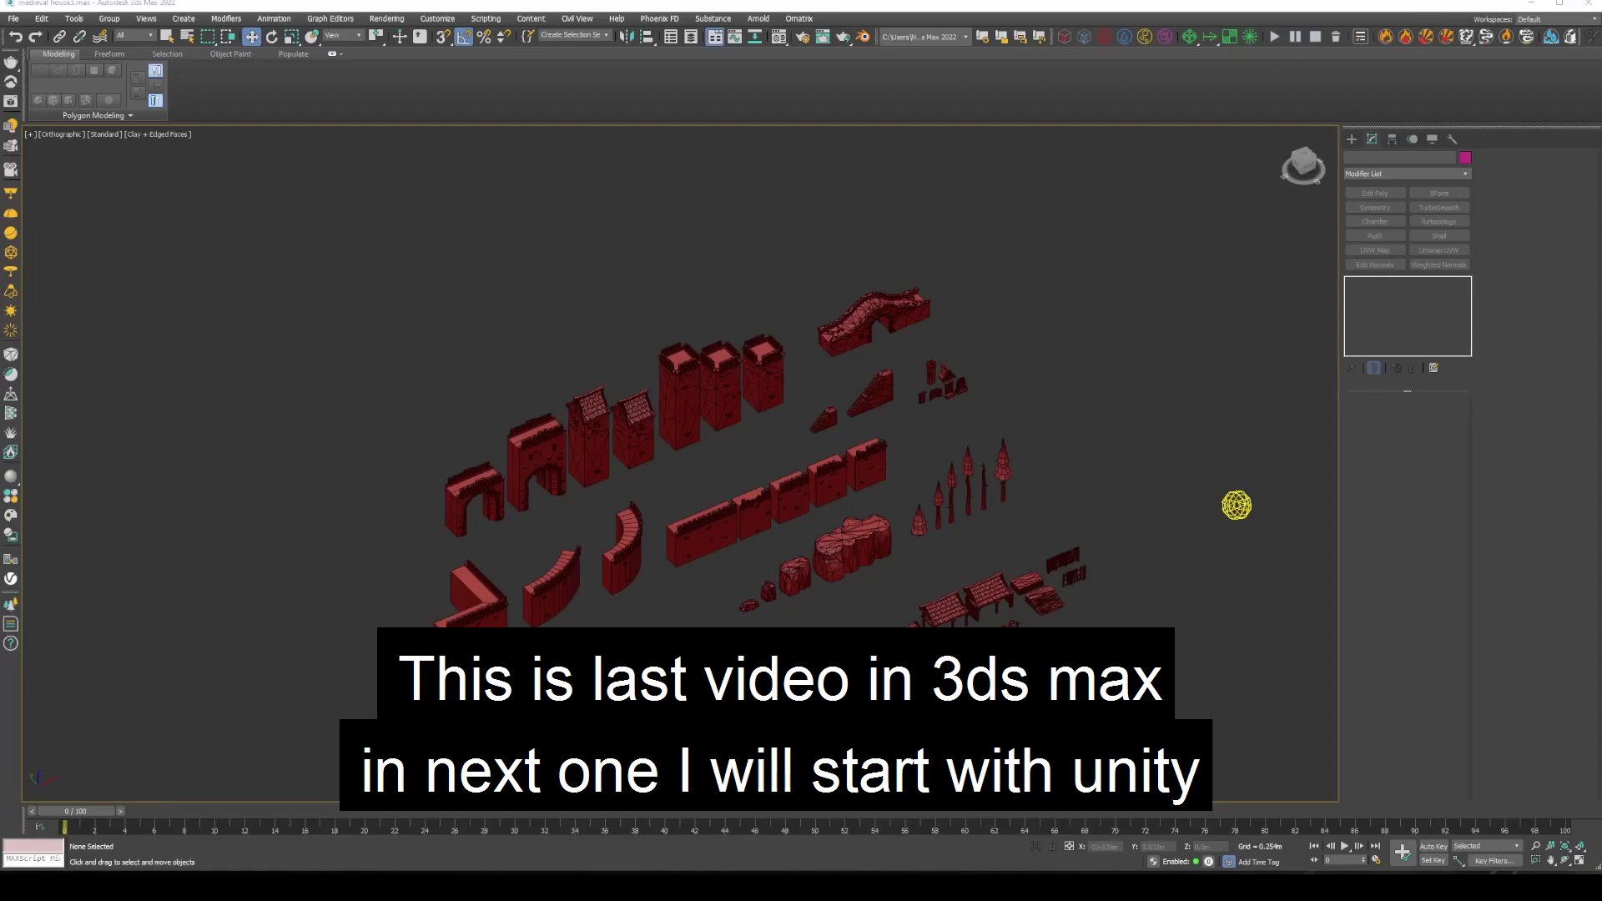
Isolate two neighbouring houses in Front view and Shift-drag a copy of one to the left
scroll(693, 584, "up", 5)
left_click(634, 467)
left_click(835, 400, "ctrl")
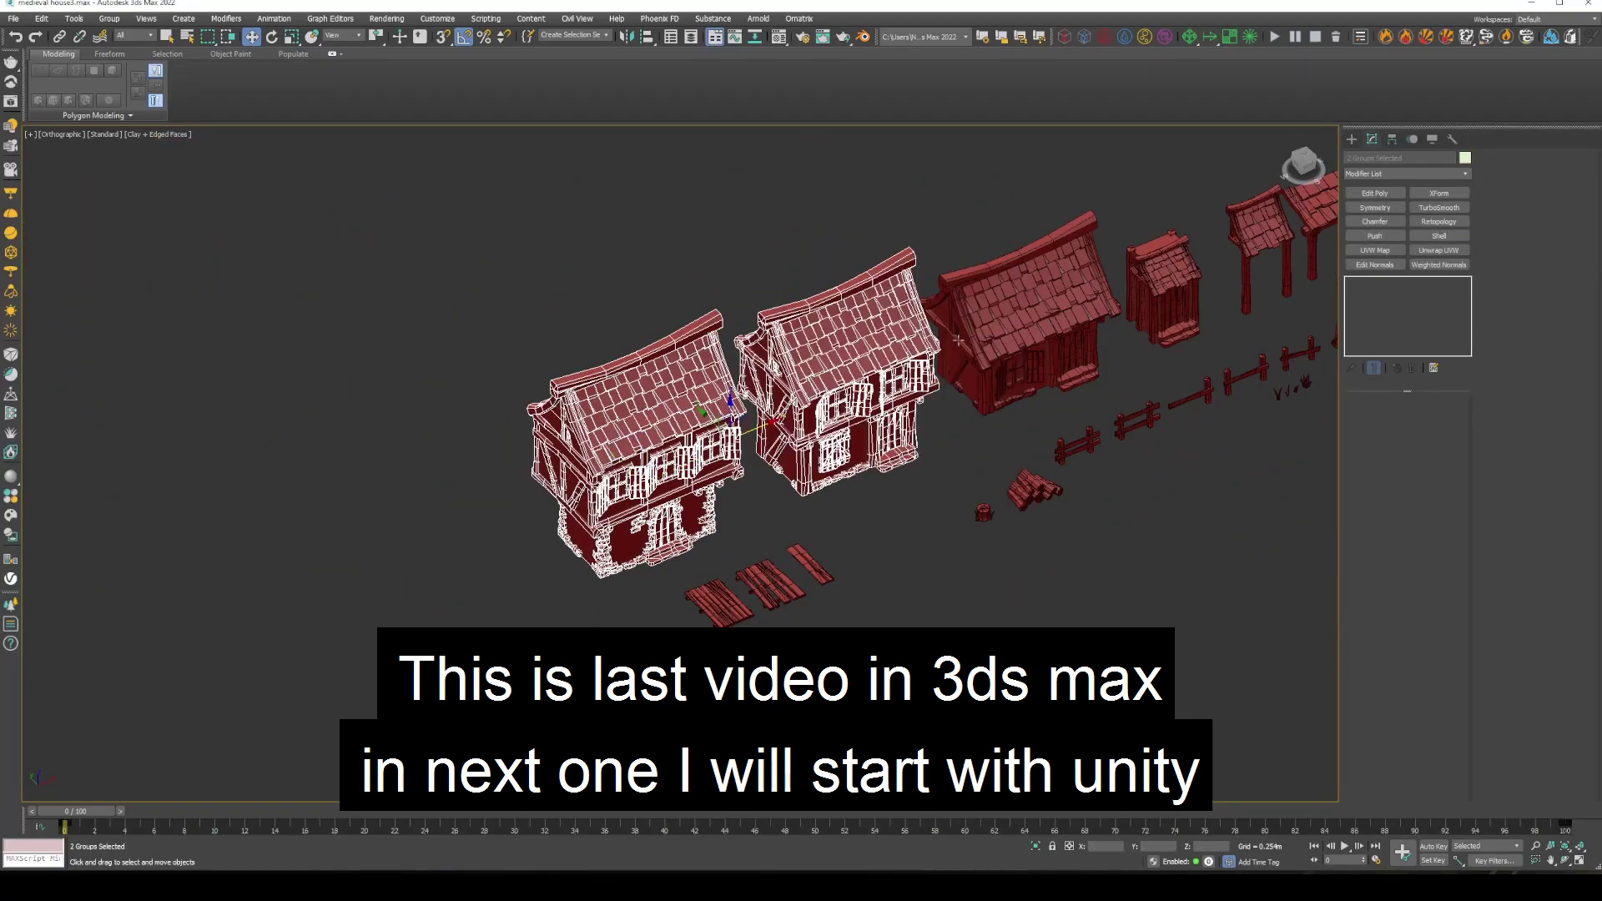
key("alt+q")
key("f")
left_click_drag(726, 451, 409, 450, "shift")
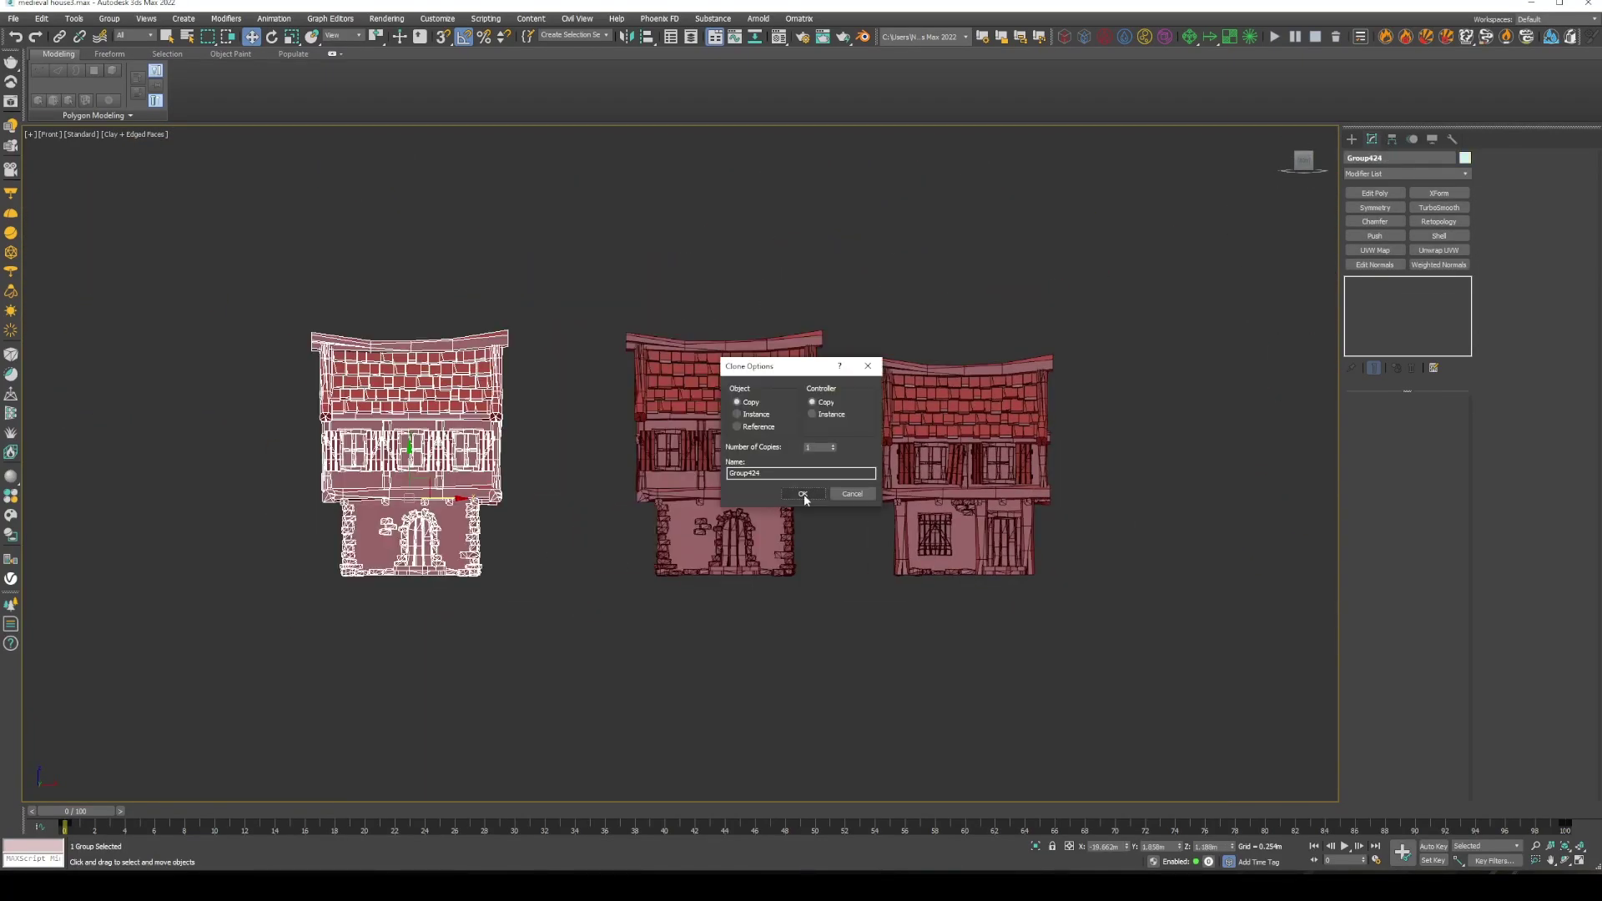
left_click(803, 494)
Draw a line shape spanning between the upper floors of the two houses
left_click(1350, 139)
left_click(1366, 158)
left_click(1374, 238)
scroll(467, 426, "up", 4)
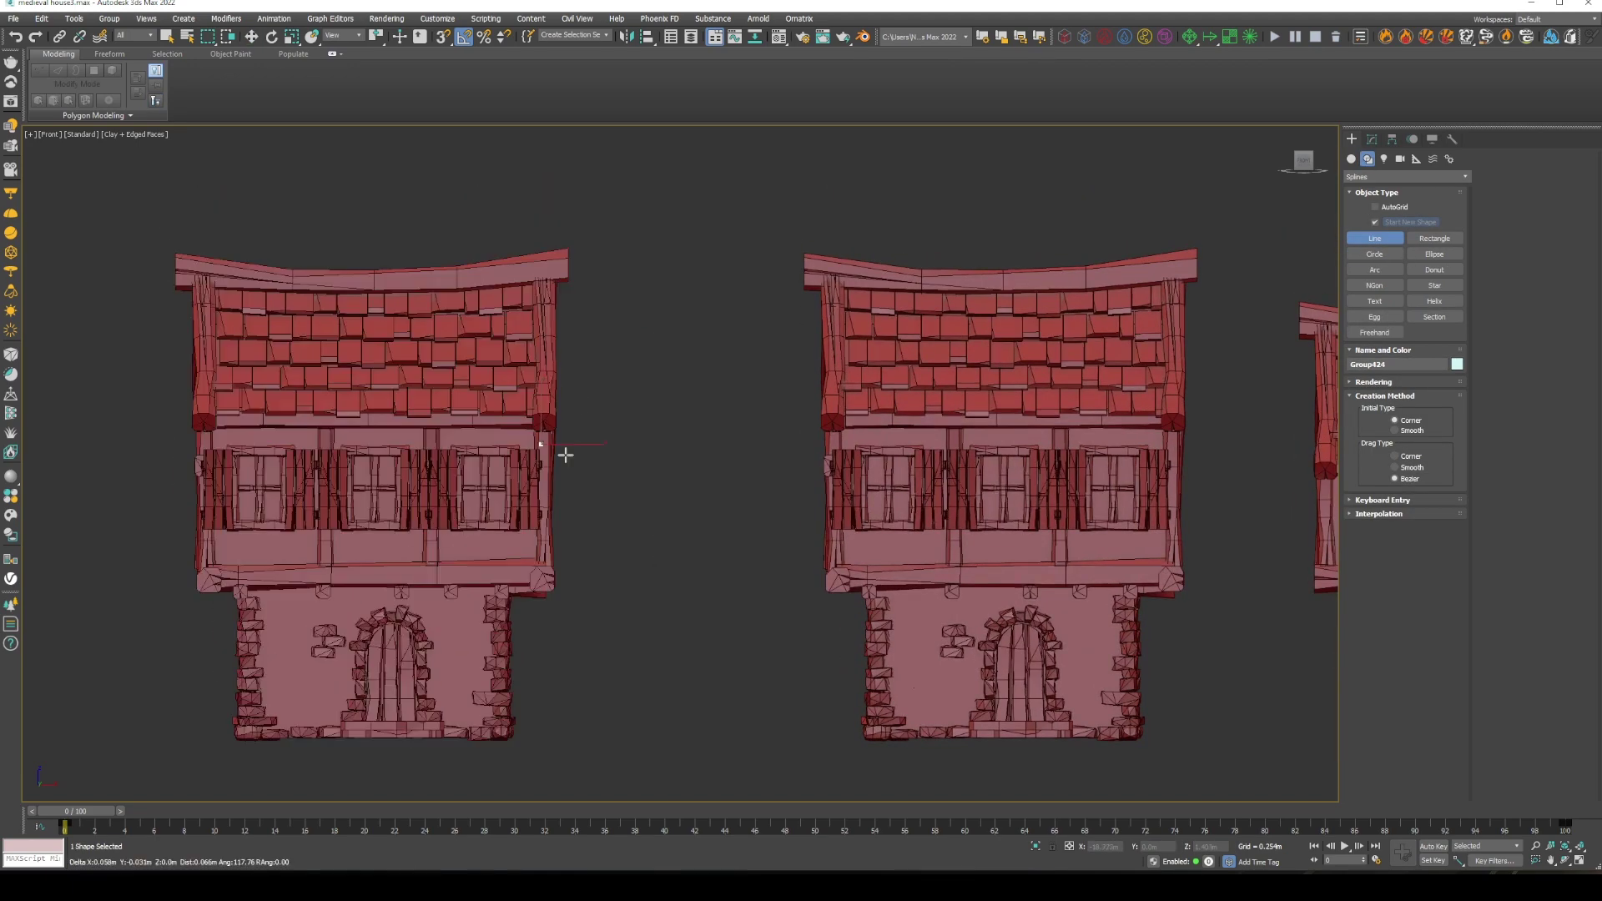
left_click(832, 434)
right_click(832, 434)
left_click(1373, 381)
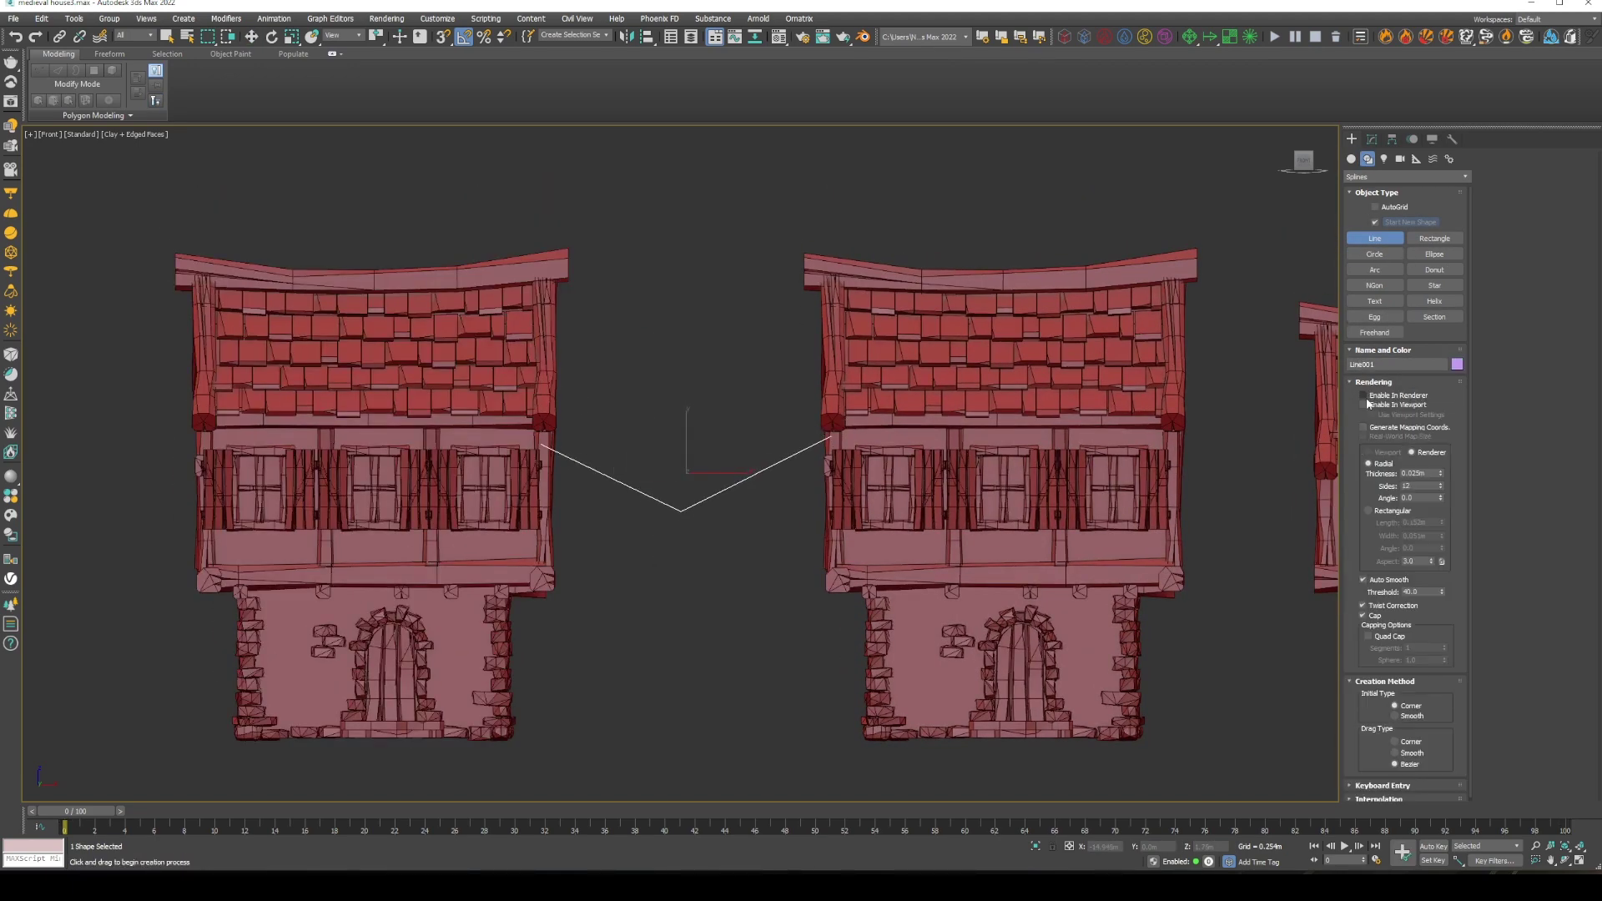
Make the line renderable in renderer and viewport with 3 sides, and fillet its middle vertex into a sag
type("3")
scroll(965, 404, "up", 5)
left_click(1371, 138)
key("1")
left_click(1509, 664)
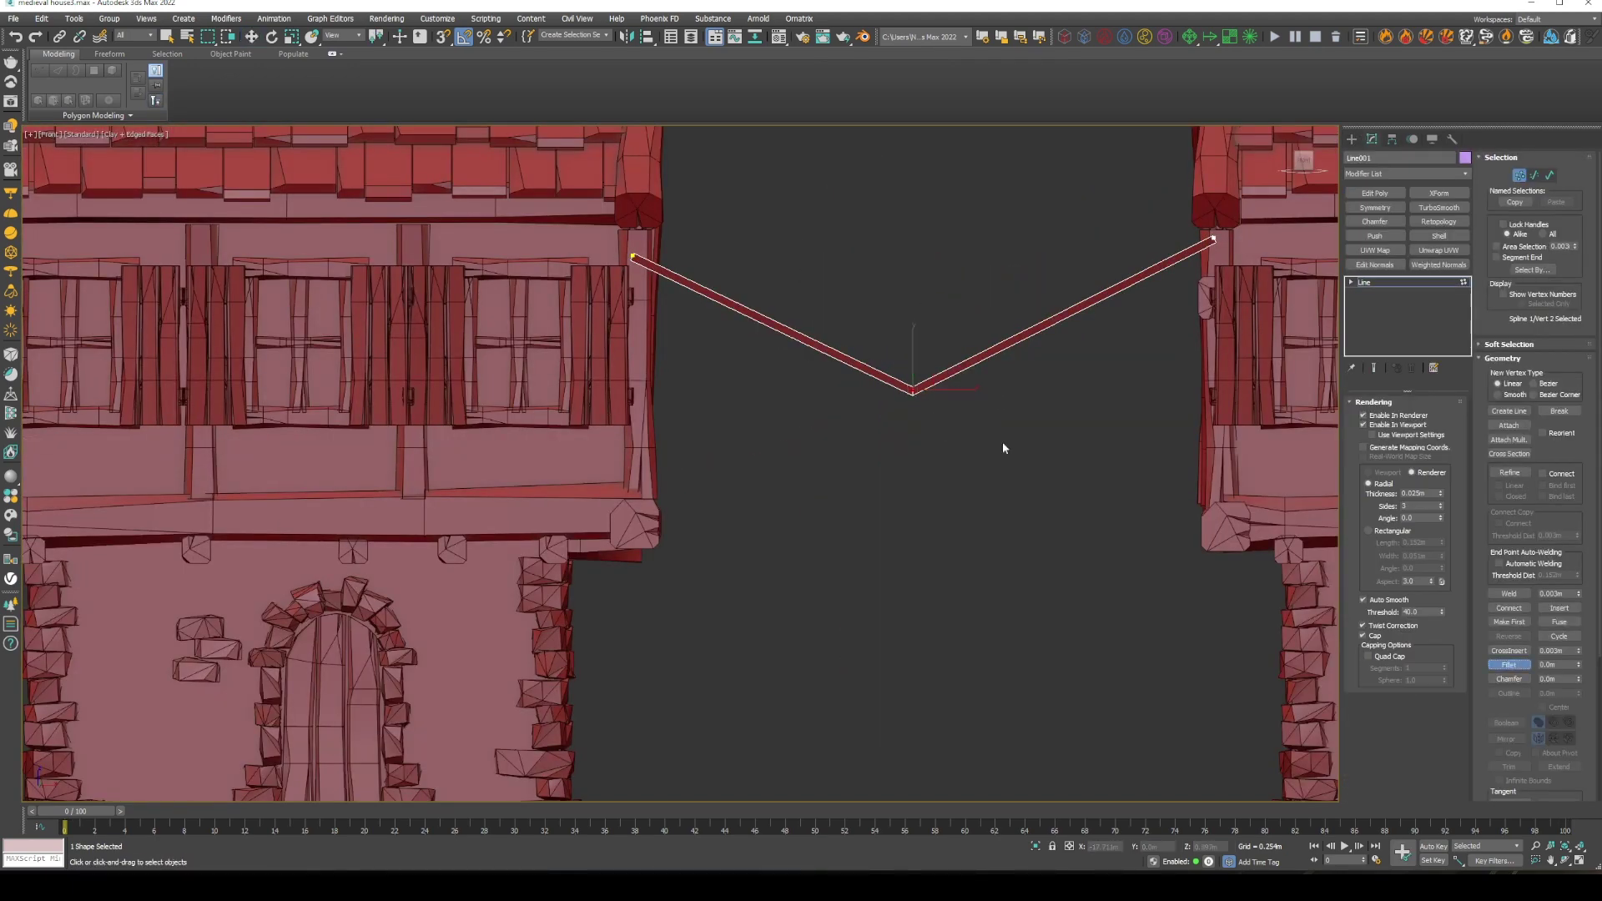
left_click_drag(912, 386, 892, 123)
left_click(1366, 283)
Orbit around the sagging rope to inspect it, then return to the front view
middle_click_drag(918, 501, 1084, 401, "alt")
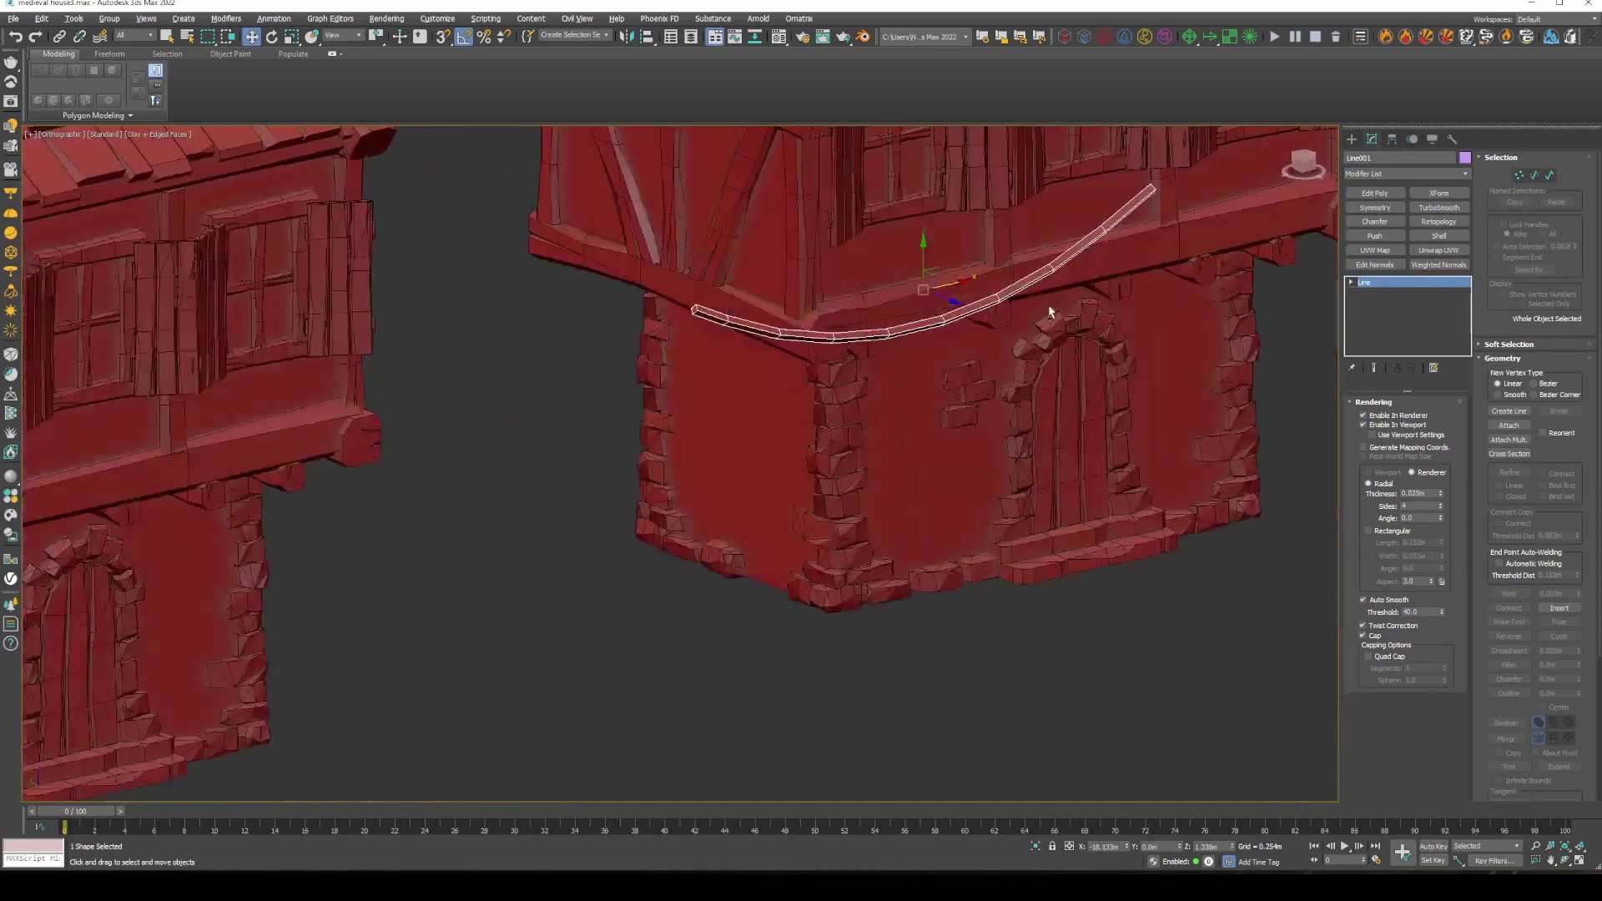
key("f")
scroll(980, 325, "up", 5)
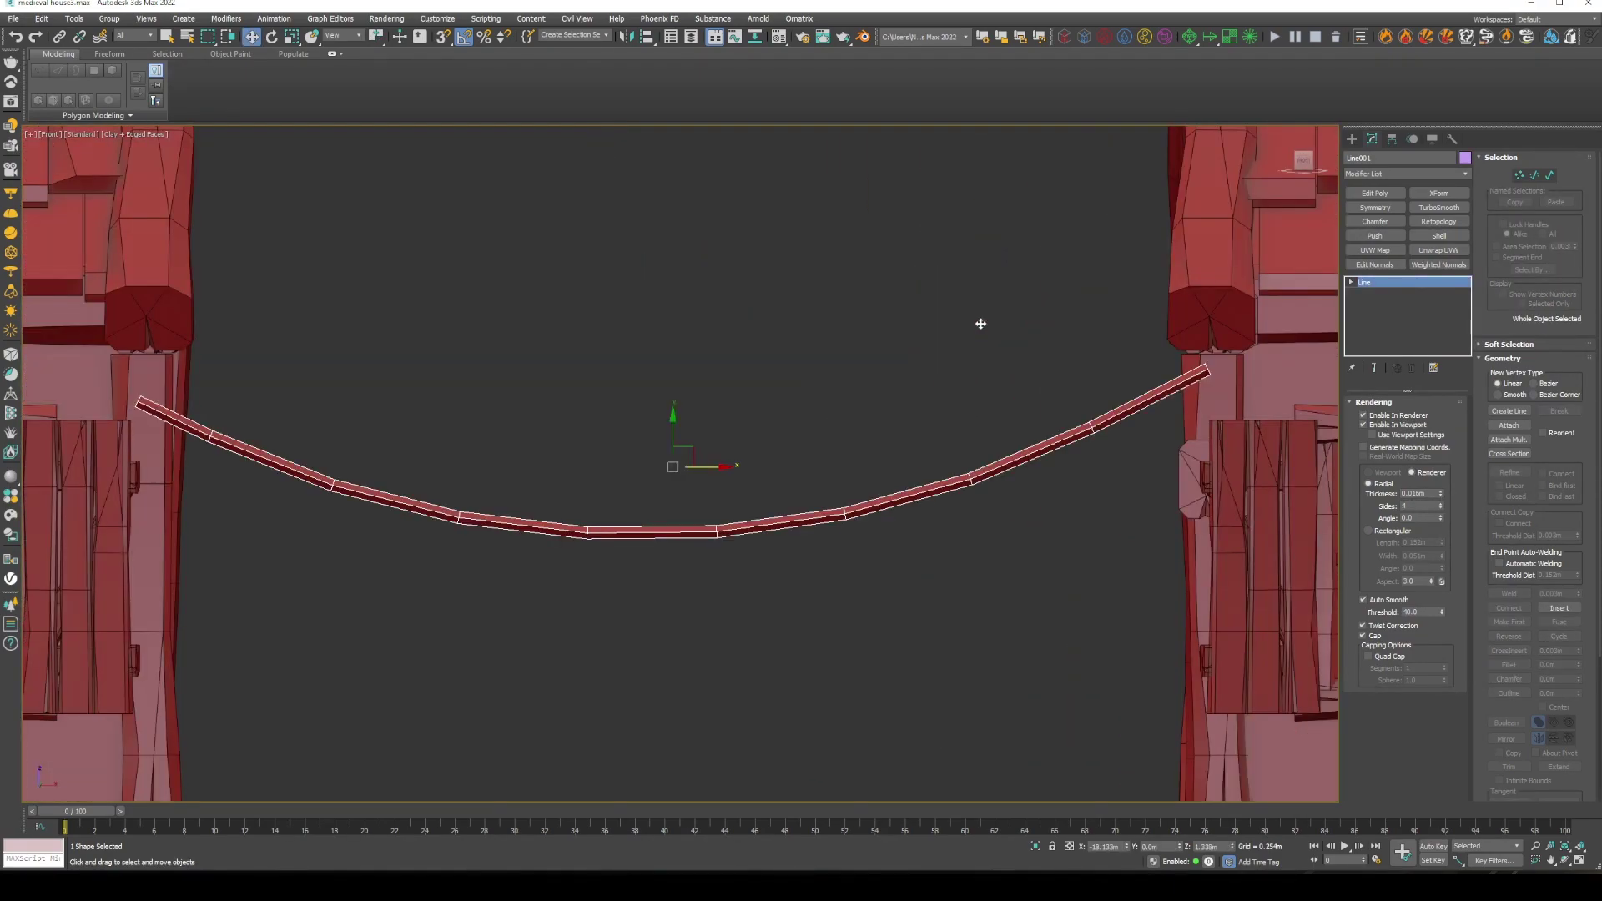
scroll(980, 325, "down", 5)
right_click(916, 286)
left_click(1351, 138)
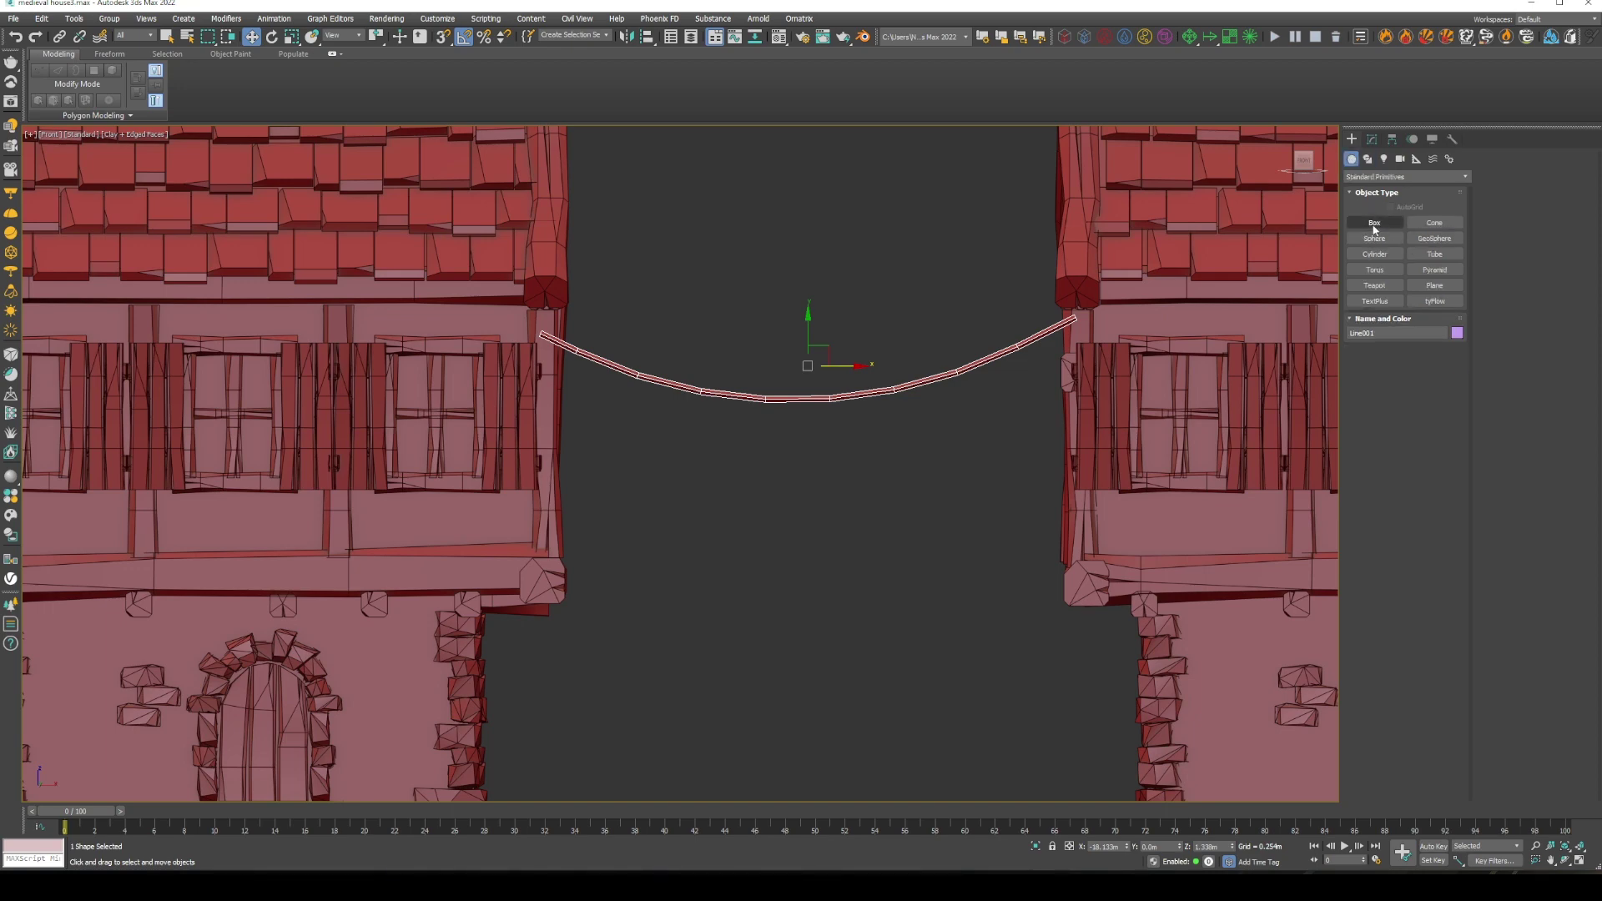
Draw a tall plane below the rope, convert it to Editable Poly, and Shift-drag a copy beside it
left_click(1436, 289)
scroll(840, 419, "up", 3)
left_click_drag(753, 390, 842, 615)
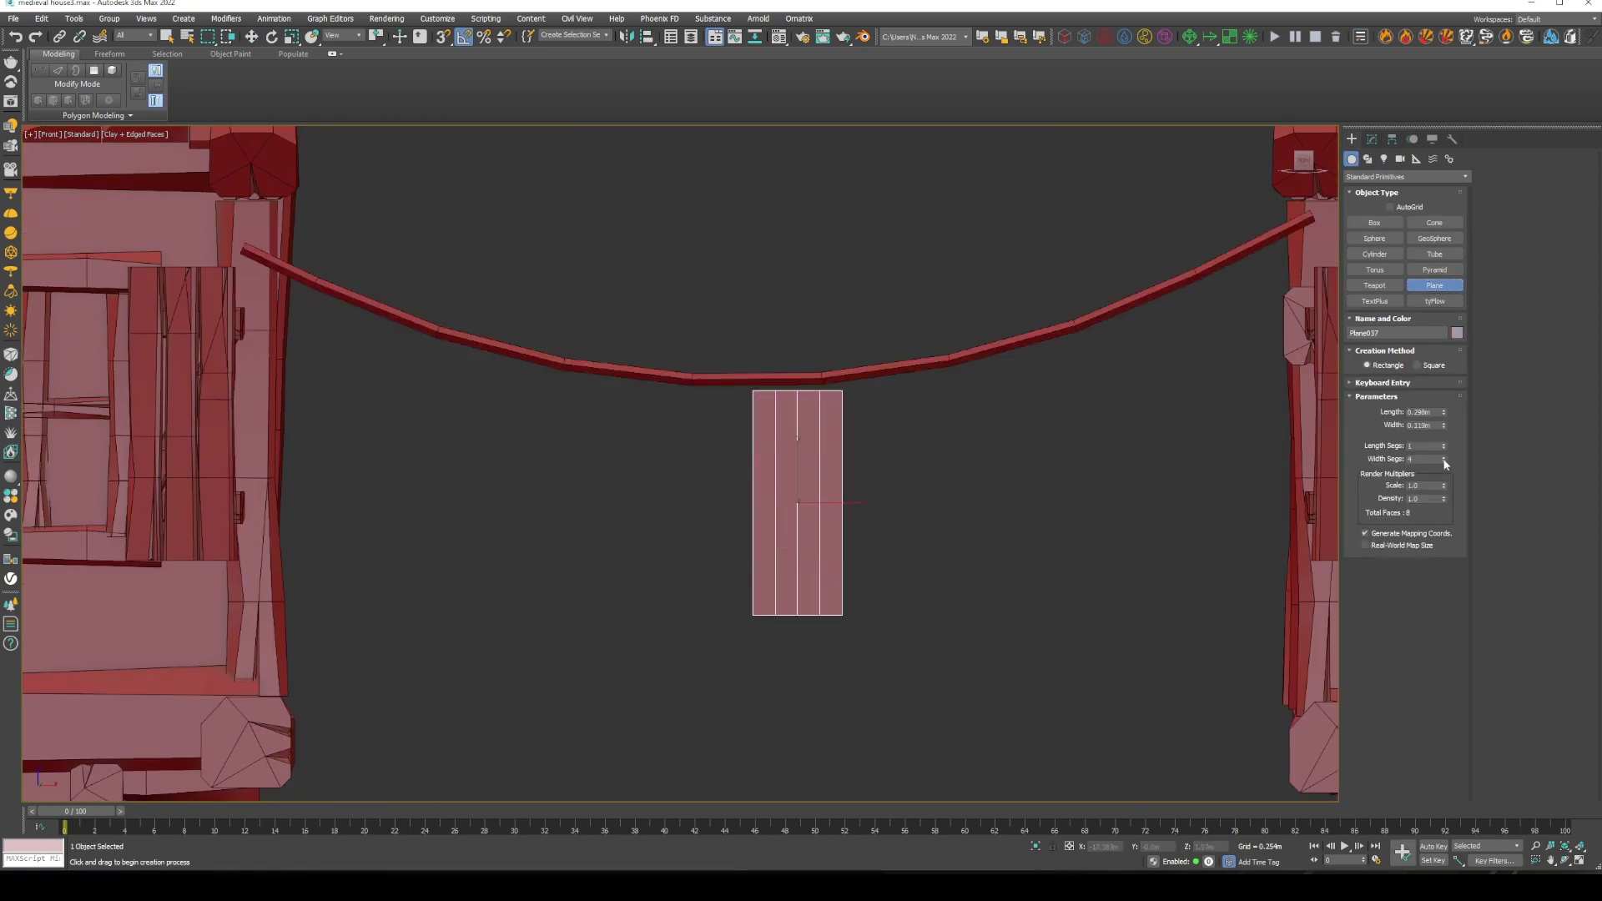
key("w")
left_click(1372, 138)
right_click(1409, 282)
left_click(1418, 434)
mouse_move(834, 506)
left_mouse_down()
mouse_move(410, 574)
mouse_move(870, 472)
mouse_move(890, 496)
left_mouse_up()
Pin the cloth's top corner onto the rope and spread its bottom corners wider
key("2")
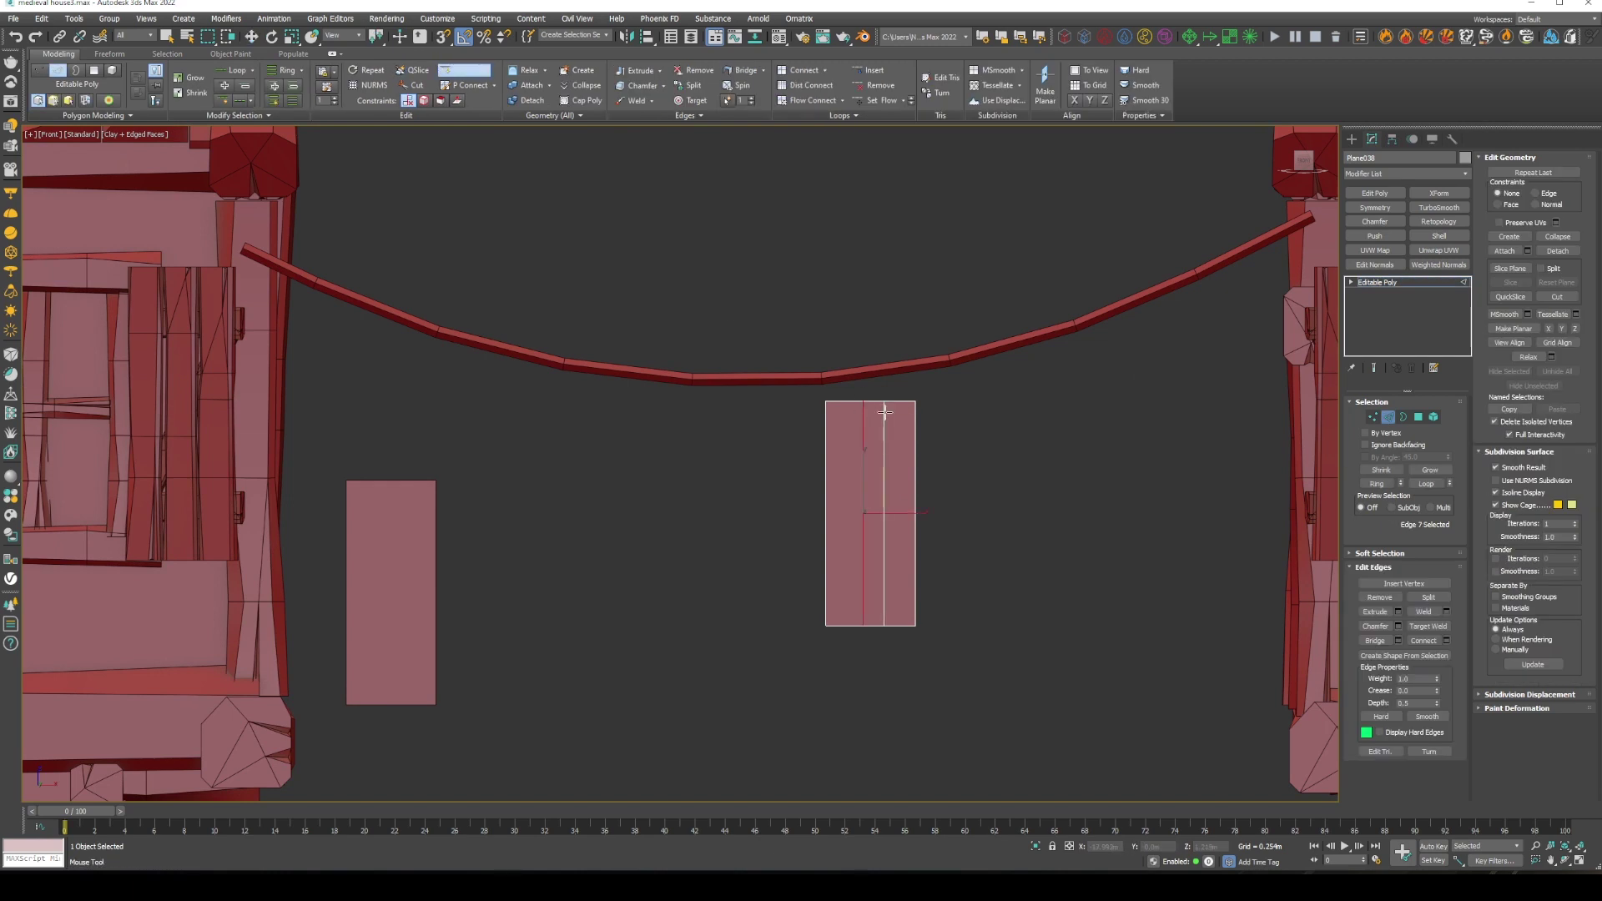
key("1")
left_click_drag(915, 401, 949, 362)
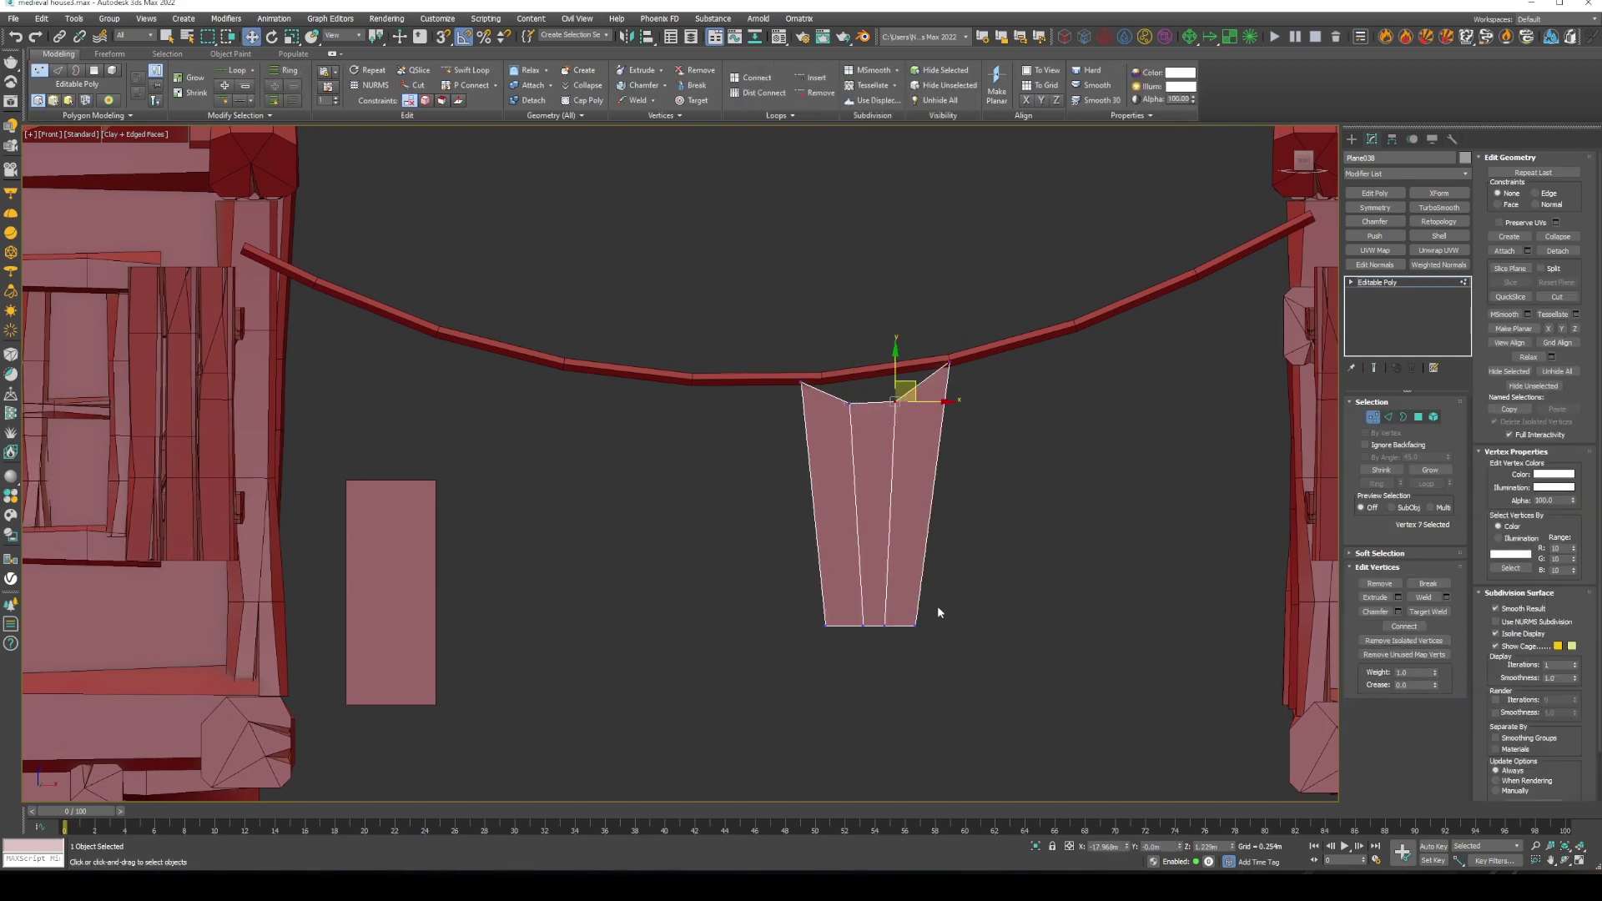
mouse_move(952, 522)
left_mouse_down()
mouse_move(862, 528)
mouse_move(914, 623)
left_mouse_up()
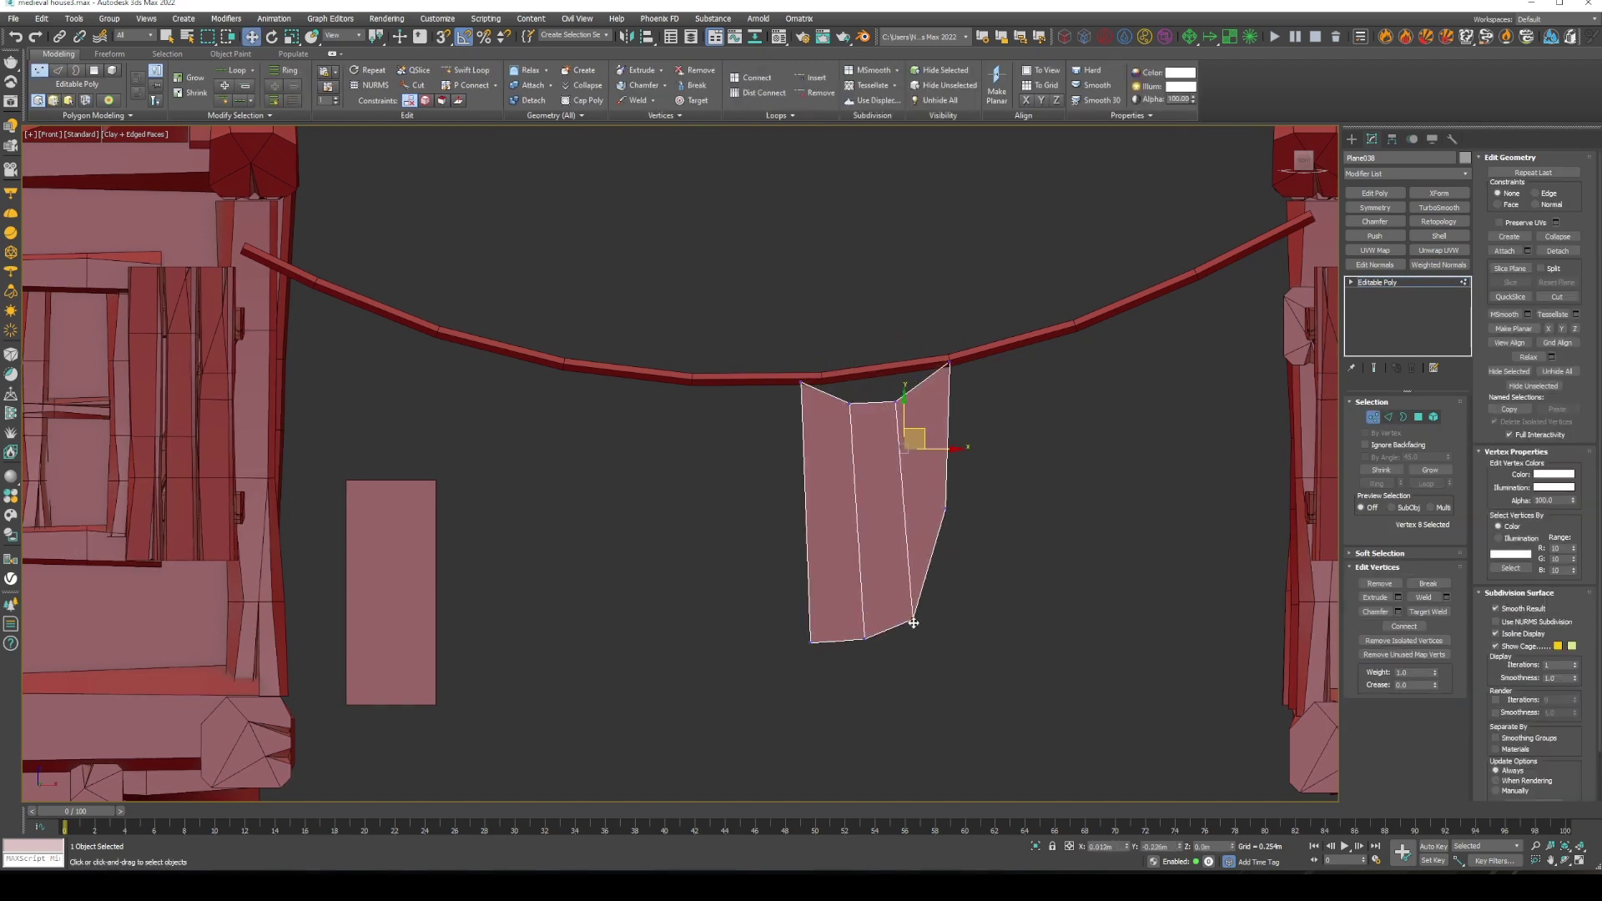
Copy a cloth panel to the left, pin its top corners to the rope, and square its bottom edge
key("1")
left_click_drag(974, 526, 622, 532, "shift")
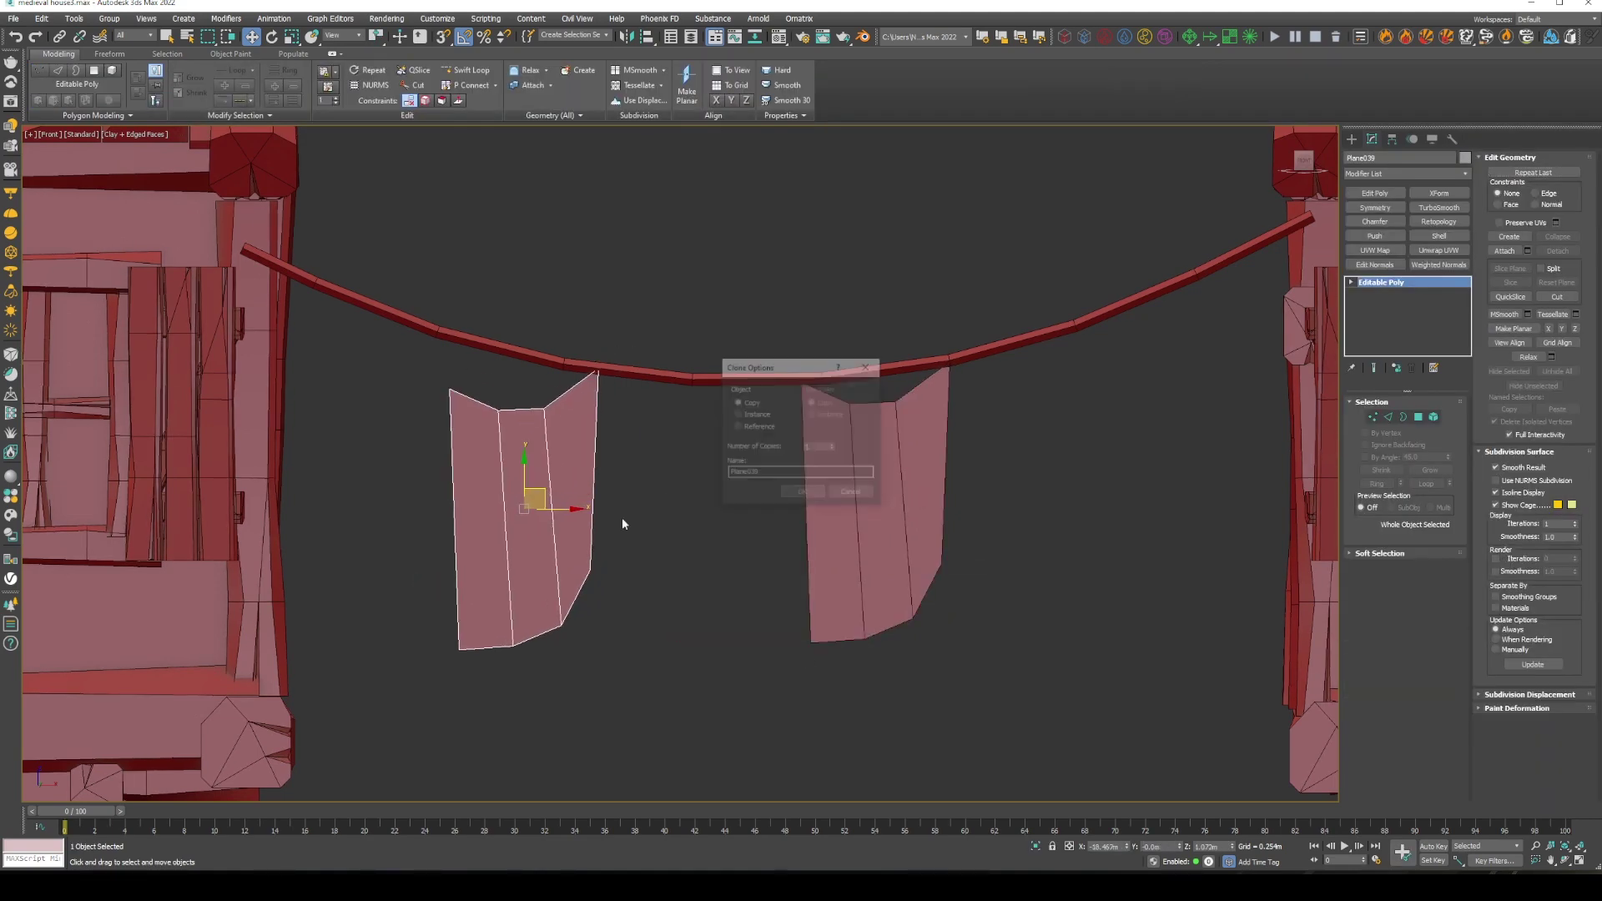
key("Return")
key("1")
mouse_move(449, 389)
left_mouse_down()
mouse_move(431, 335)
mouse_move(402, 322)
left_mouse_up()
left_click_drag(498, 409, 466, 365)
left_click_drag(459, 650, 412, 535)
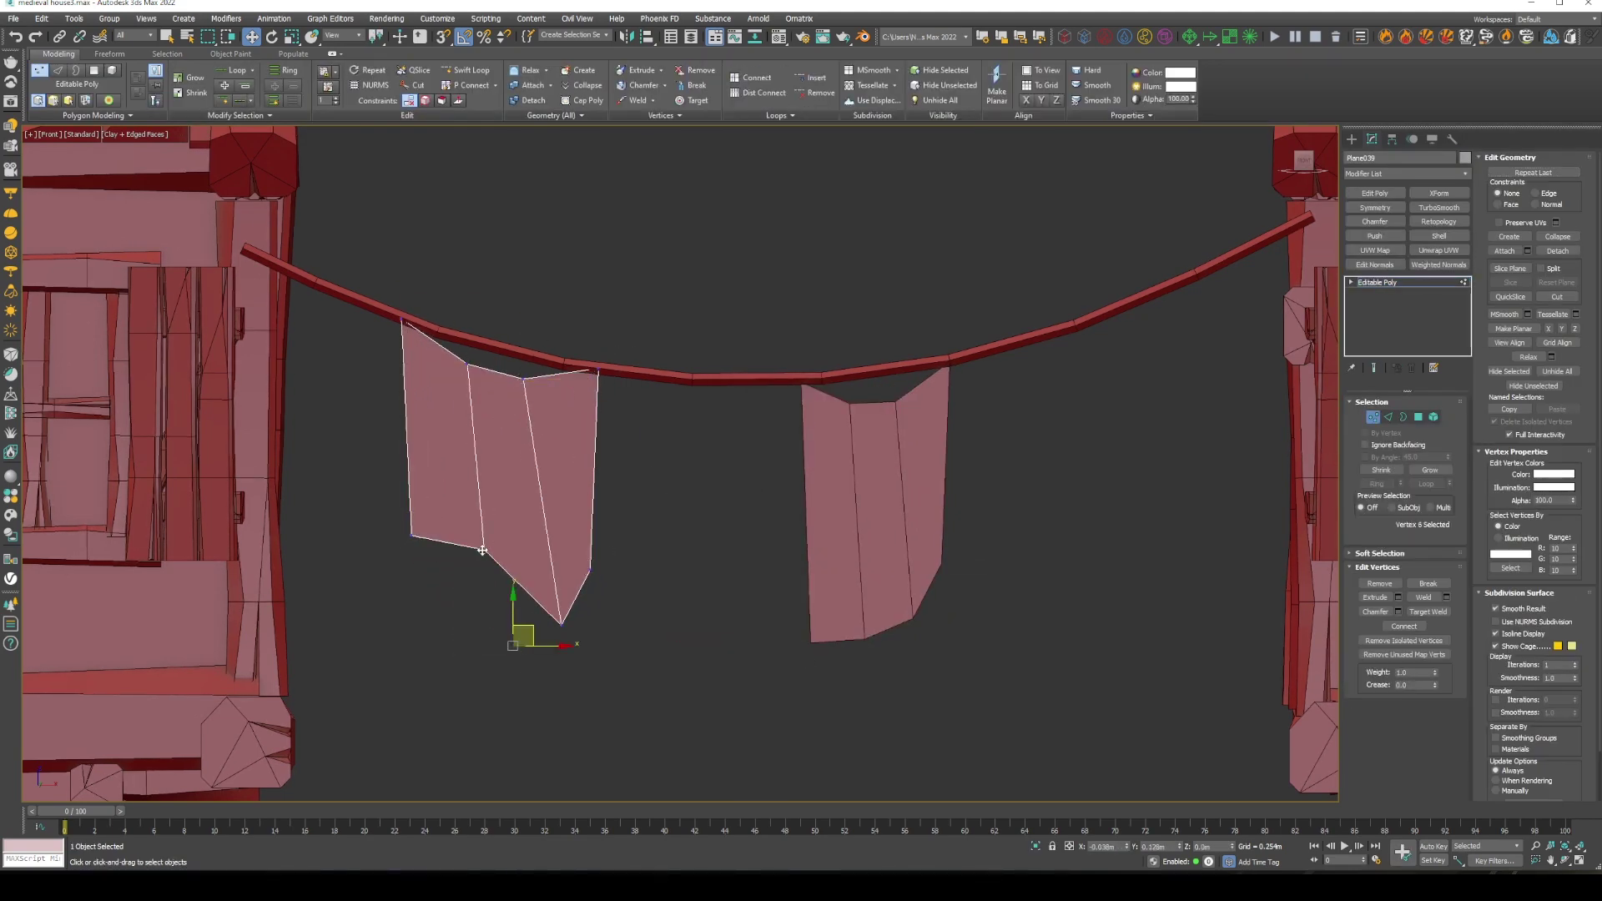
mouse_move(561, 624)
left_mouse_down()
mouse_move(597, 555)
mouse_move(526, 569)
left_mouse_up()
Copy a third panel to the right, fit its top to the rope, and straighten its right side
key("1")
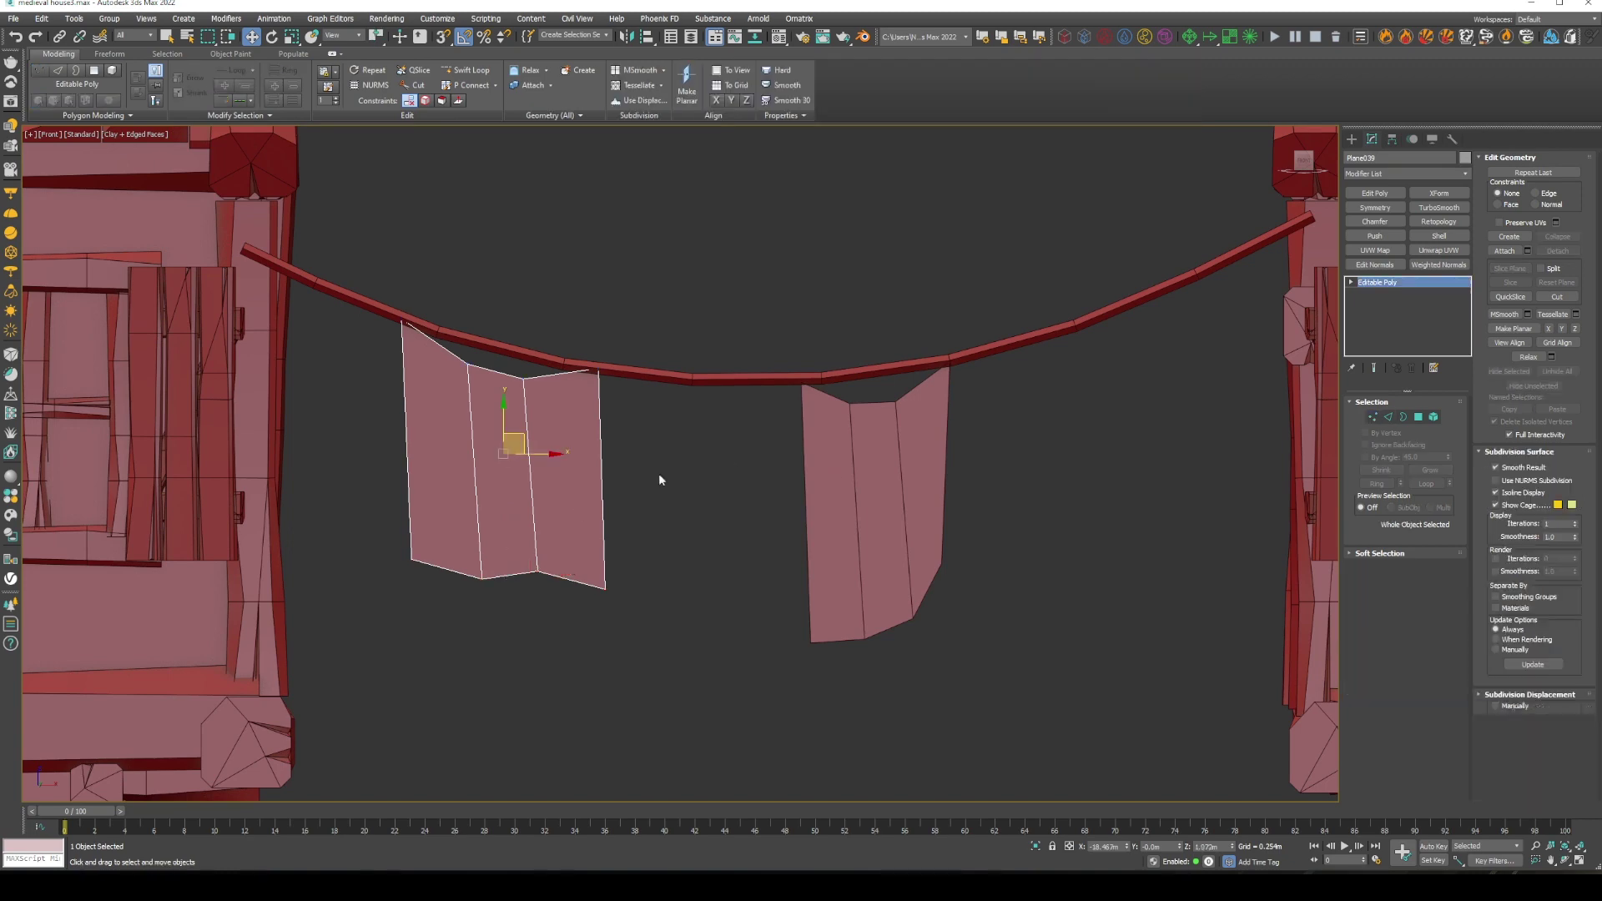
left_click_drag(514, 444, 1126, 482, "shift")
key("Return")
key("1")
left_click(1014, 354)
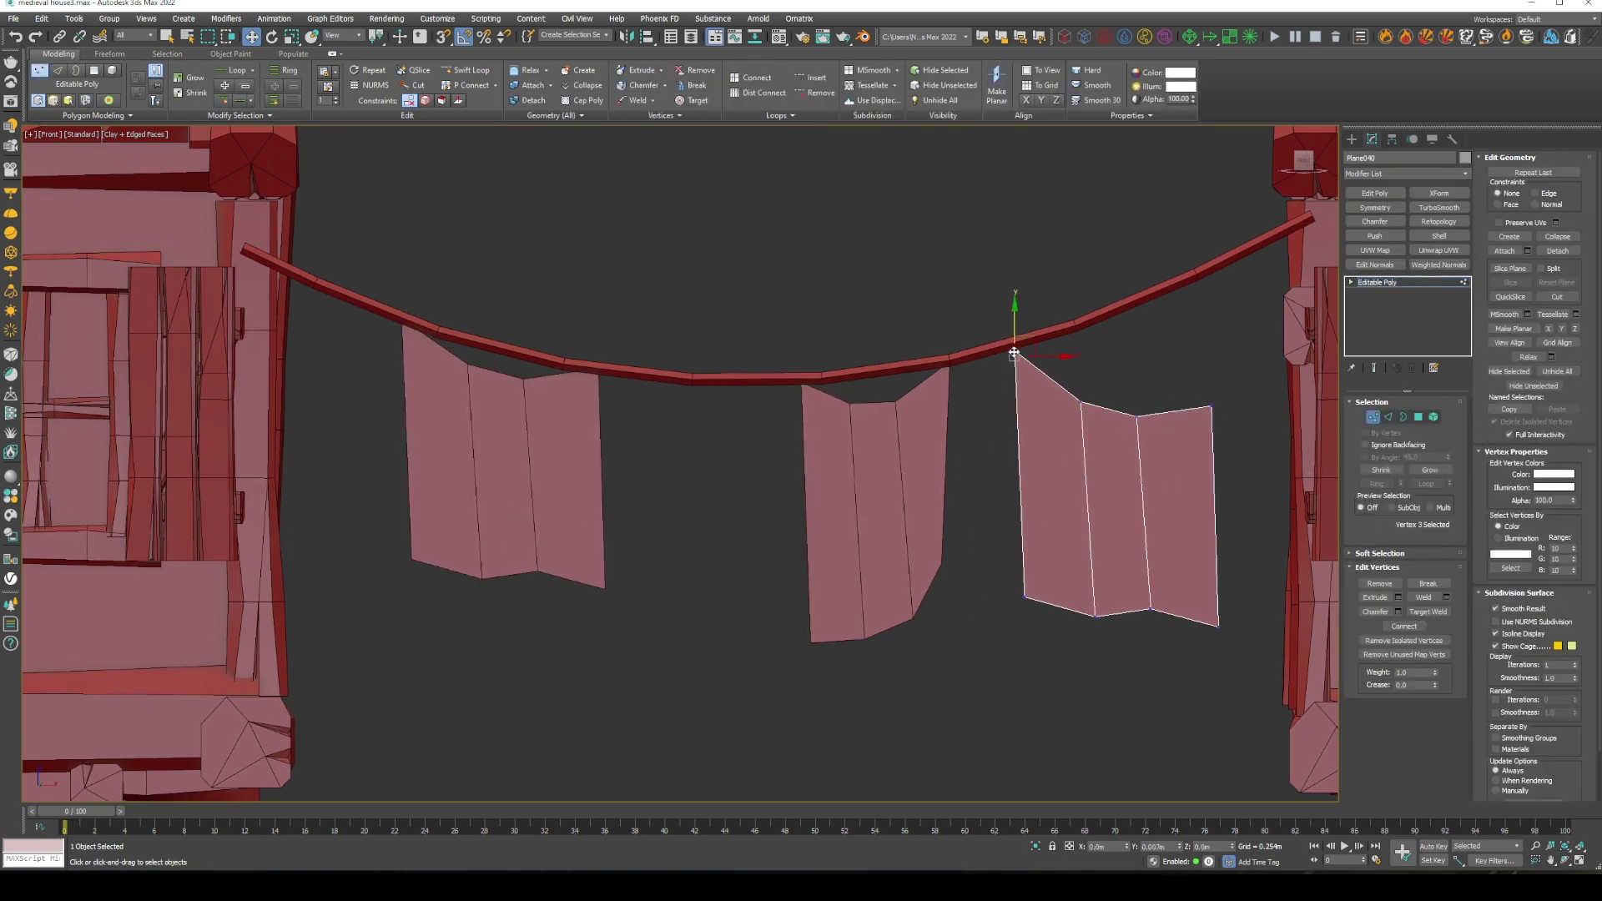
left_click_drag(1053, 344, 1122, 300)
scroll(1001, 375, "down", 3)
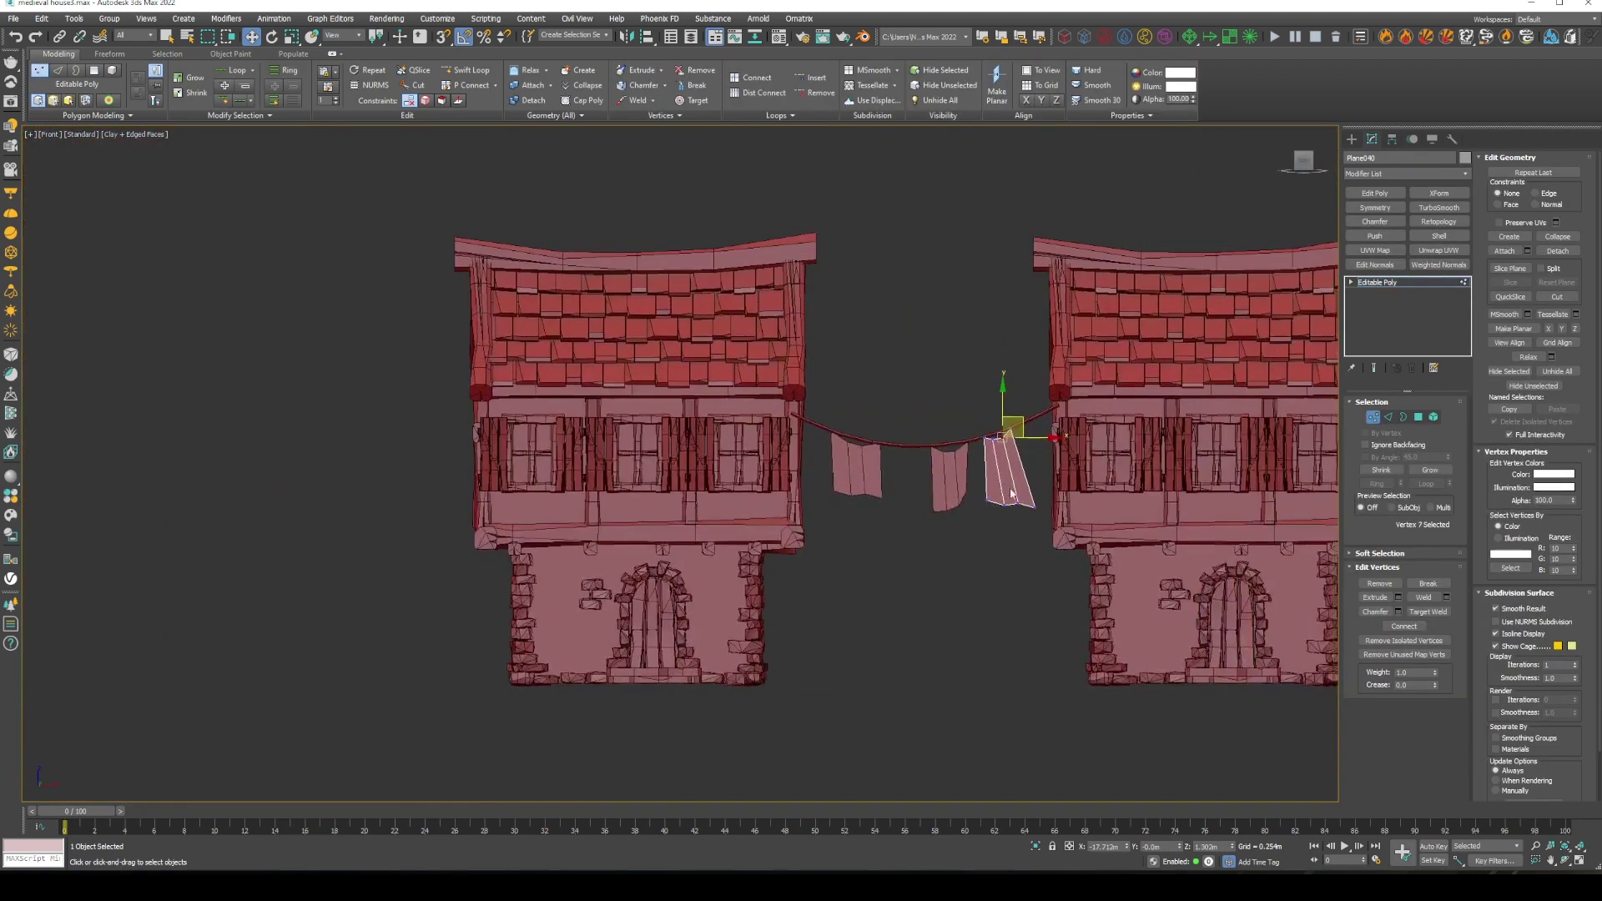
scroll(1000, 453, "up", 2)
scroll(1007, 439, "up", 5)
left_click(870, 463)
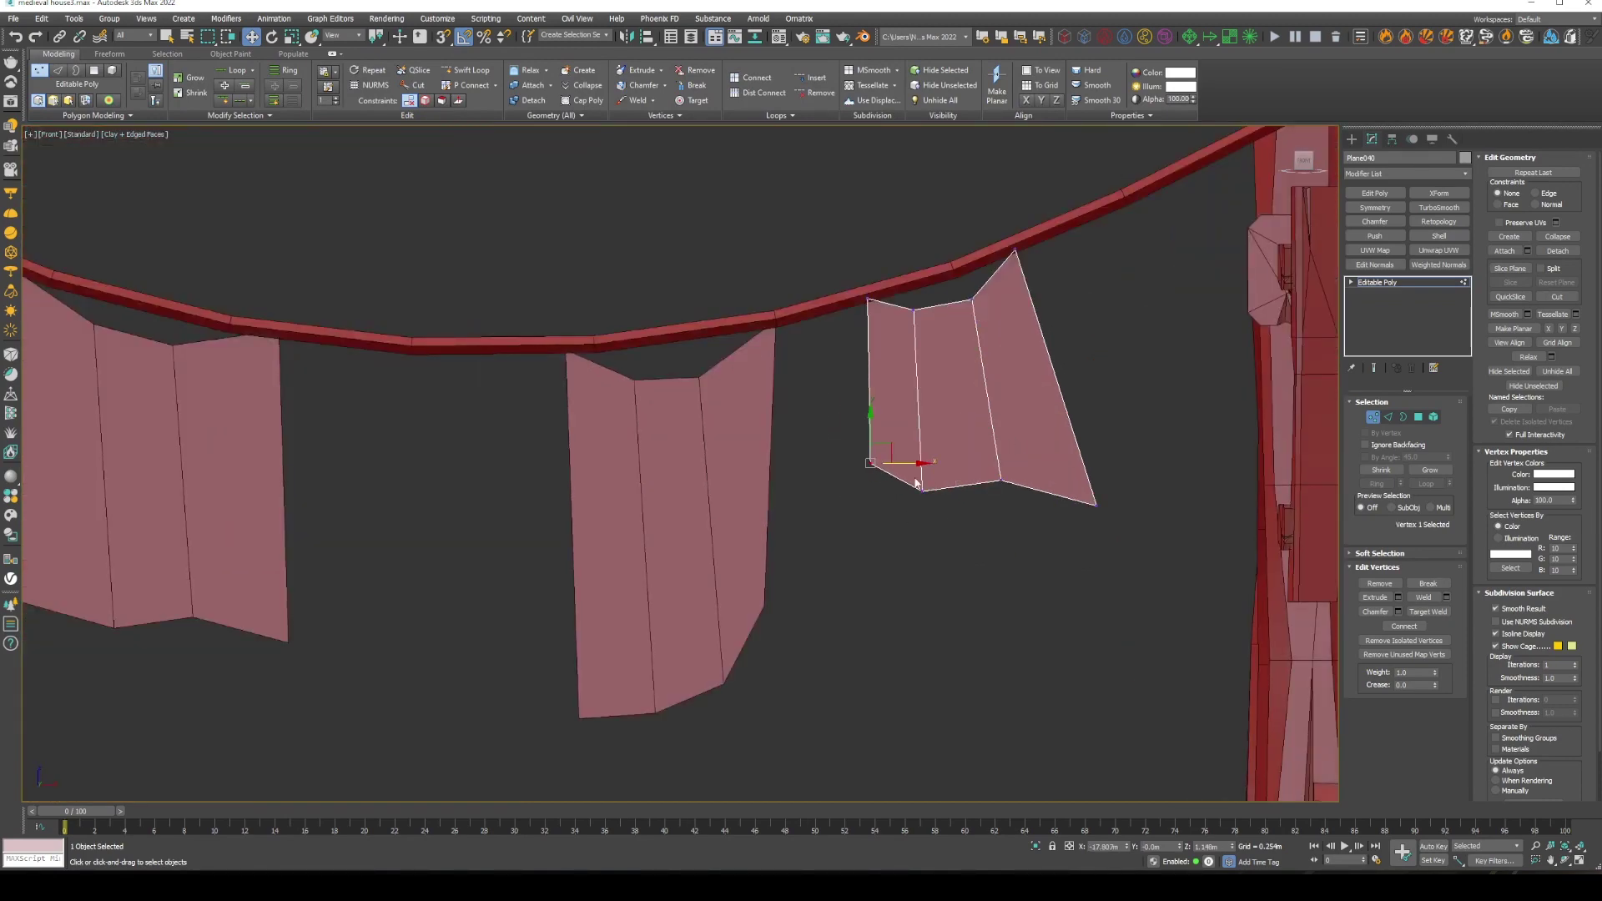
mouse_move(927, 447)
left_mouse_down()
mouse_move(978, 469)
mouse_move(944, 332)
mouse_move(887, 446)
left_mouse_up()
Collapse the third panel's middle edges into a forked tail and pull its right points inward
key("2")
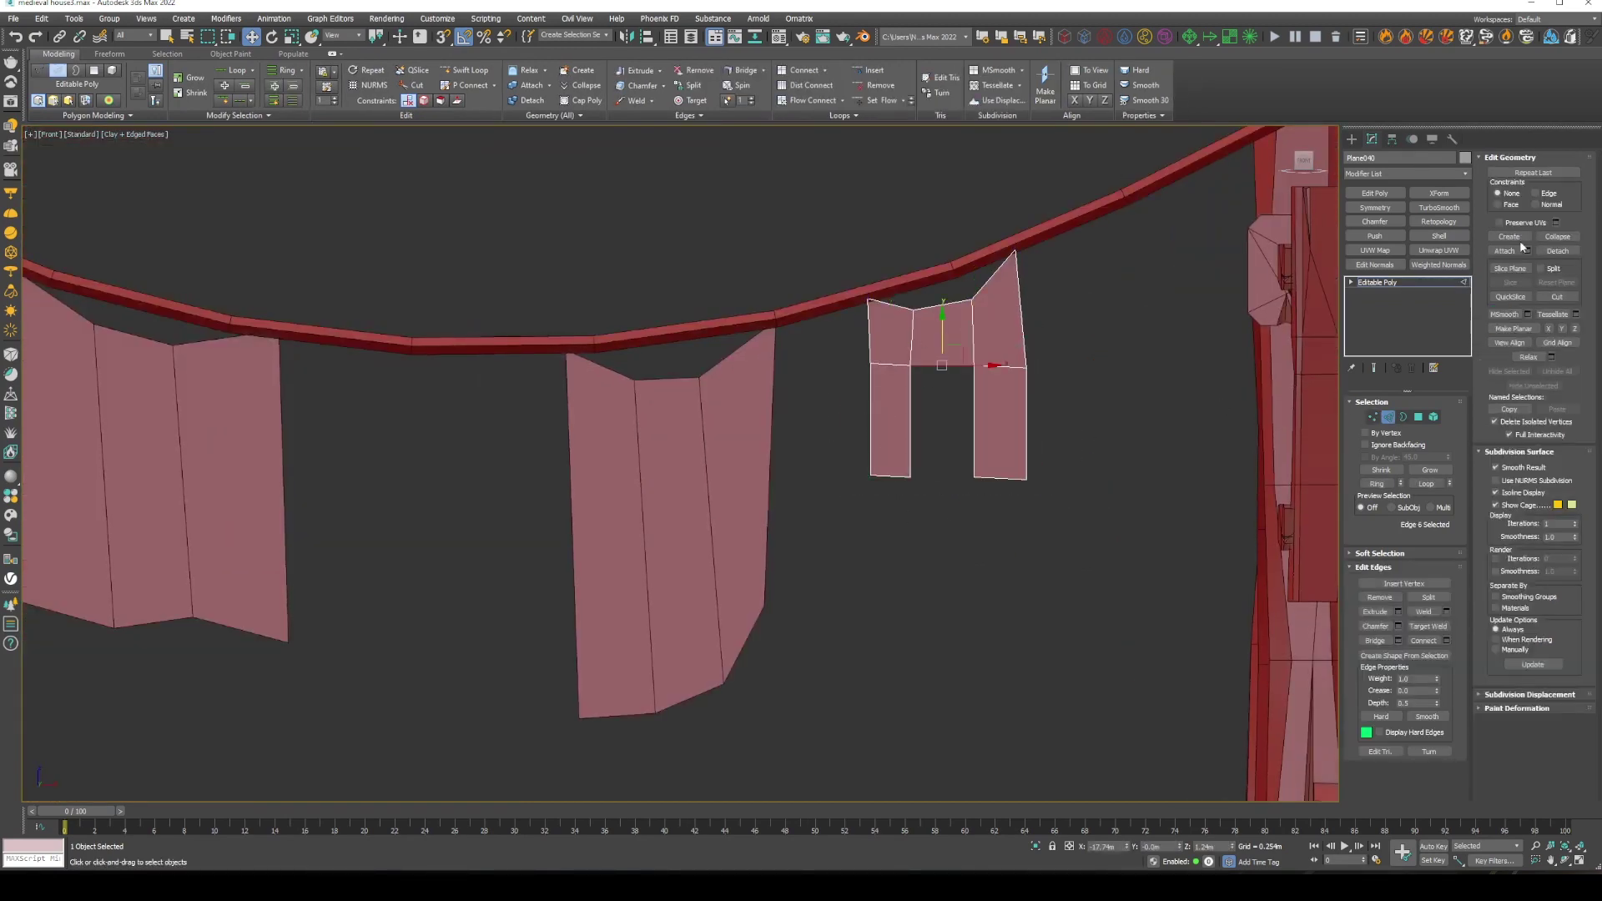
left_click(1557, 236)
key("1")
scroll(968, 487, "down", 5)
scroll(959, 517, "up", 6)
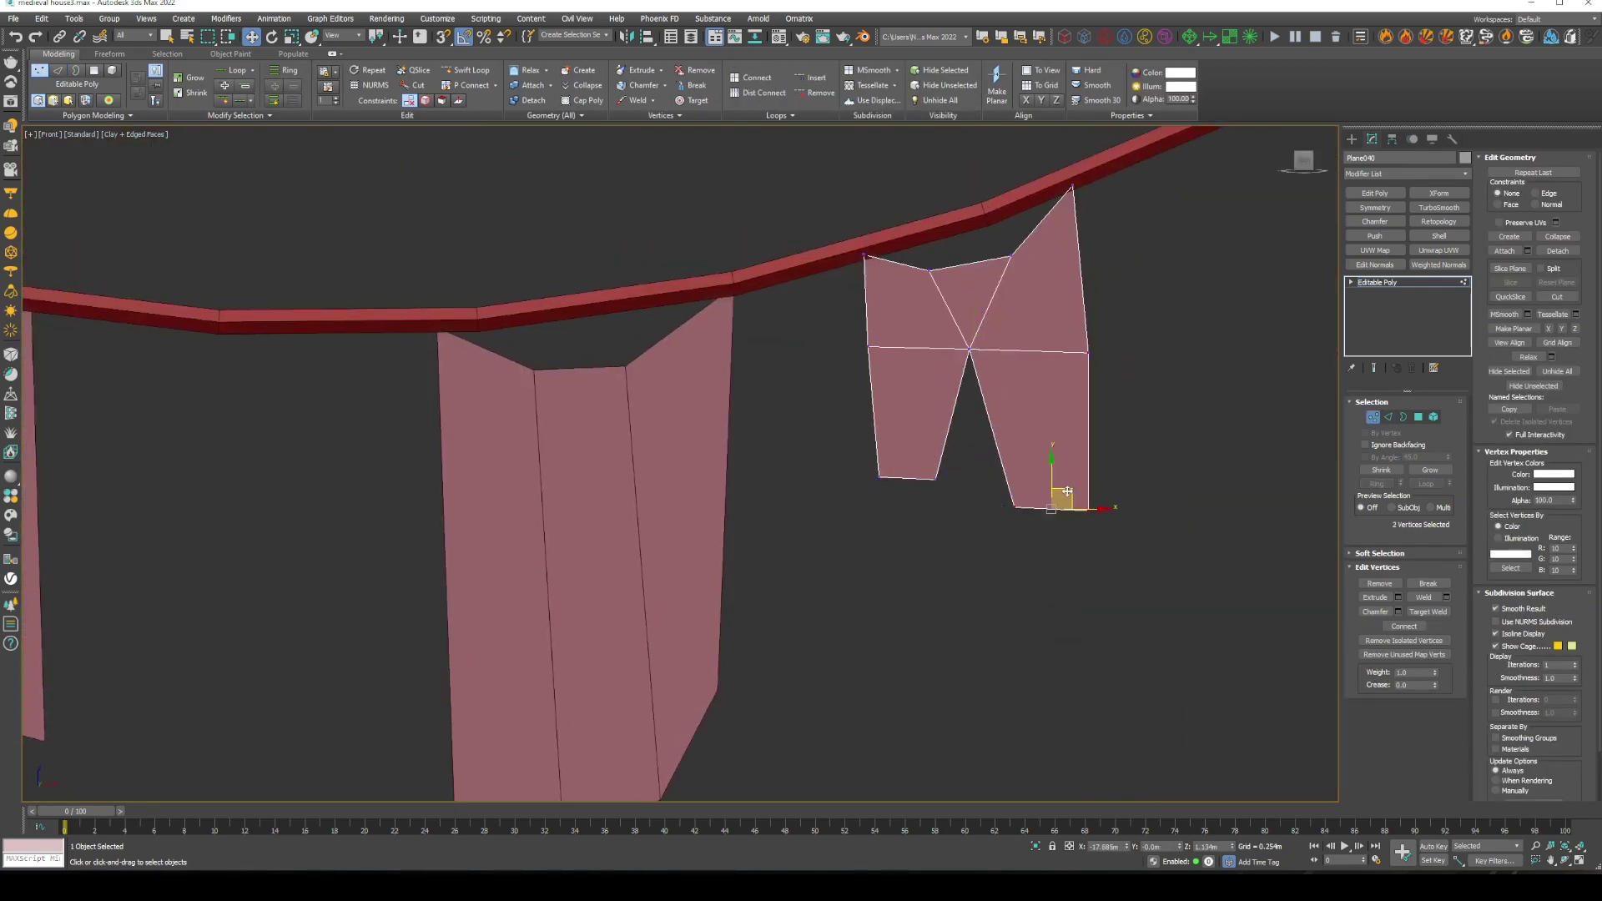
left_click_drag(1076, 299, 1024, 295)
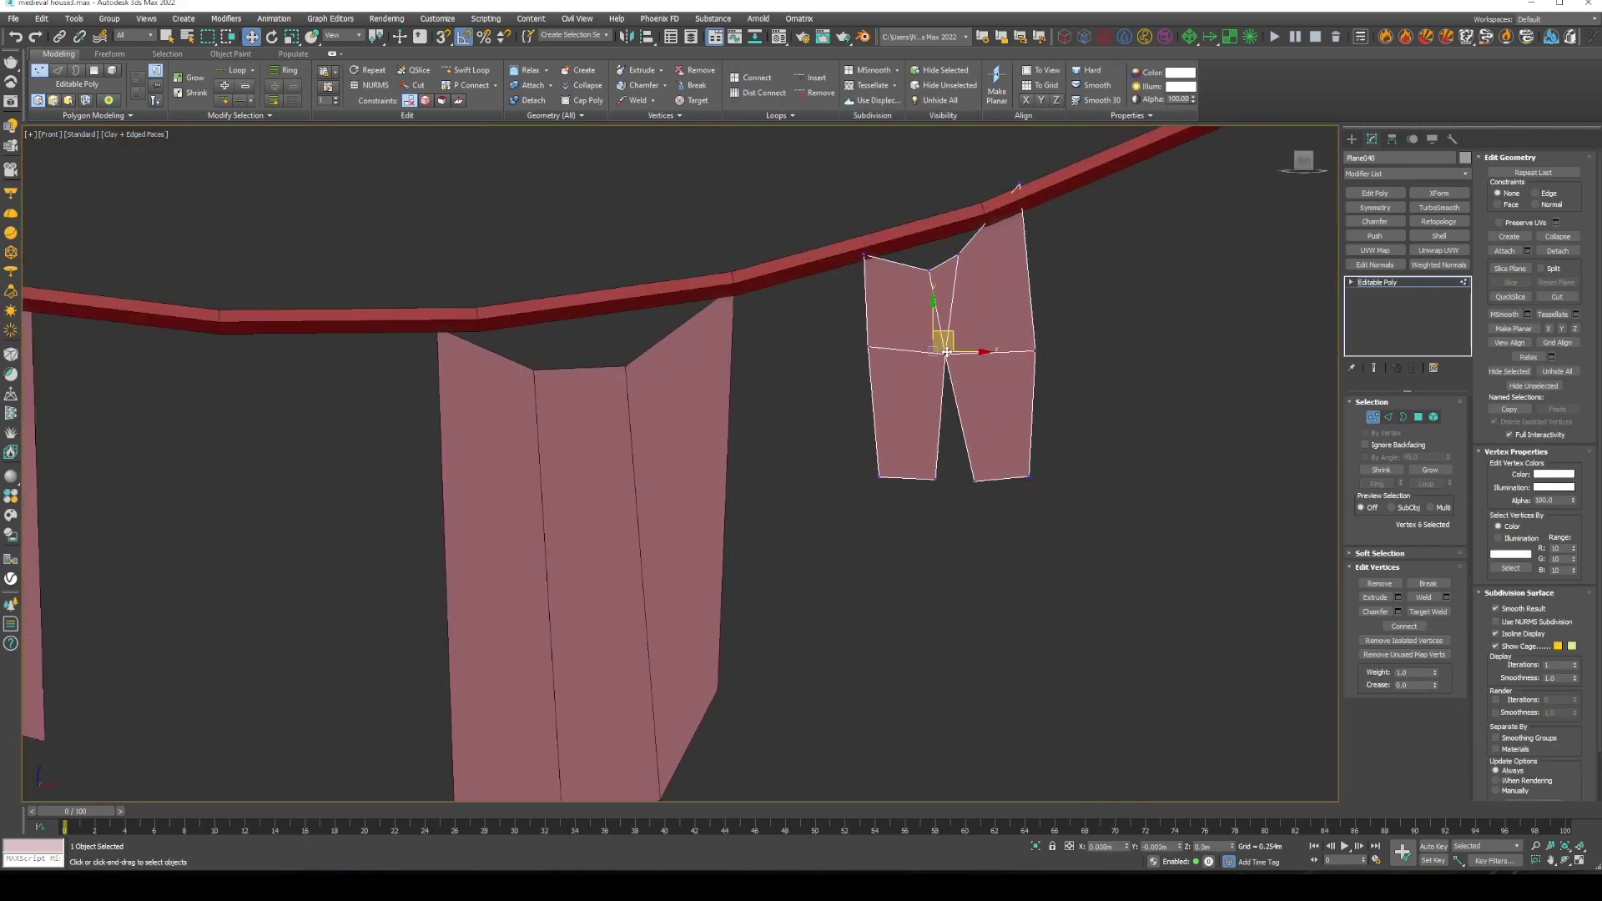
scroll(945, 352, "down", 3)
scroll(955, 400, "down", 3)
scroll(960, 481, "down", 3)
Deselect the finished cloth and select the left cloth panel, toggling edged faces
key("F4")
left_click(943, 577)
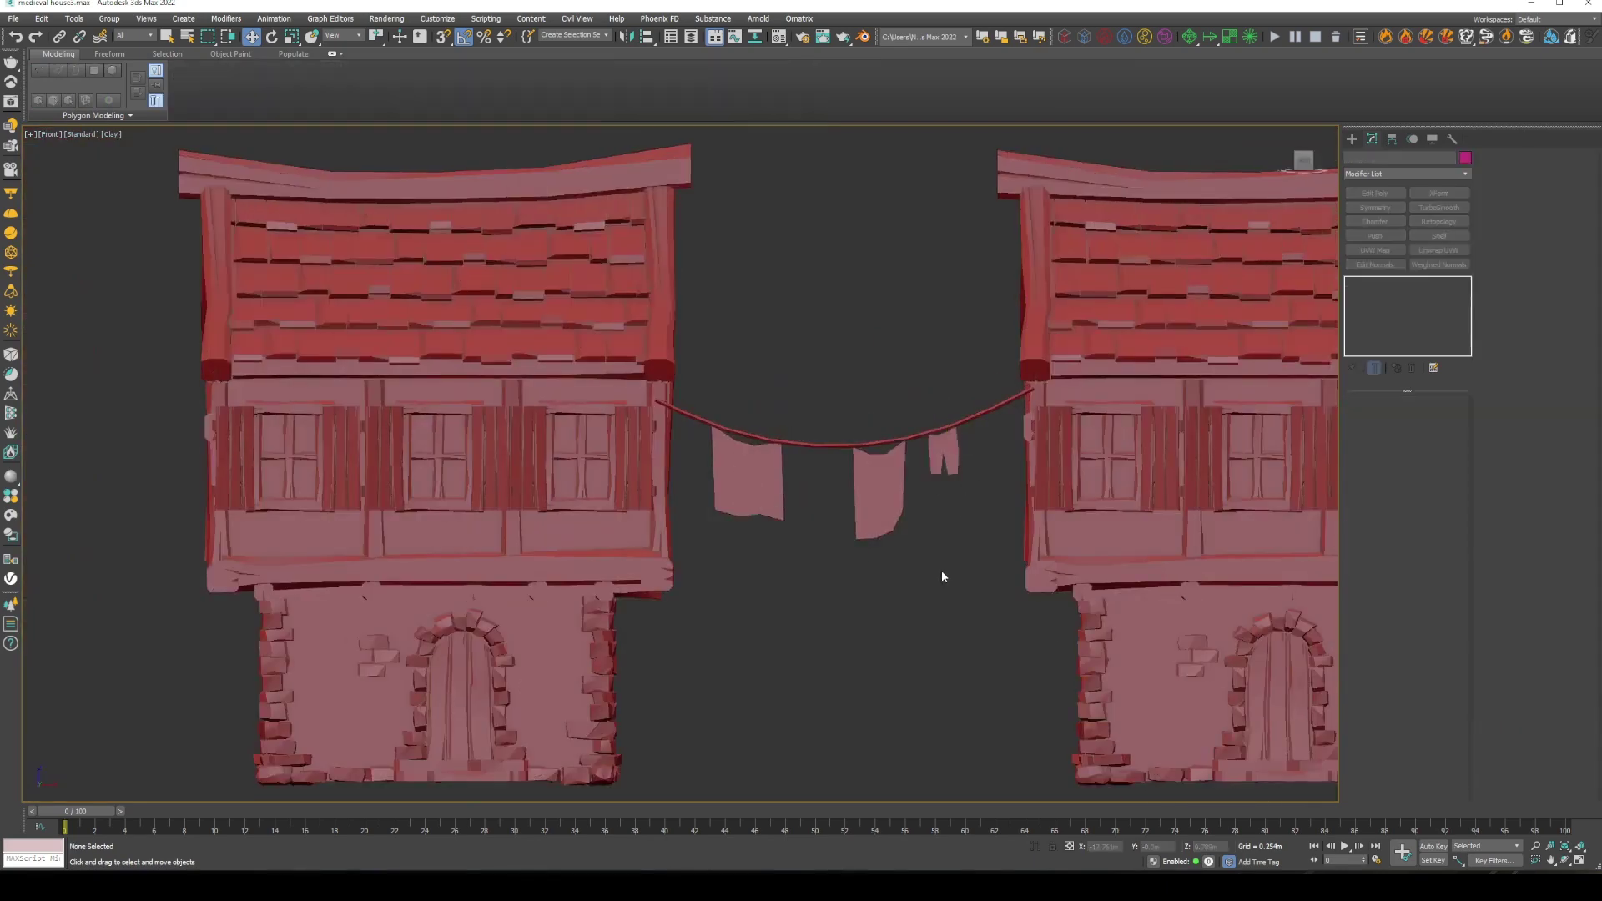
scroll(772, 542, "up", 3)
left_click(732, 500)
scroll(732, 501, "up", 3)
key("F4")
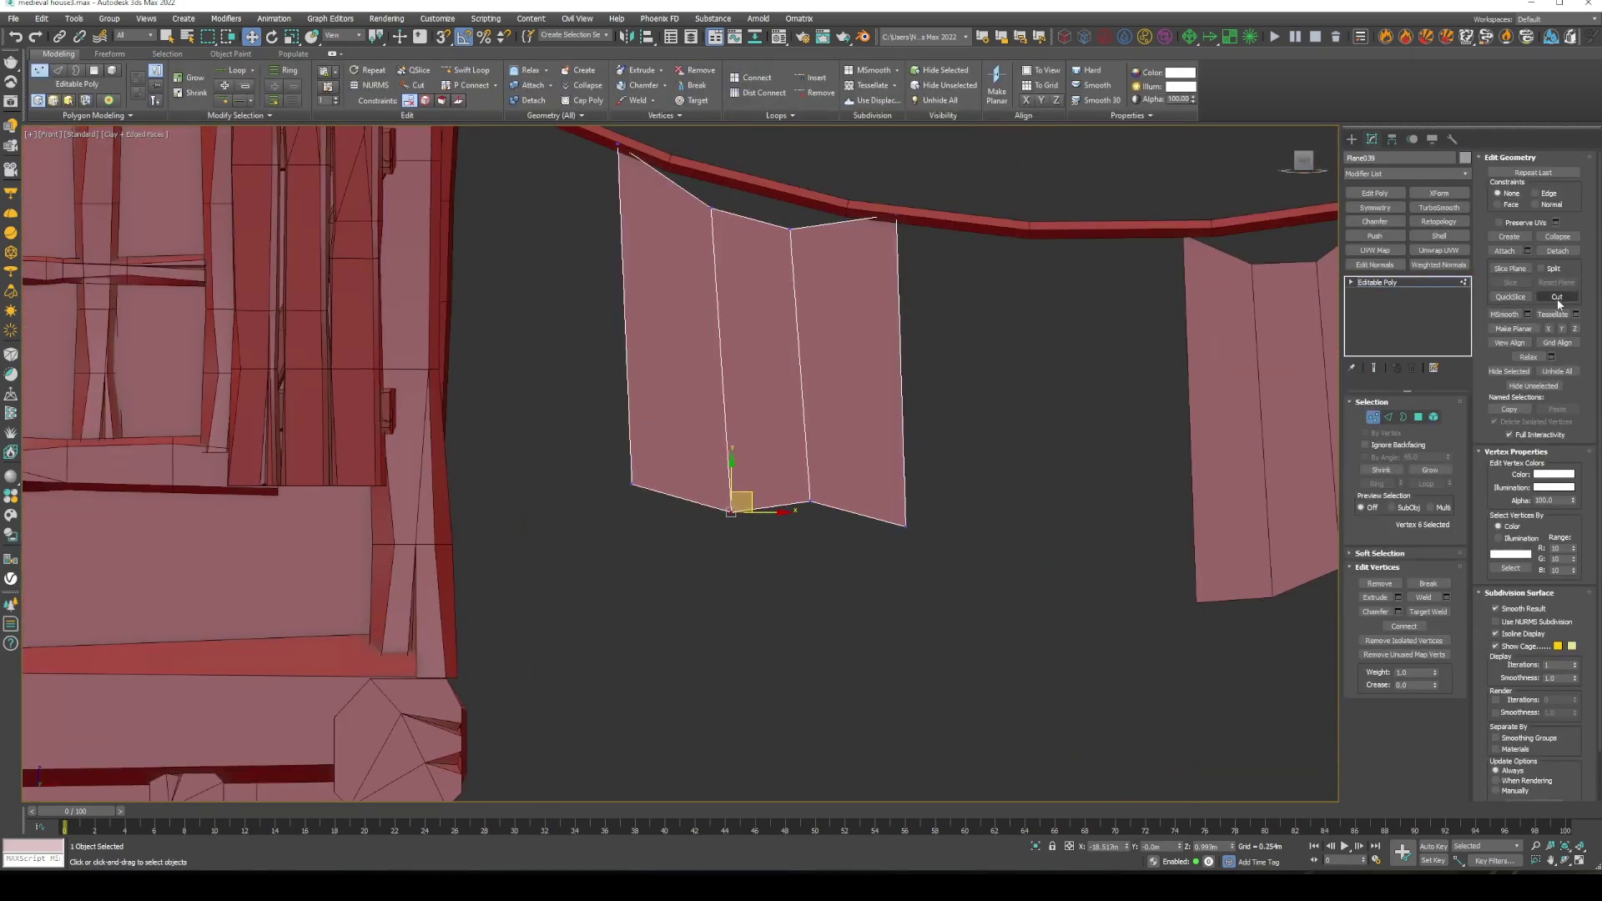
key("w")
Orbit around the hanging cloths to inspect the left panel and pick a point on it
mouse_move(755, 509)
middle_mouse_down("alt")
mouse_move(742, 498)
mouse_move(812, 264)
middle_mouse_up("alt")
key("F4")
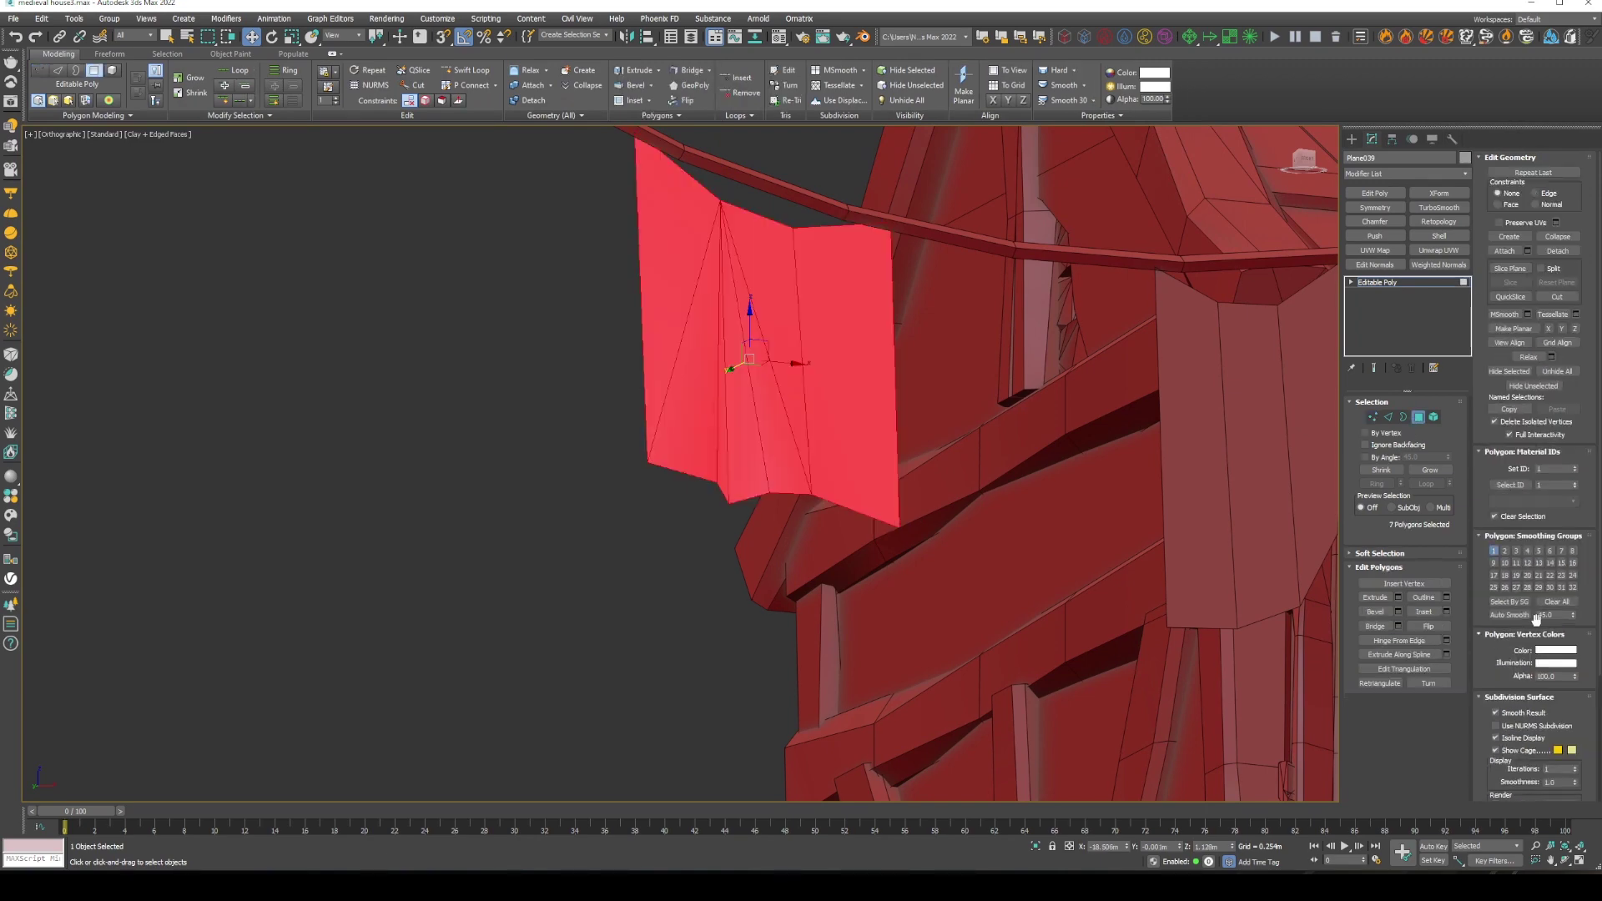
mouse_move(734, 359)
middle_mouse_down("alt")
mouse_move(705, 519)
mouse_move(816, 466)
mouse_move(772, 453)
mouse_move(804, 561)
mouse_move(763, 471)
mouse_move(739, 564)
mouse_move(802, 516)
middle_mouse_up("alt")
left_click(772, 453)
key("F4")
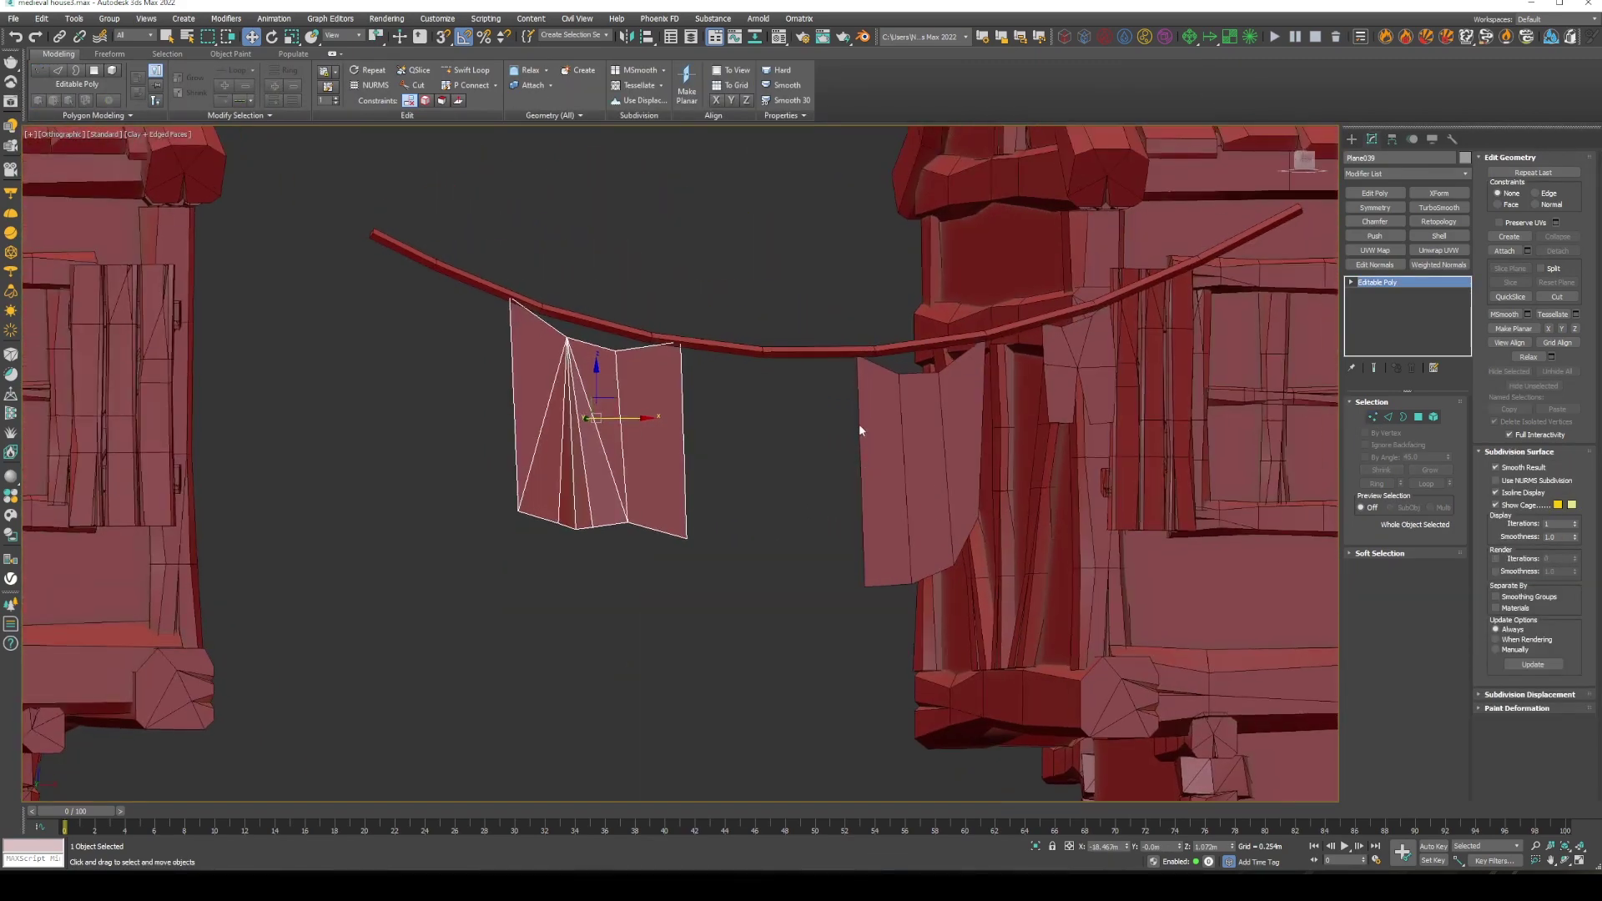
scroll(945, 339, "up", 5)
Cut new edges into the cloth and select the upper ring of fold points
key("alt+c")
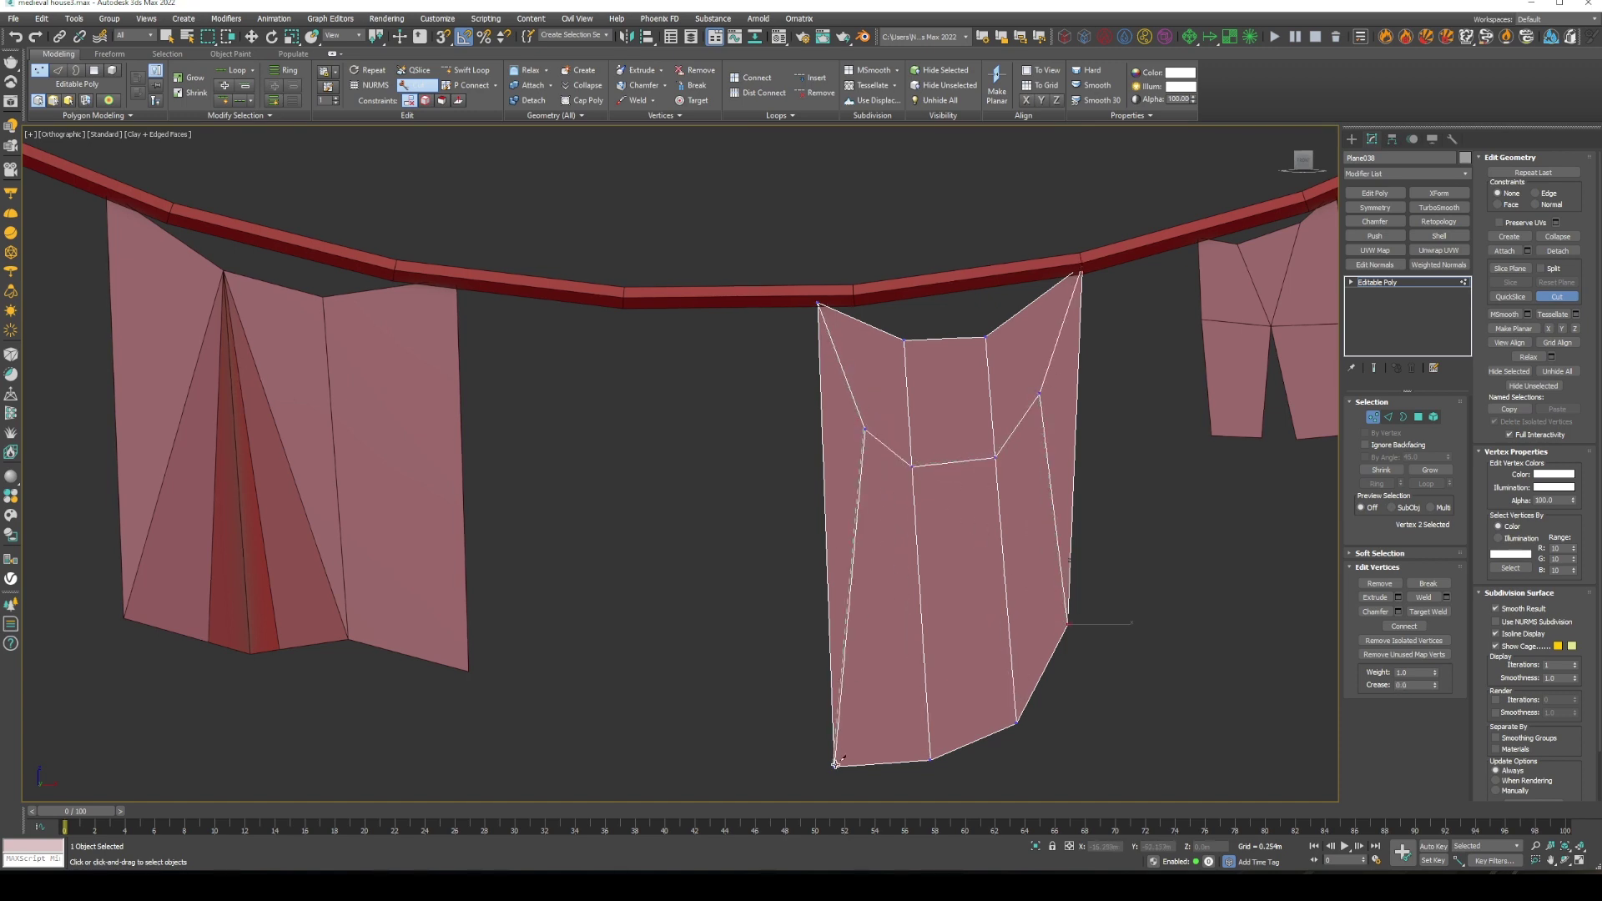
scroll(836, 430, "up", 2)
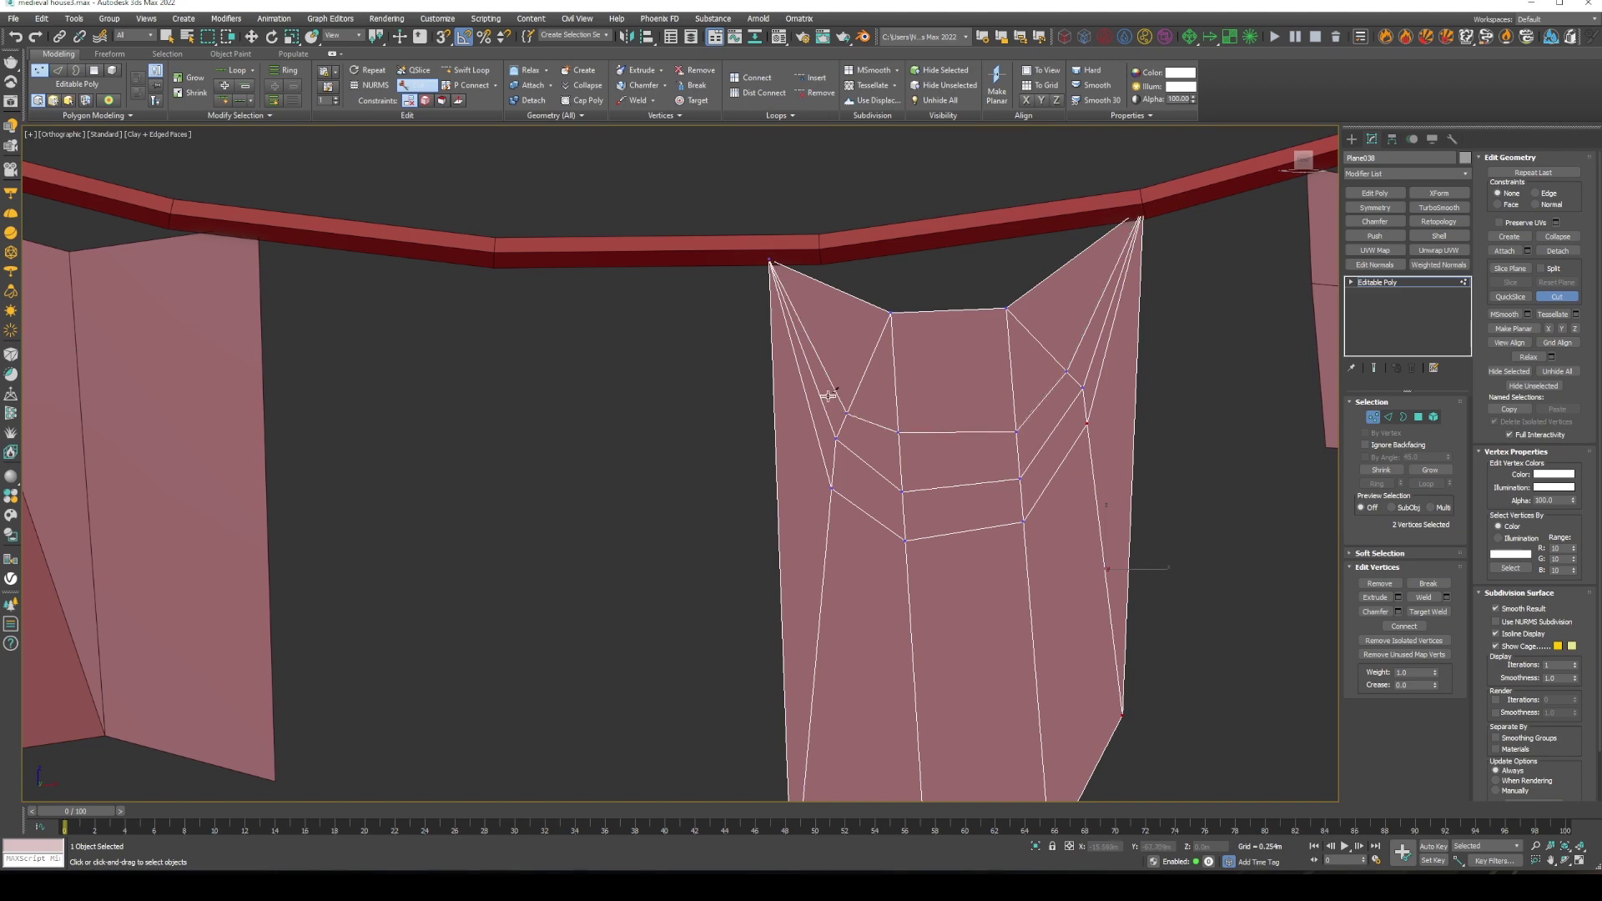
middle_click_drag(951, 510, 984, 529, "alt")
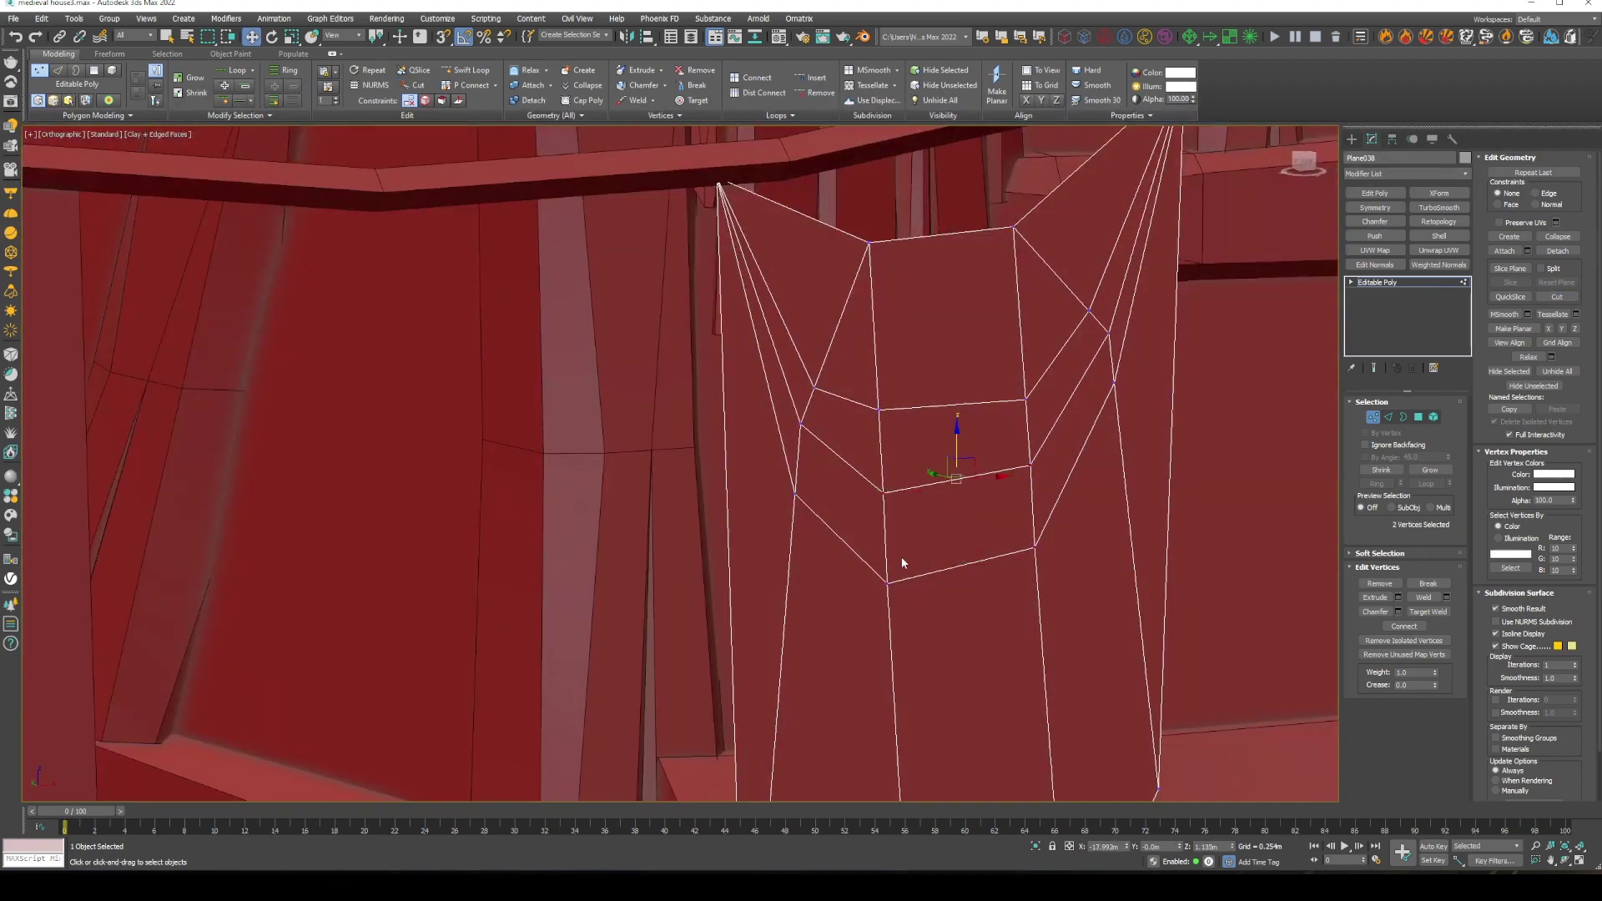
left_click_drag(829, 386, 1060, 425)
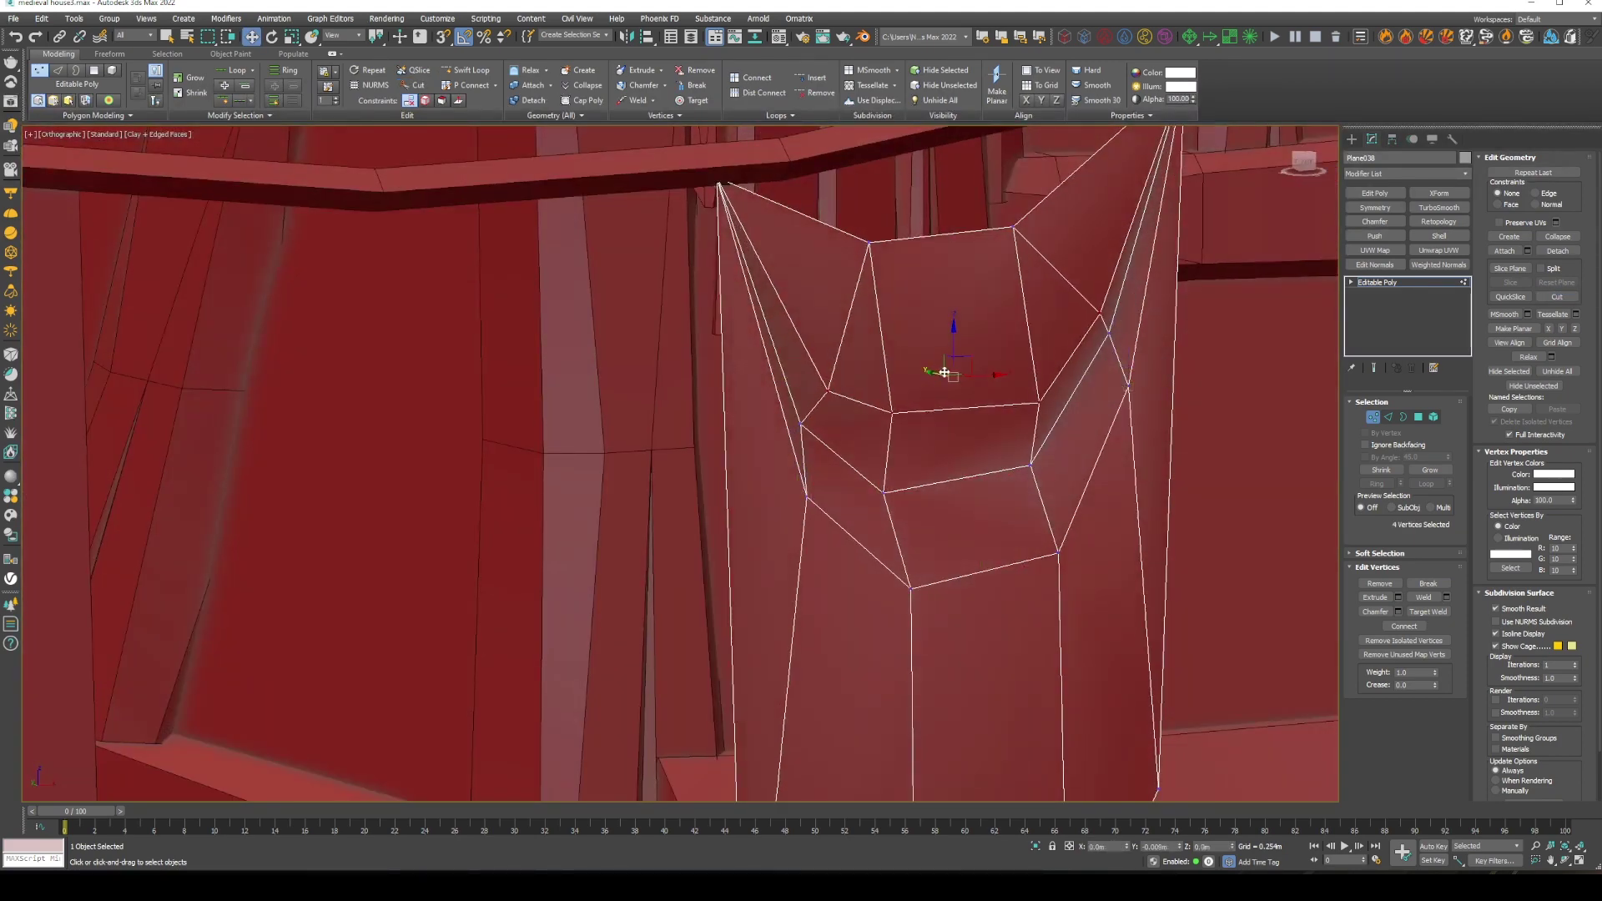
middle_click_drag(950, 403, 913, 400, "alt")
Select all of the cloth's faces, clear them, and orbit out to see the whole clothesline
left_click(1084, 555)
middle_click_drag(1084, 555, 1005, 552, "alt")
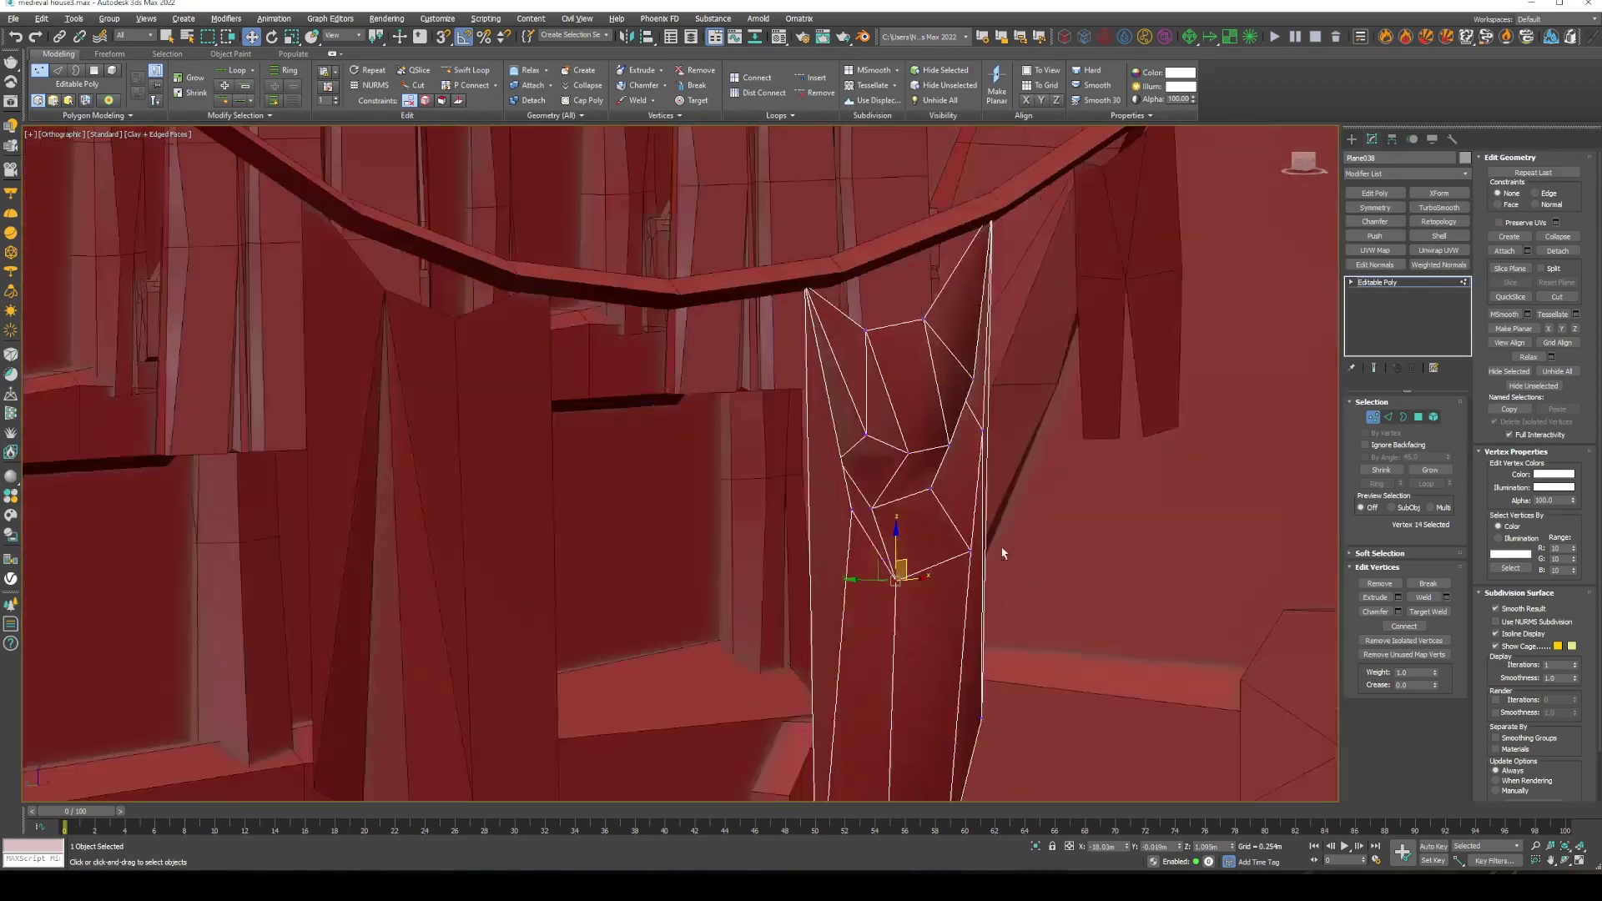
key("4")
key("ctrl+a")
left_click(654, 500)
key("F4")
scroll(654, 500, "down", 5)
middle_click_drag(654, 501, 751, 467, "alt")
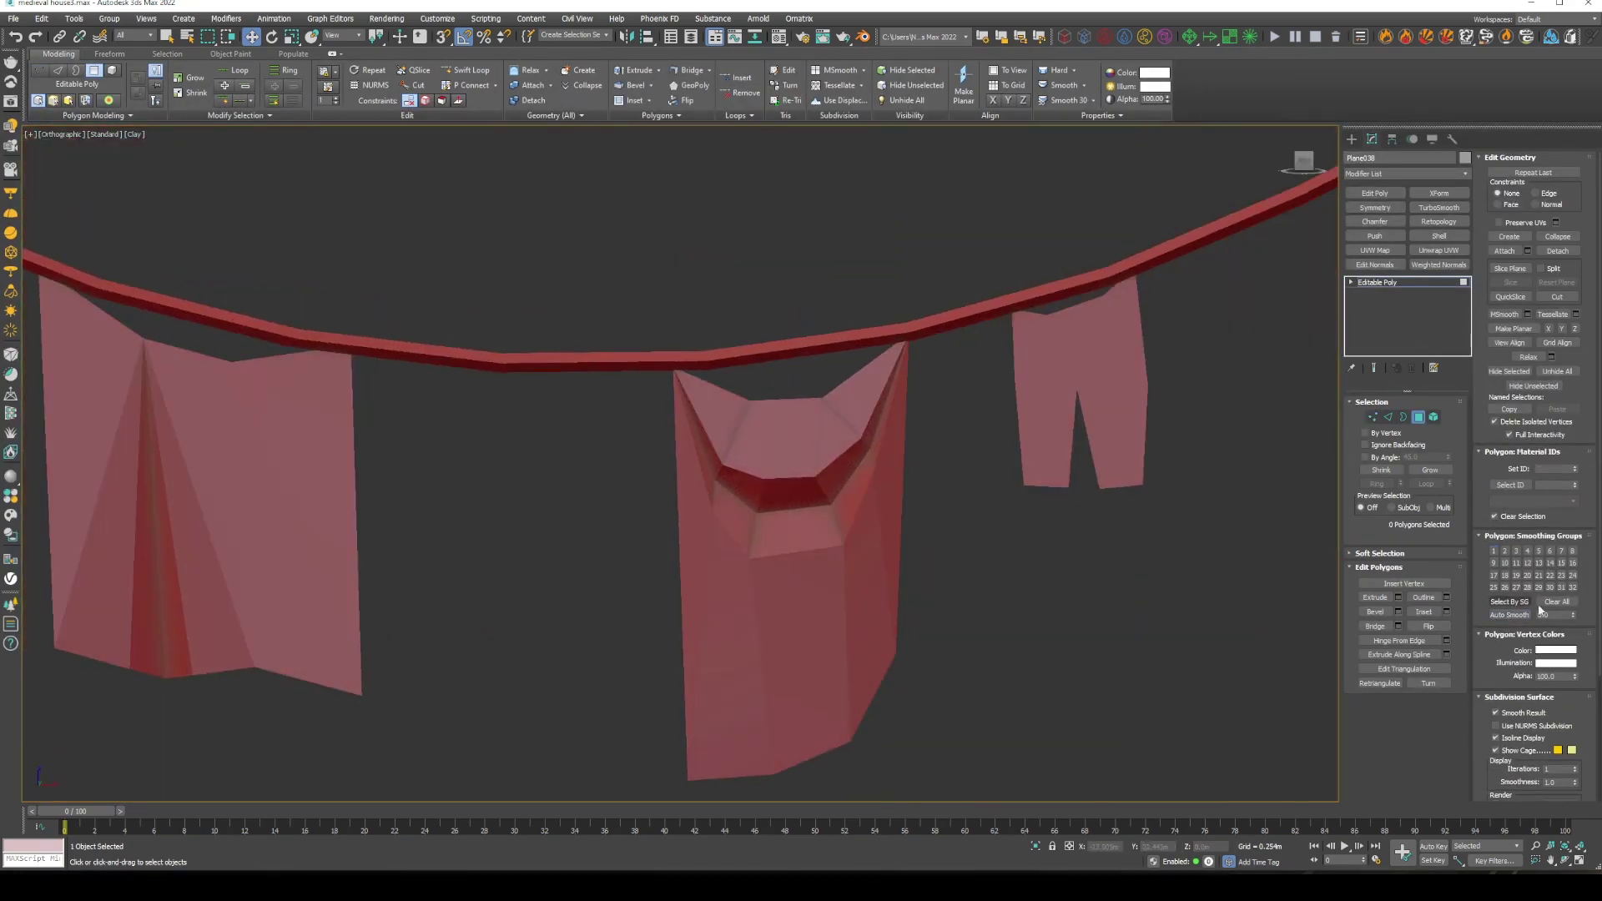
Select the inner polygons of the middle cloth's fold, then clear the selection
left_click_drag(726, 509, 881, 434)
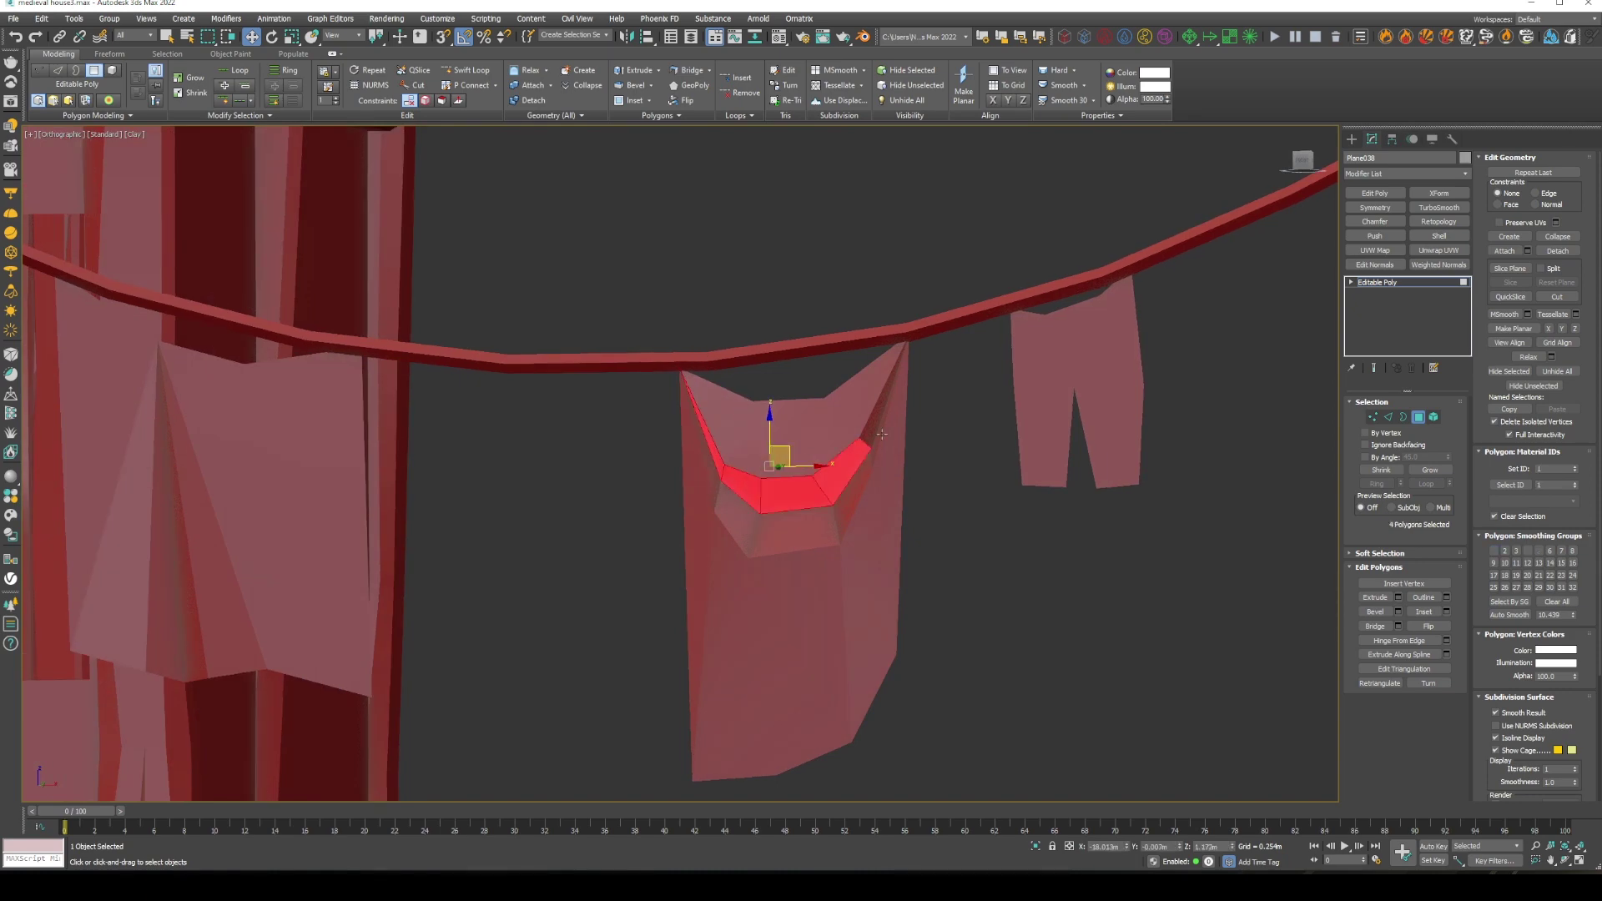
scroll(751, 467, "down", 2)
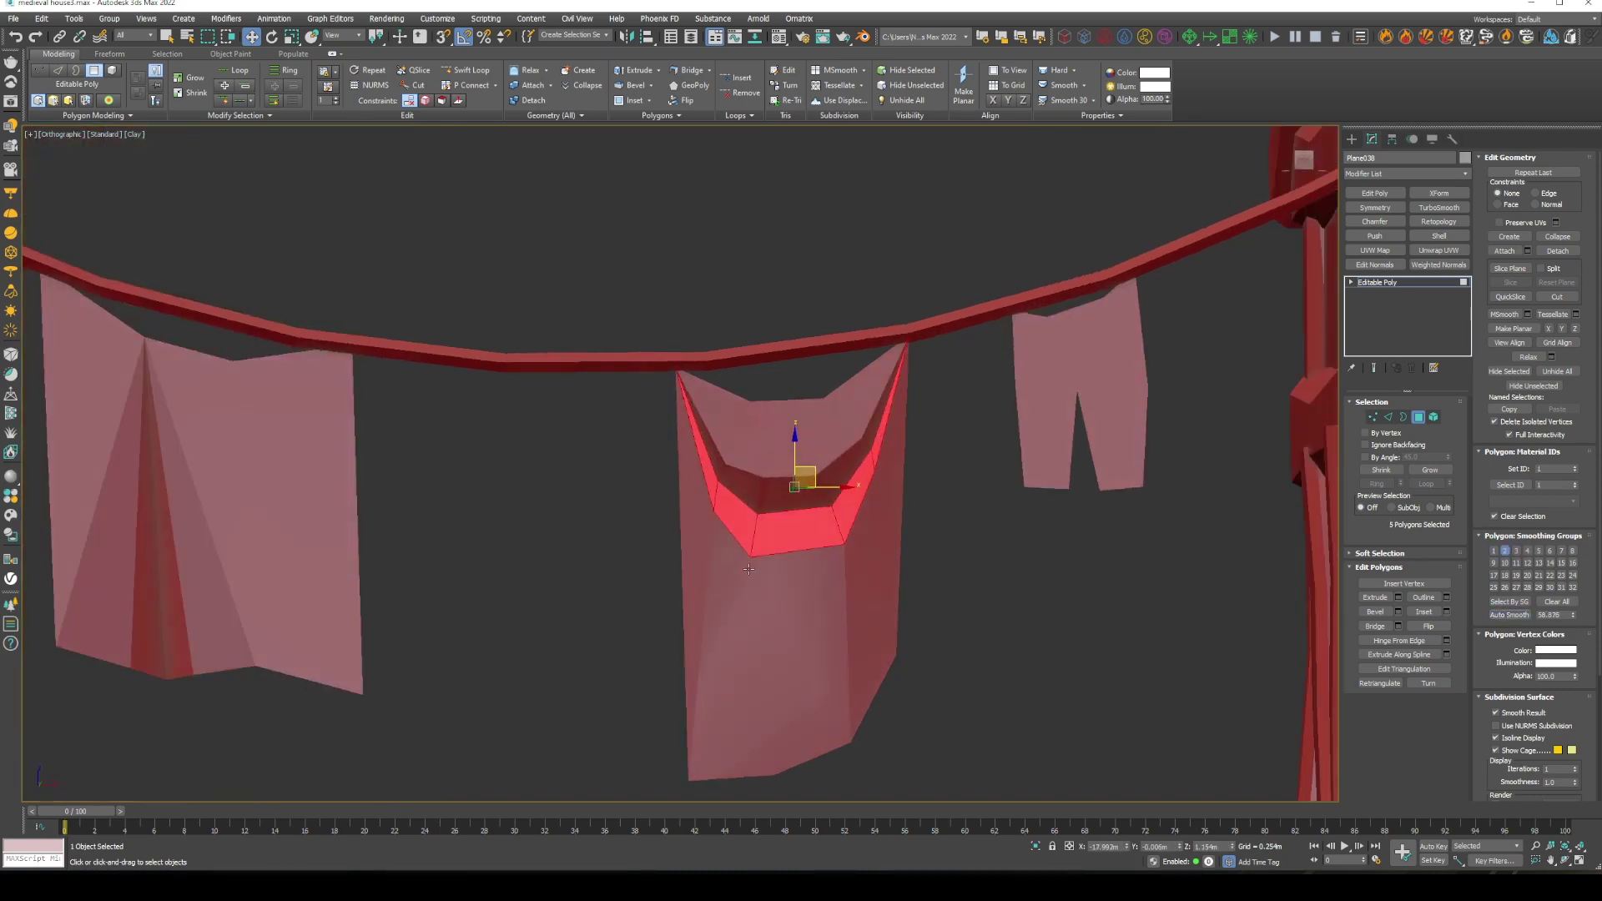
middle_click_drag(751, 467, 759, 440)
scroll(917, 568, "down", 4)
left_click(957, 593)
Move the four vertices at the fold's bottom down to deepen the V-shaped neckline
key("1")
scroll(918, 568, "up", 3)
left_click(834, 543)
scroll(875, 531, "up", 3)
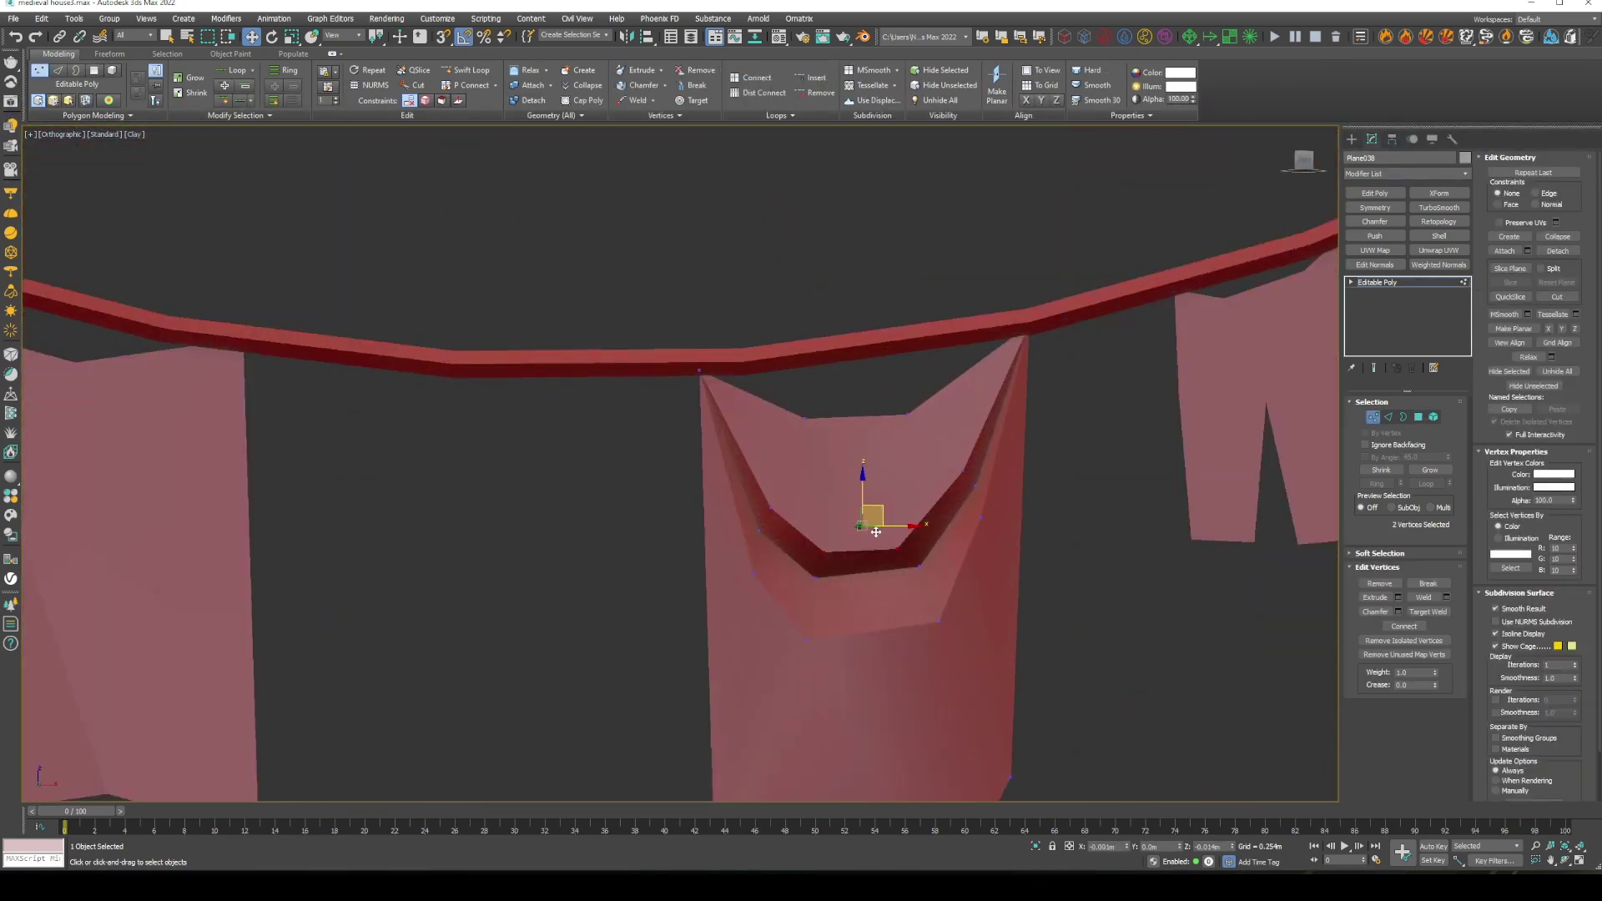
left_click_drag(882, 552, 910, 561)
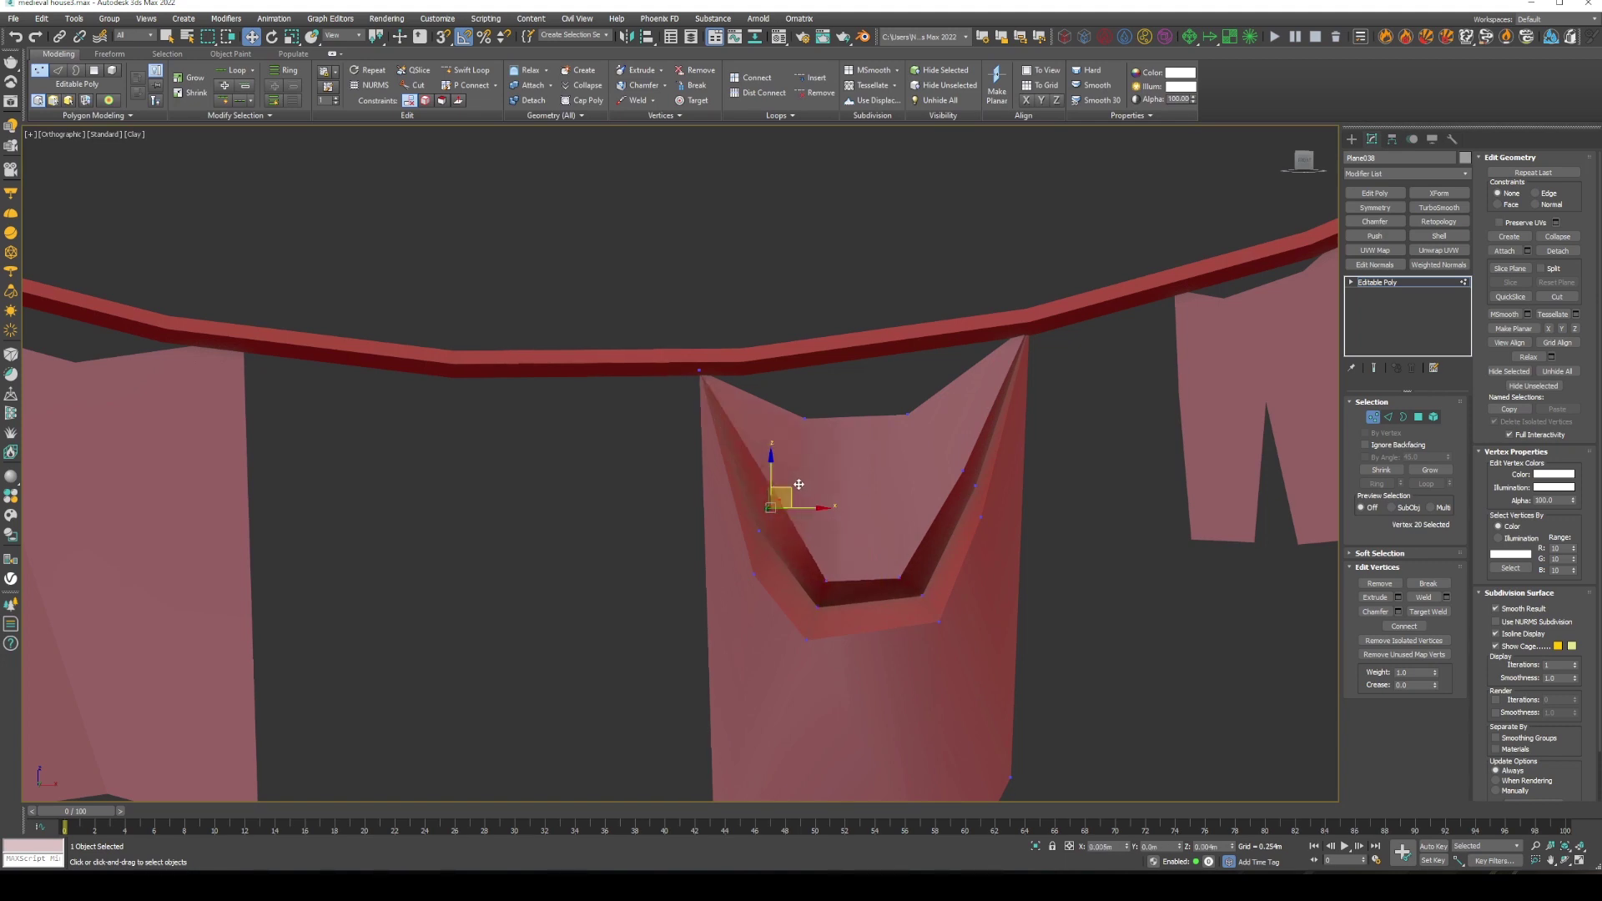
left_click_drag(792, 534, 934, 584)
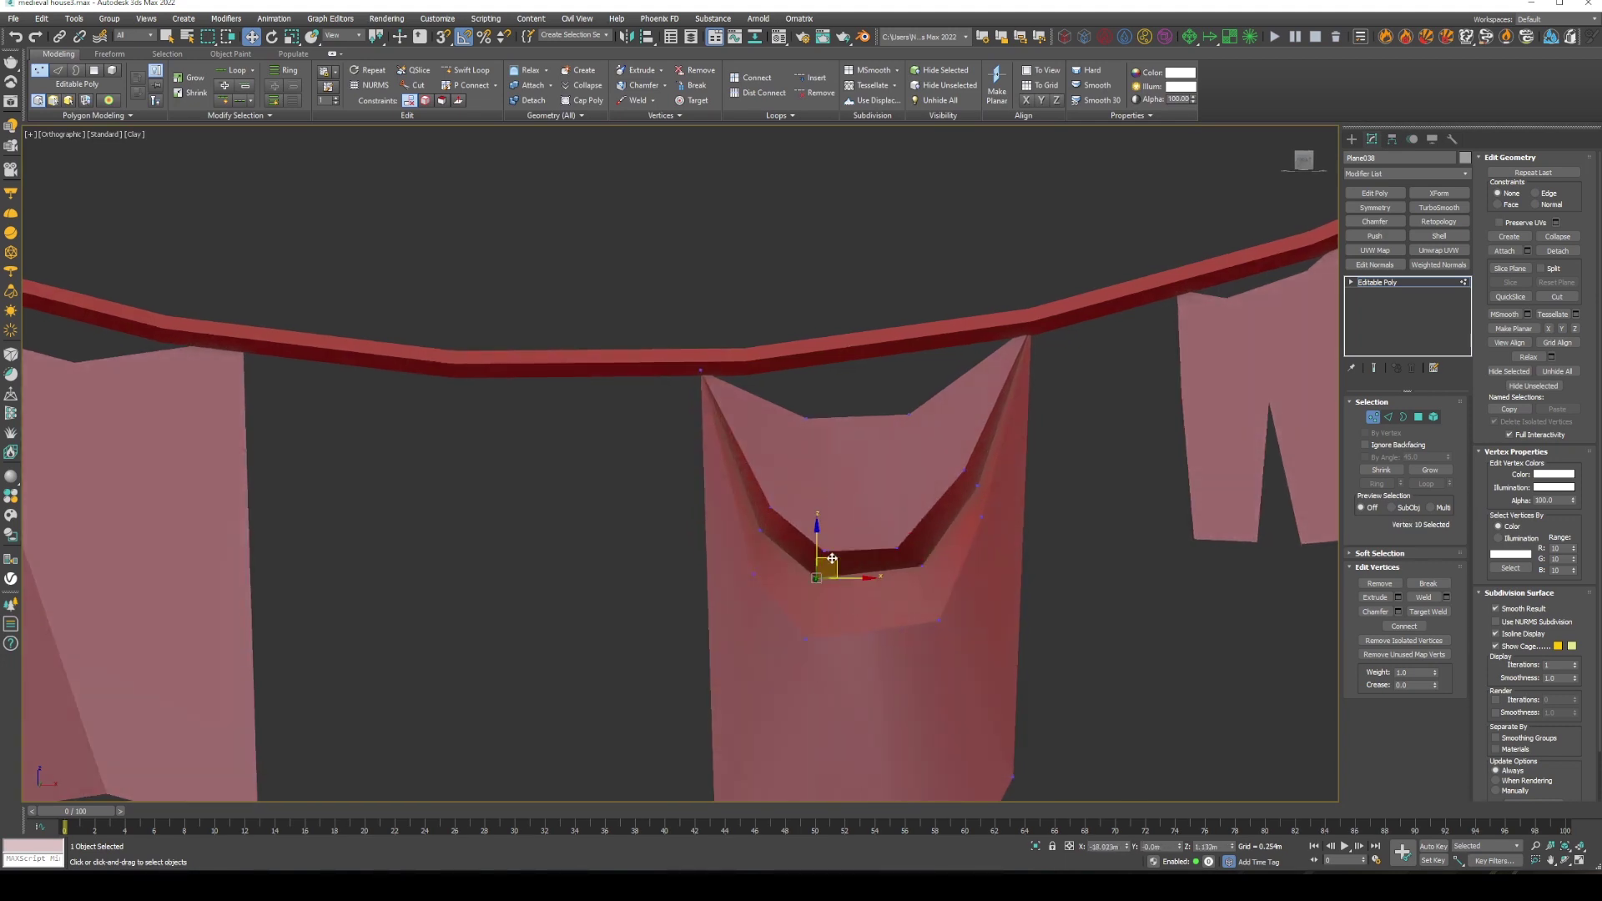
left_click_drag(832, 558, 925, 591)
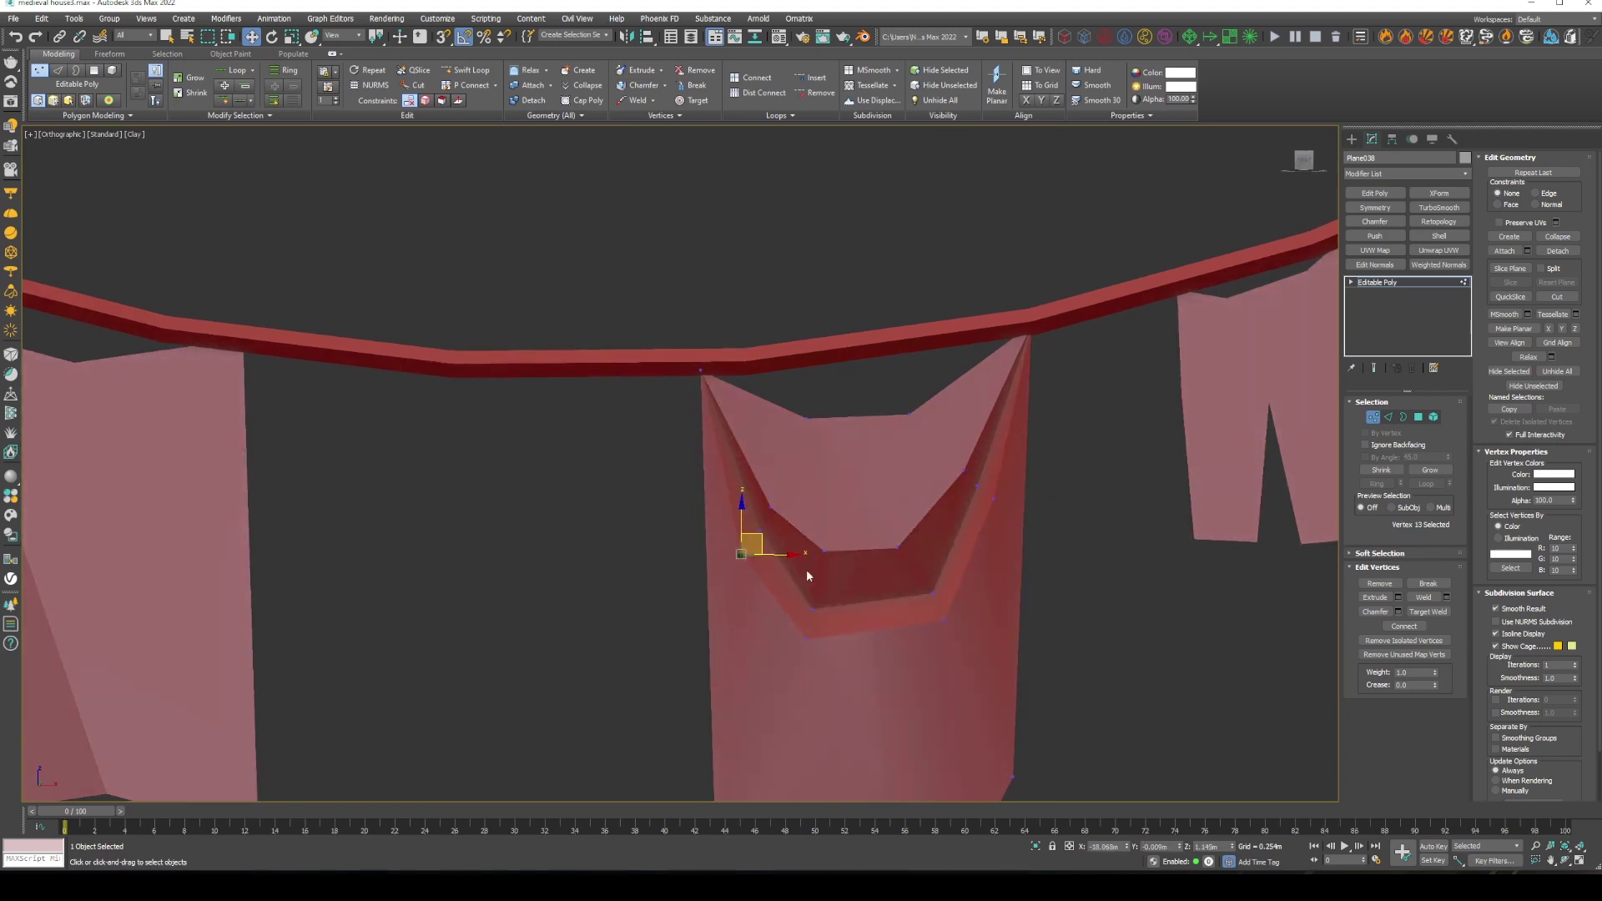
Bring the left cloth into view, select its fold polygons, then clear the polygon selection
scroll(1319, 462, "down", 3)
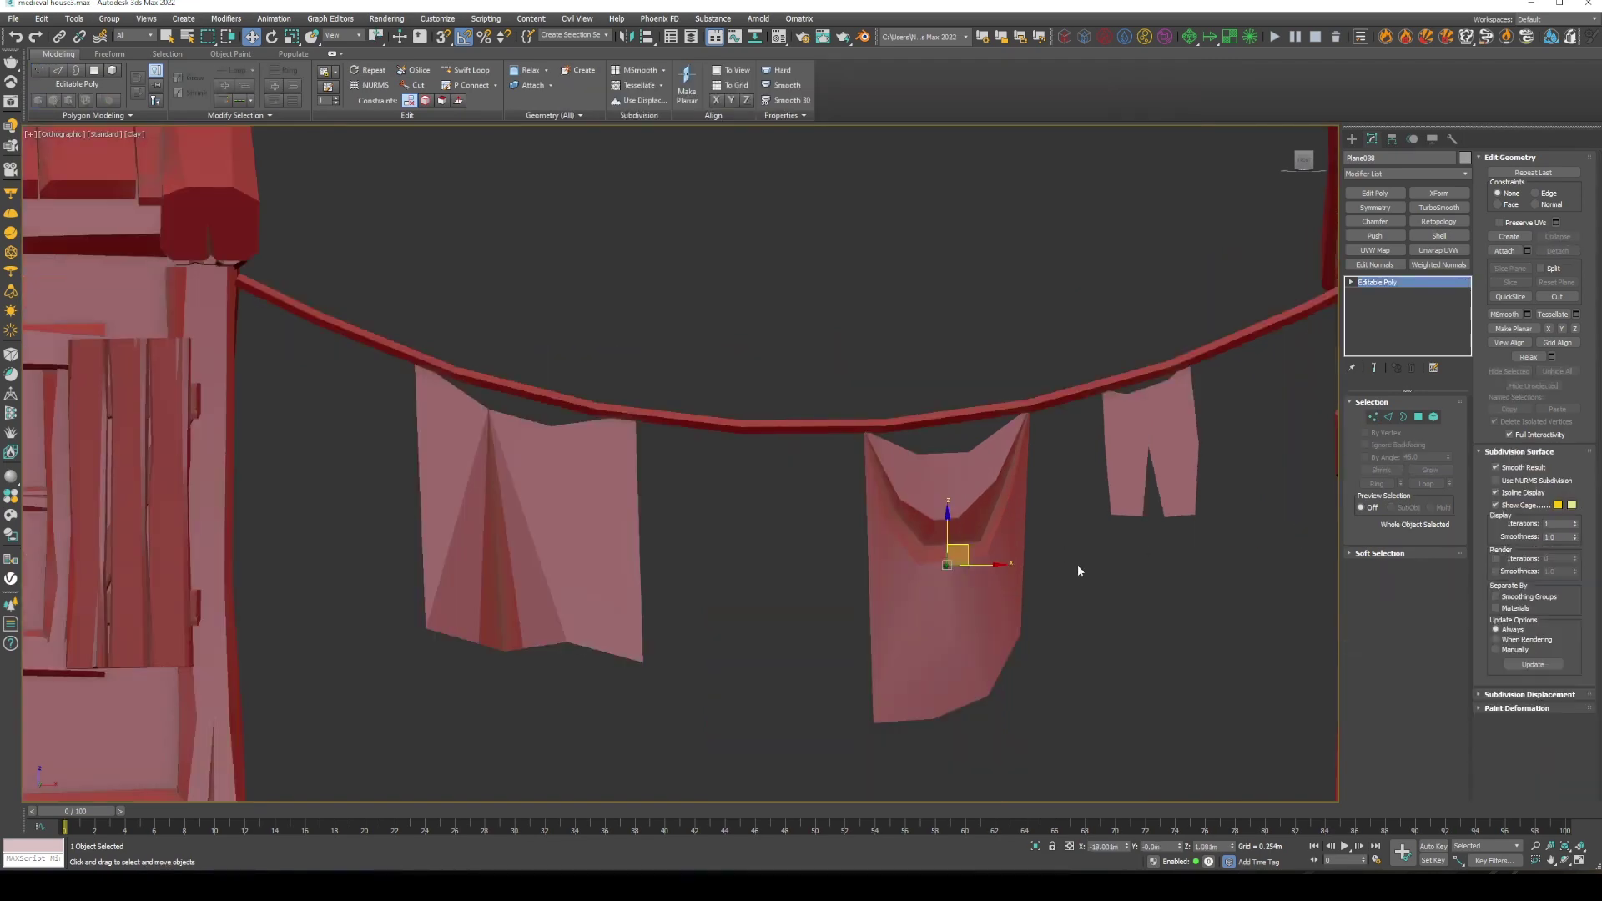
middle_click_drag(1078, 564, 1415, 440)
left_click(878, 581)
scroll(695, 612, "up", 2)
left_click(694, 612)
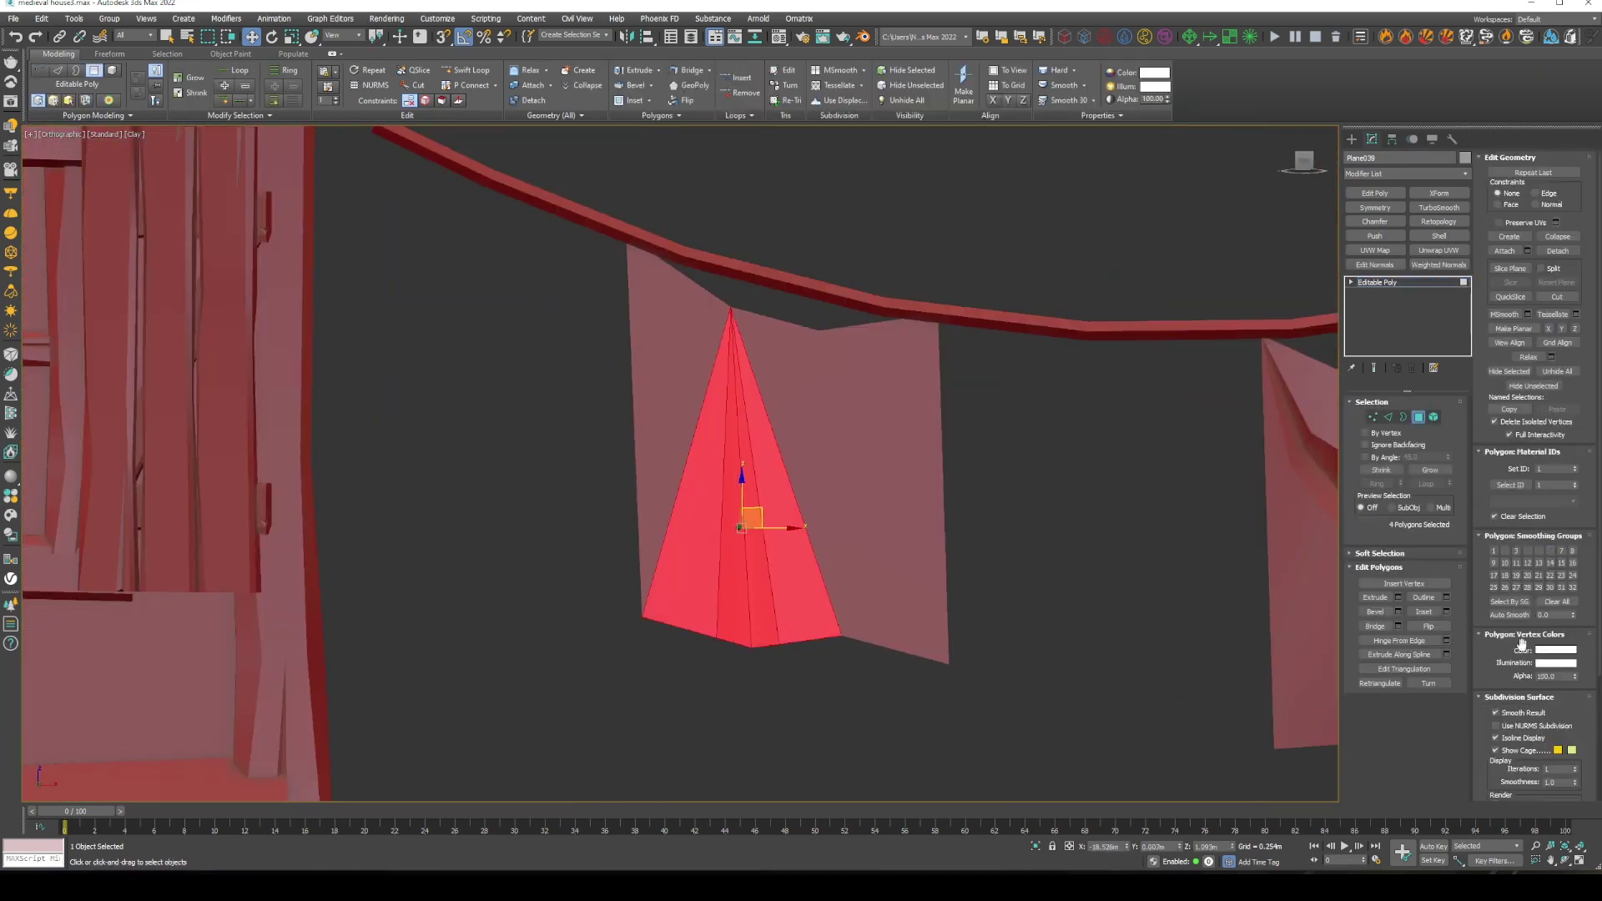
scroll(880, 583, "down", 4)
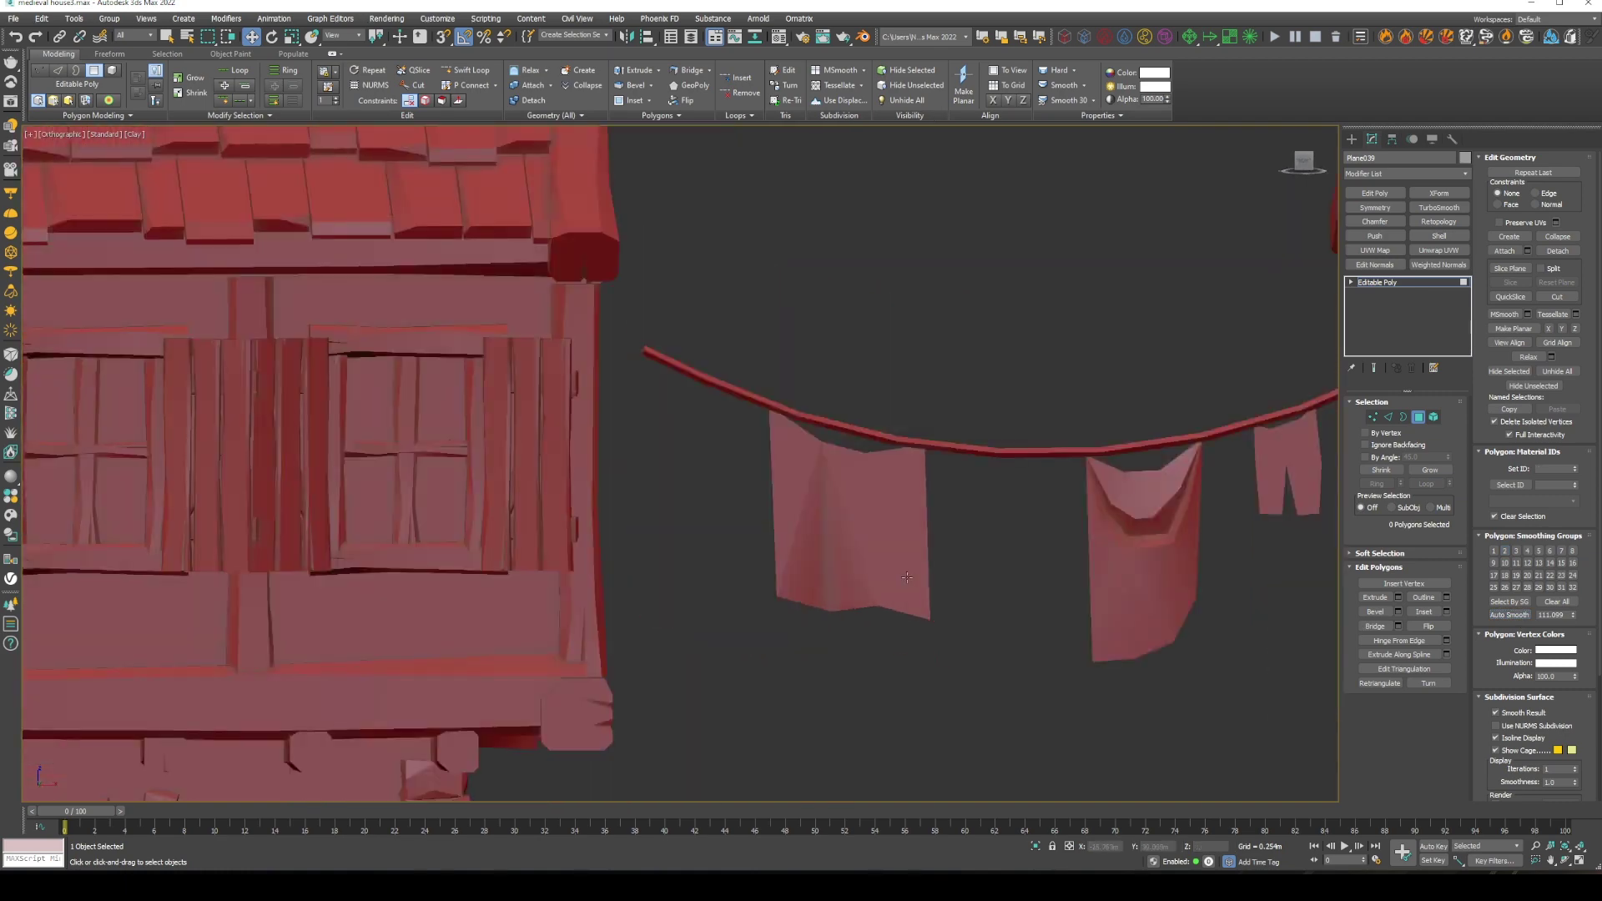
scroll(880, 583, "up", 4)
scroll(958, 583, "down", 3)
left_click(958, 582)
Exit polygon editing on the cloth and select the clothesline Line001
middle_click_drag(957, 582, 948, 613, "alt")
left_click(1419, 417)
scroll(835, 434, "down", 3)
scroll(912, 476, "up", 3)
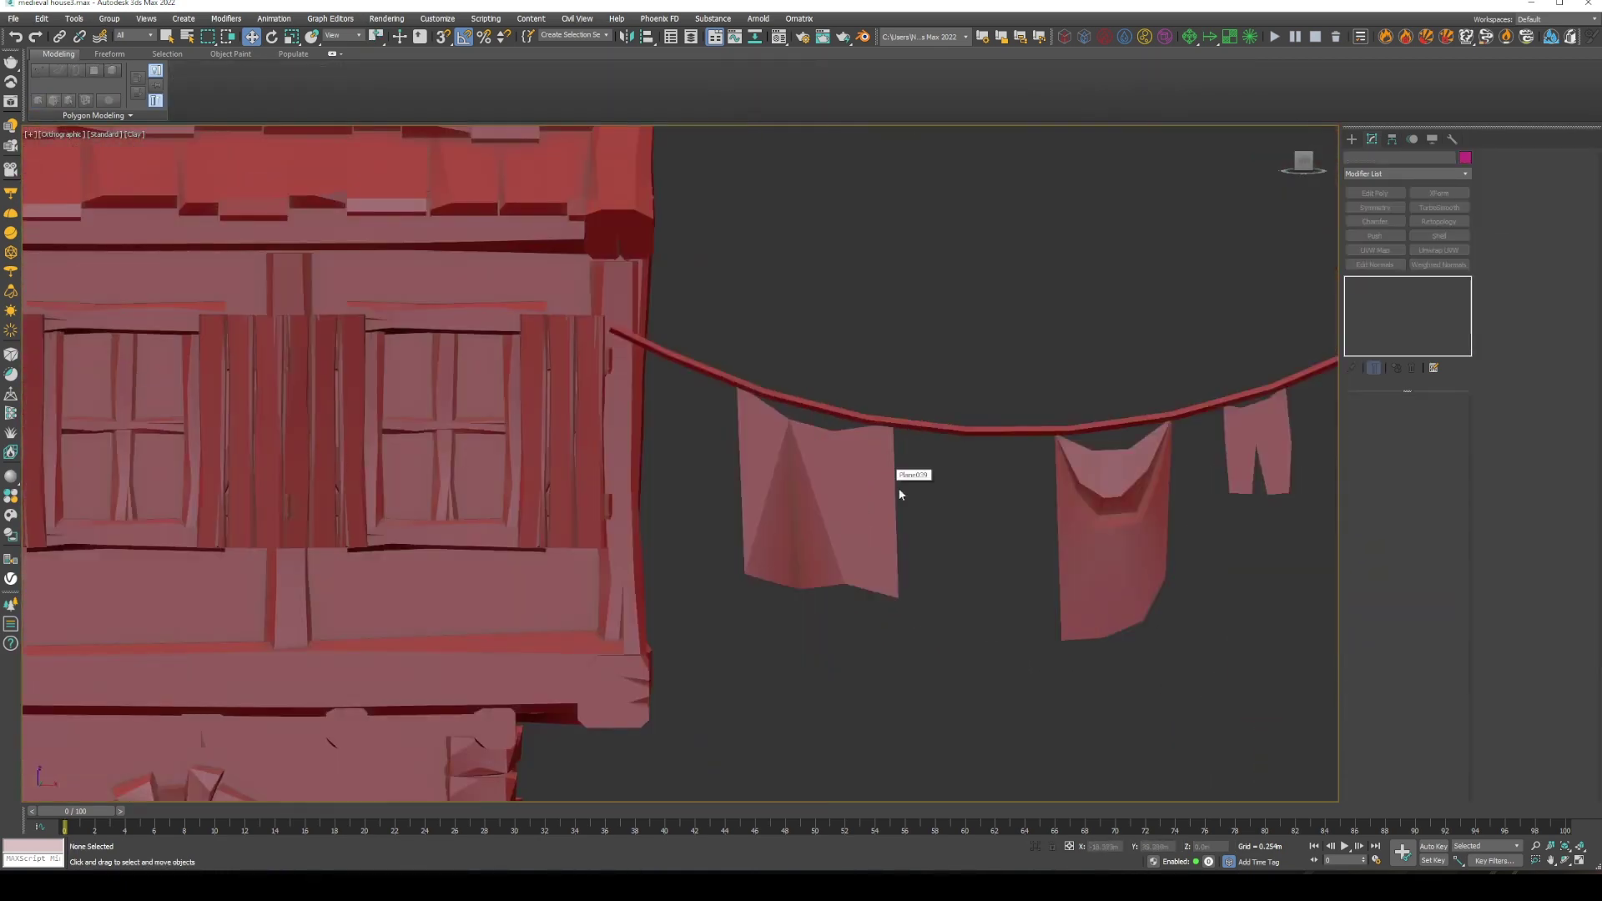
scroll(810, 403, "down", 3)
left_click(659, 512)
scroll(545, 546, "up", 5)
Delete the clothesline's two sagging middle vertices to make a level rod
key("1")
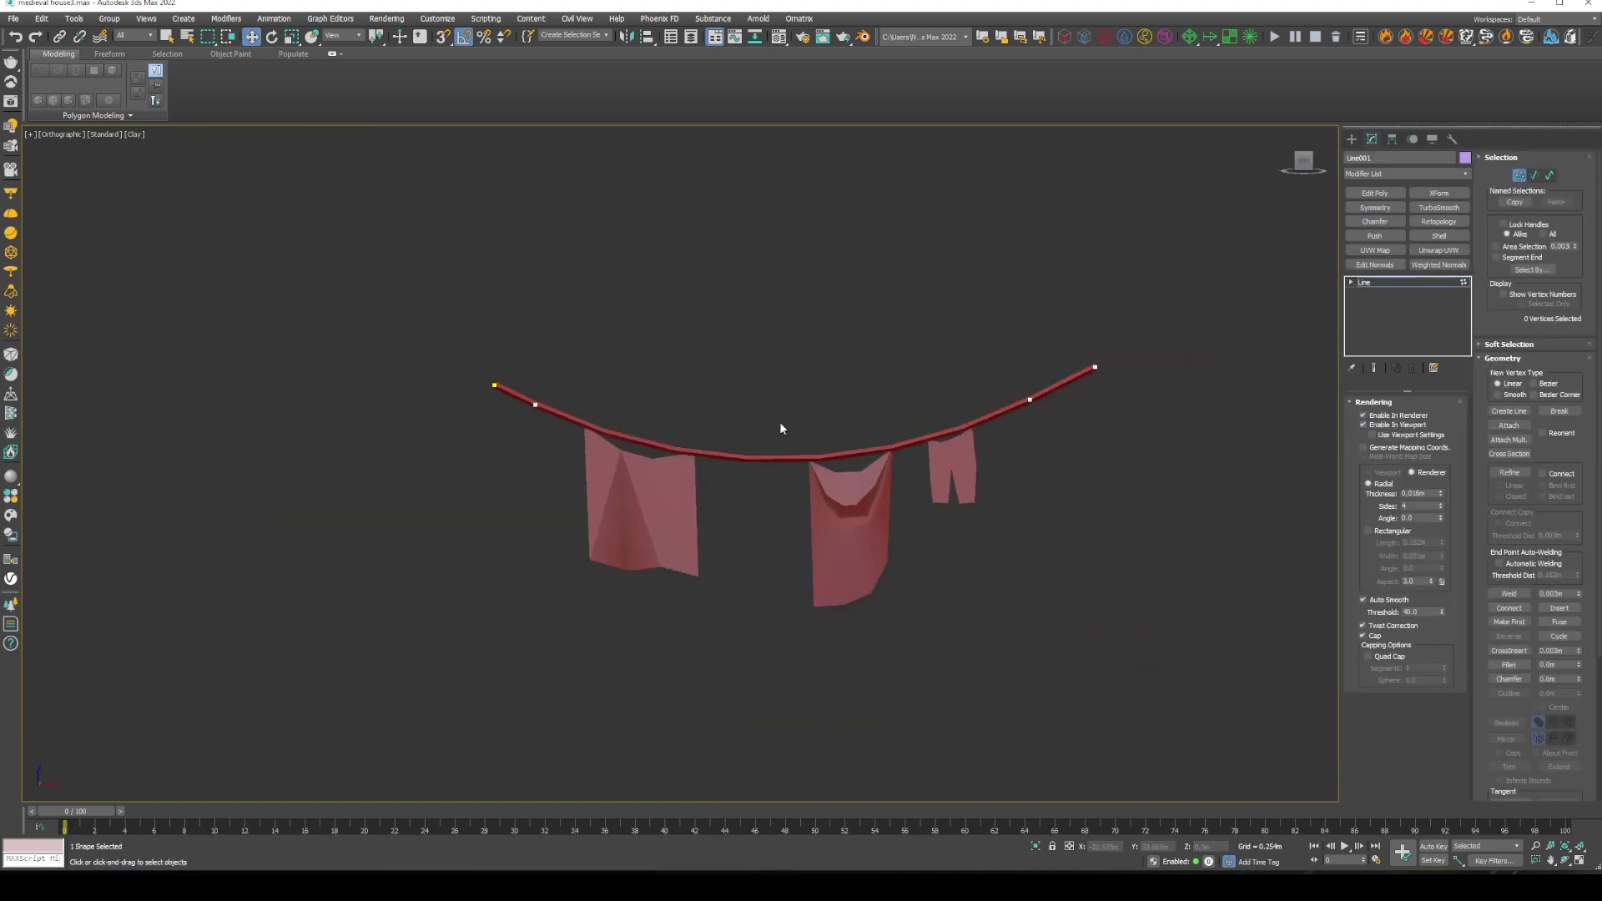
key("Delete")
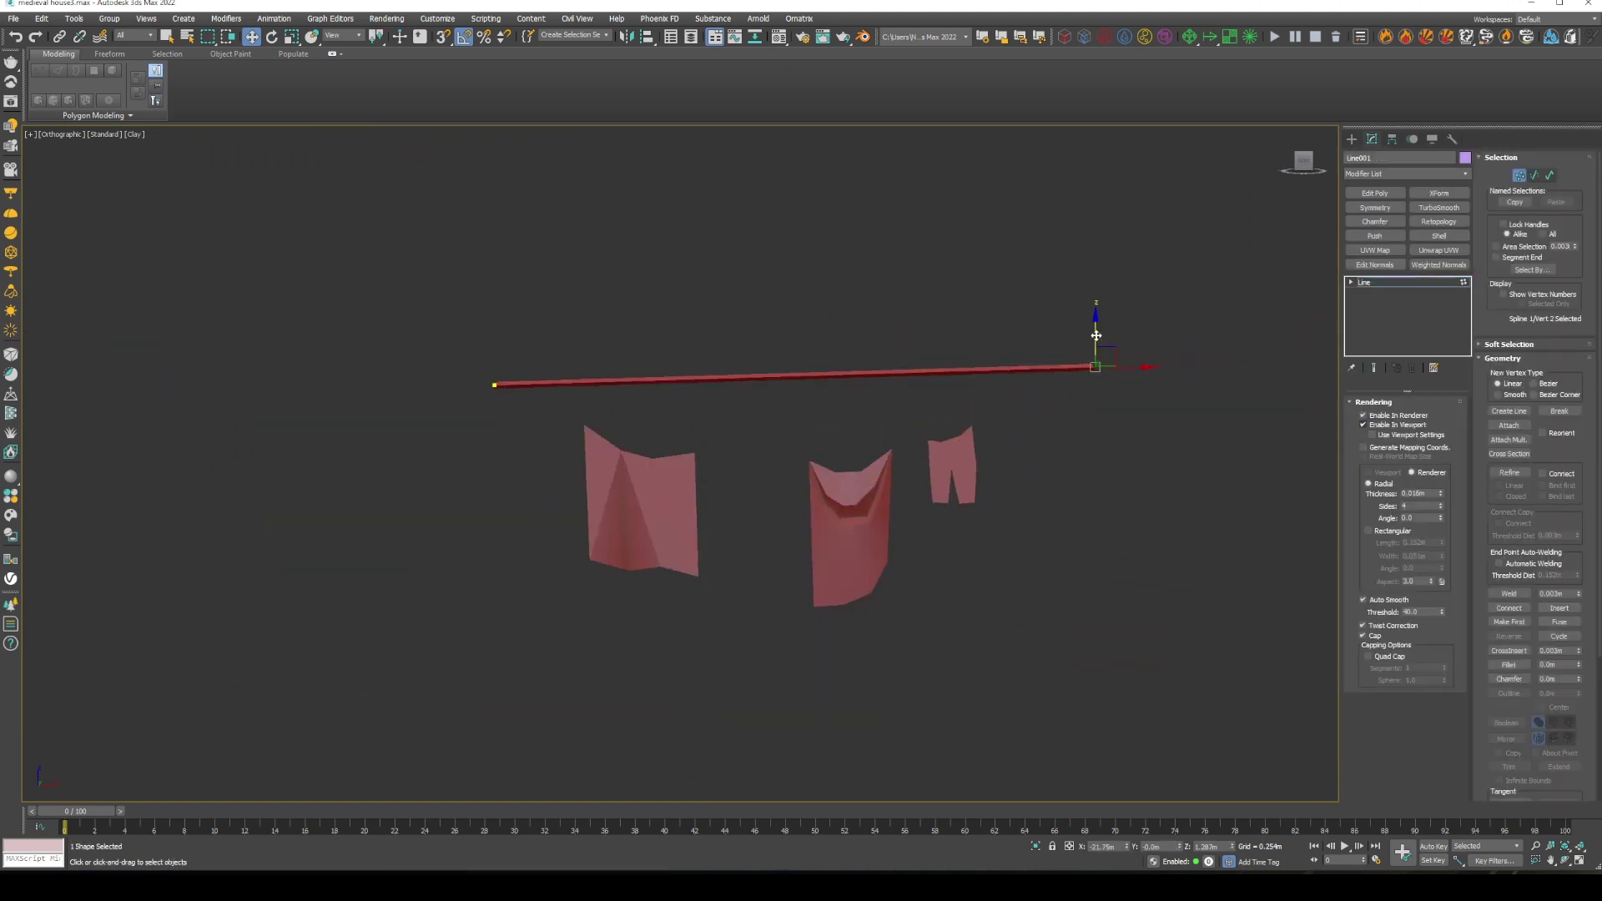
key("1")
Move the top vertices of the left, middle and right cloths up to the rod
left_click(634, 484)
scroll(663, 617, "up", 2)
key("1")
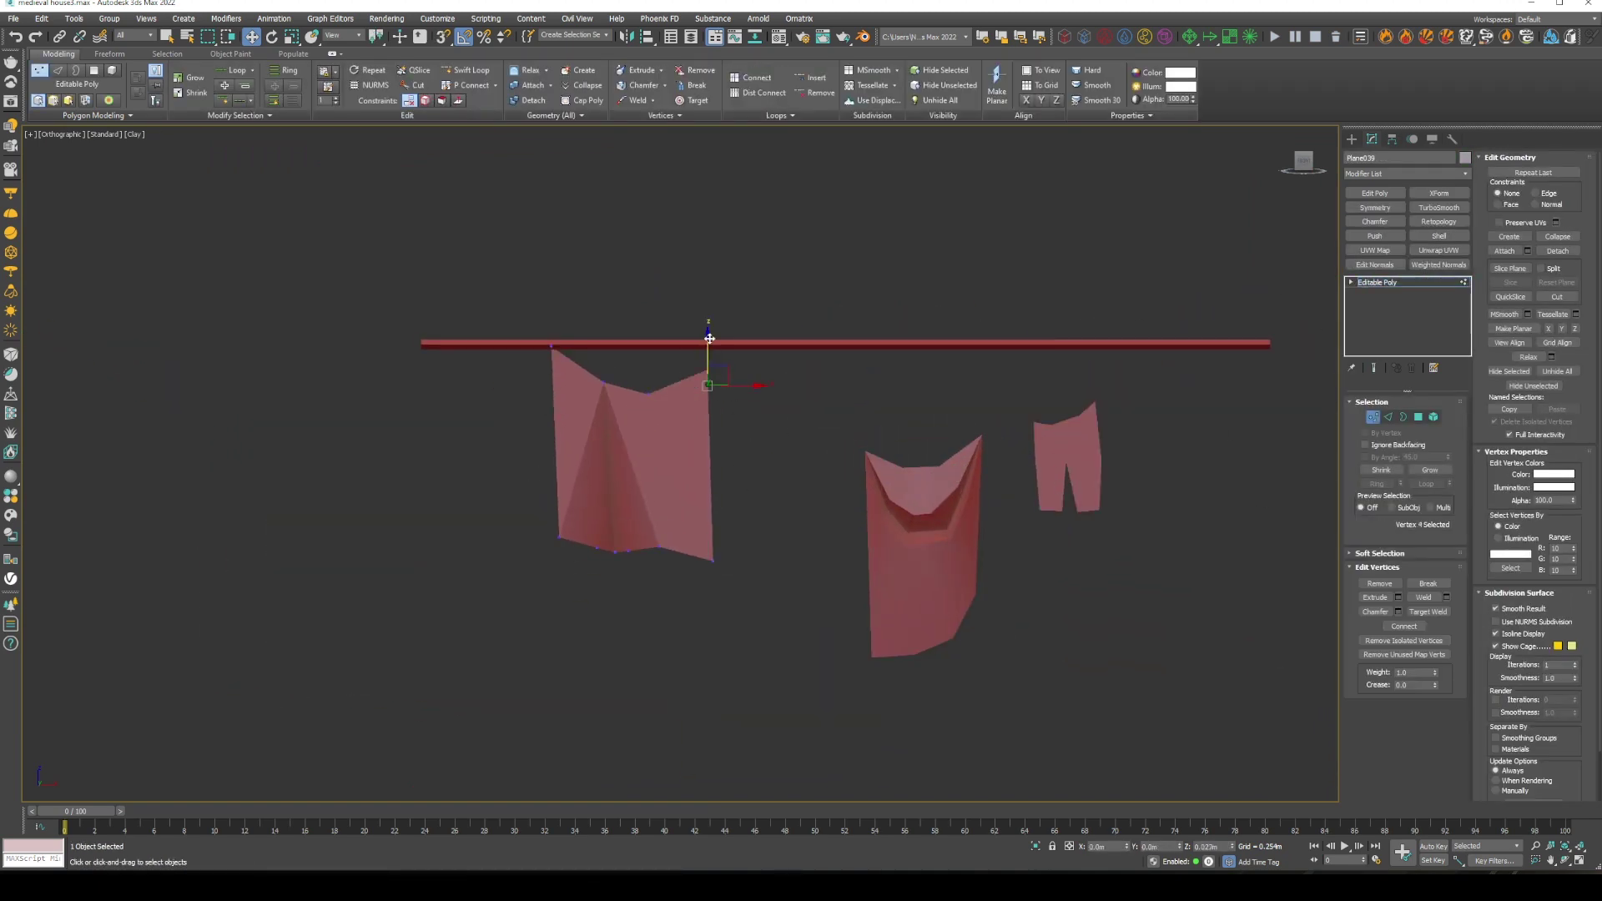
left_click(884, 500)
scroll(885, 342, "up", 2)
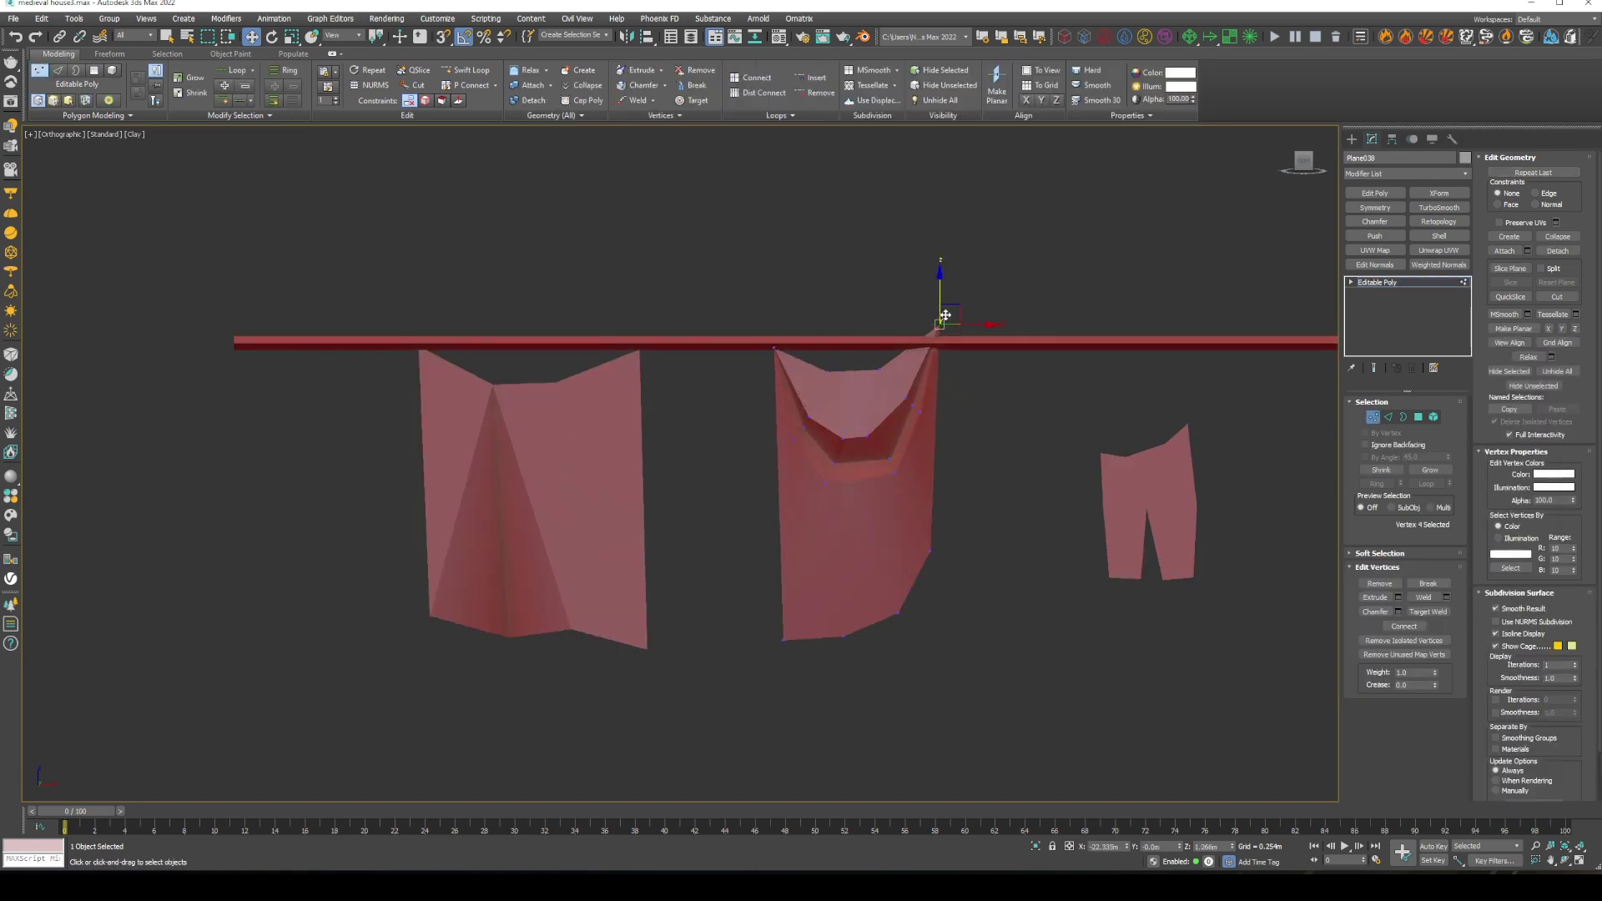
left_click(1109, 492)
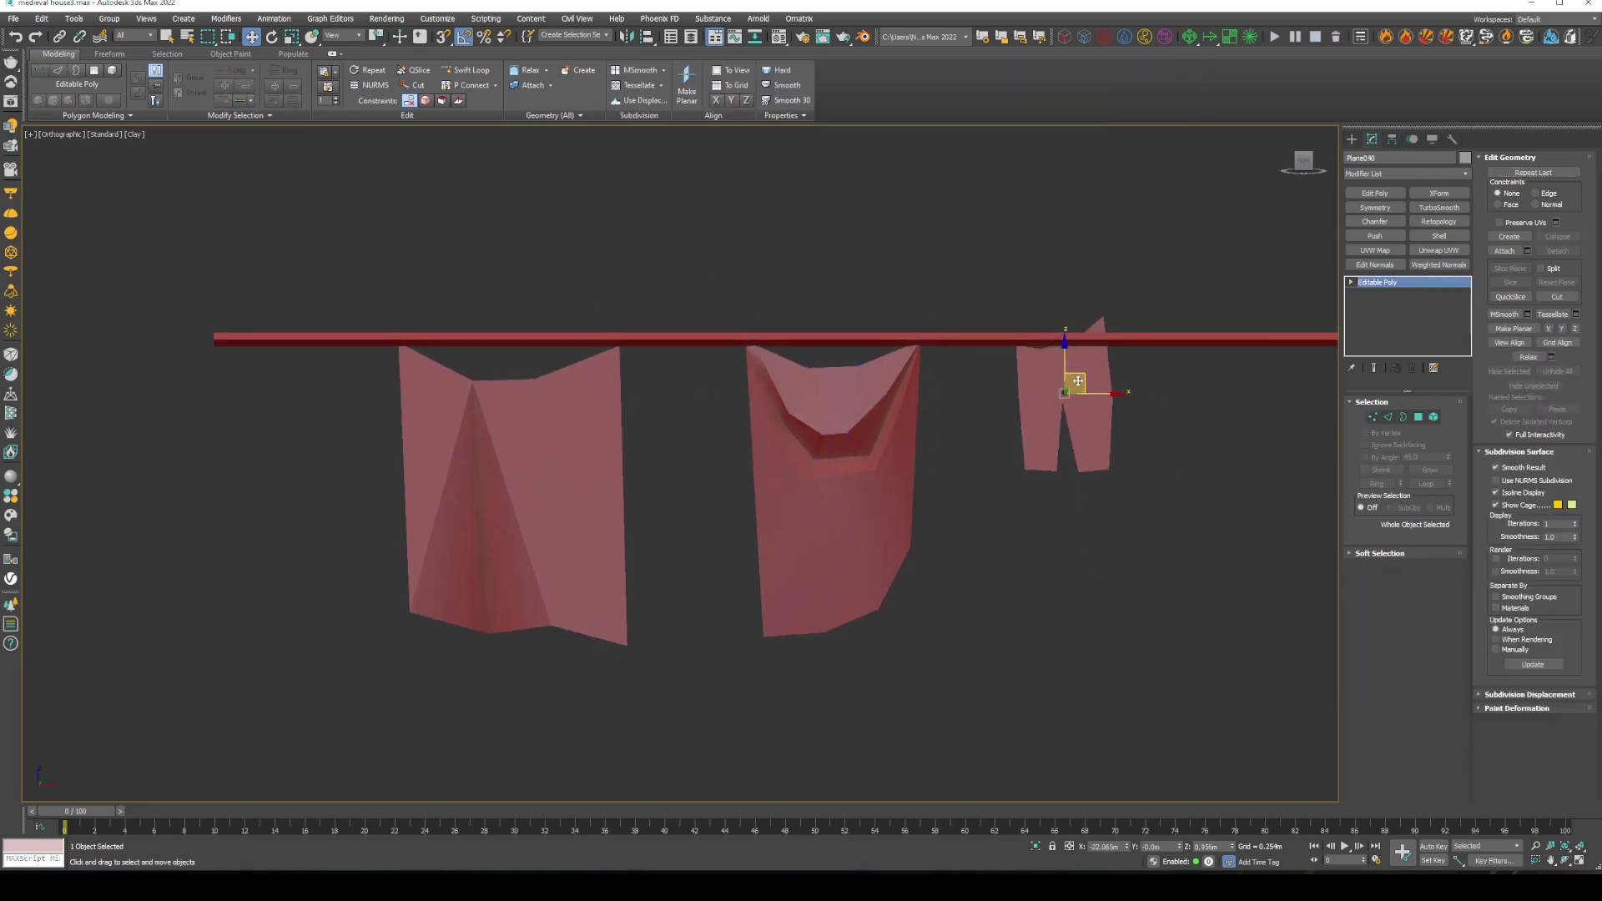
scroll(1115, 342, "up", 2)
key("1")
scroll(1079, 455, "down", 3)
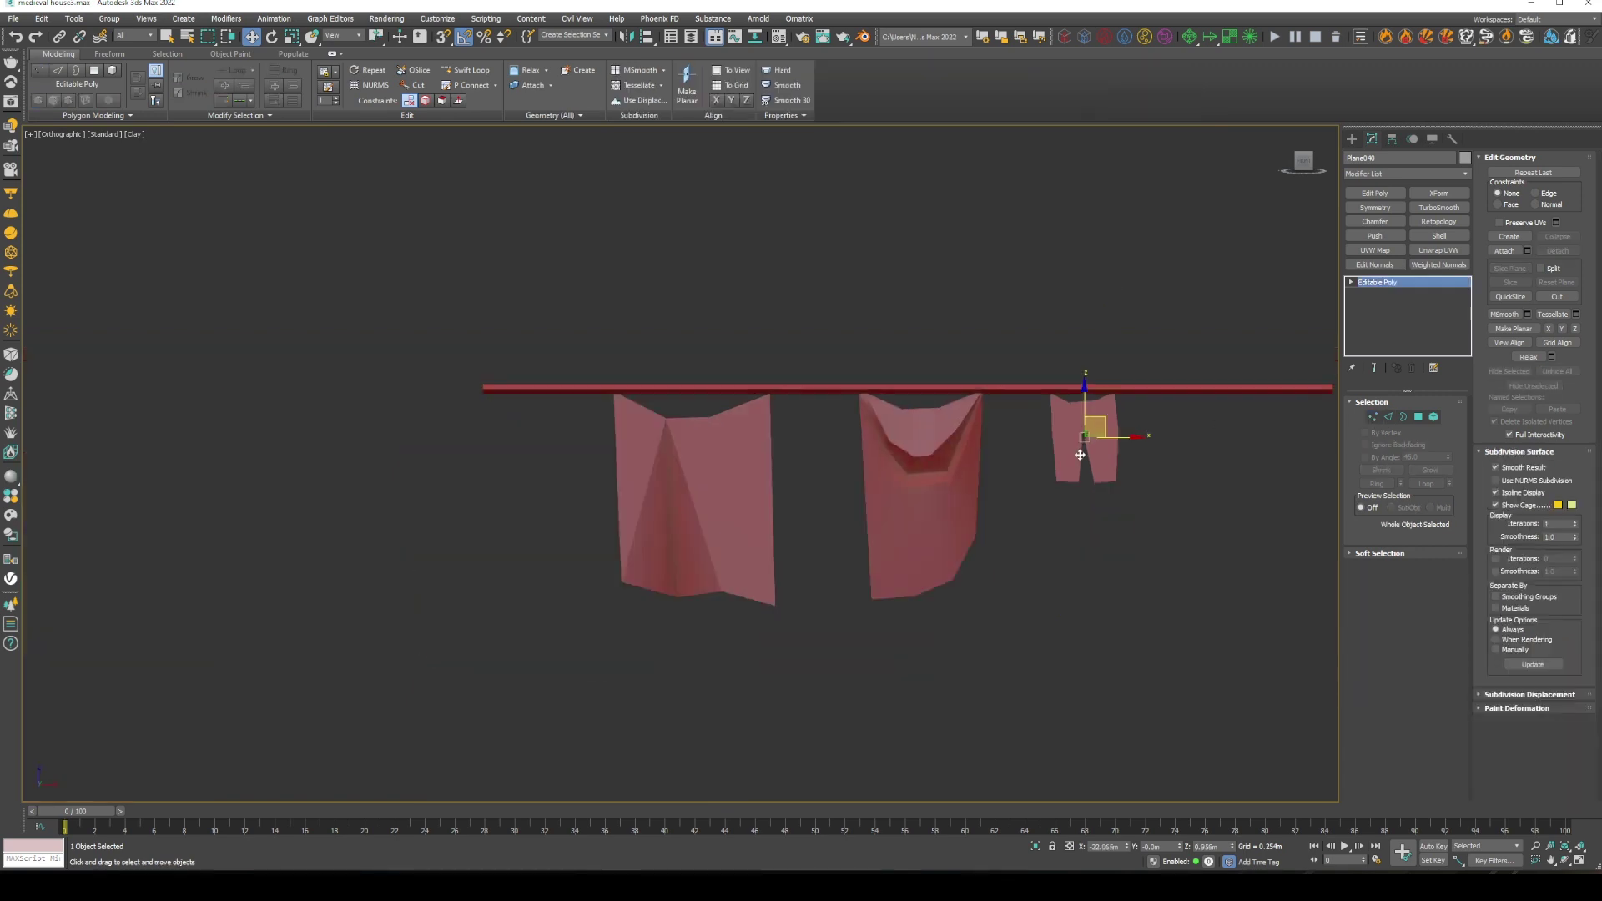
scroll(851, 471, "up", 2)
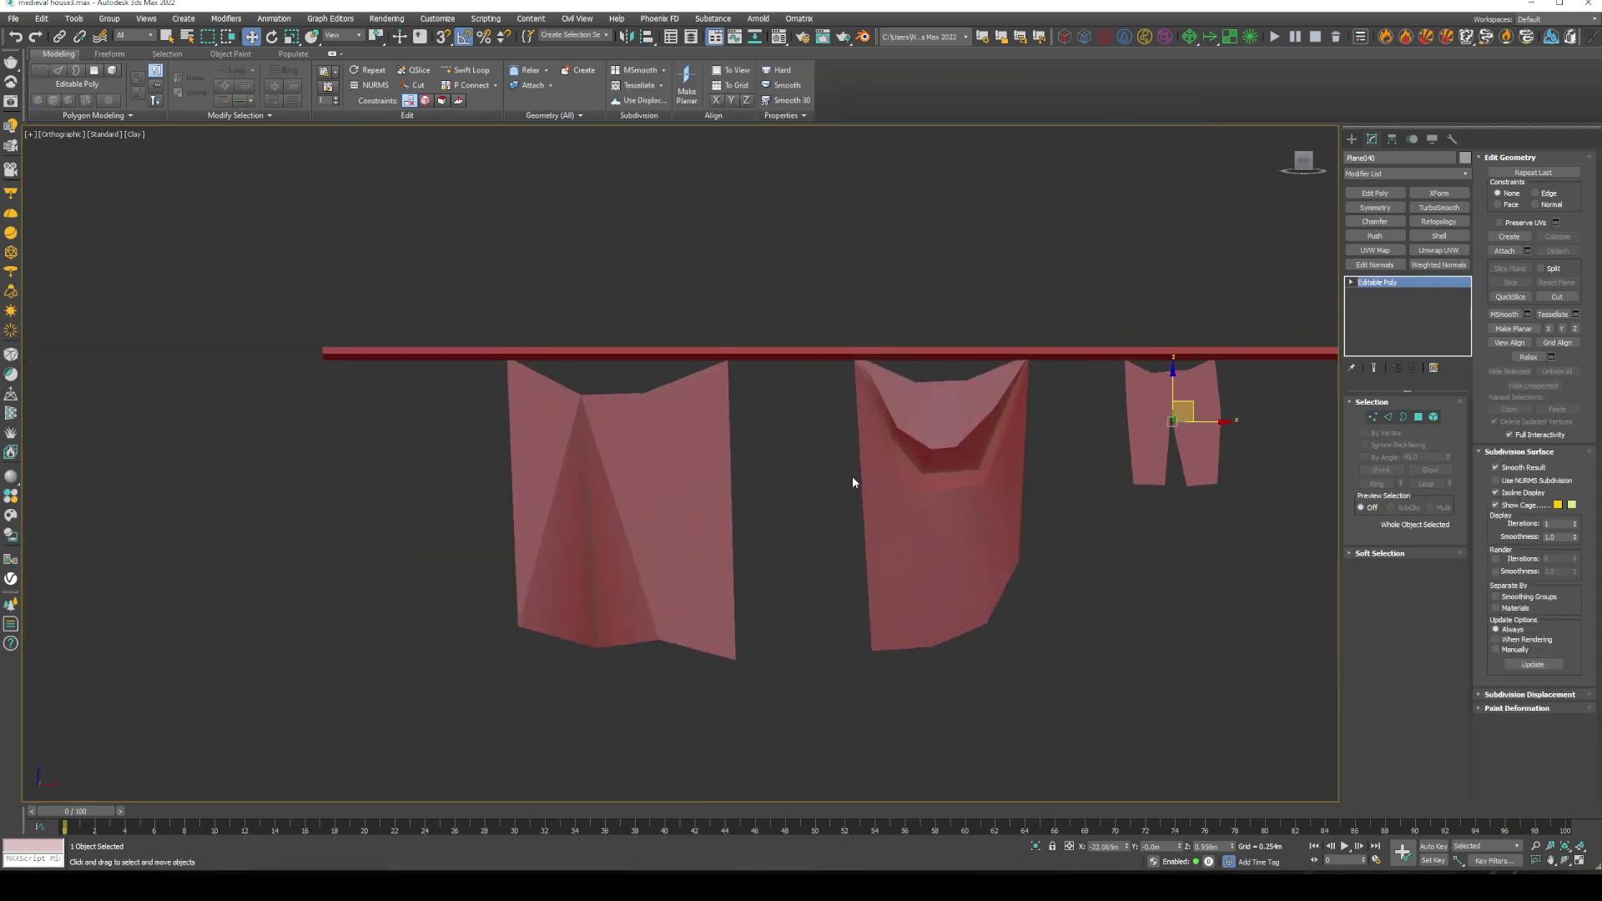
scroll(686, 478, "down", 2)
Target Weld the middle cloth's top corner vertex onto its neighbour in wireframe view
middle_click_drag(862, 435, 821, 434)
scroll(820, 434, "up", 5)
key("F3")
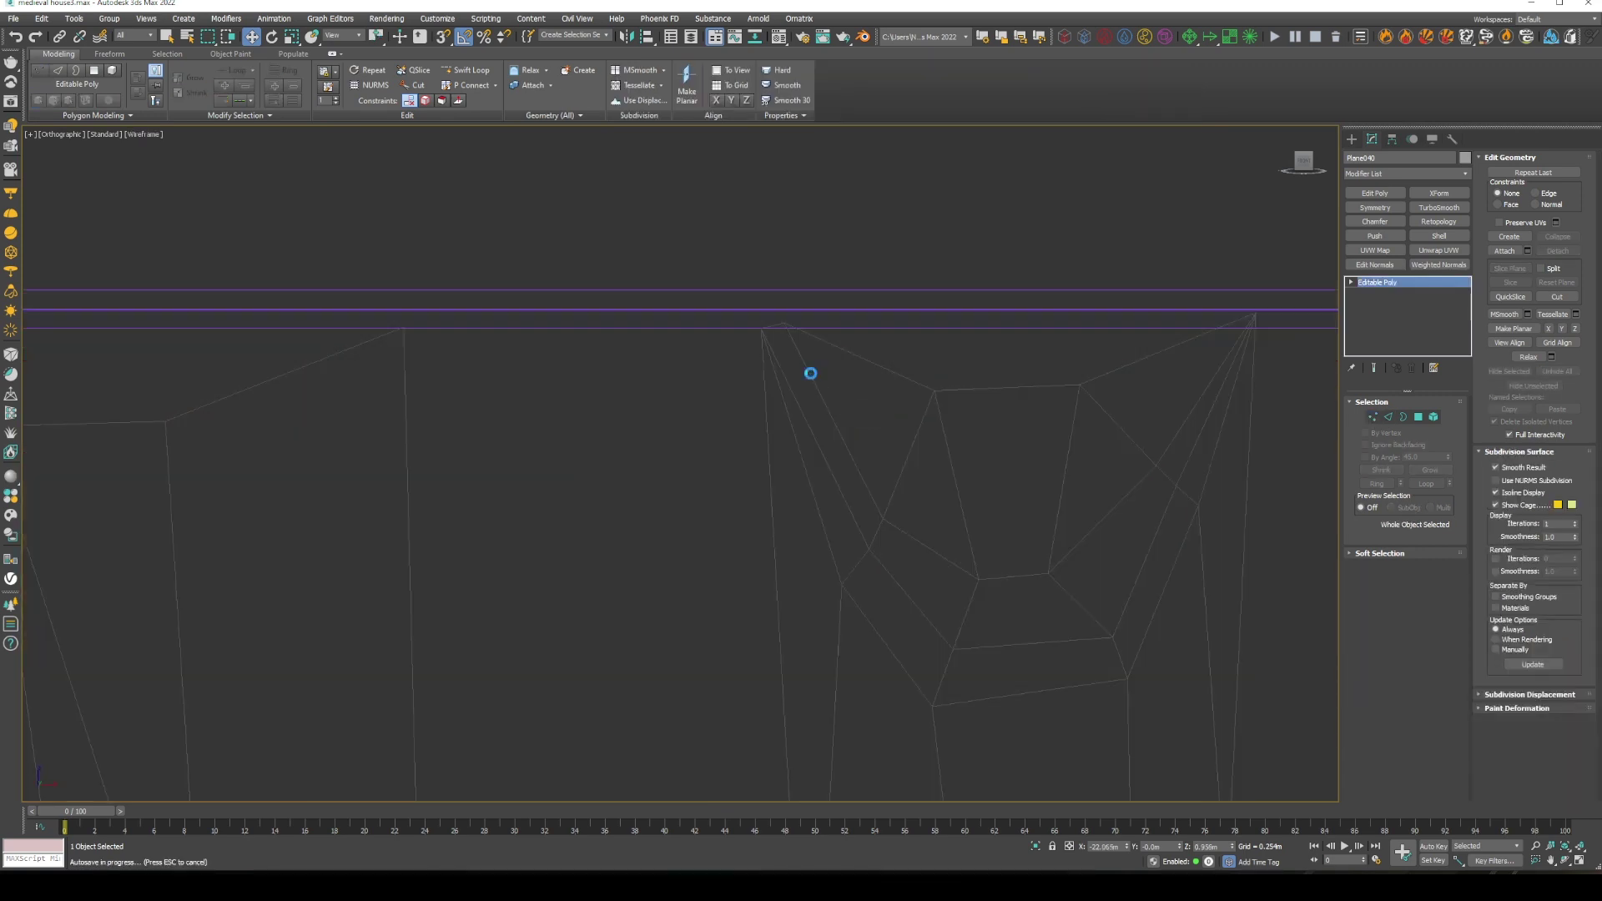
left_click(1373, 416)
left_click(868, 552)
left_click(1373, 416)
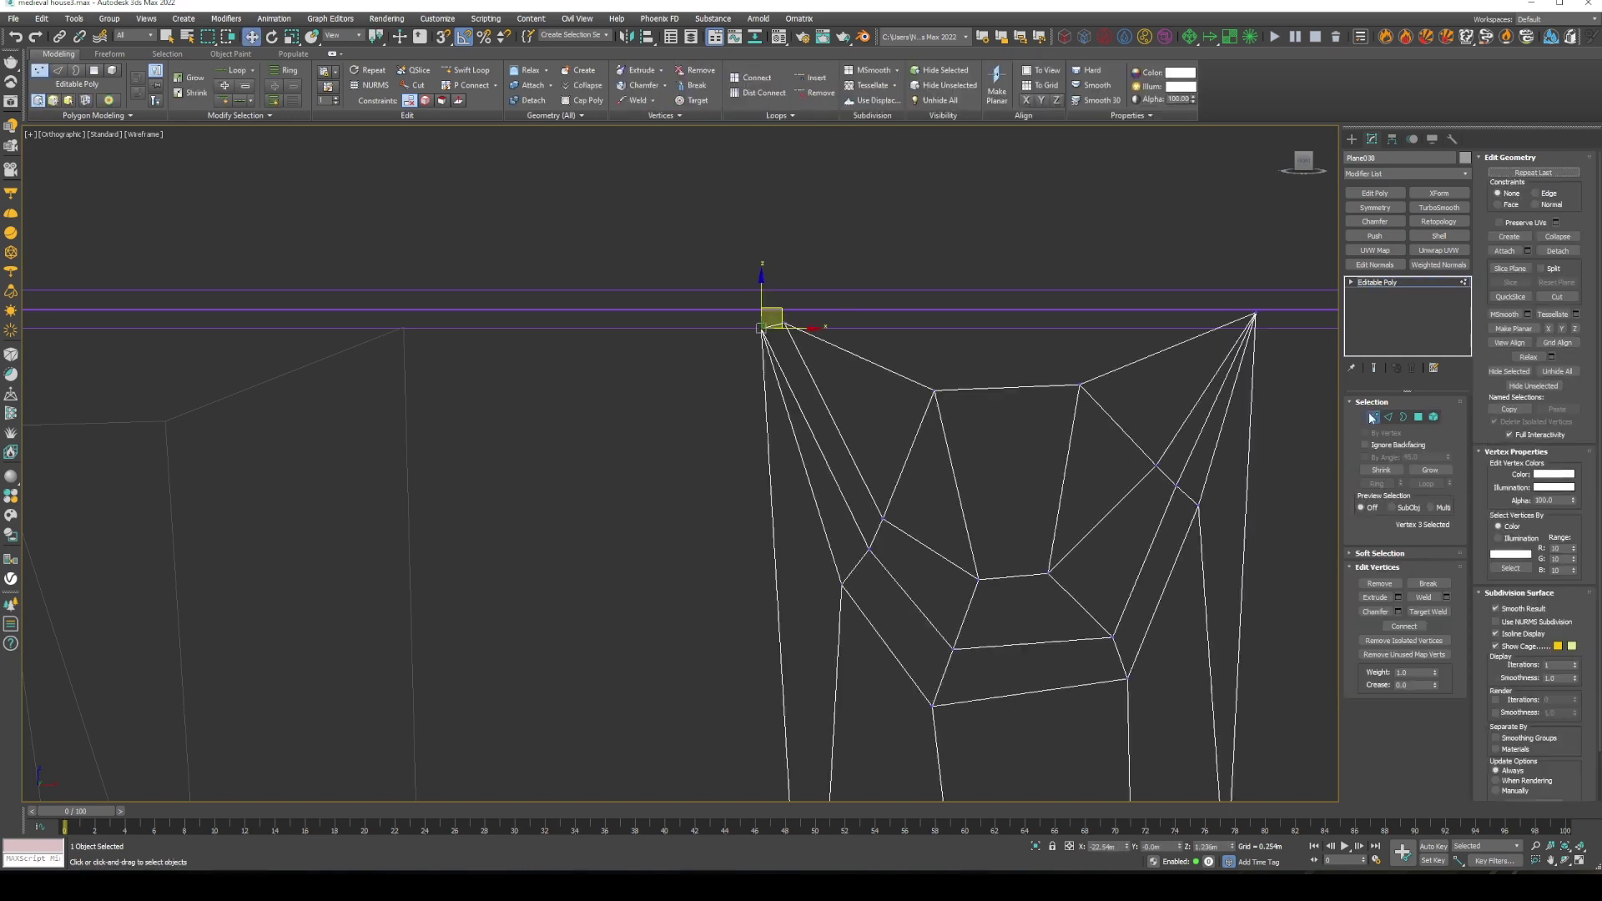
right_click(785, 338)
key("F3")
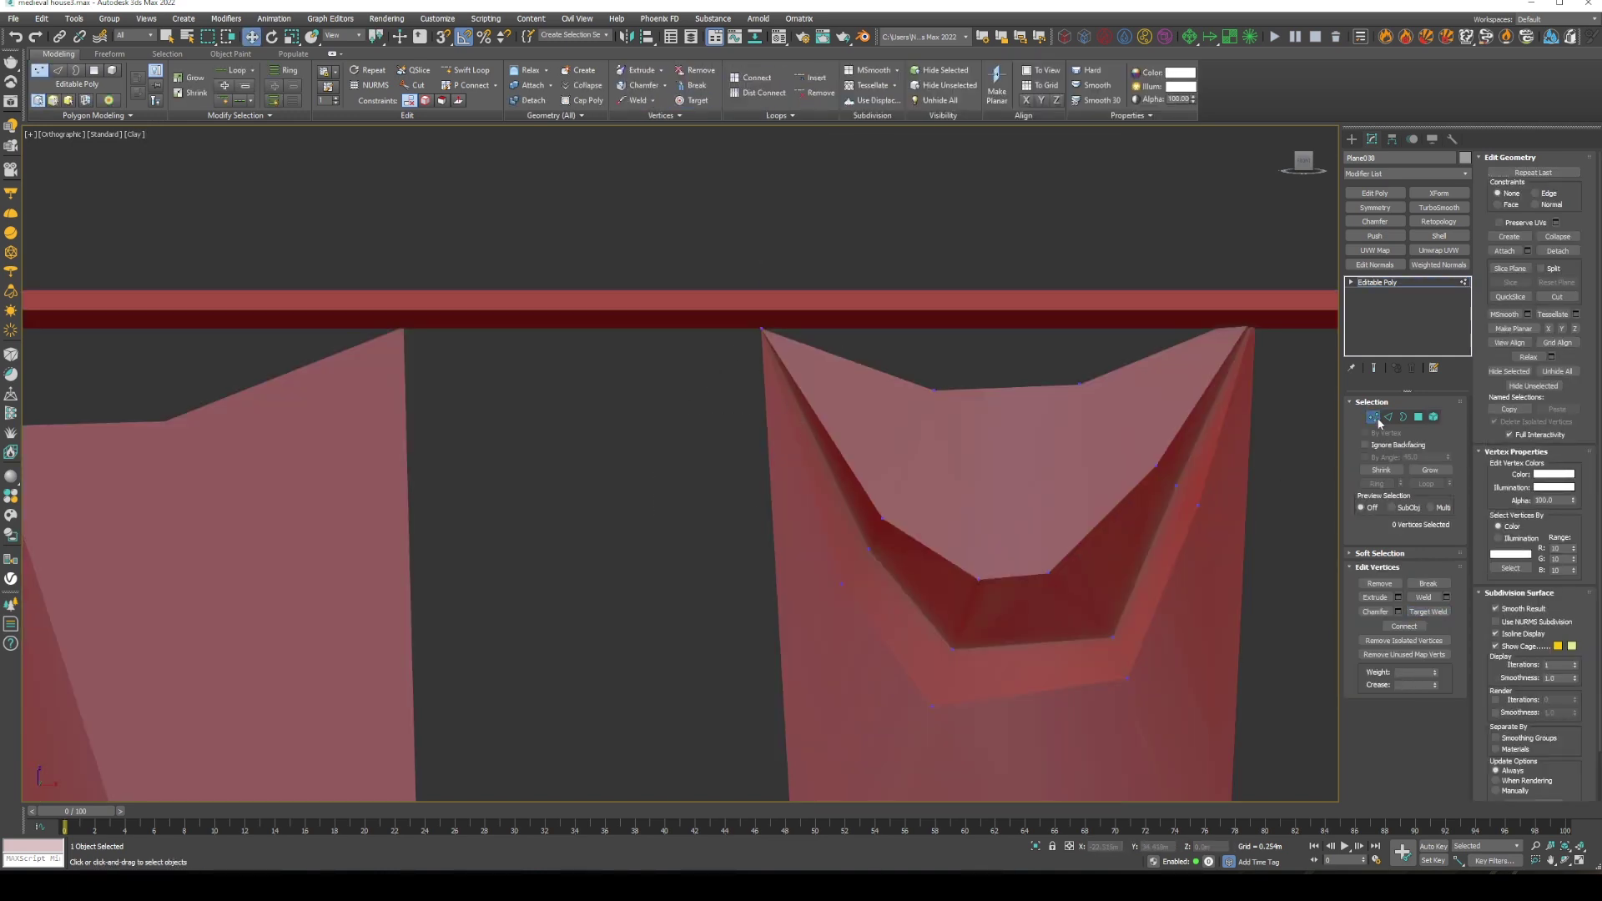
left_click(1376, 419)
scroll(1072, 403, "down", 5)
left_click(809, 455)
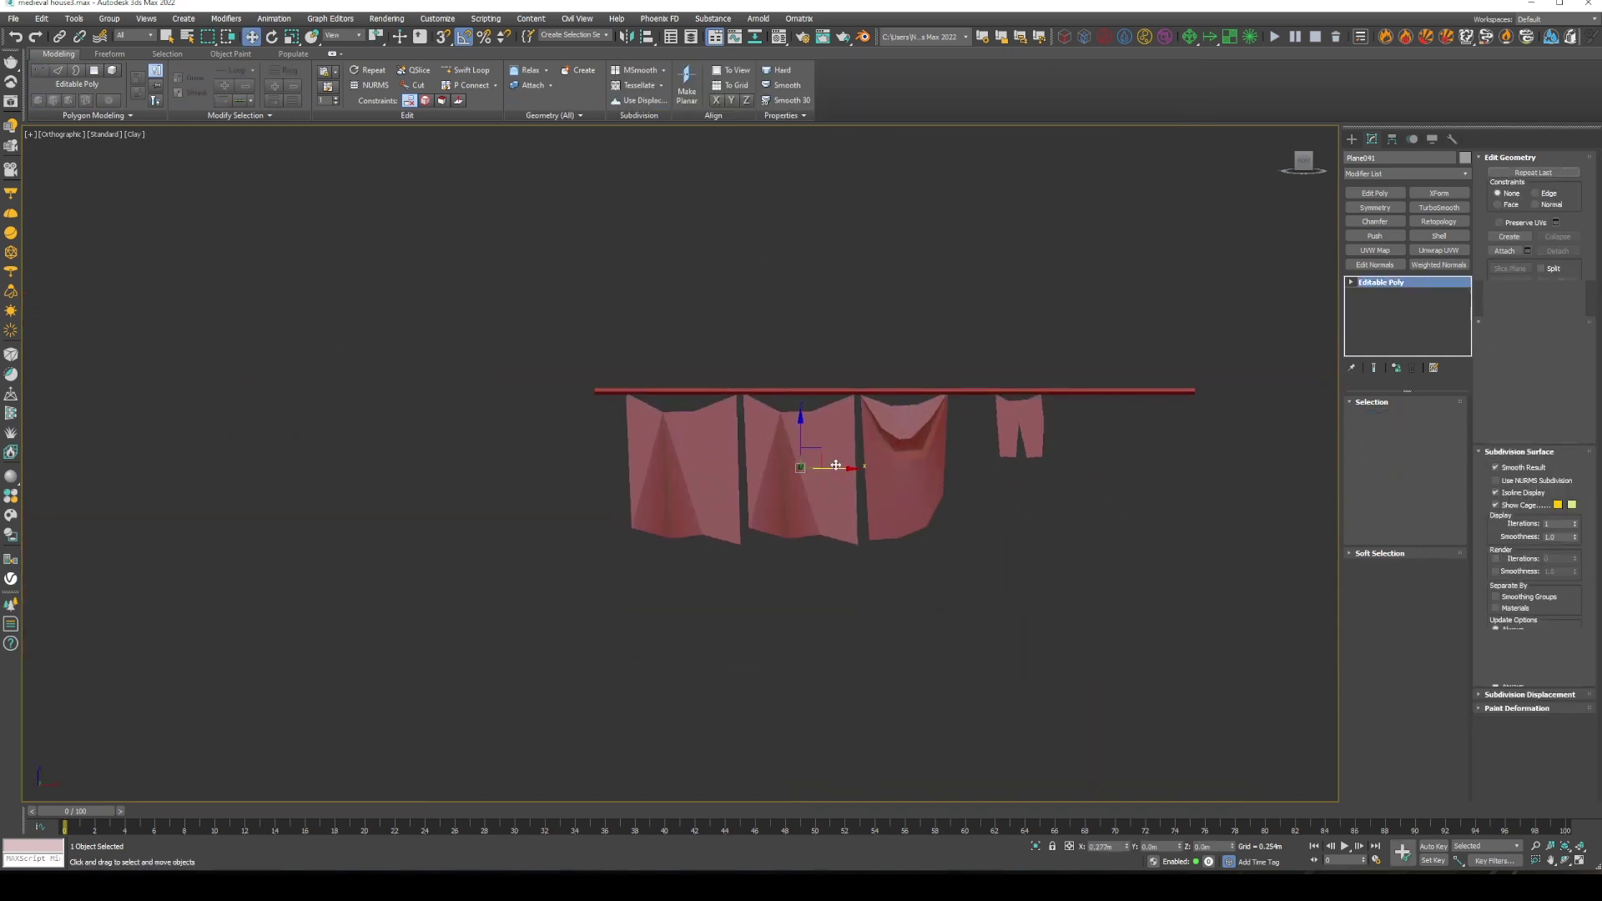
Remove the second cloth's crease and scale its vertices narrower along X
scroll(926, 415, "up", 5)
left_click(1374, 417)
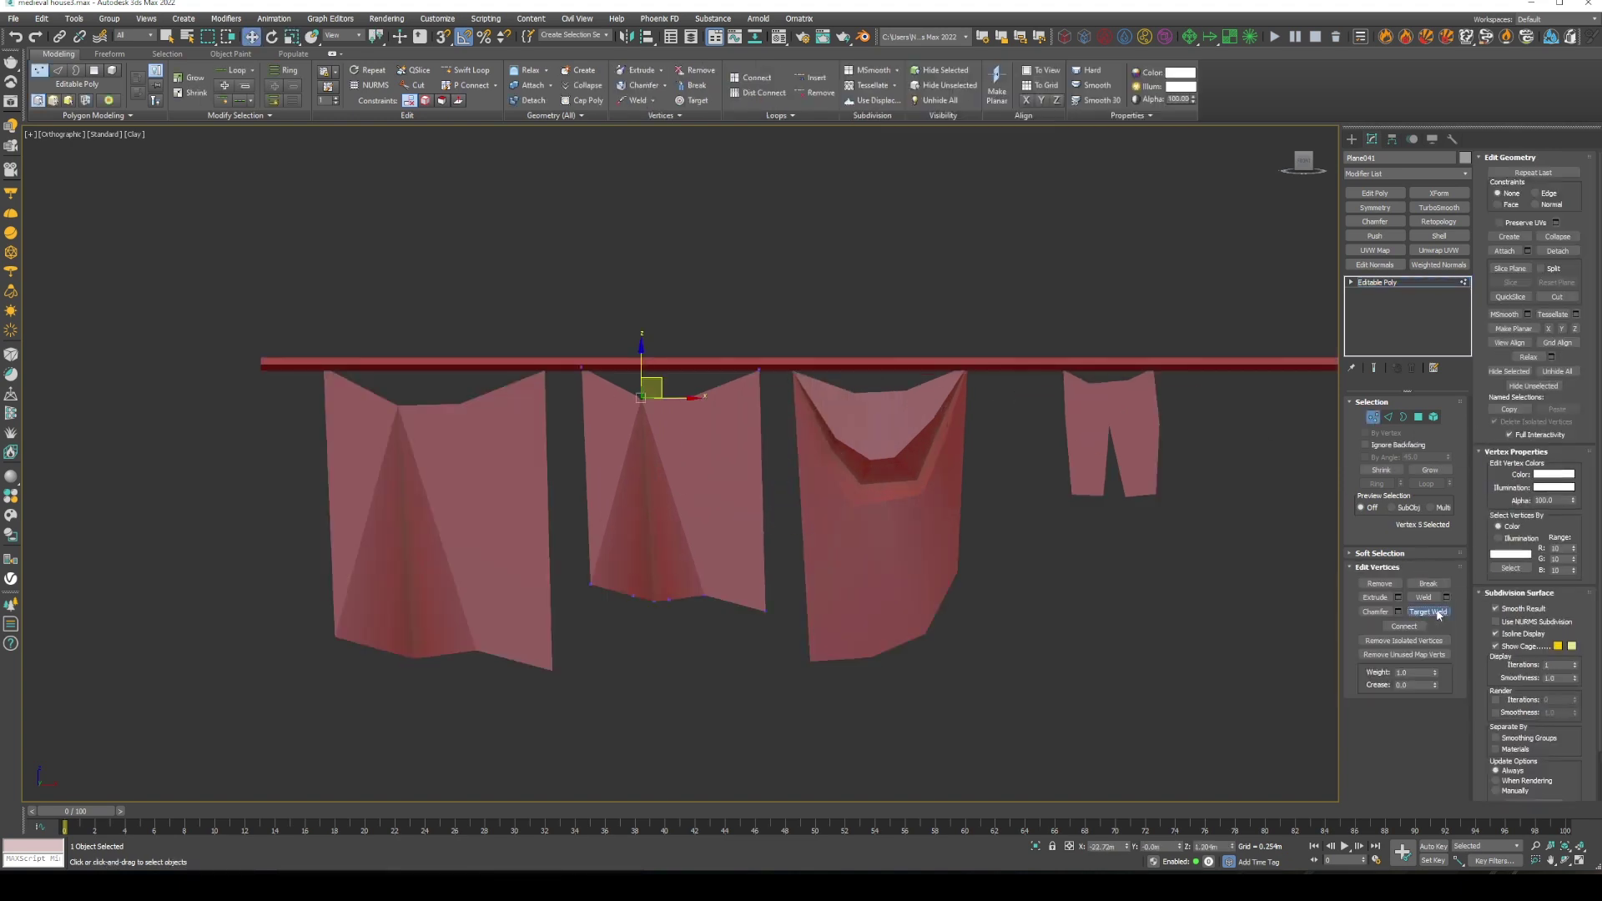
key("ctrl+z")
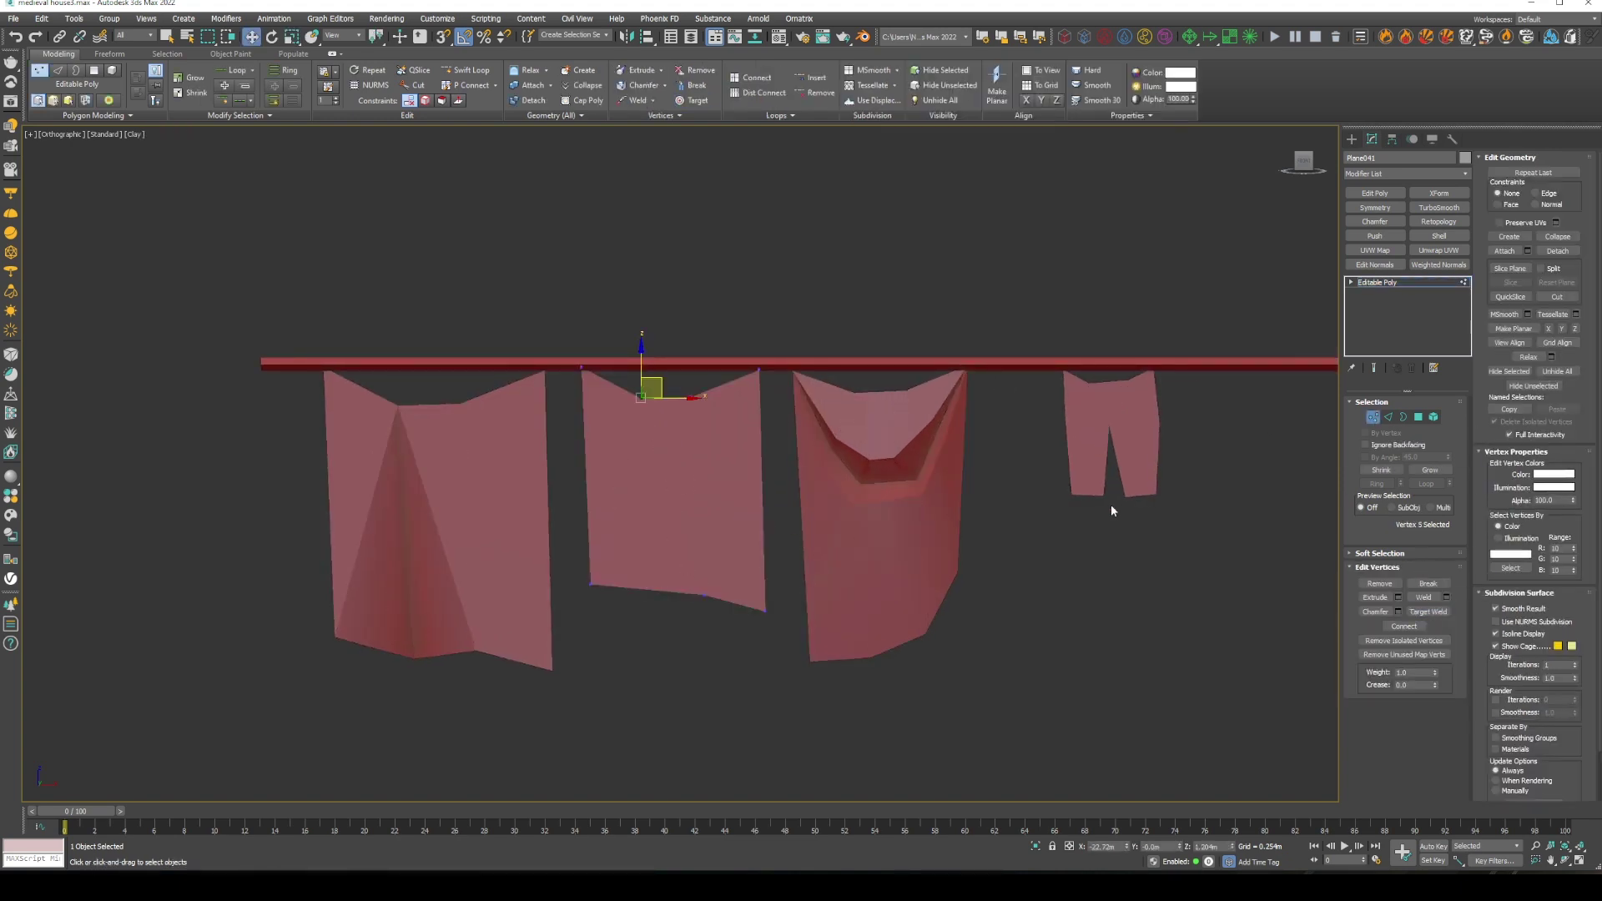
key("ctrl+a")
key("r")
left_click_drag(737, 475, 718, 479)
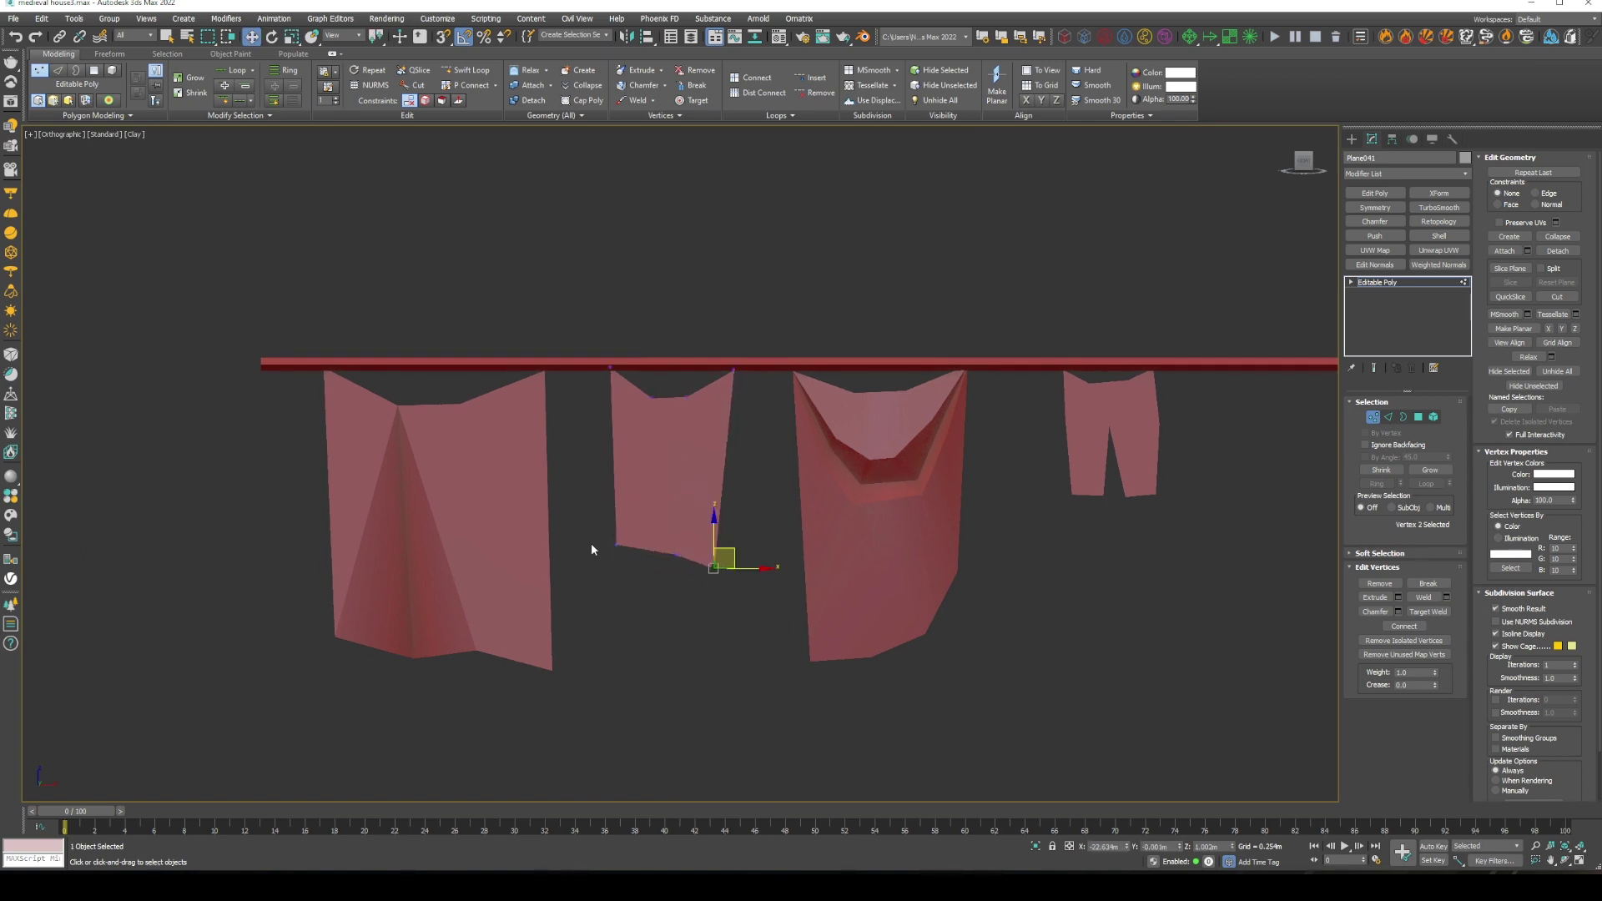
scroll(704, 524, "down", 3)
Auto Smooth all polygons of the folded third cloth
left_click(842, 476)
key("4")
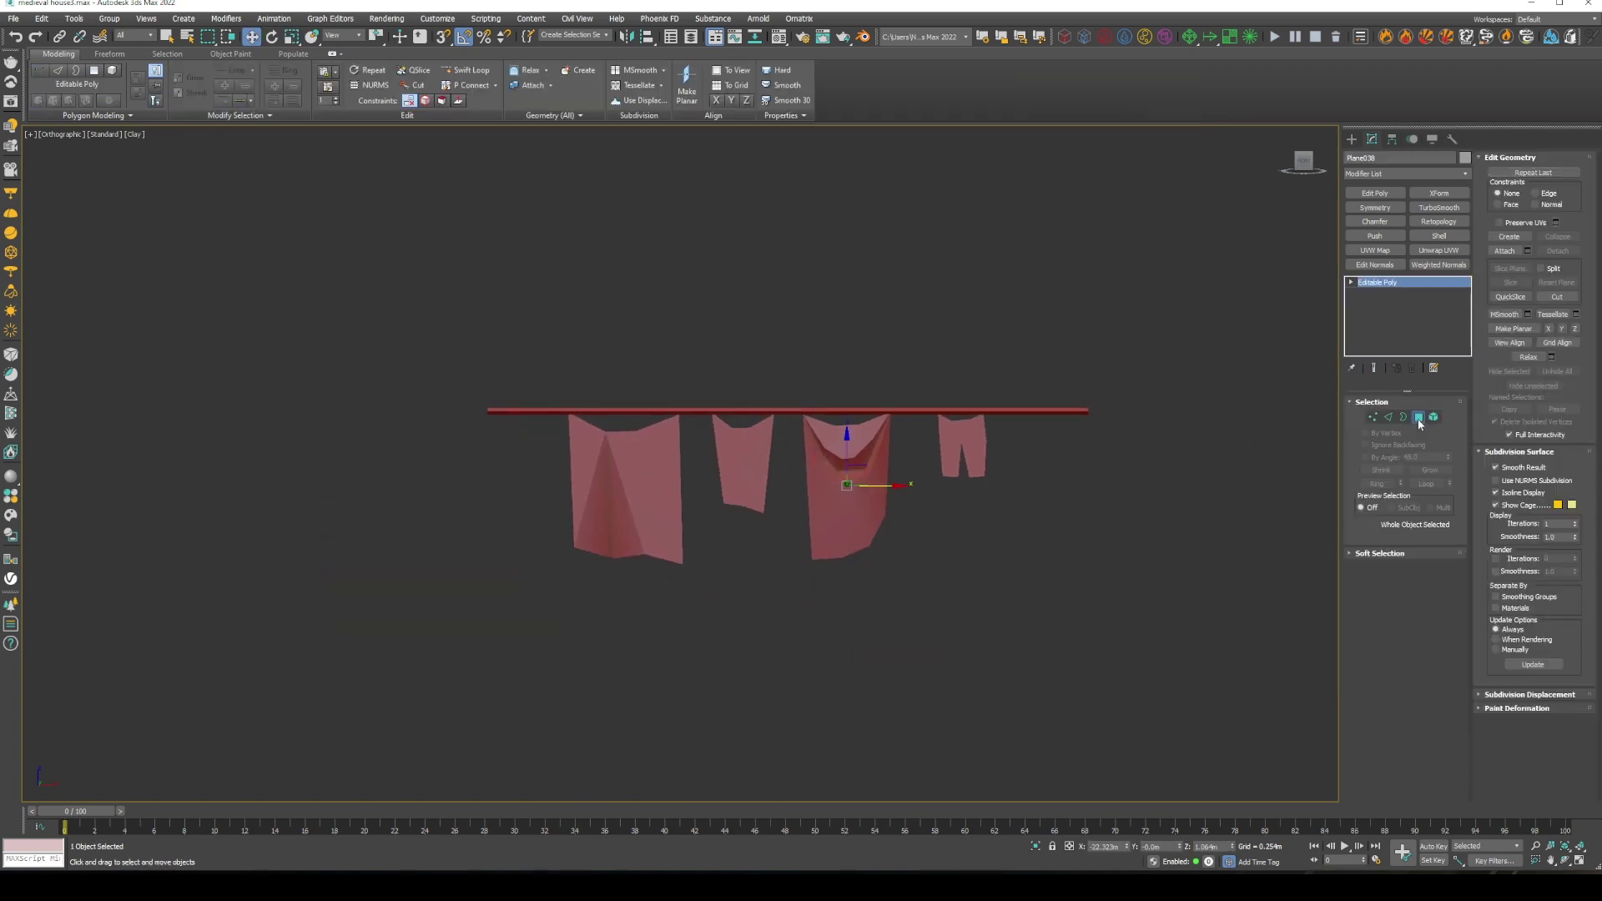
key("ctrl+a")
left_click(1493, 551)
key("4")
left_click(1150, 524)
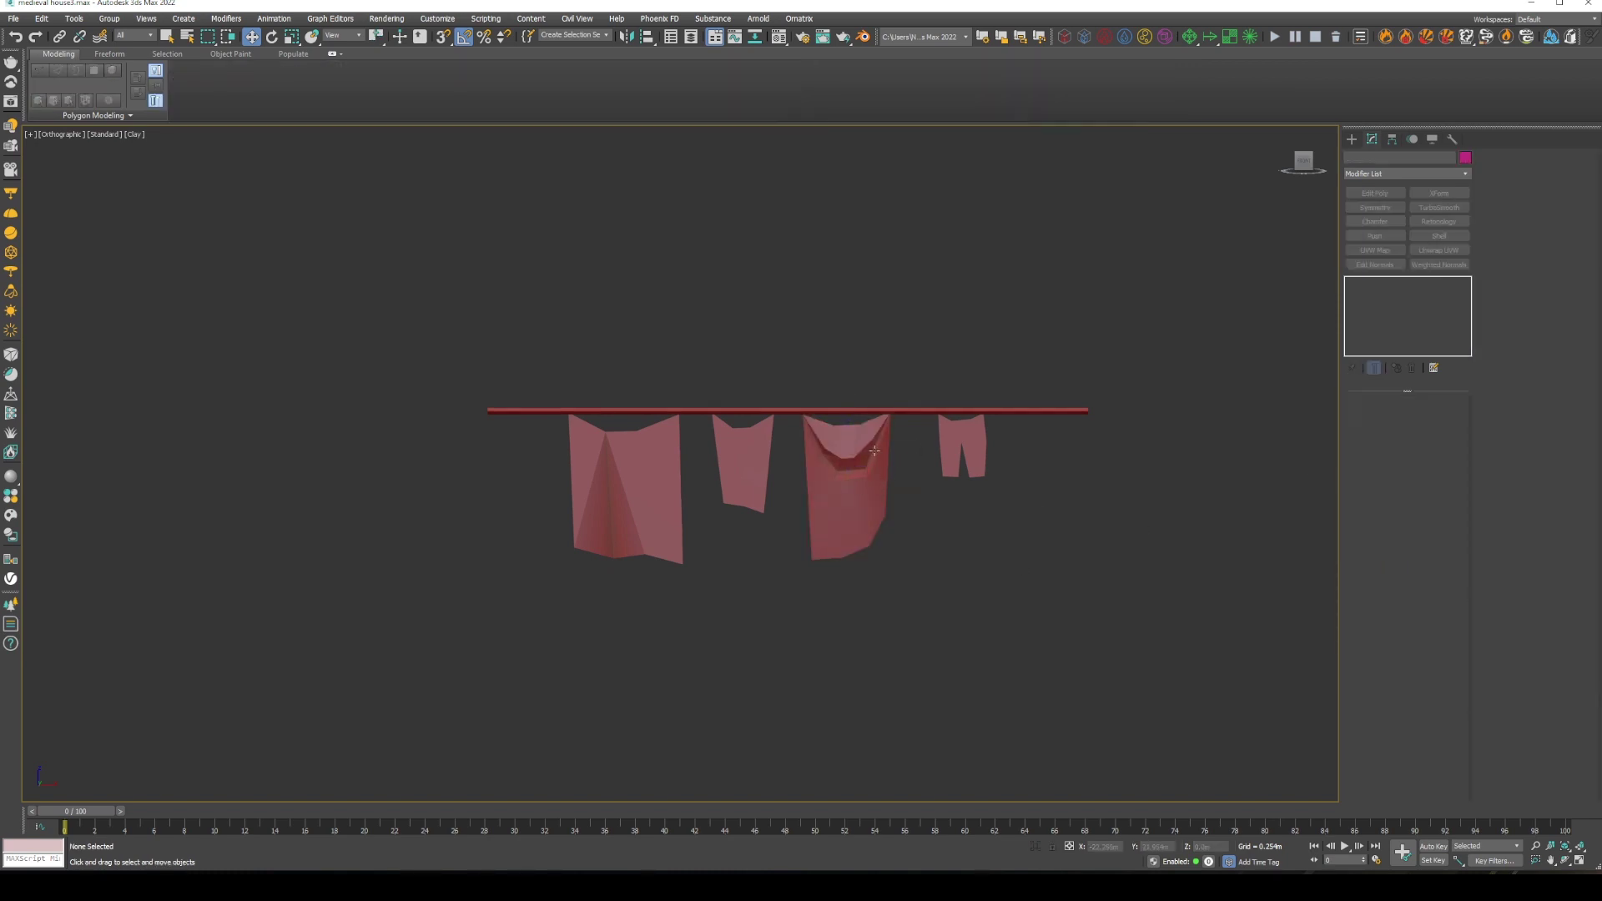
scroll(868, 437, "up", 3)
left_click(868, 438)
key("1")
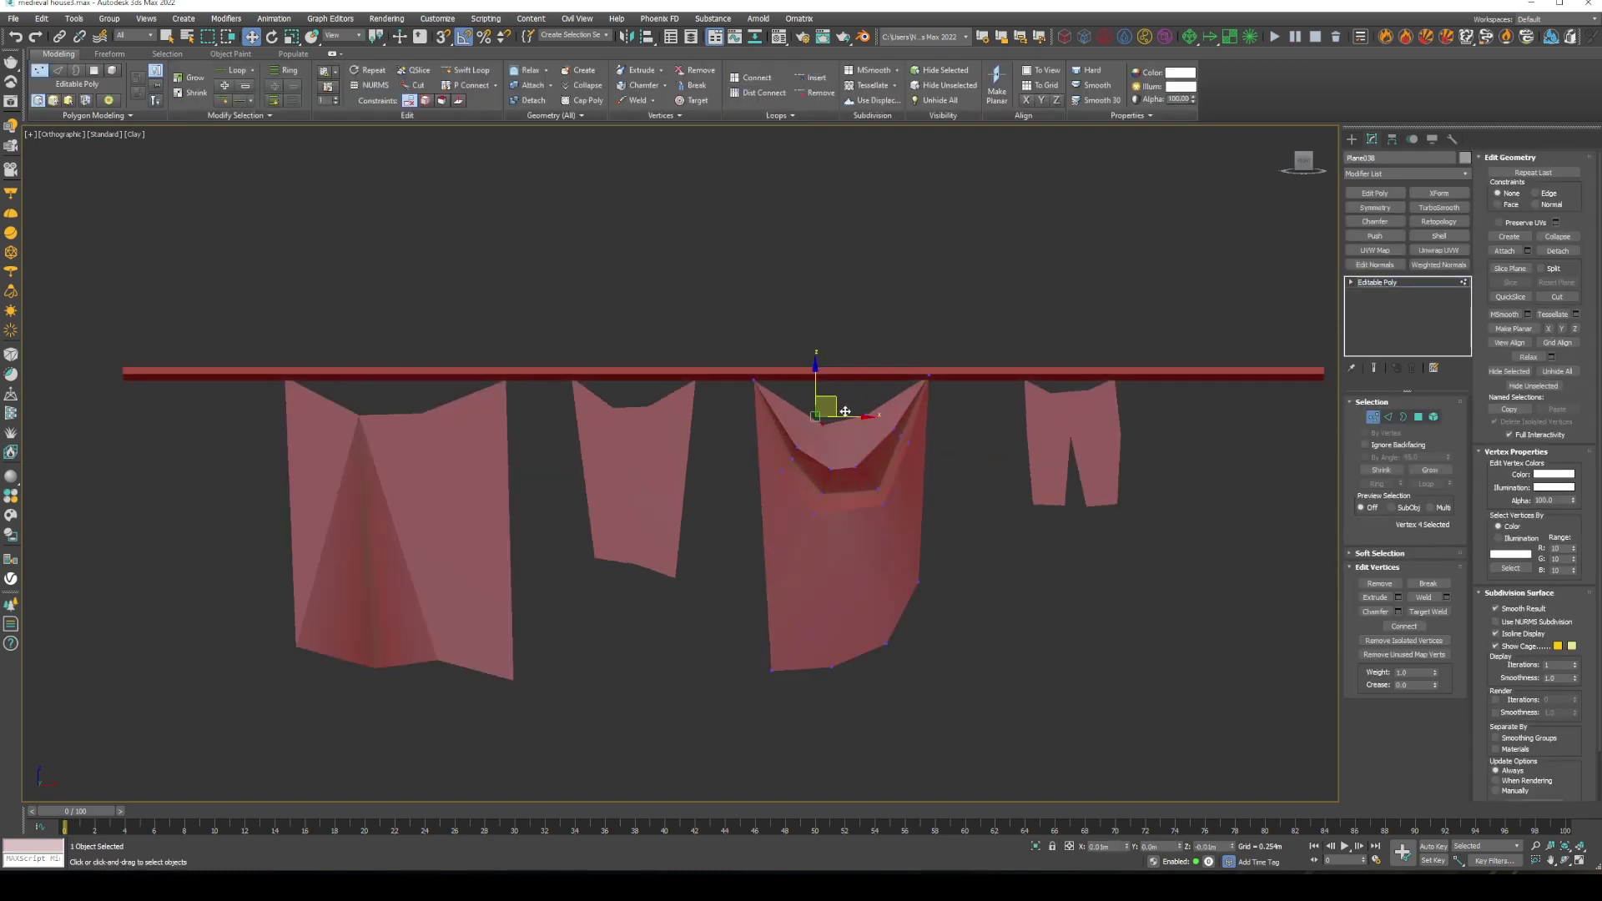
left_click(1372, 422)
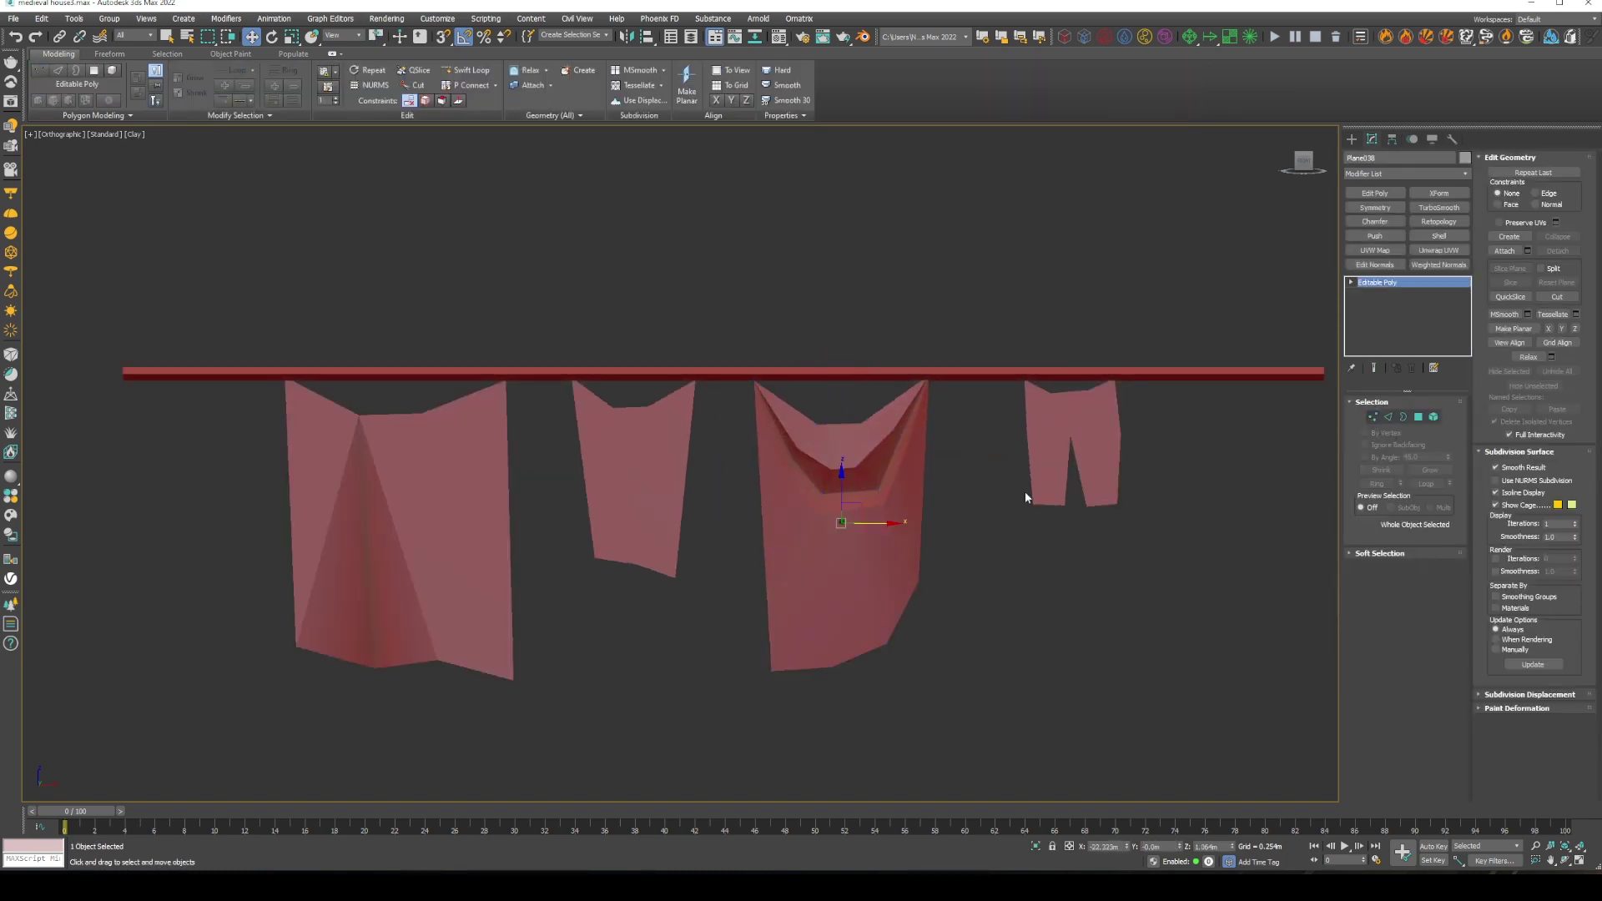
scroll(1051, 513, "down", 3)
middle_click_drag(1085, 537, 953, 532)
Select the rod and cloths together and orbit to an angled view of the houses
scroll(725, 507, "down", 3)
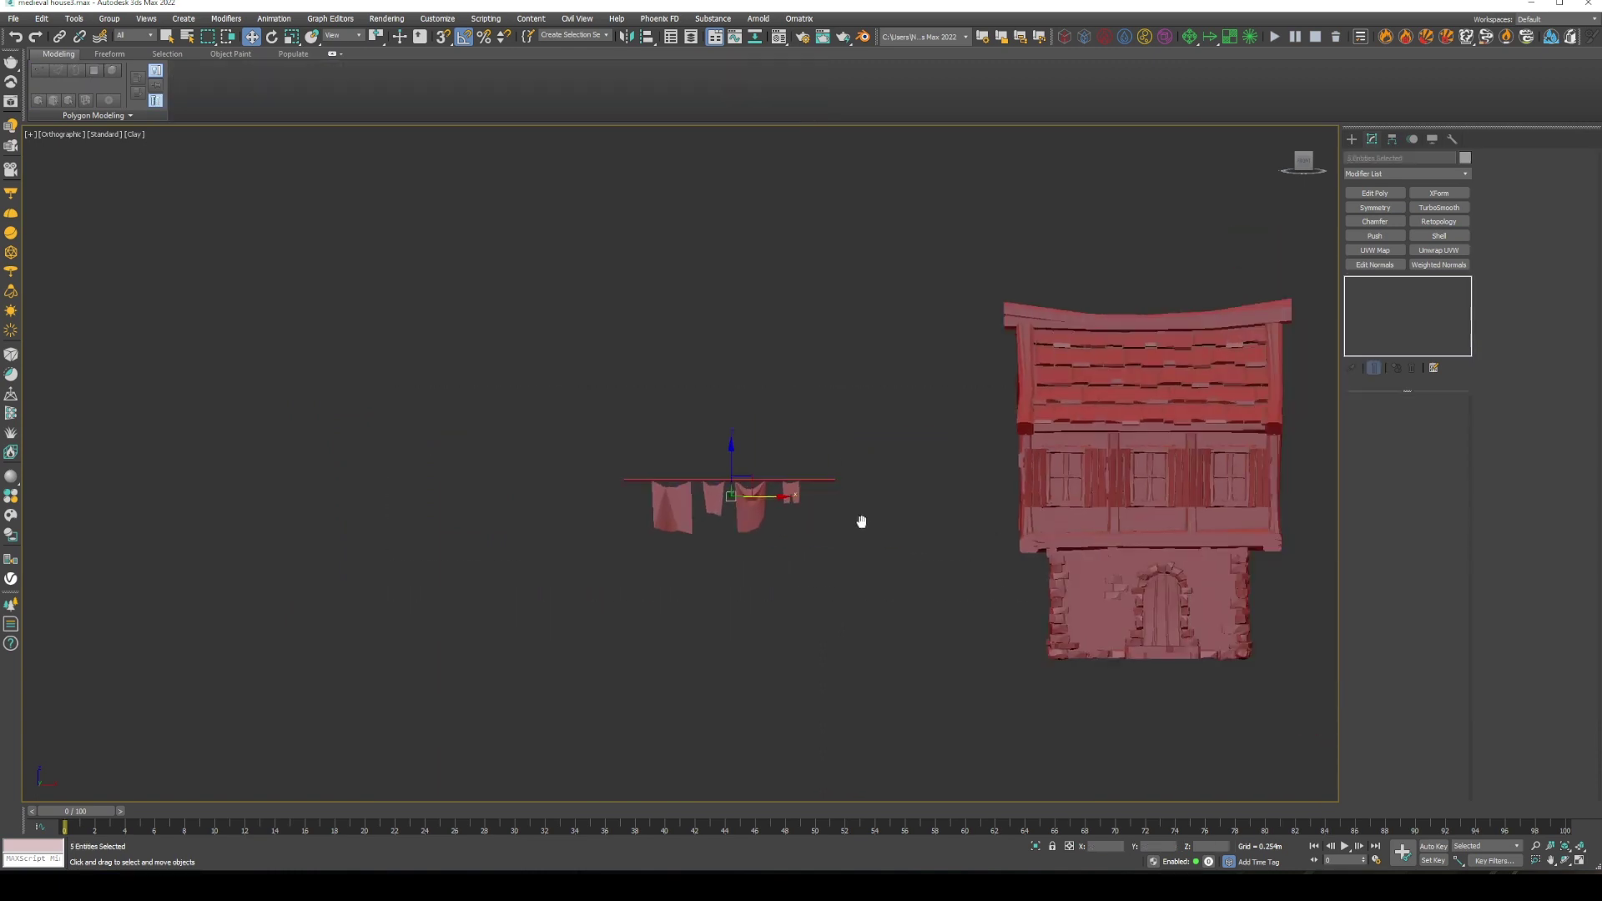
scroll(859, 522, "up", 3)
key("Delete")
left_click(1352, 138)
left_click(1374, 238)
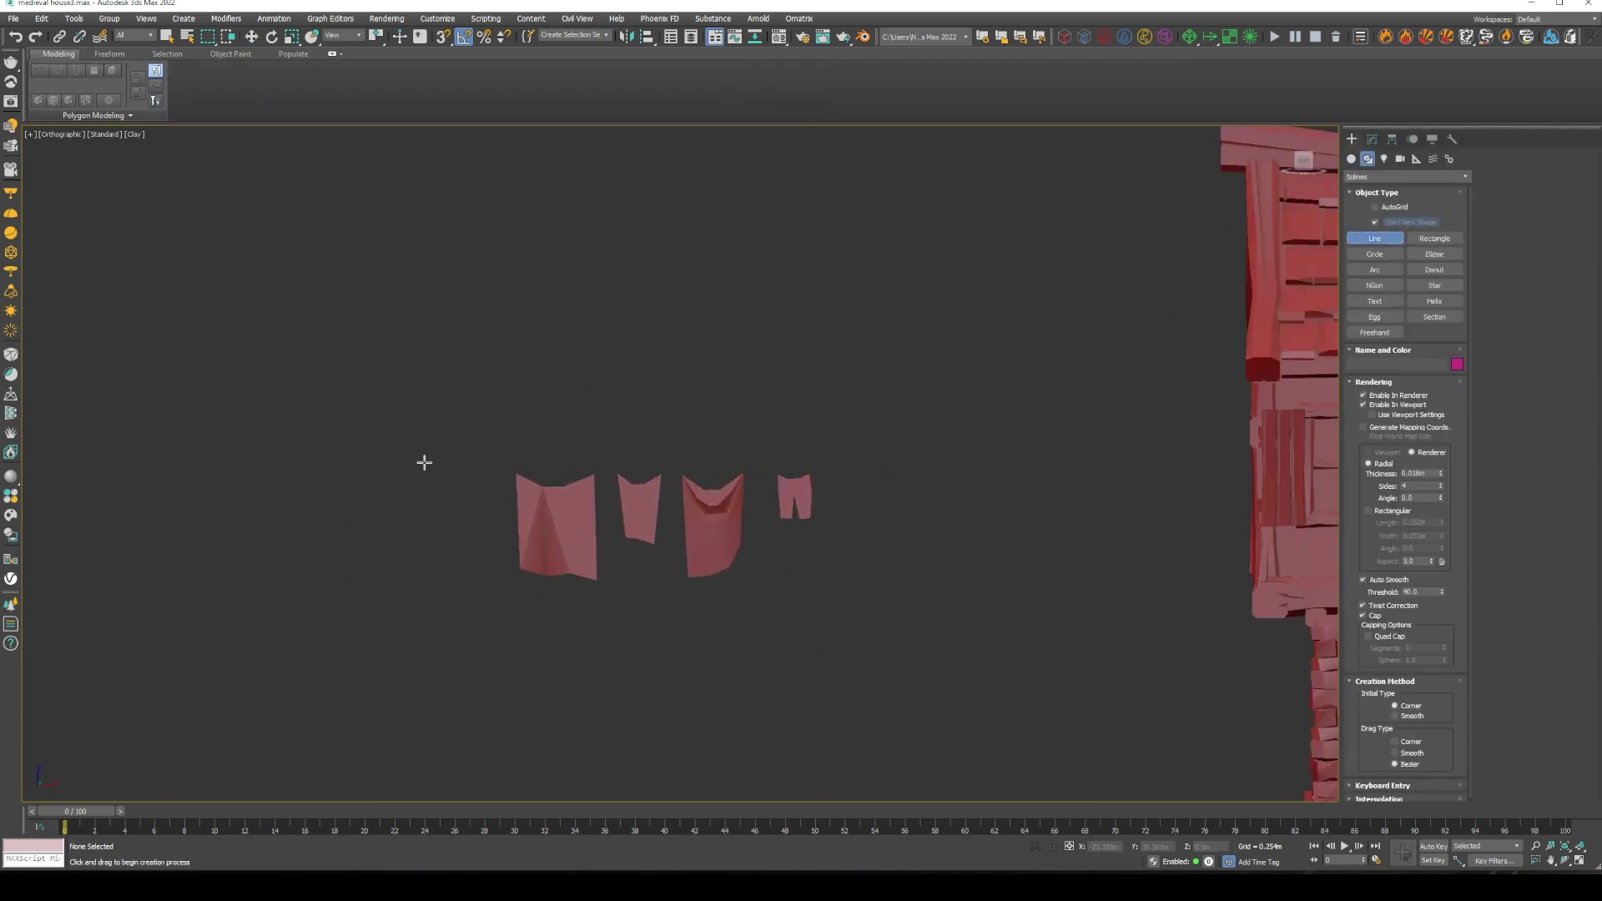
left_click_drag(808, 428, 543, 444)
scroll(539, 447, "down", 3)
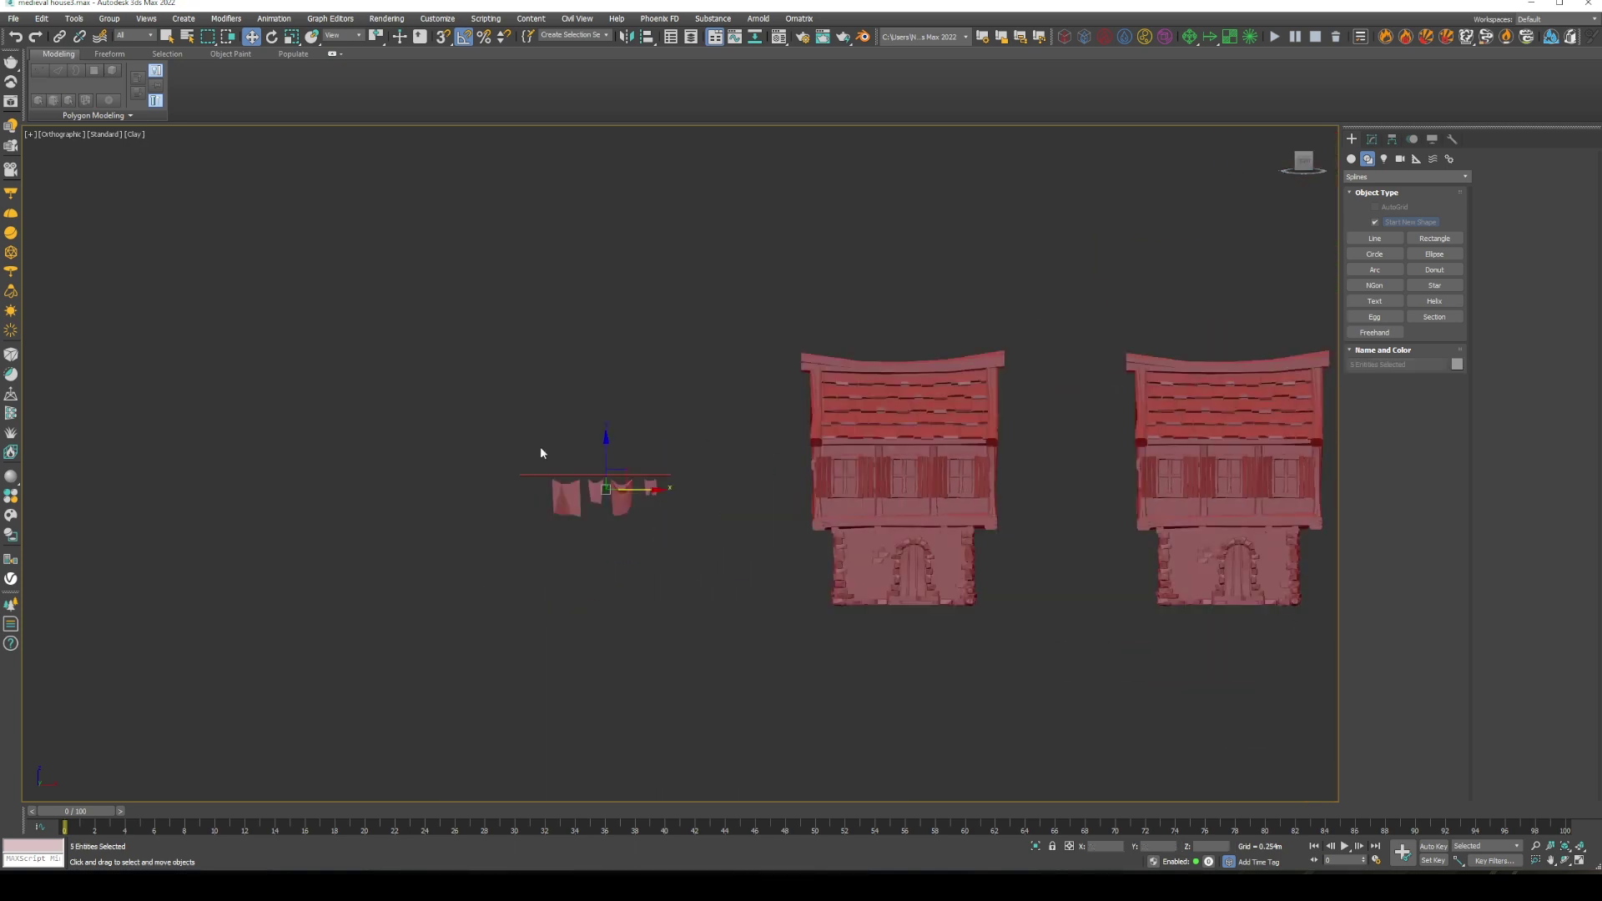
scroll(584, 413, "up", 3)
scroll(932, 450, "up", 2)
middle_click_drag(933, 451, 890, 481, "alt")
Select rope Line001 and frame it in the Front and Top views before returning to shaded
scroll(889, 481, "down", 3)
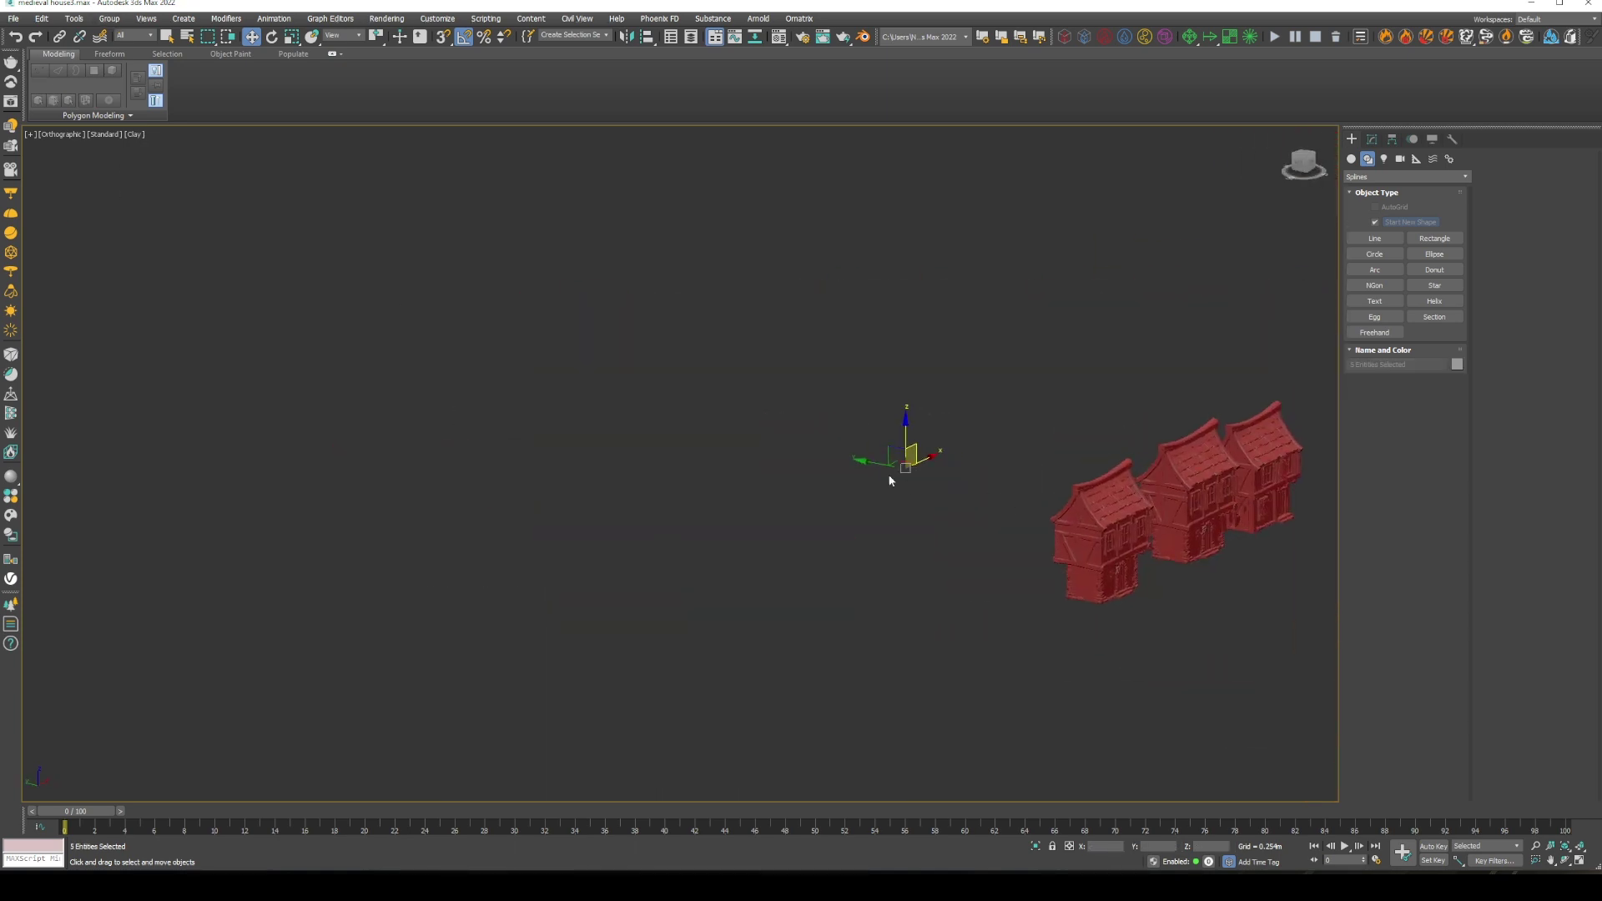
scroll(934, 519, "up", 4)
scroll(935, 519, "down", 4)
scroll(422, 427, "down", 2)
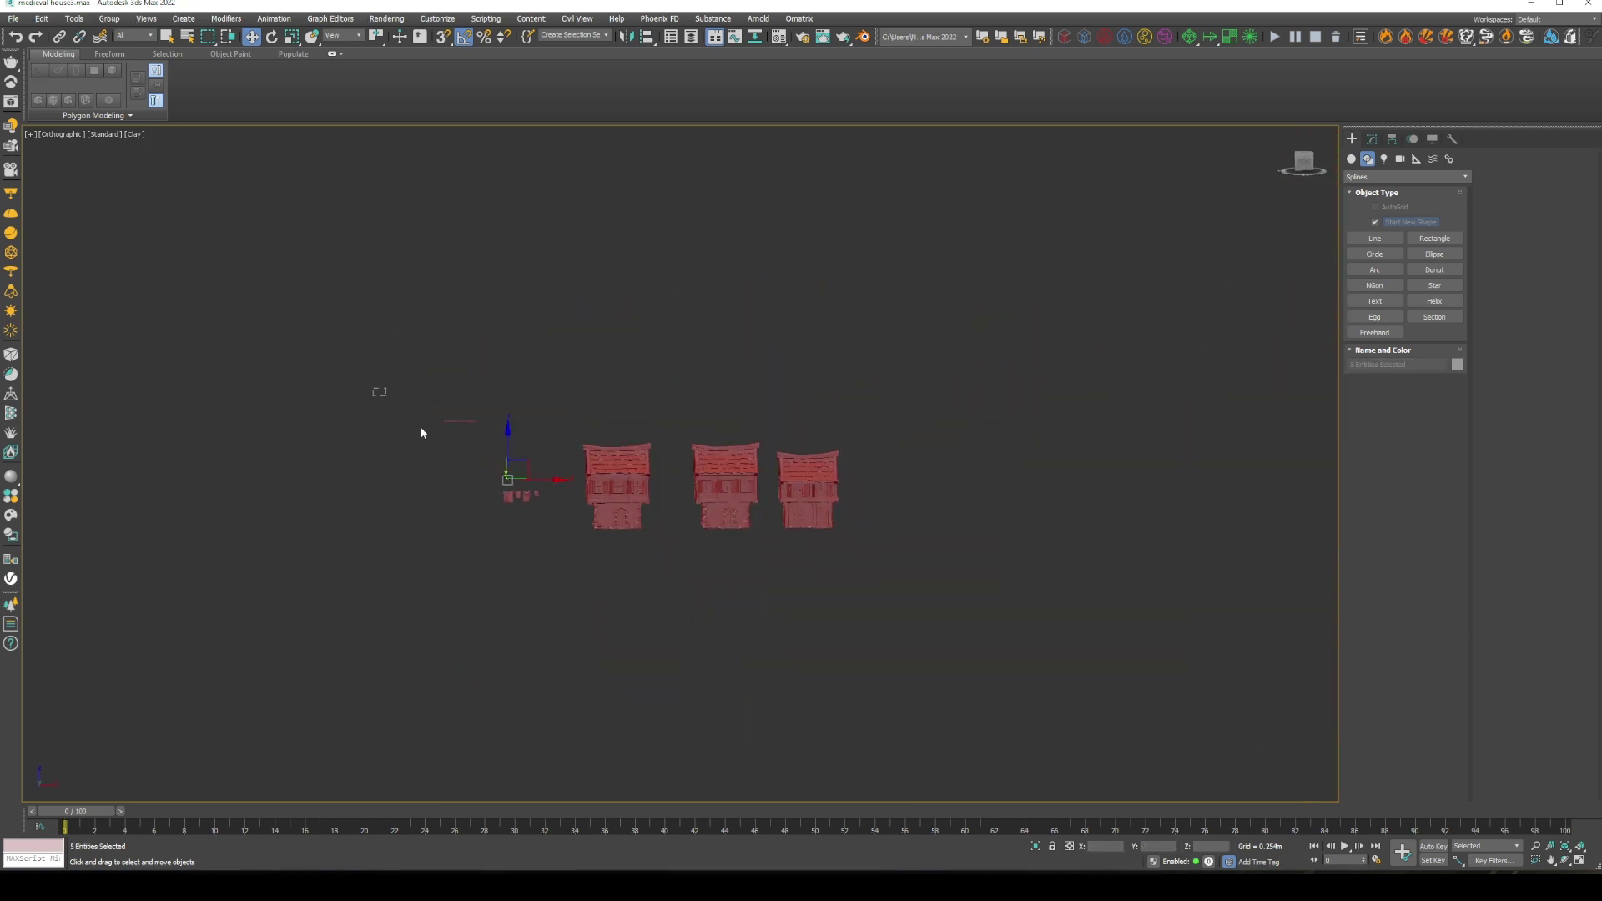
middle_click_drag(422, 427, 823, 534)
left_click(823, 535)
key("z")
key("f")
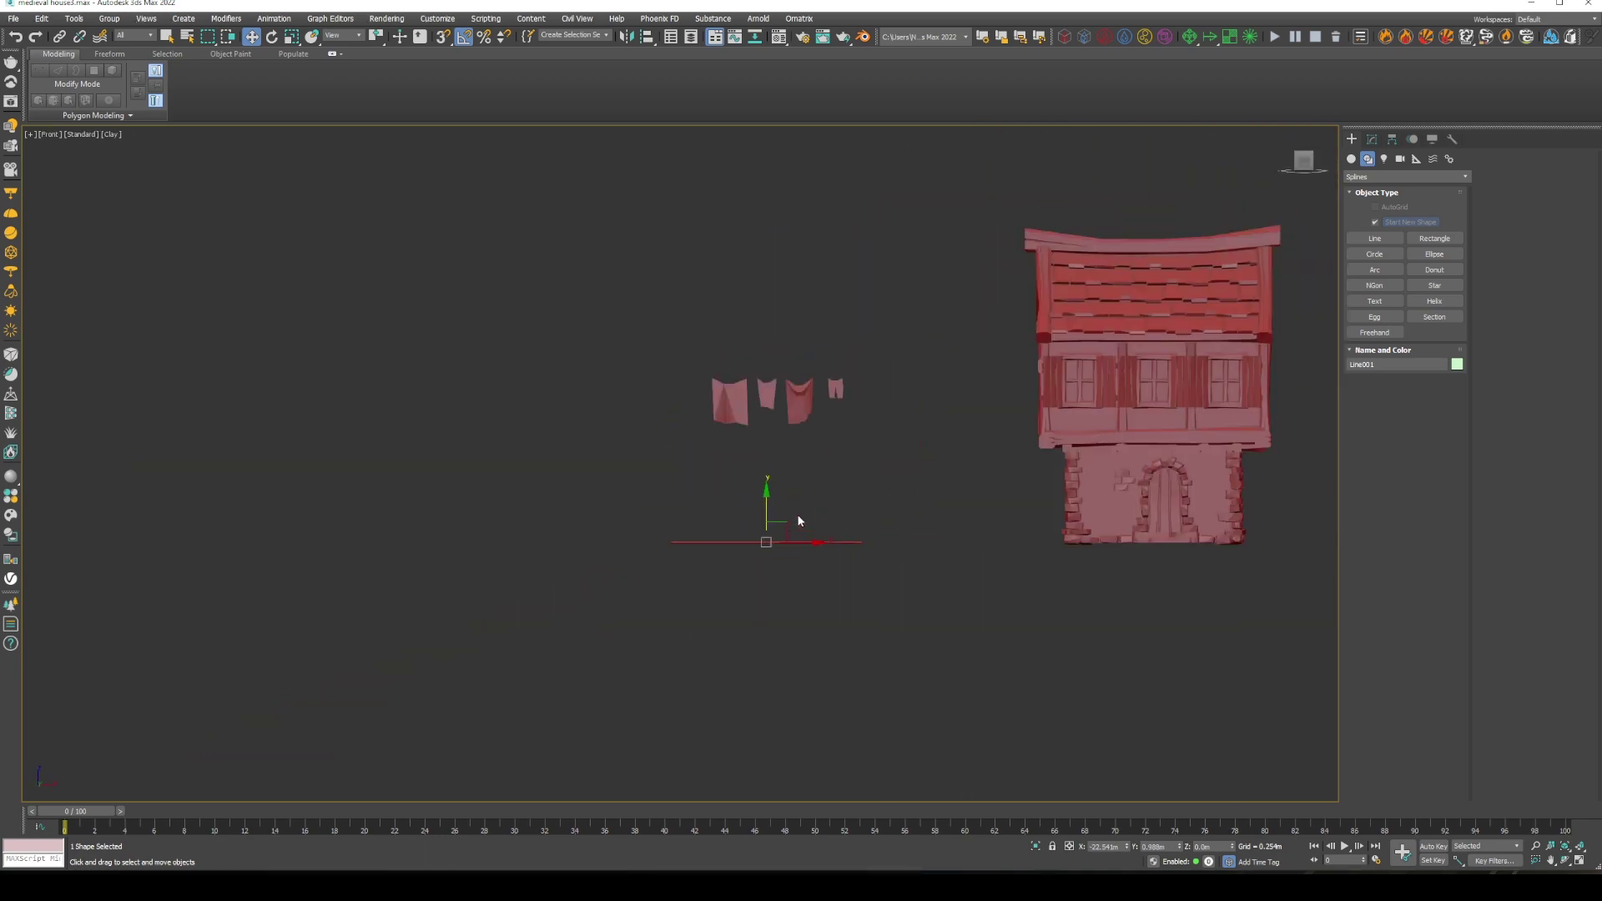
key("z")
key("t")
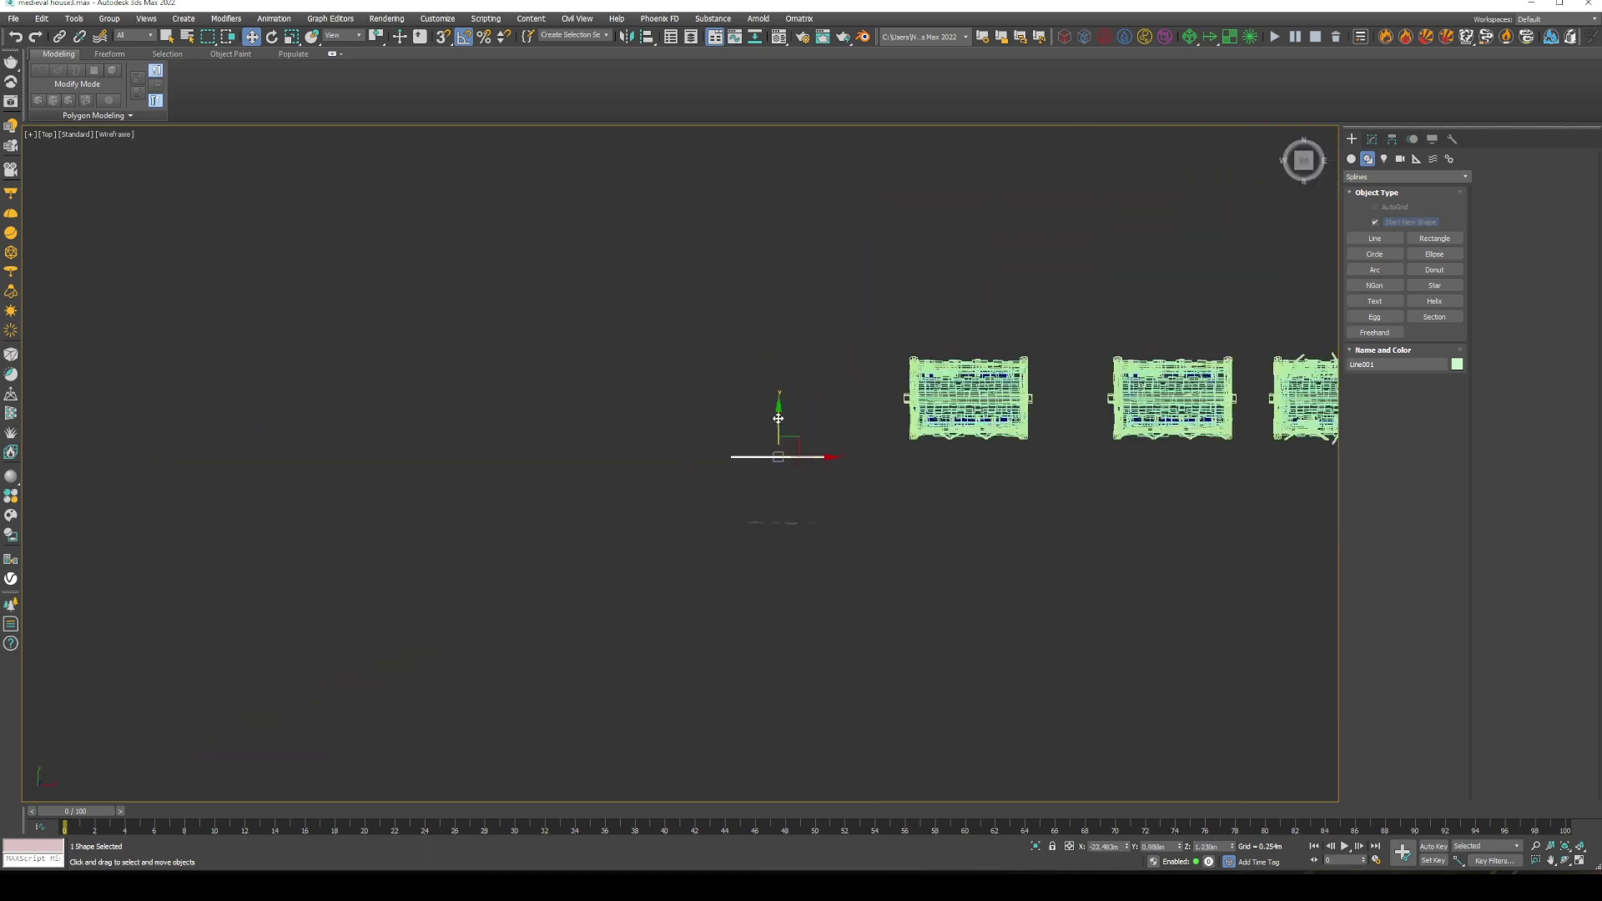
key("z")
key("shift+z")
key("shift+z")
key("shift+z")
key("shift+z")
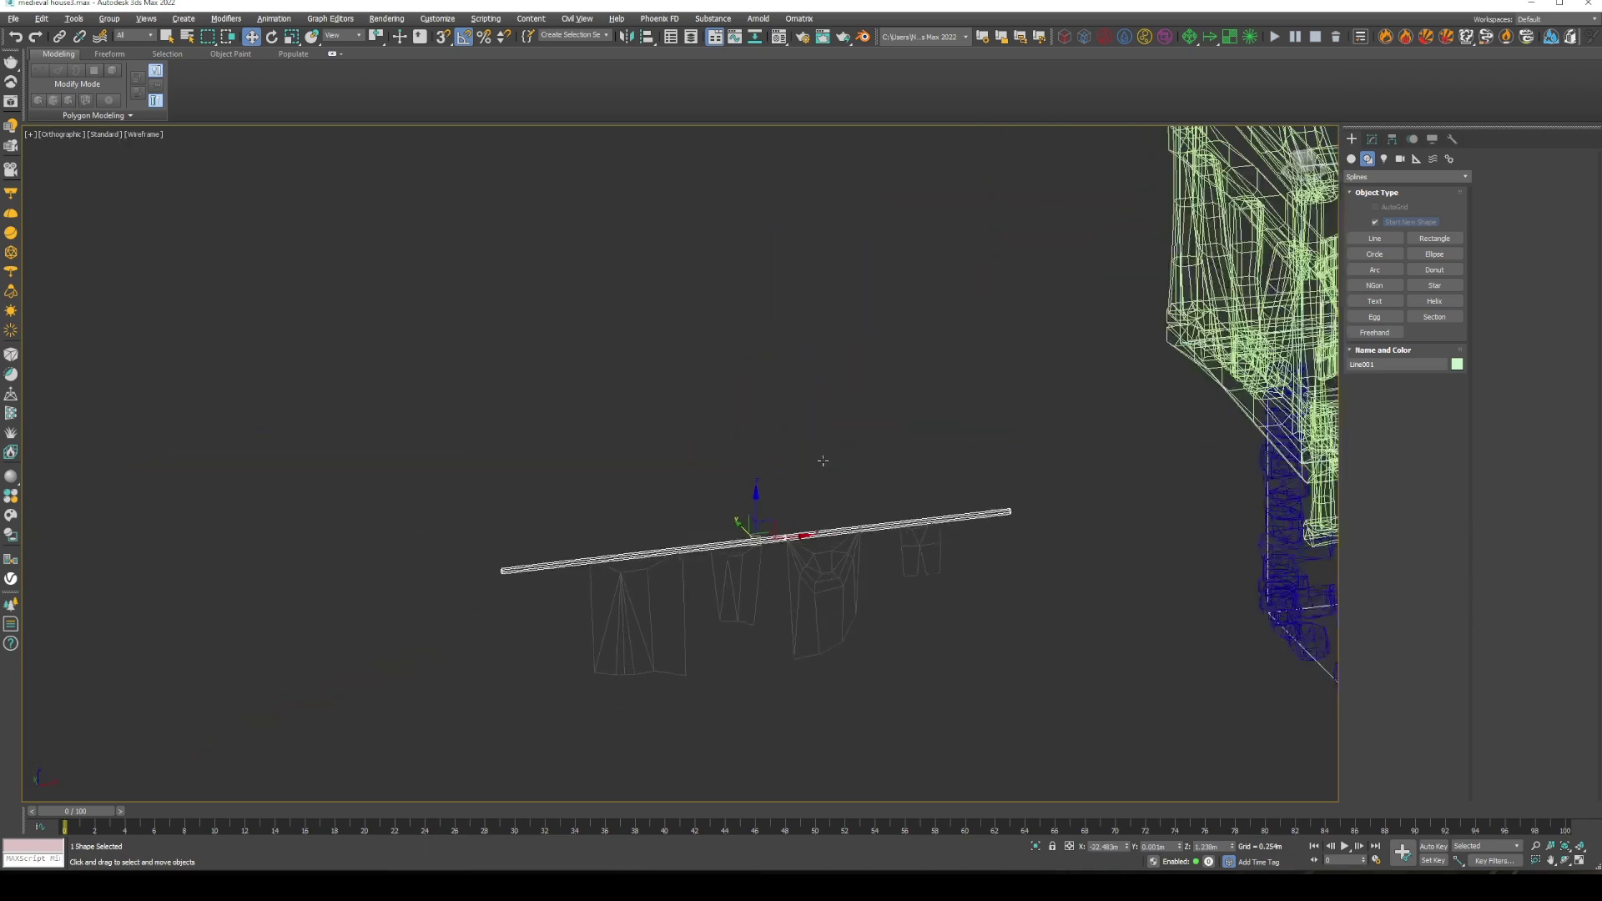
key("ctrl+z")
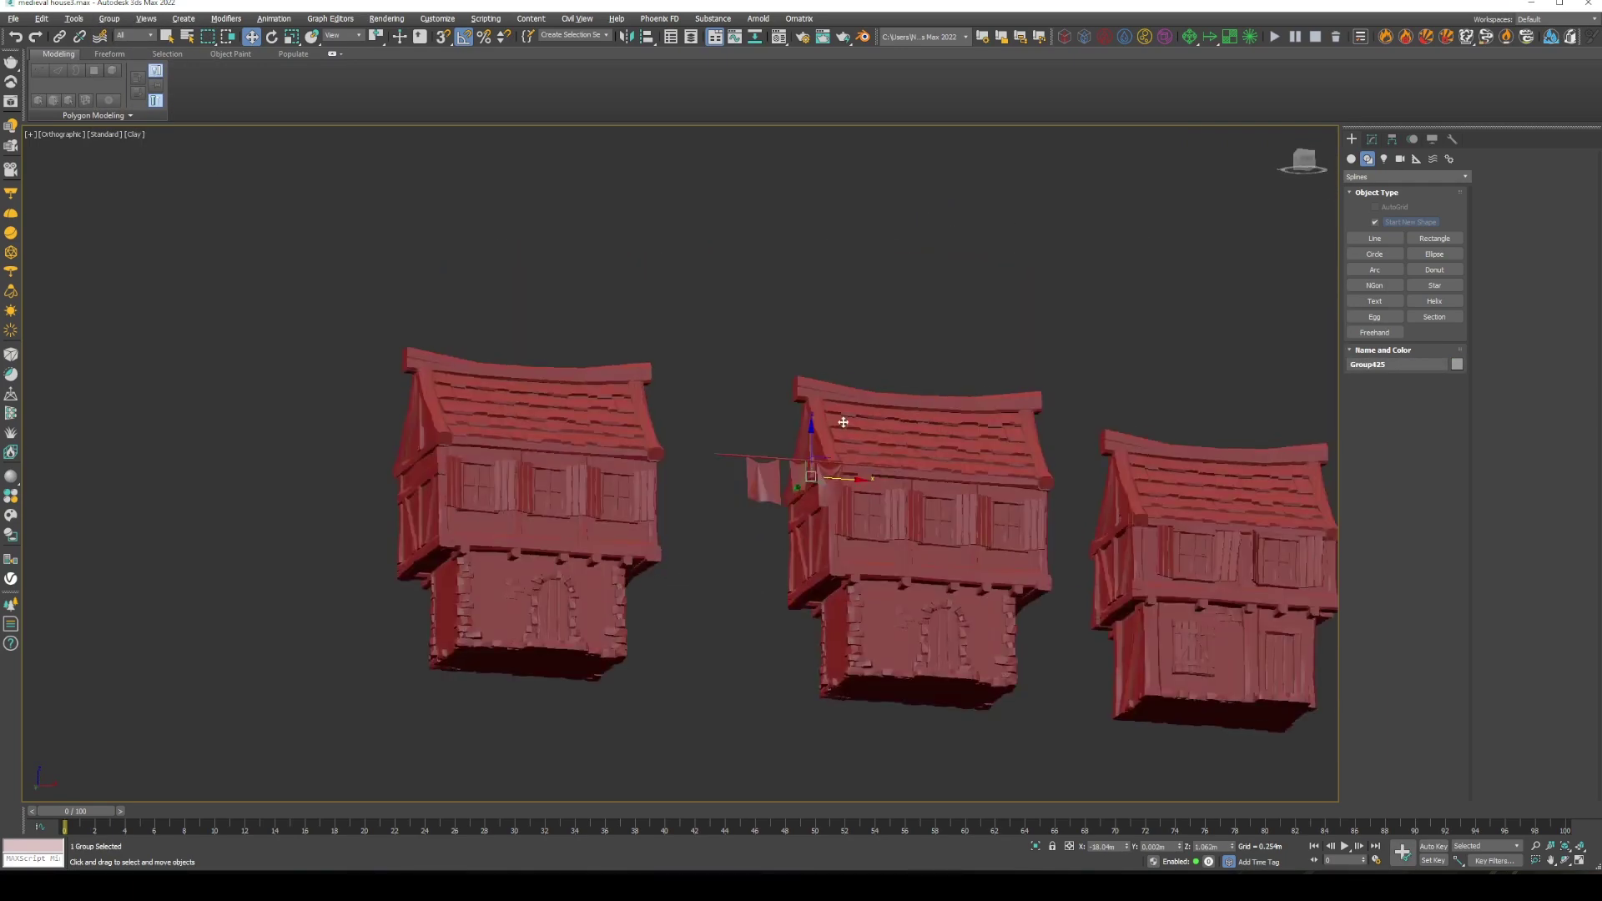
In Group425, pull Line001's middle vertex down and fillet it about 0.6m into a curve
key("f")
key("z")
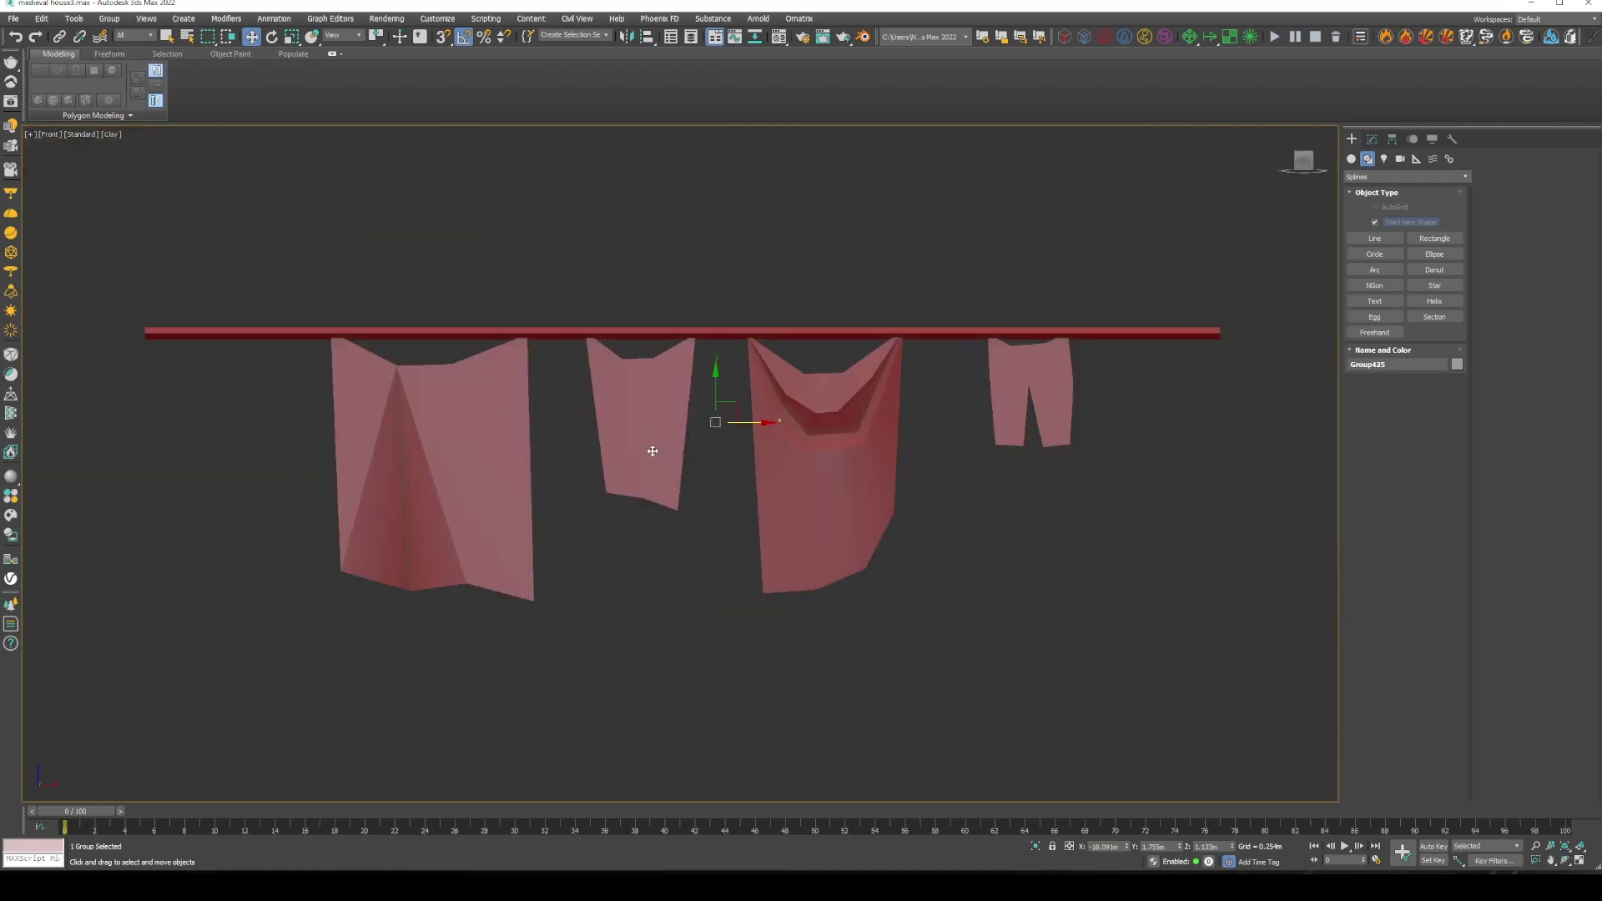
left_click(1372, 138)
left_click(109, 19)
left_click(125, 42)
left_click(742, 385)
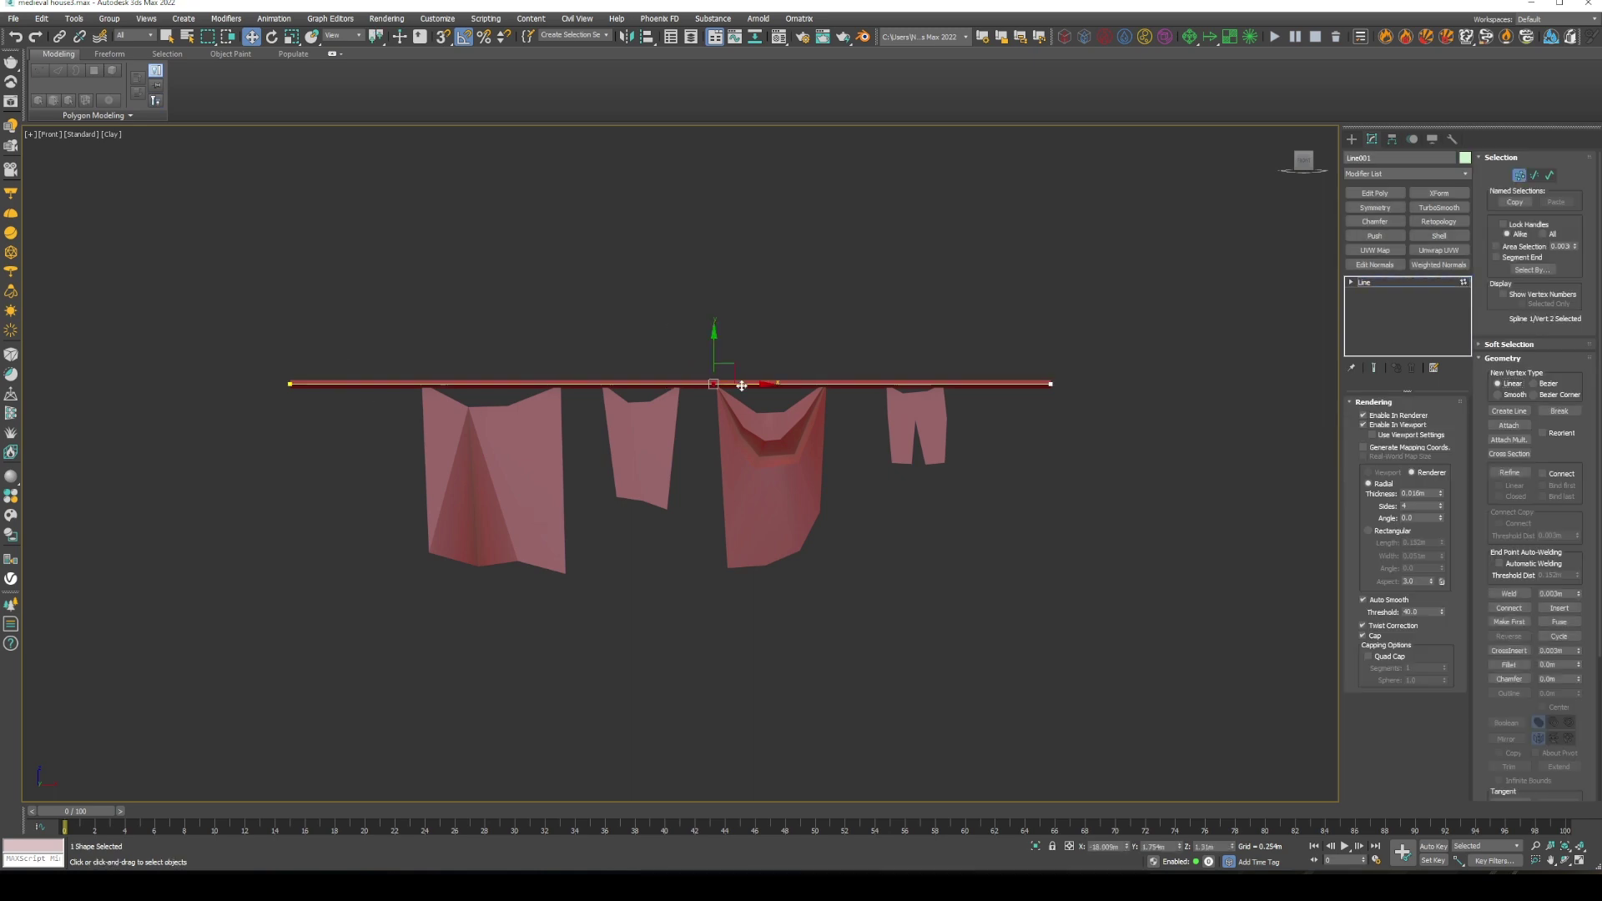
left_click_drag(687, 354, 695, 391)
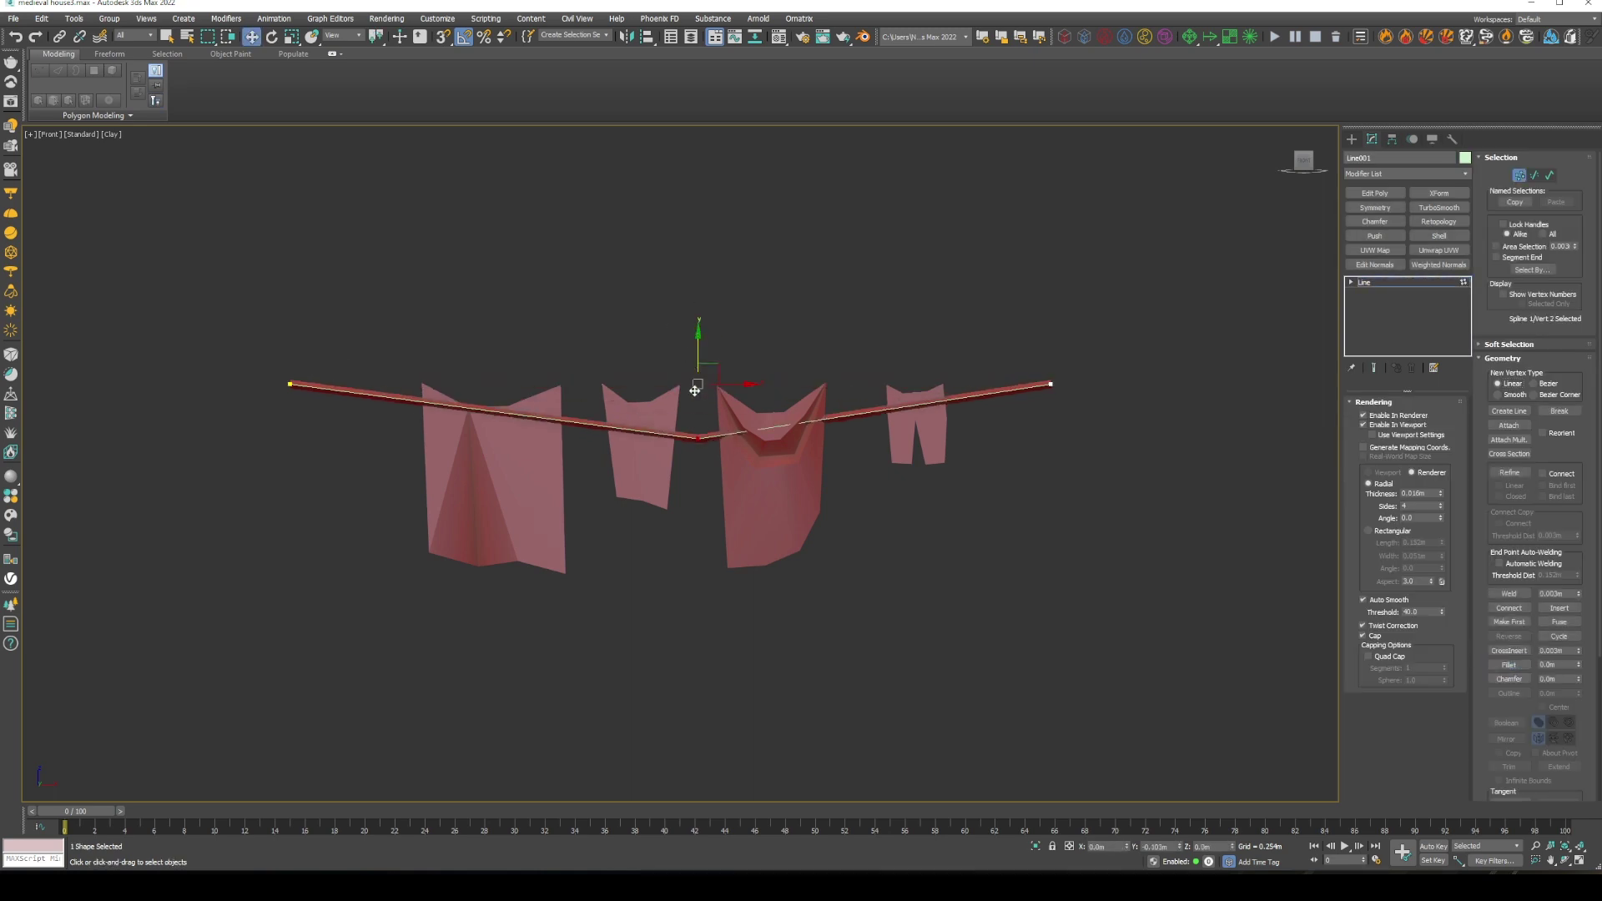
mouse_move(654, 195)
left_mouse_down()
mouse_move(703, 367)
mouse_move(1008, 532)
left_mouse_up()
left_click_drag(698, 490, 595, 156)
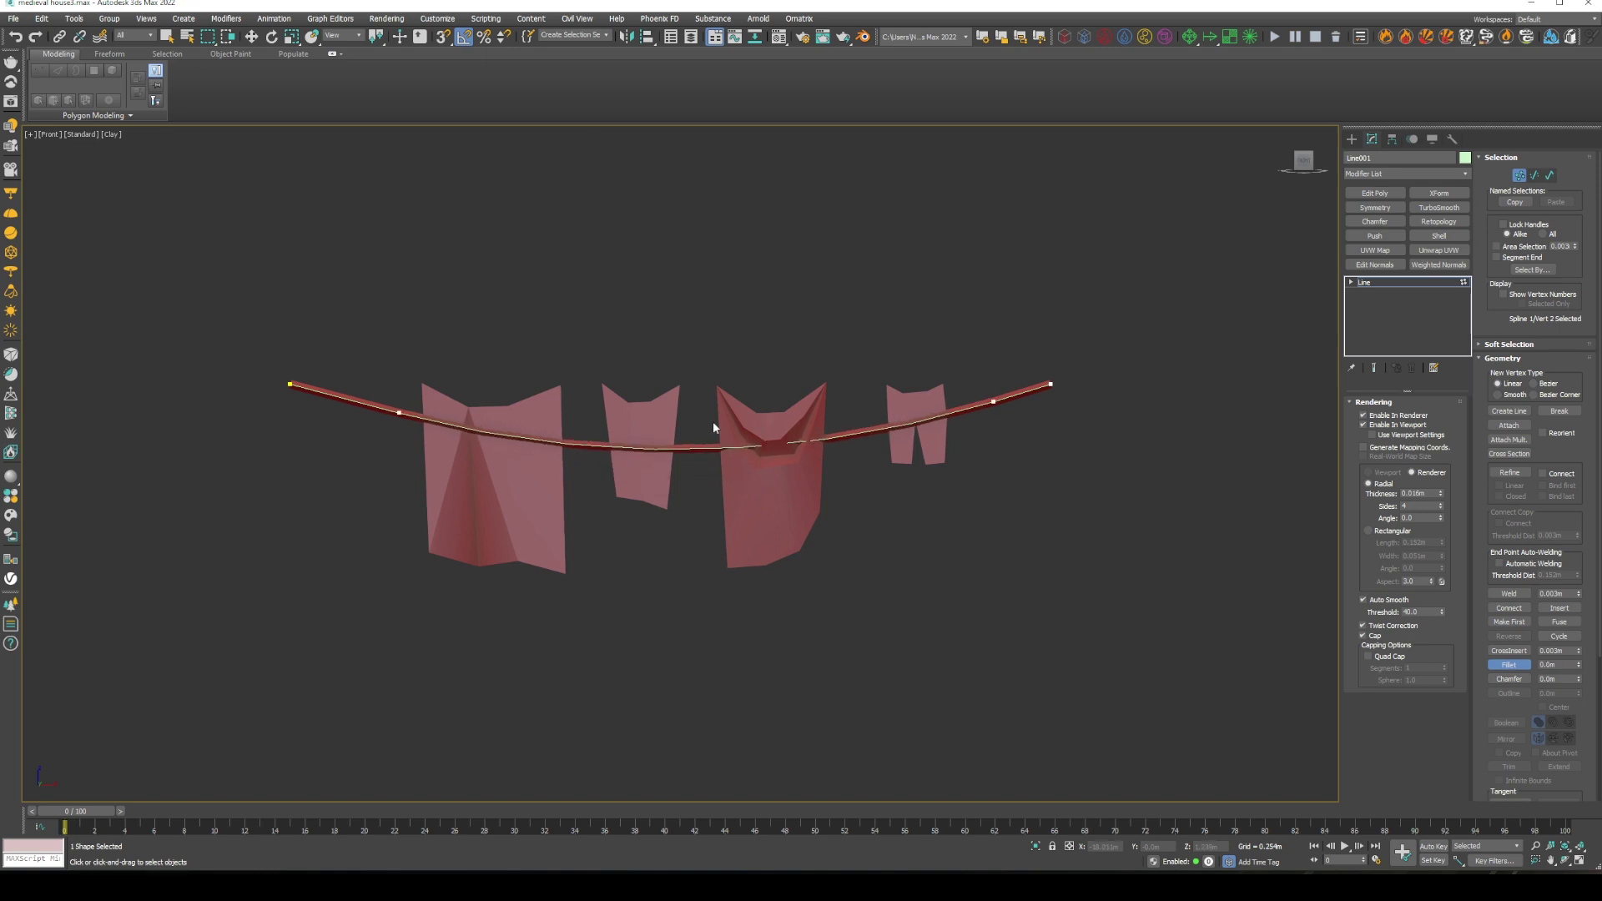
key("ctrl+z")
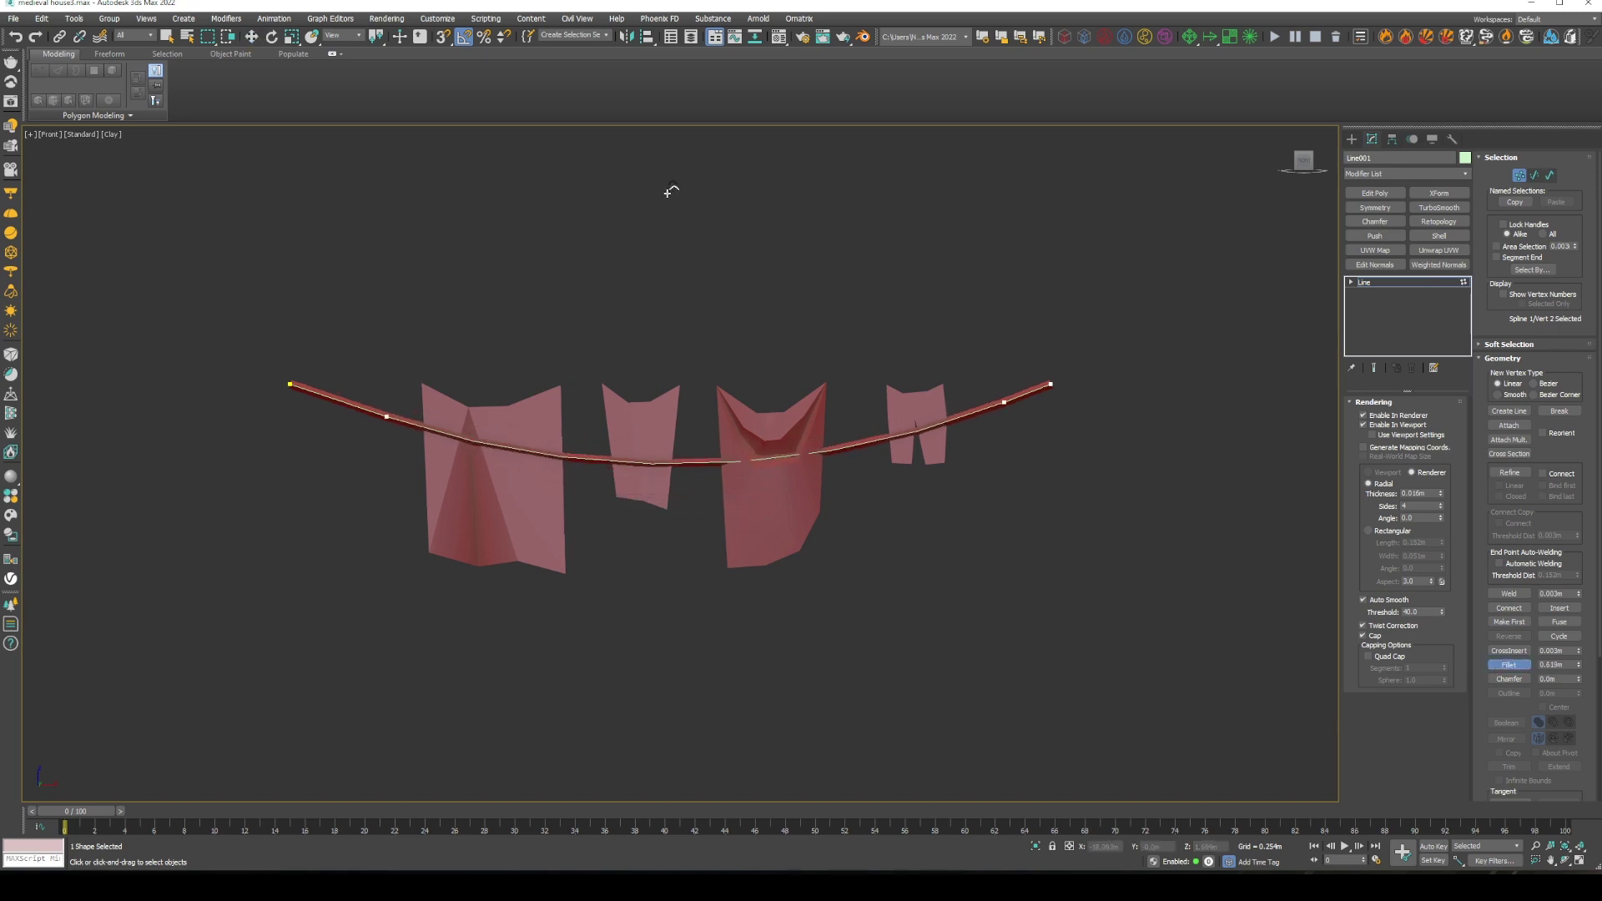
right_click(1369, 286)
Add an FFD 3x3x3 to the four cloths and lower its control points to follow the sag
left_click_drag(984, 576, 469, 311)
left_click(1385, 174)
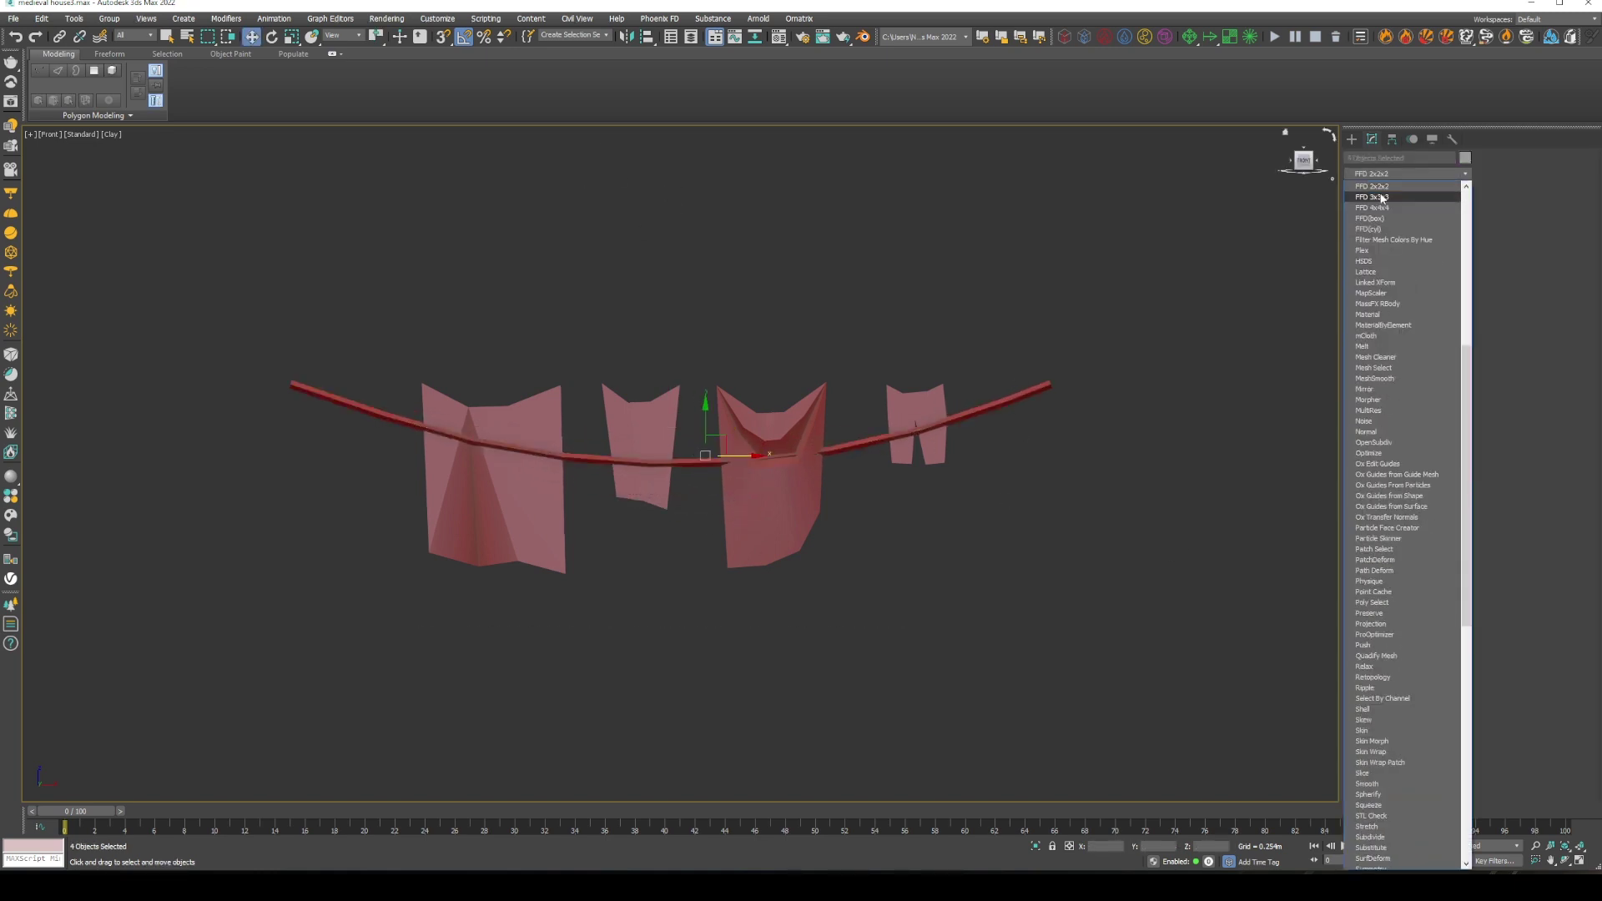
left_click(1373, 565)
left_click_drag(936, 450, 936, 492)
left_click_drag(634, 359, 728, 681)
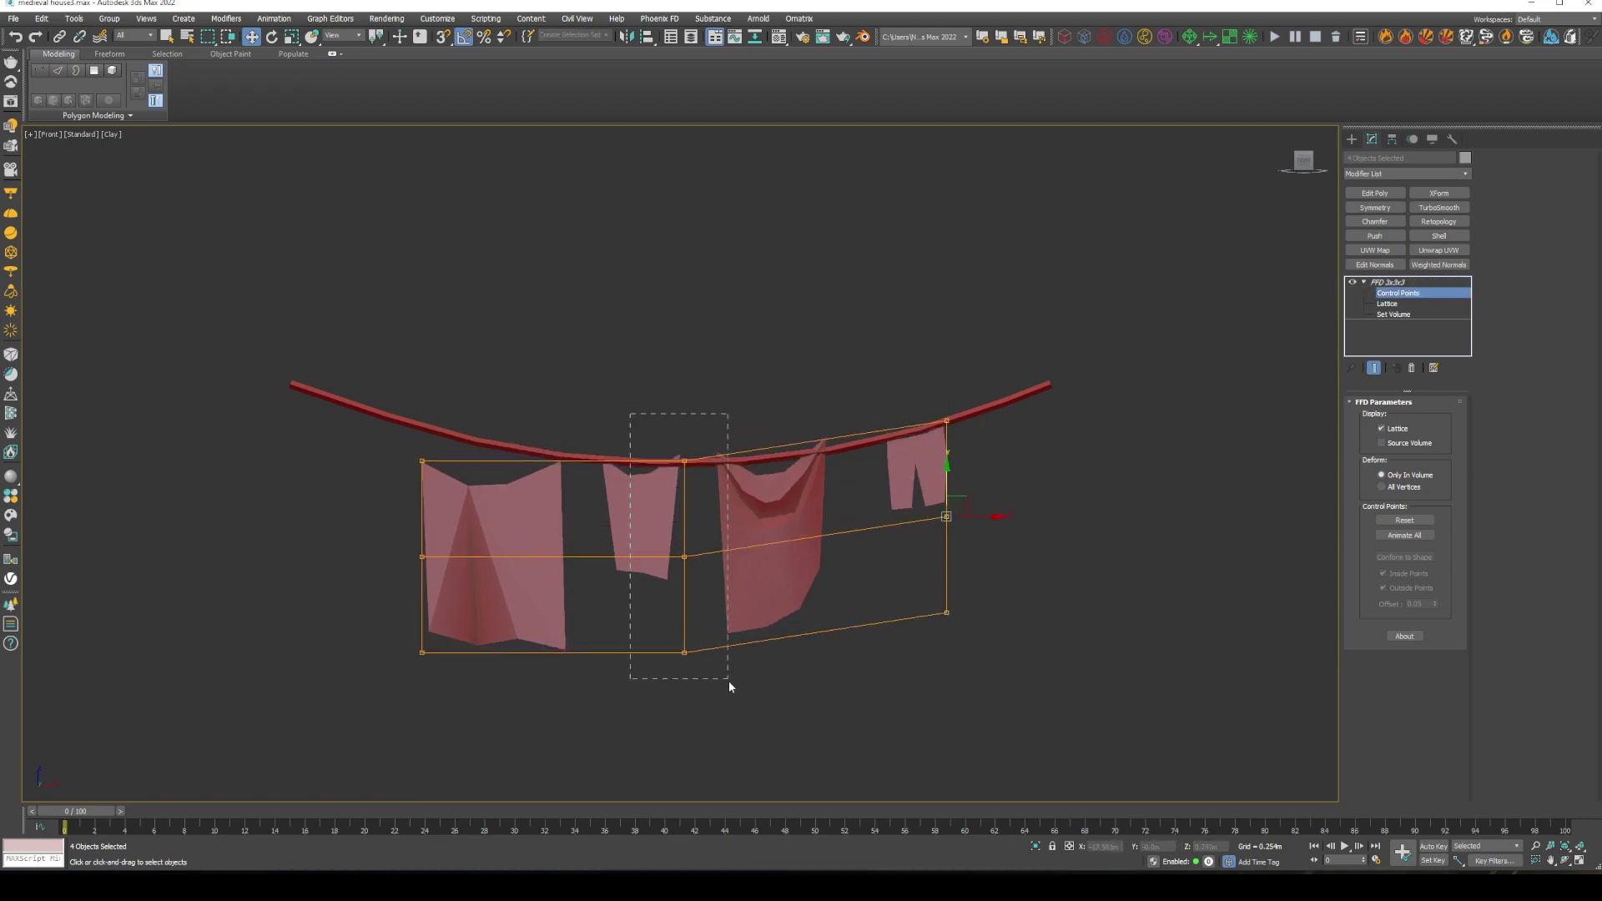
left_click_drag(422, 477, 422, 523)
mouse_move(685, 434)
left_mouse_down()
mouse_move(685, 537)
mouse_move(668, 563)
left_mouse_up()
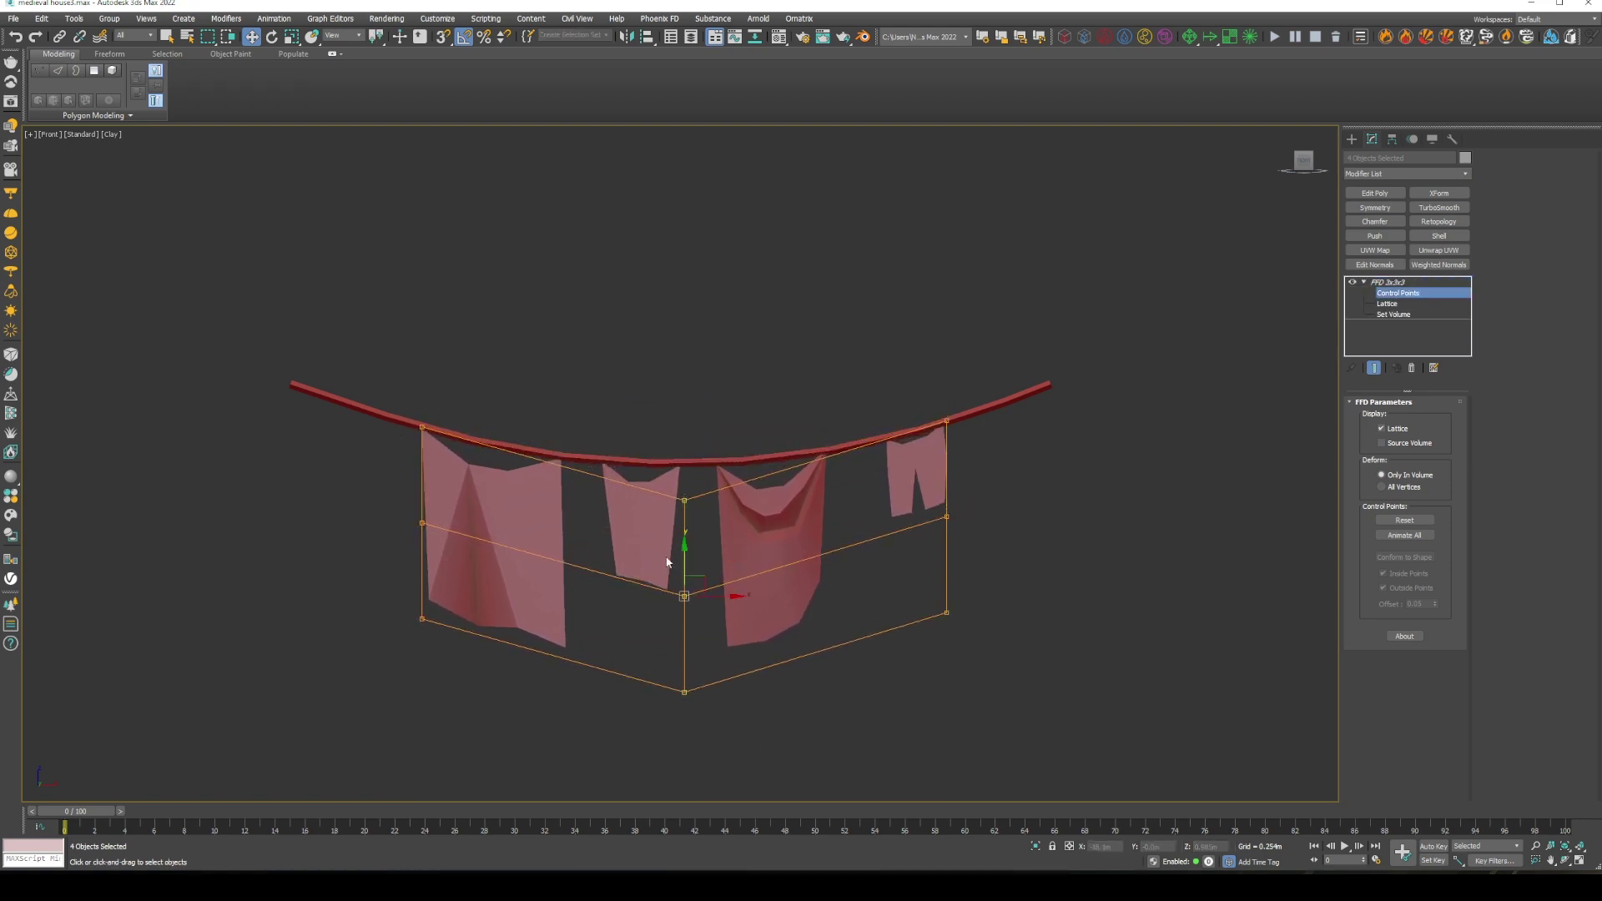
left_click(1129, 768)
Close the rope and cloths group and frame the whole scene from the front
key("ctrl+a")
left_click(109, 18)
key("Return")
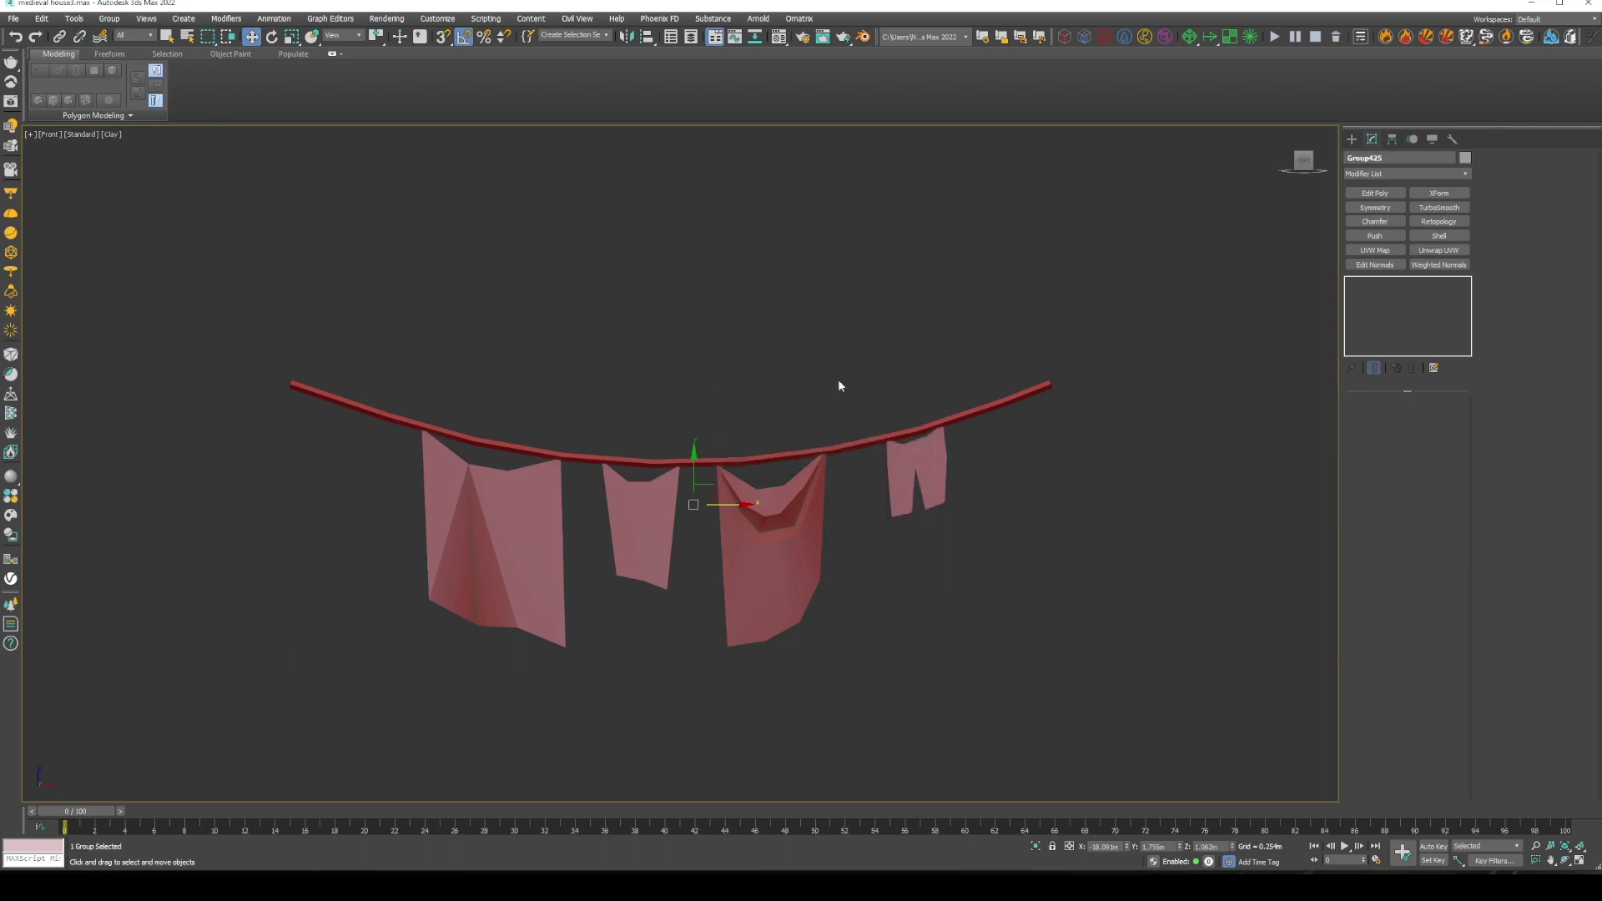
key("alt+q")
key("f")
key("alt+q")
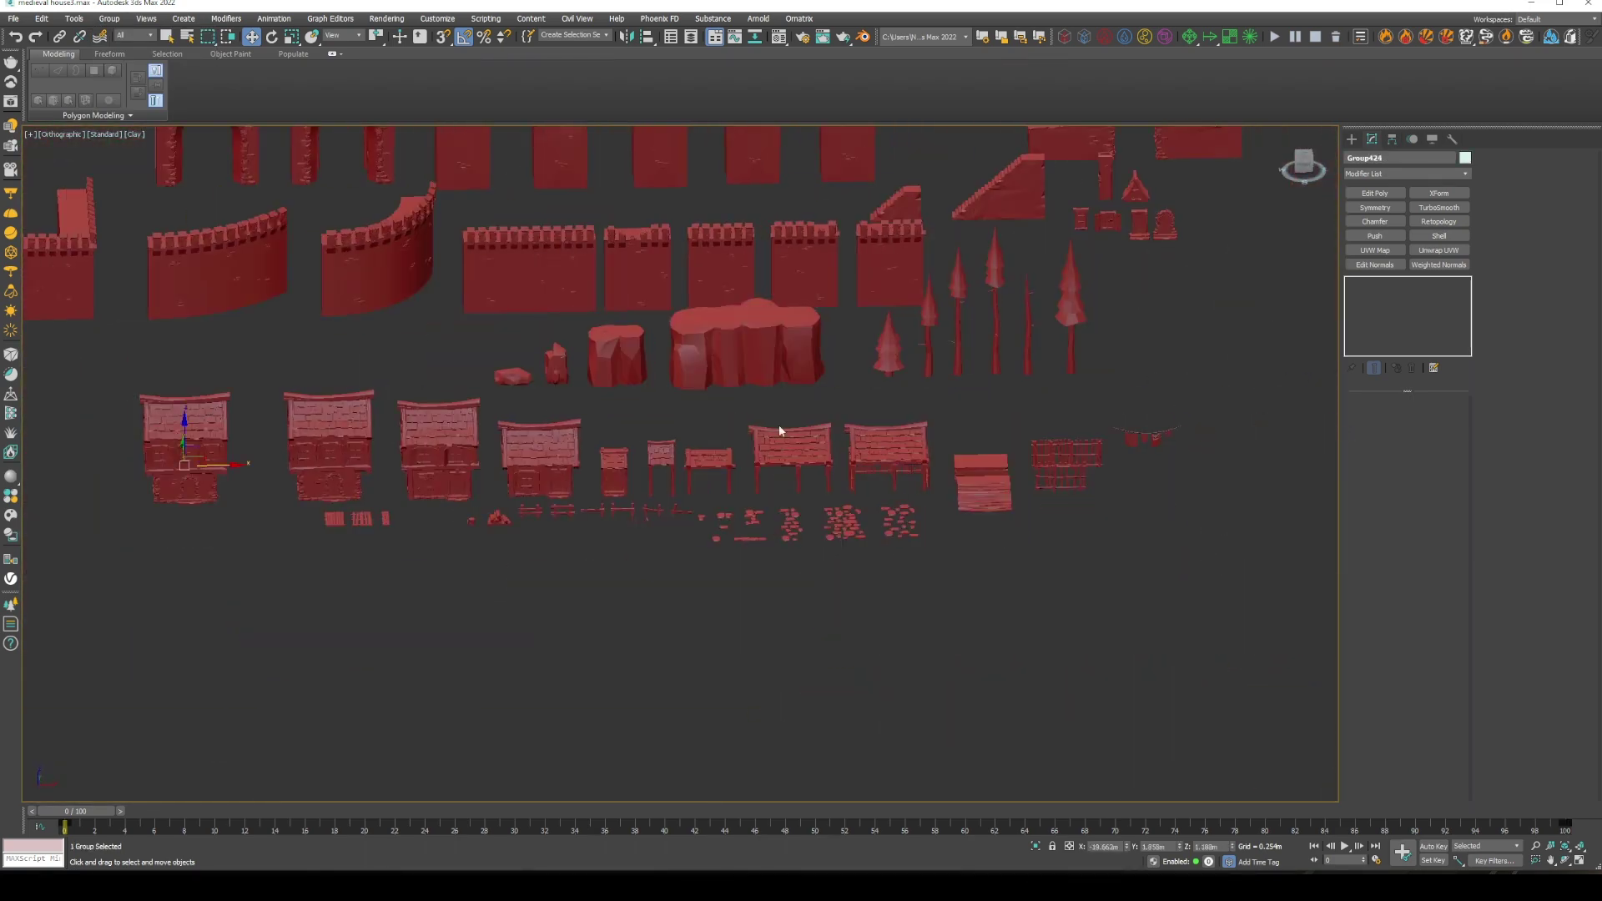
Isolate the rope group and clone a copy of it beside the original
key("z")
key("alt+q")
left_click_drag(841, 419, 1006, 434, "shift")
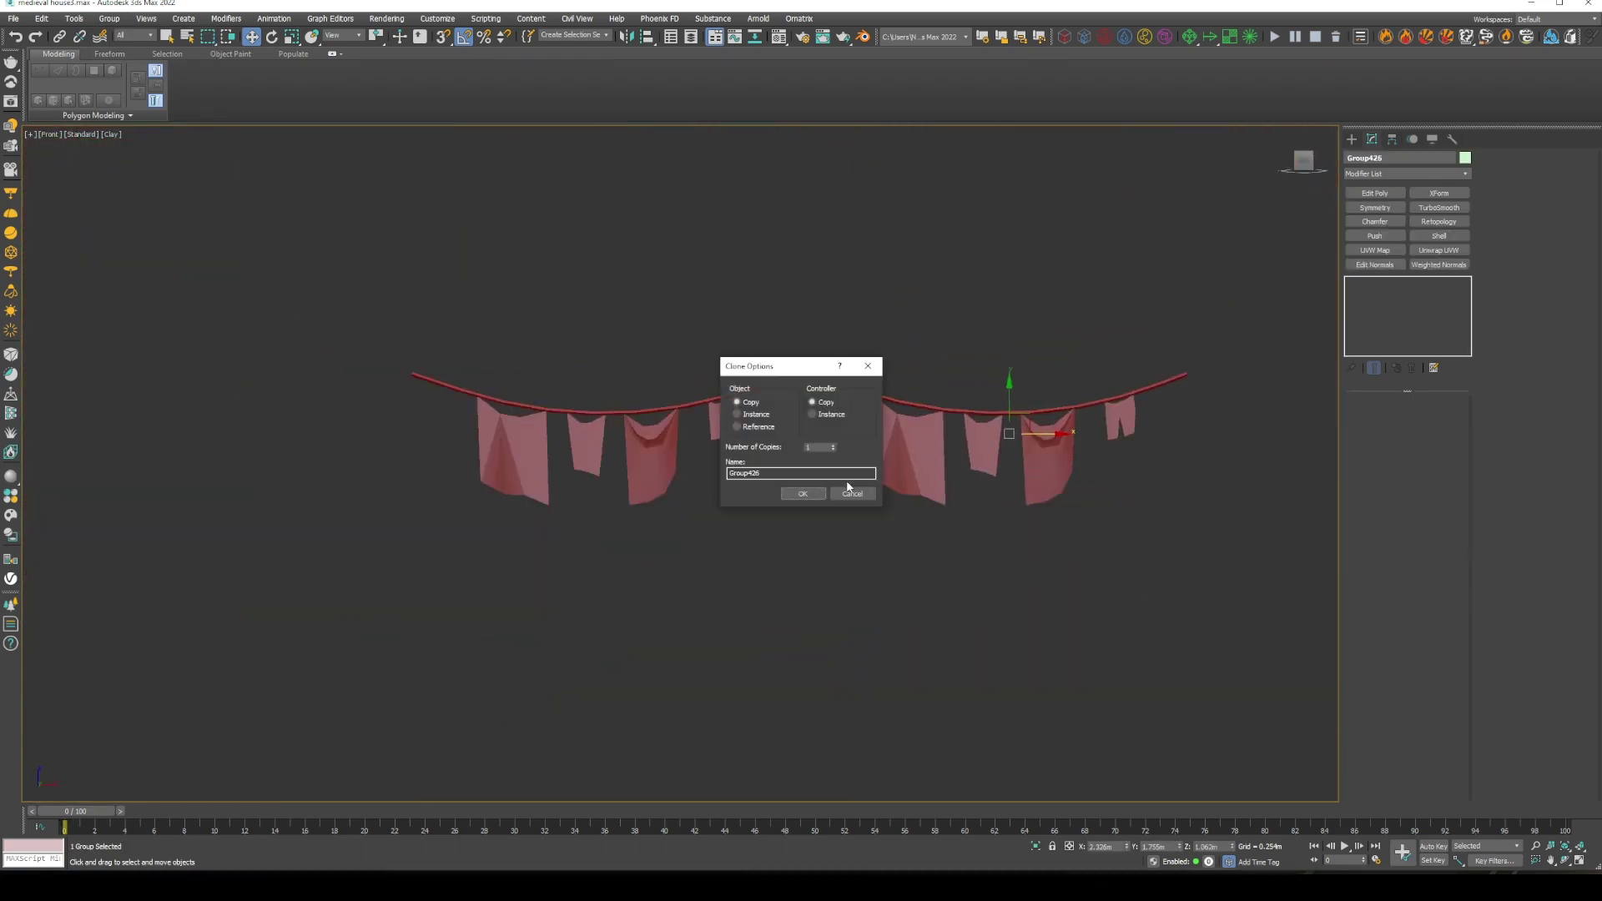
left_click(848, 490)
scroll(868, 463, "up", 2)
Open the copied group and reposition its cloths, undoing several trial moves
left_click(110, 18)
left_click(125, 60)
mouse_move(727, 477)
left_mouse_down()
mouse_move(727, 443)
mouse_move(754, 455)
left_mouse_up()
key("ctrl+z")
key("ctrl+z")
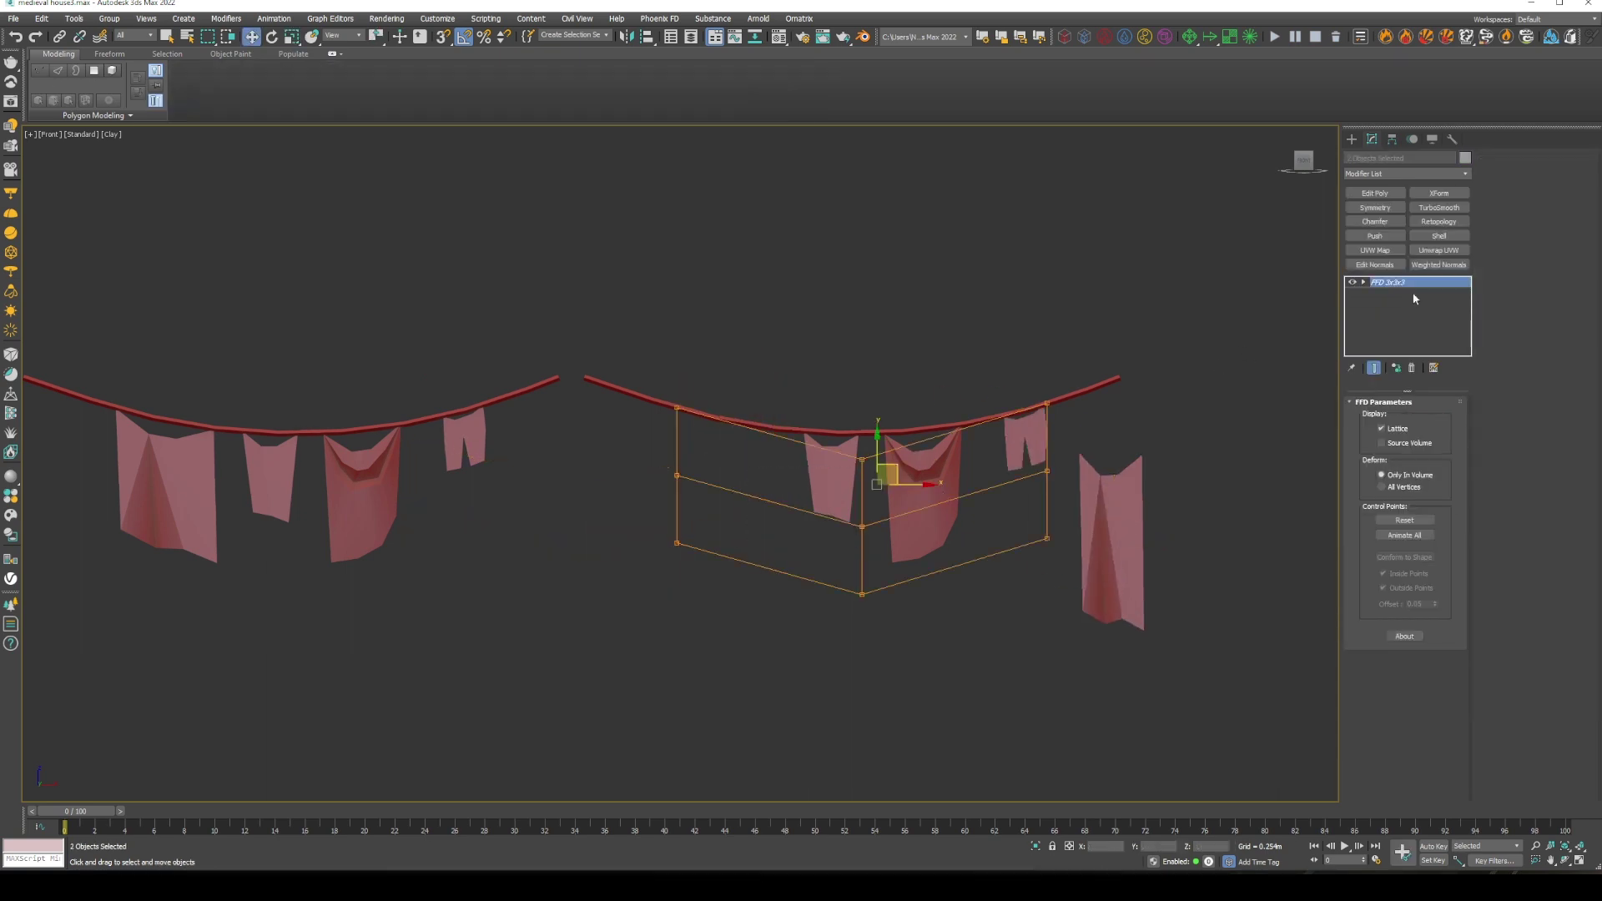
key("ctrl+z")
left_click(665, 517)
key("ctrl+z")
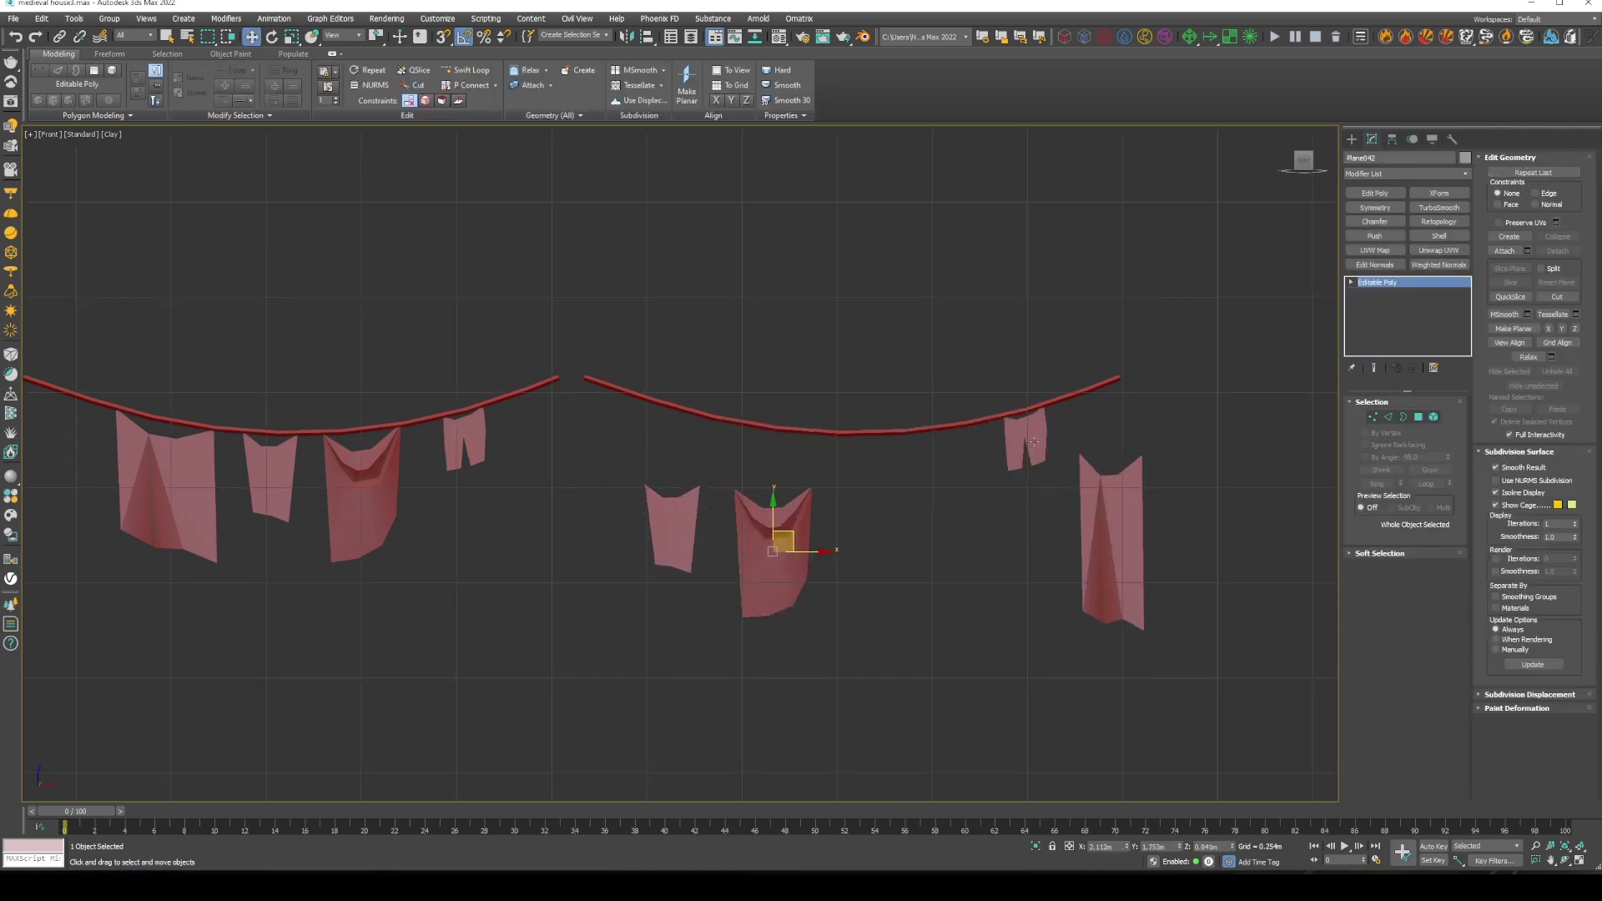
Undo back to an earlier cloth arrangement on the second rope
key("ctrl+z")
scroll(878, 506, "up", 4)
key("ctrl+z")
scroll(877, 507, "down", 3)
middle_click_drag(579, 496, 721, 502)
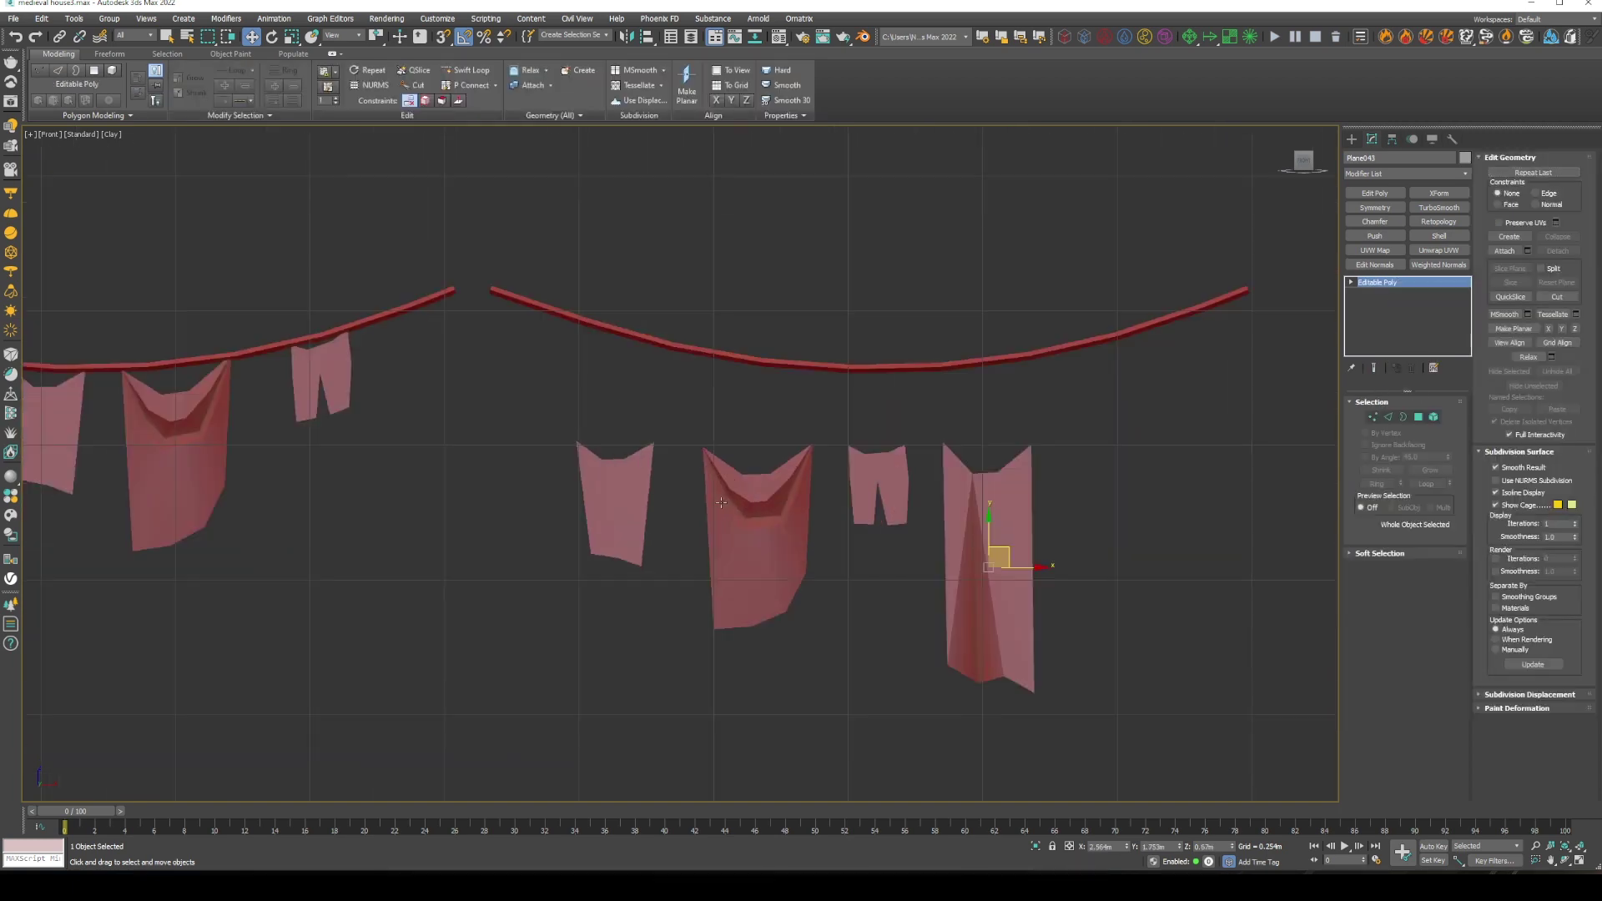
key("ctrl+z")
key("ctrl+z")
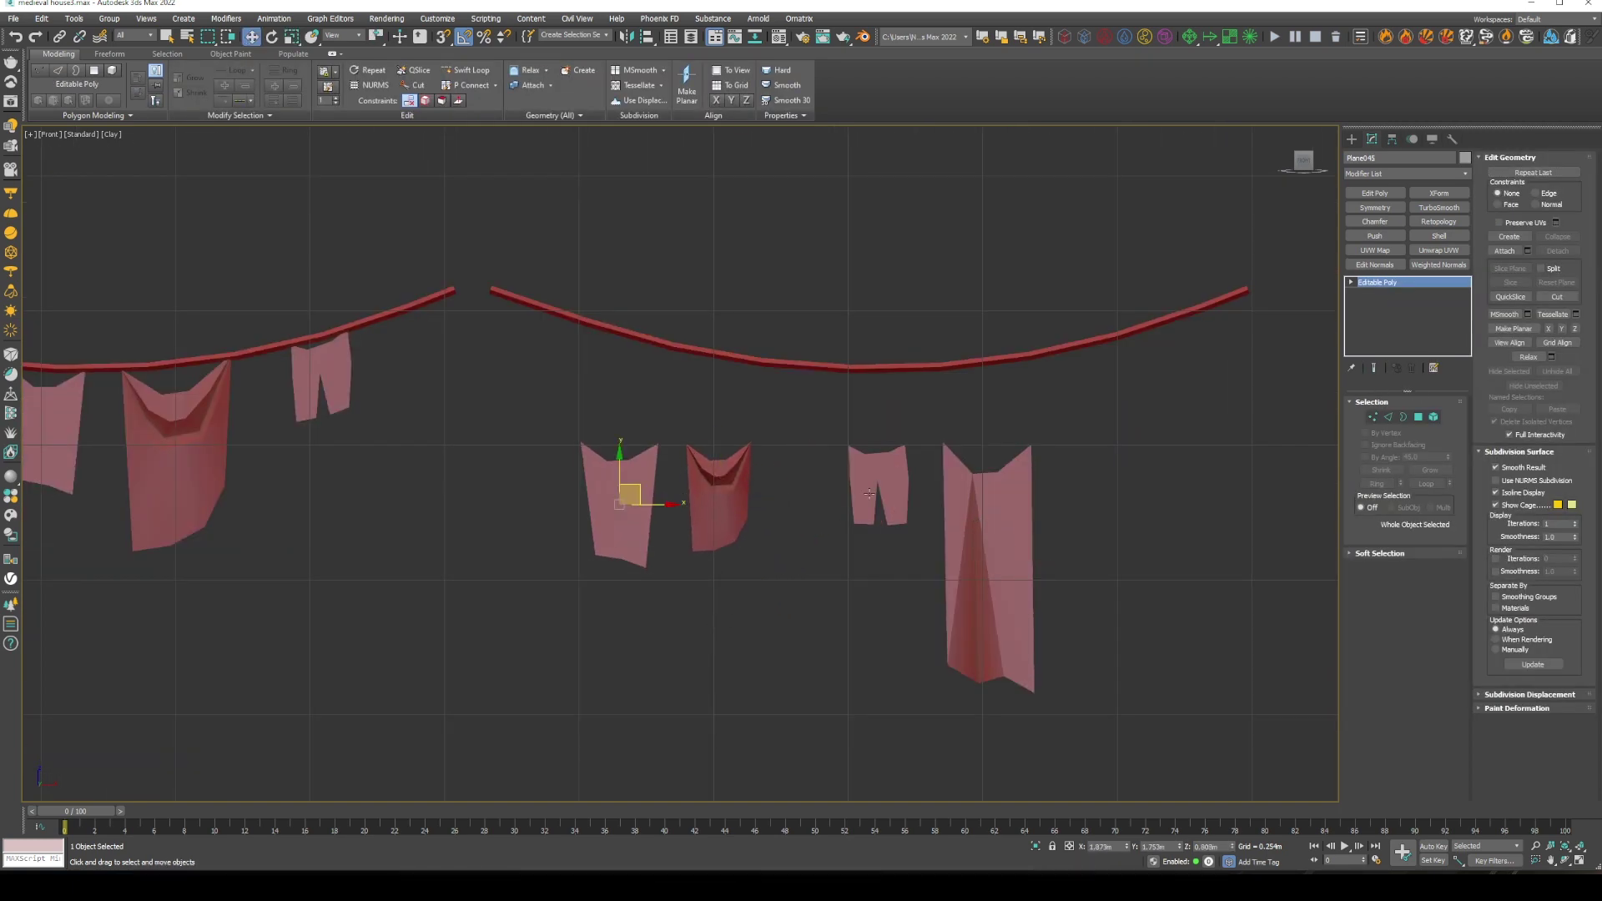
key("ctrl+z")
key("ctrl+z")
key("ctrl+z")
key("ctrl+z")
key("r")
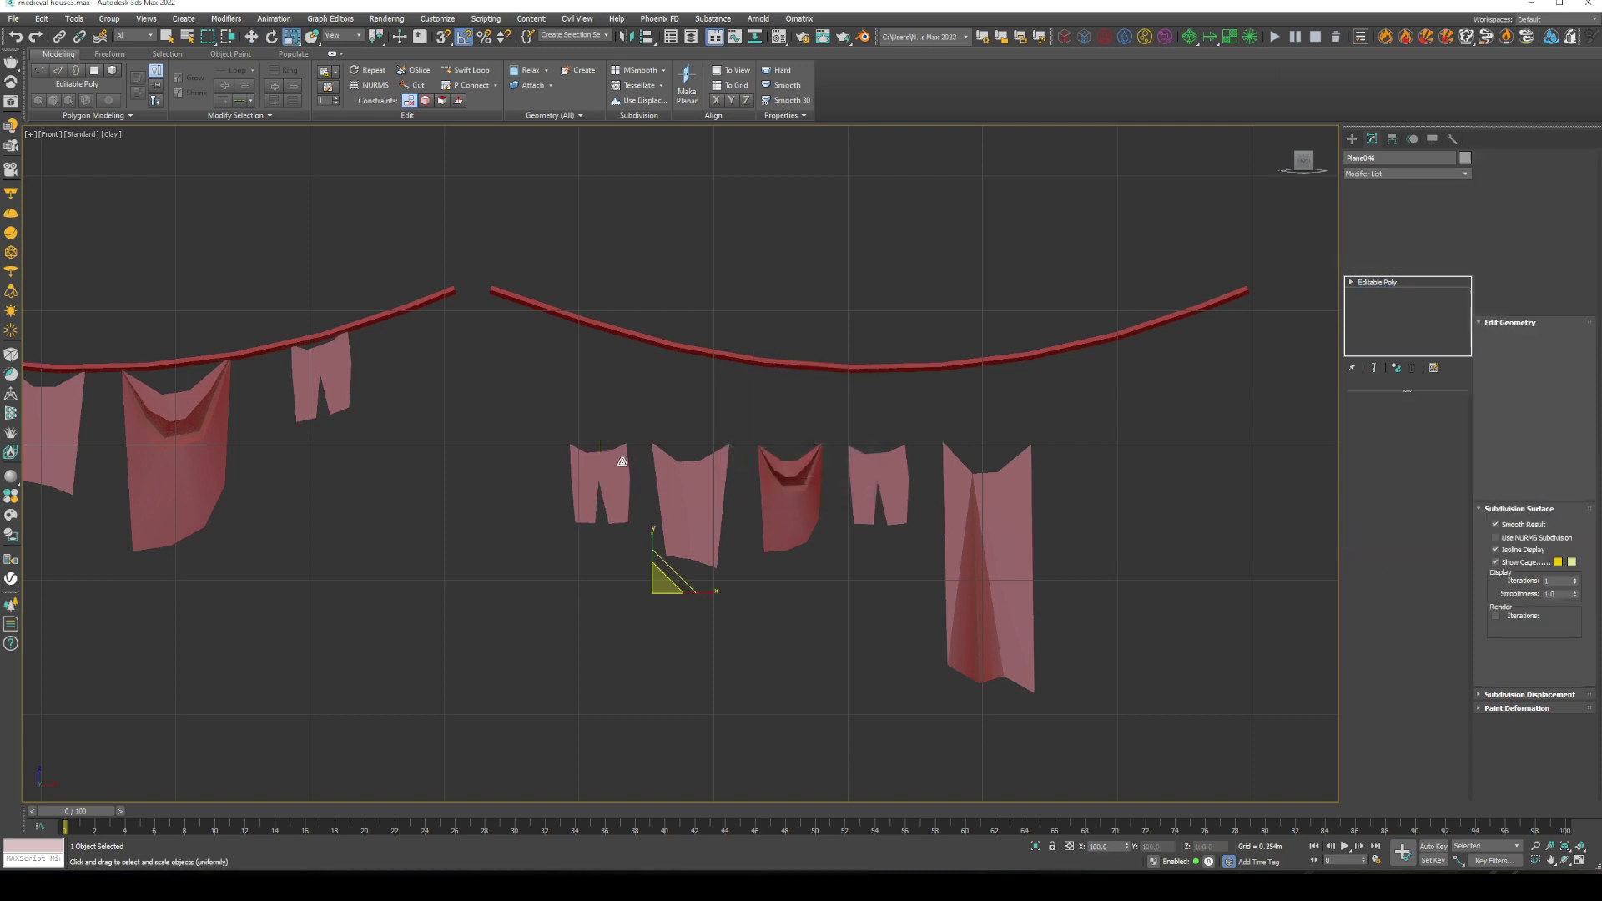
key("ctrl+z")
key("w")
key("ctrl+z")
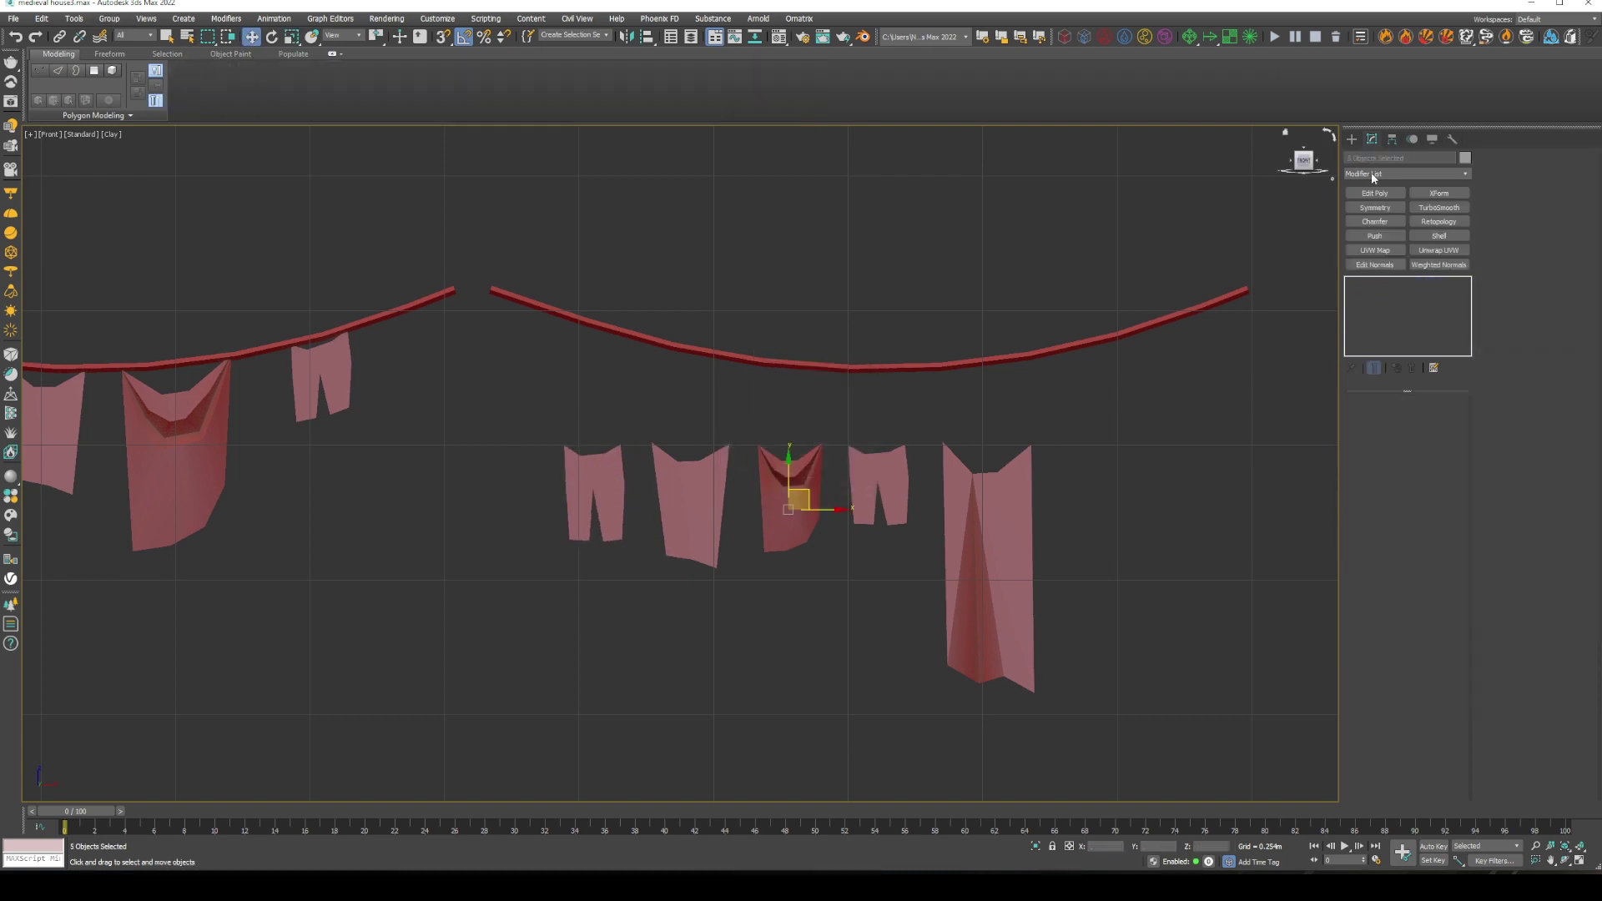
Add an FFD 3x3x3 to the copied cloths and raise its points to meet the rope
left_click(1372, 173)
left_click(1385, 334)
left_click_drag(788, 501, 839, 426)
left_click(1397, 293)
left_click_drag(1082, 452, 1082, 427)
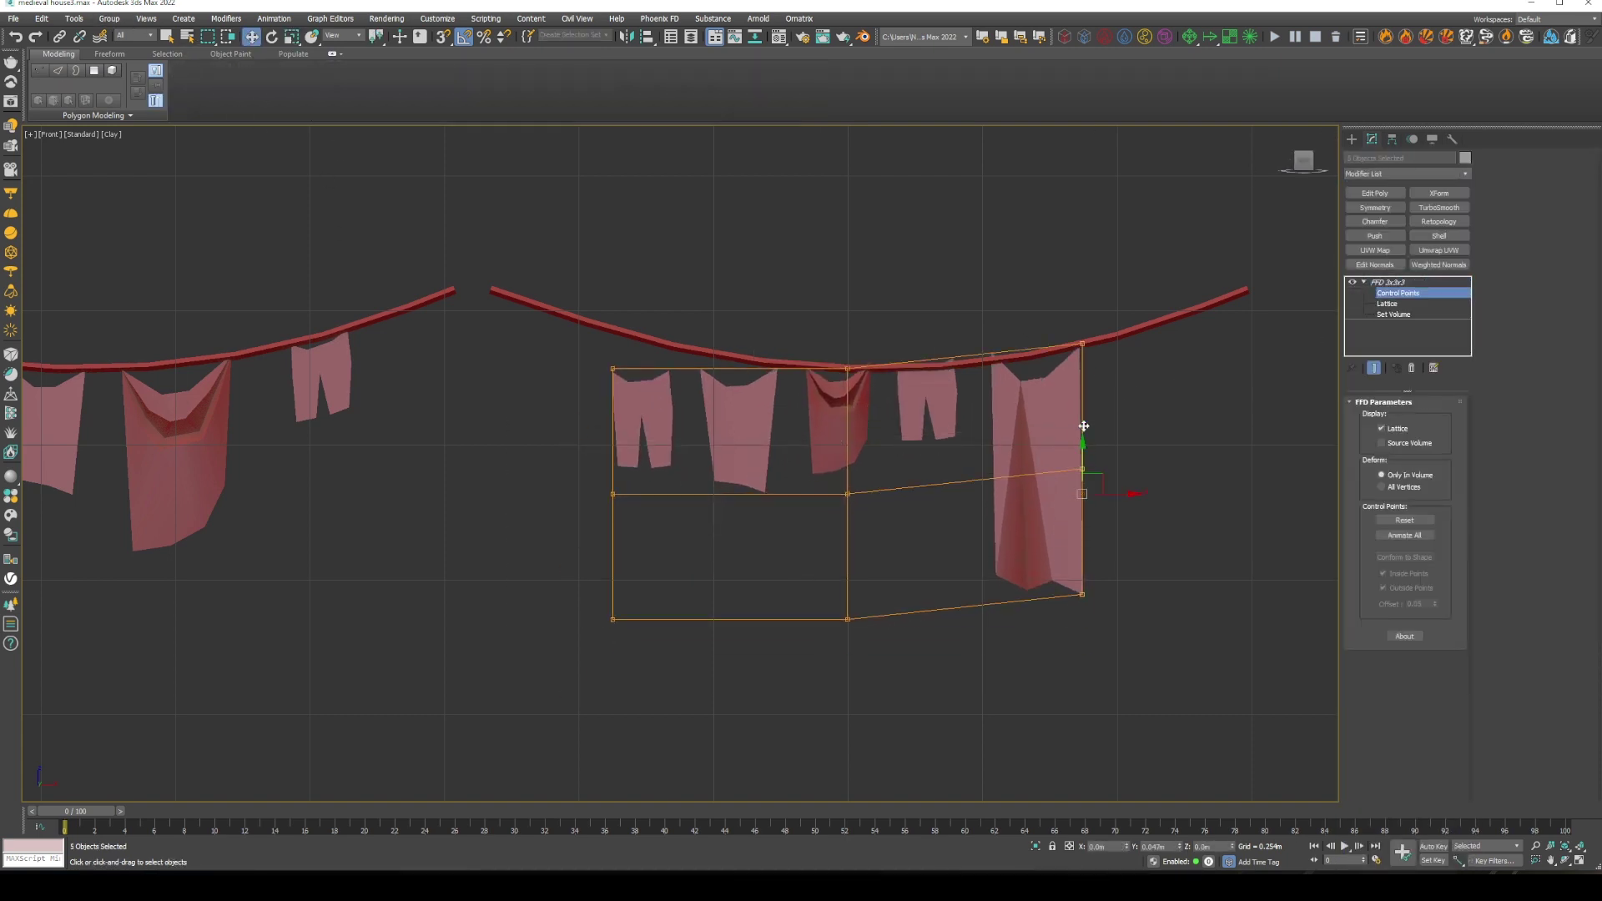
key("ctrl+z")
key("ctrl+z")
key("ctrl+z")
key("ctrl+z")
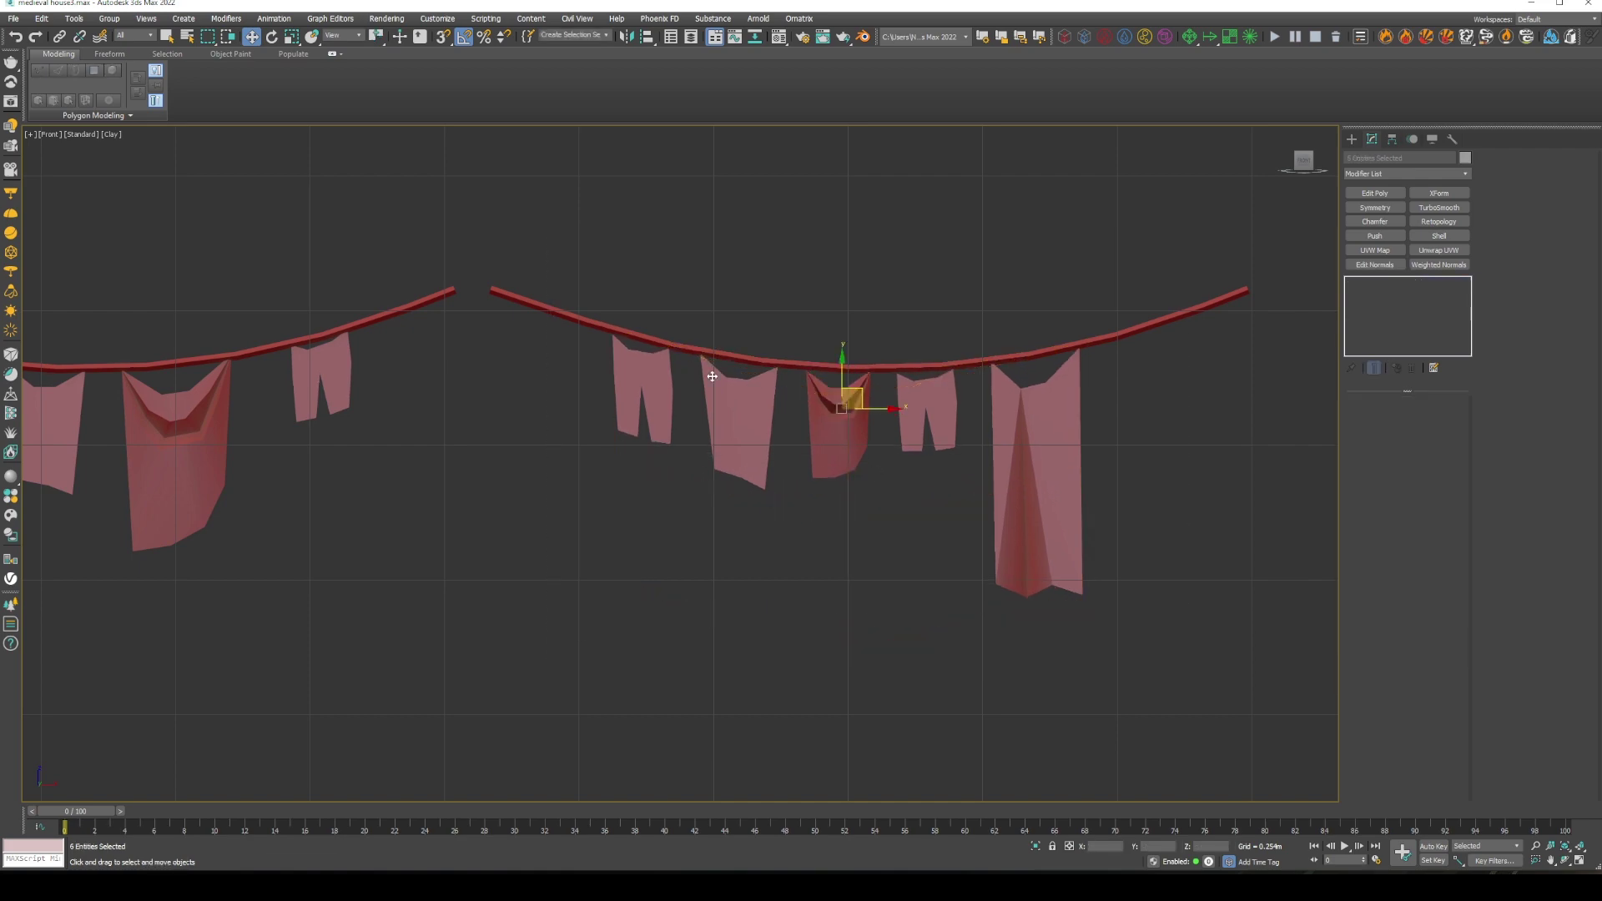
Group the second rope and cloths as Group426, rotate it, and end isolation
key("ctrl+g")
key("Return")
scroll(689, 479, "down", 4)
middle_click_drag(708, 534, 536, 354, "alt")
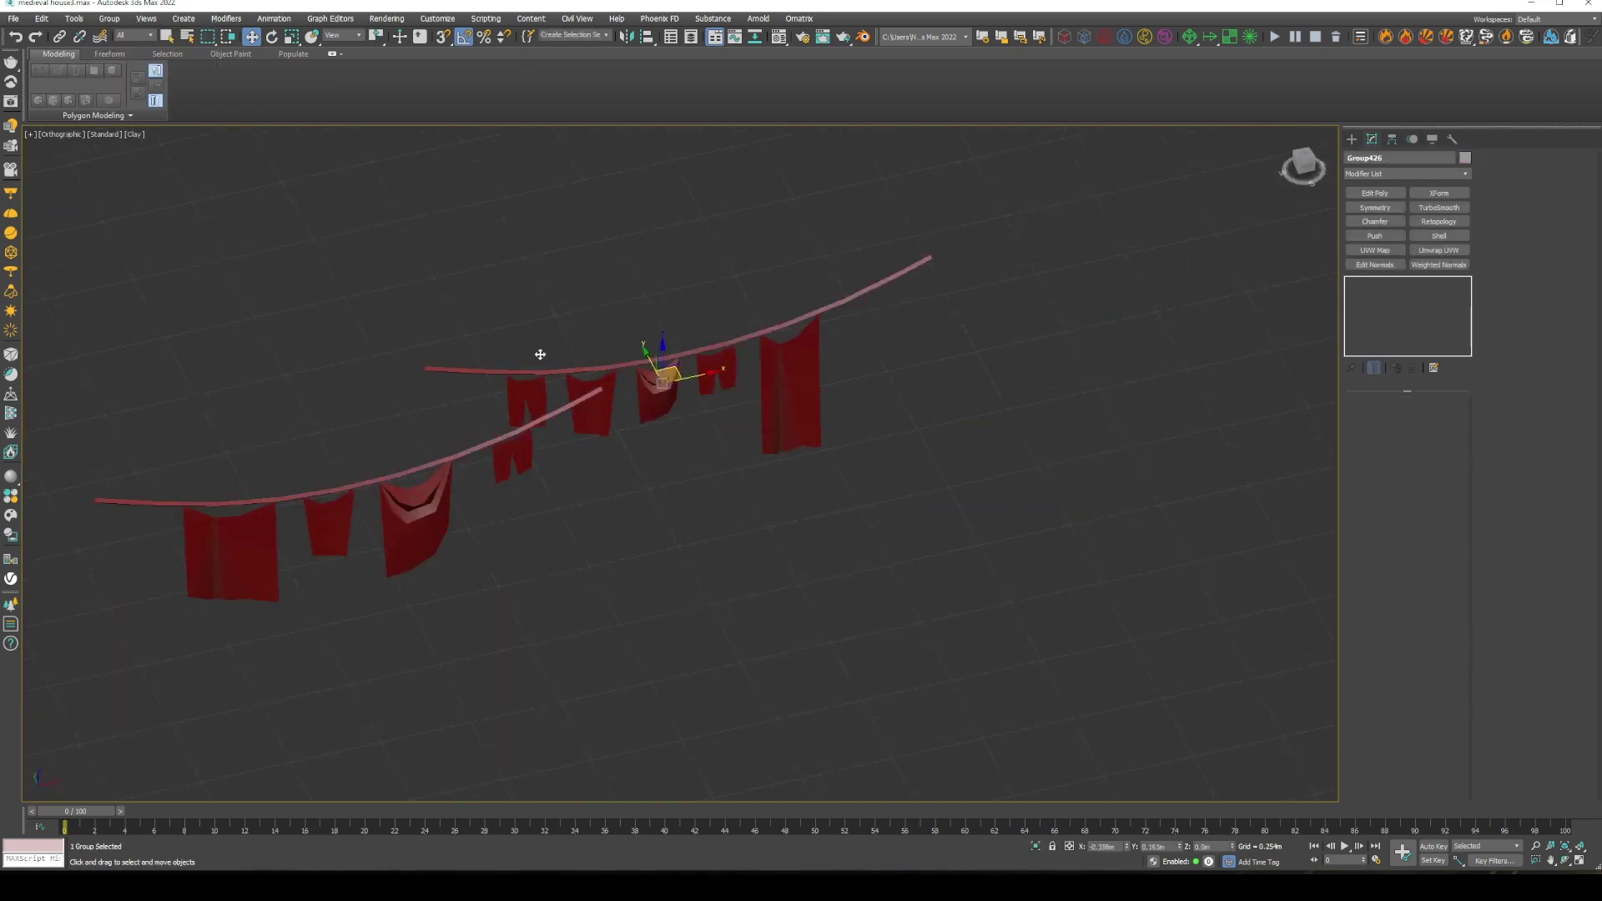
key("e")
left_click(316, 444)
middle_click_drag(320, 493, 572, 314, "alt")
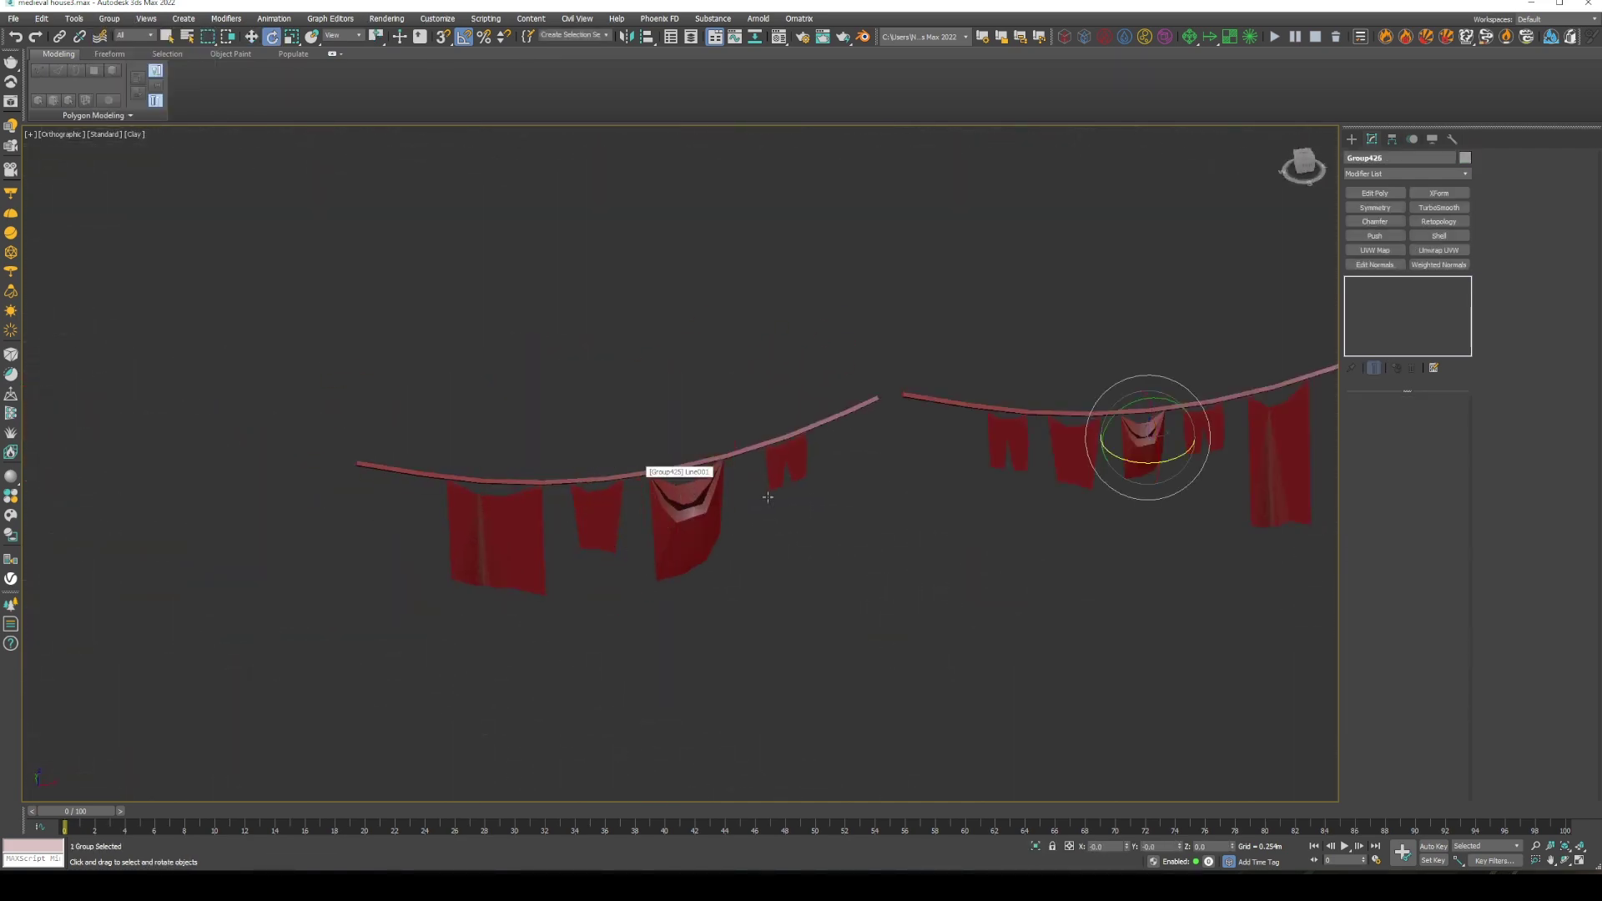
right_click(572, 314)
left_click(609, 372)
scroll(585, 501, "down", 5)
Clone the crenellated wall section Group287 with a Shift-move copy
middle_click_drag(718, 523, 539, 467, "alt")
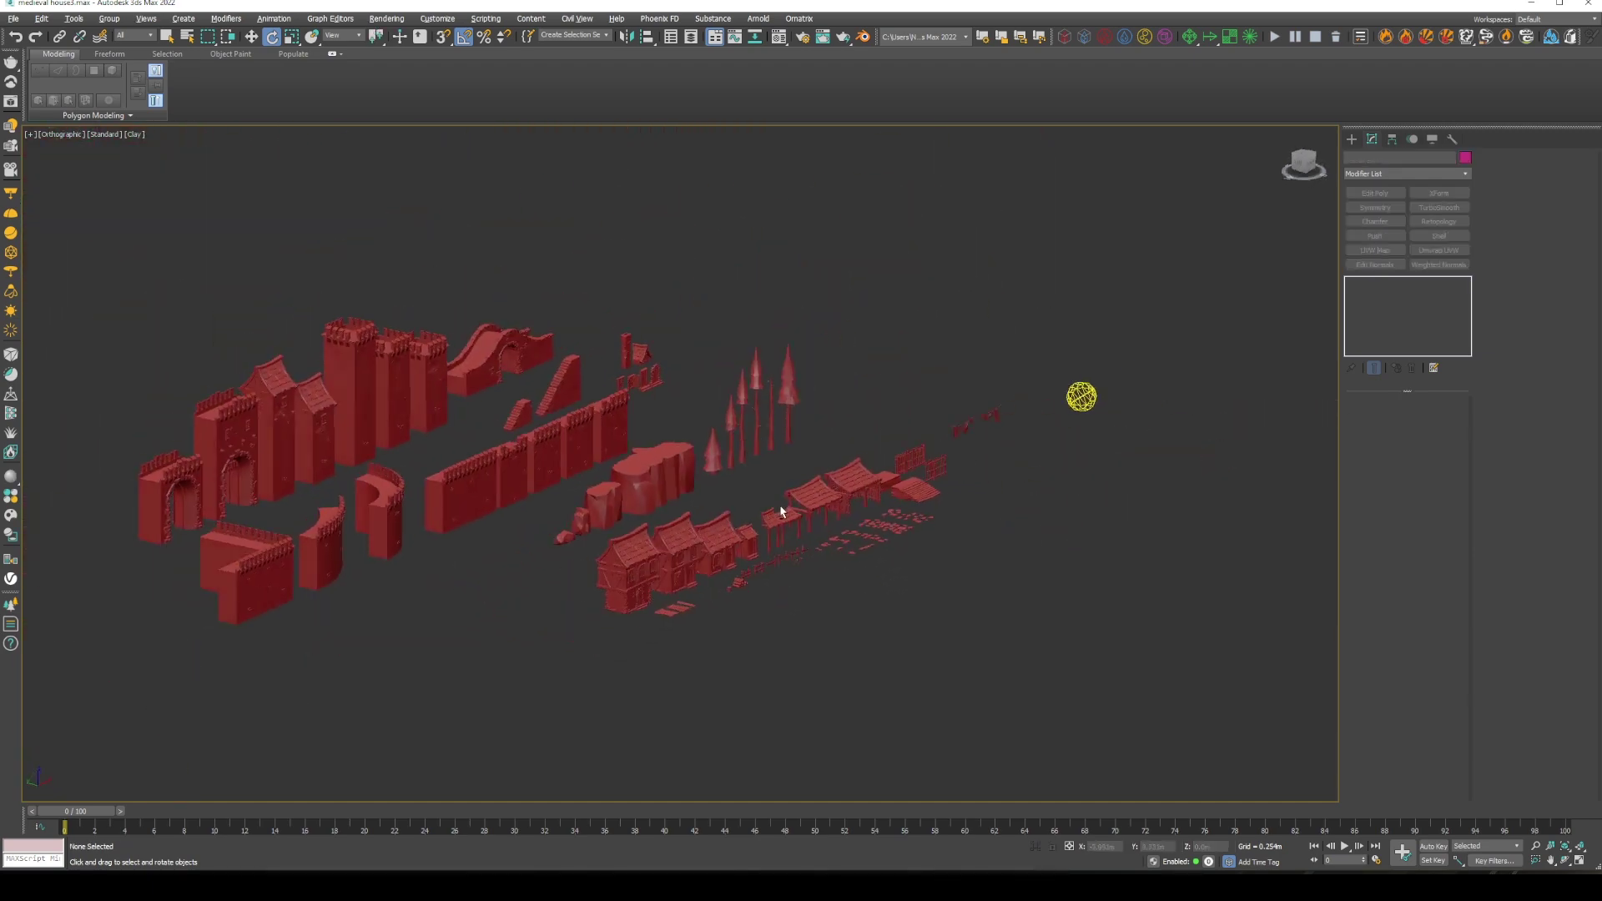
scroll(540, 469, "up", 3)
scroll(761, 420, "down", 5)
left_click(761, 419)
key("w")
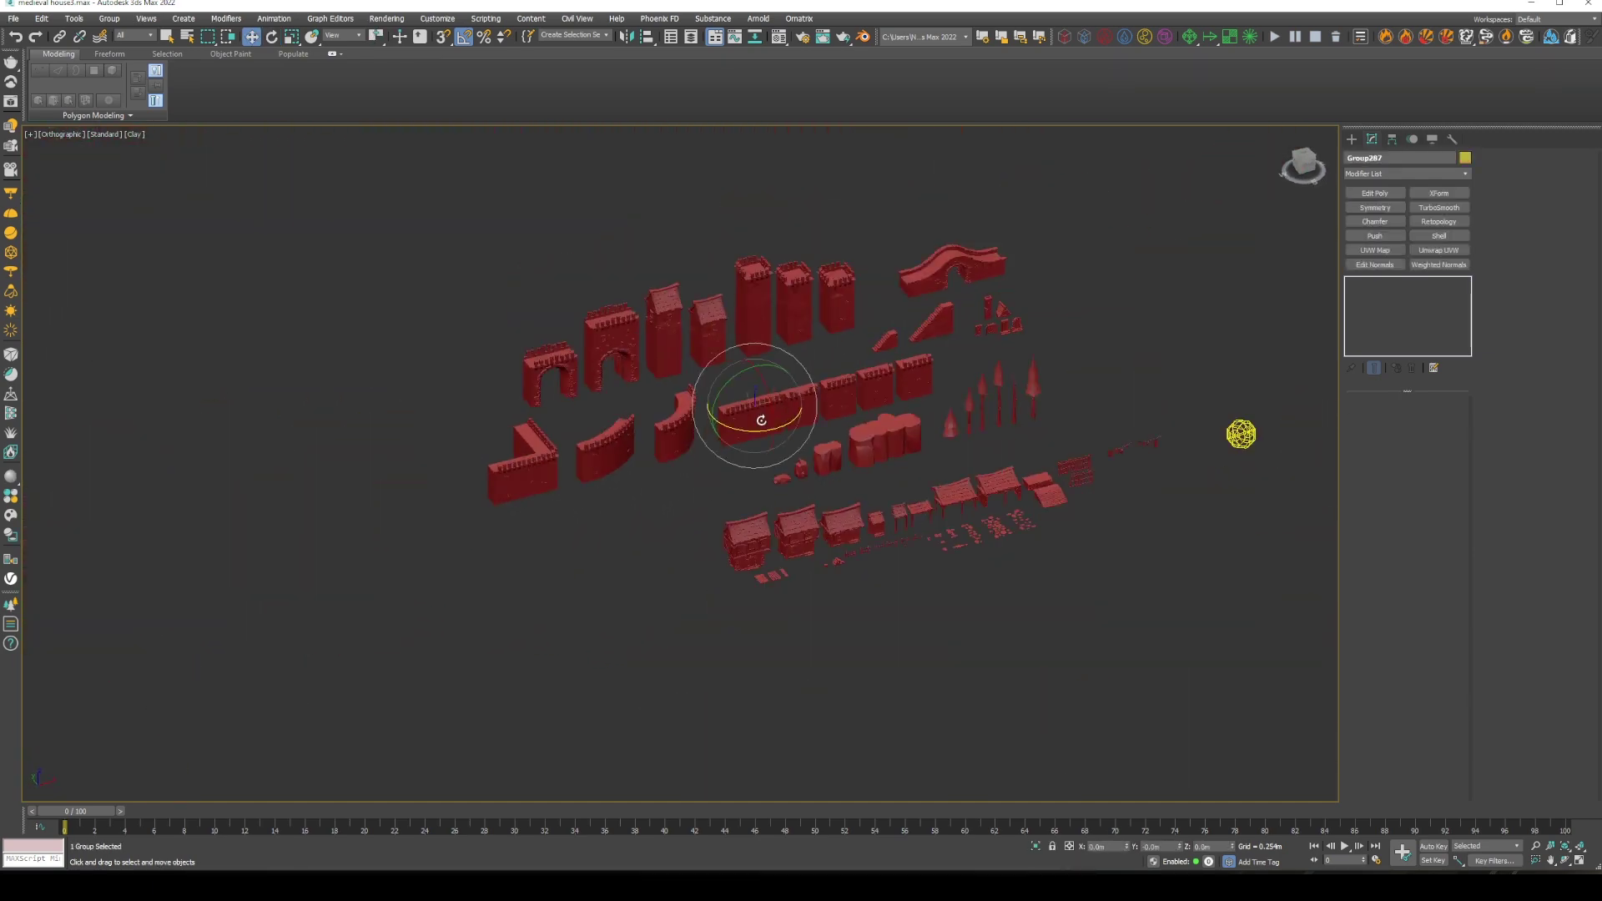
left_click_drag(775, 408, 409, 468, "shift")
left_click(793, 490)
key("z")
Pan toward the house planks and pick Standard Primitives > Cylinder
right_click(717, 442)
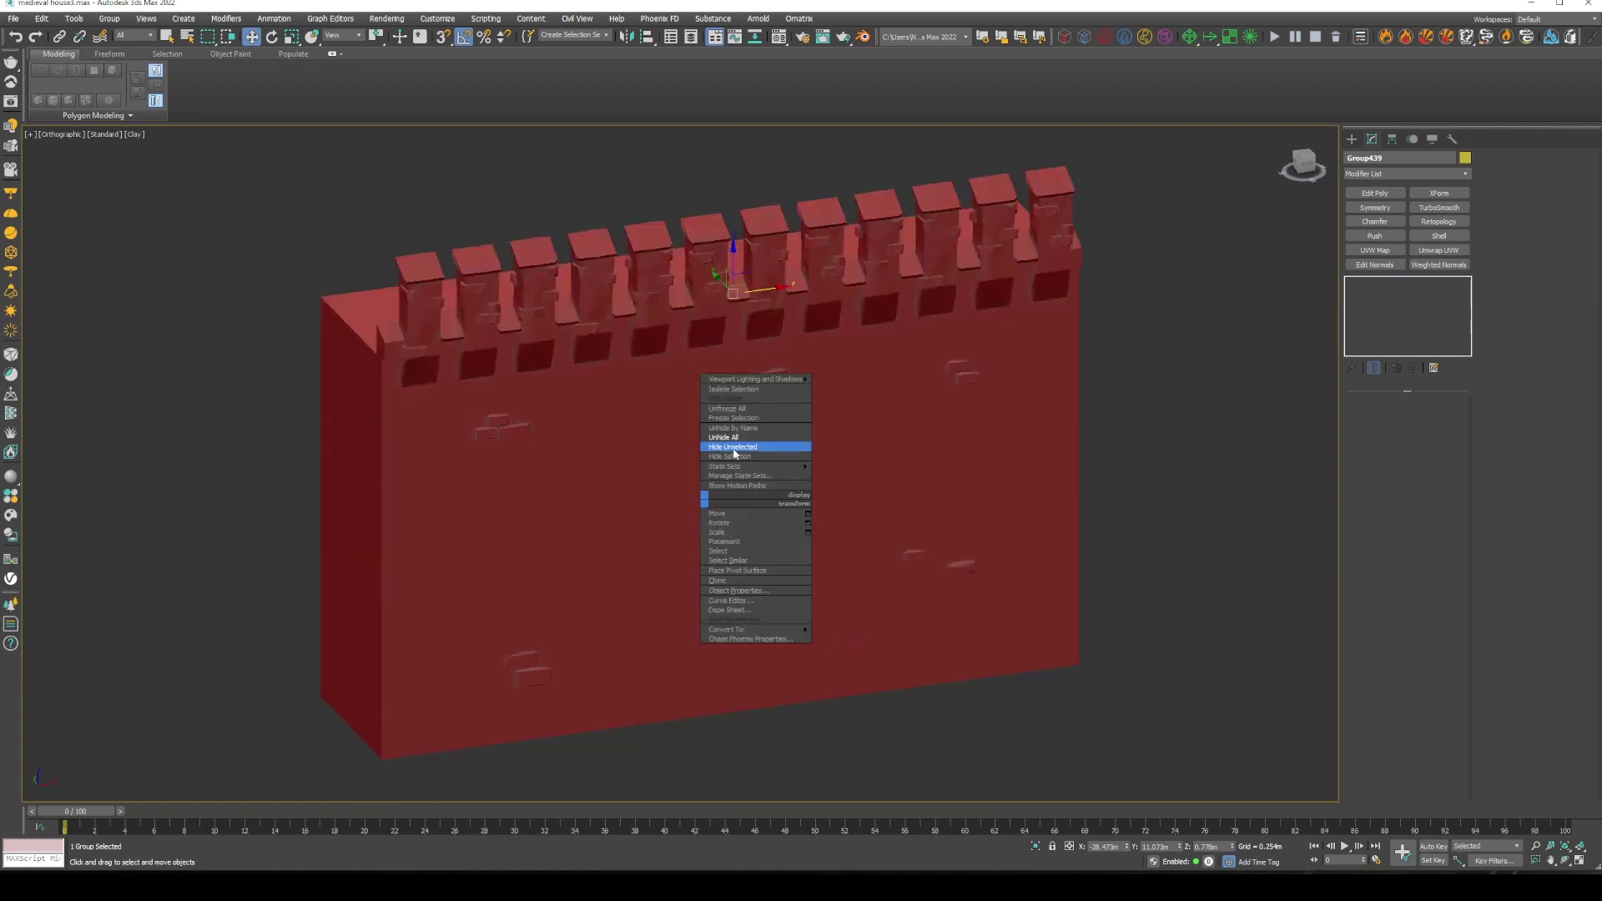
scroll(998, 459, "down", 5)
middle_click_drag(998, 460, 626, 469)
scroll(686, 466, "down", 3)
left_click(1351, 138)
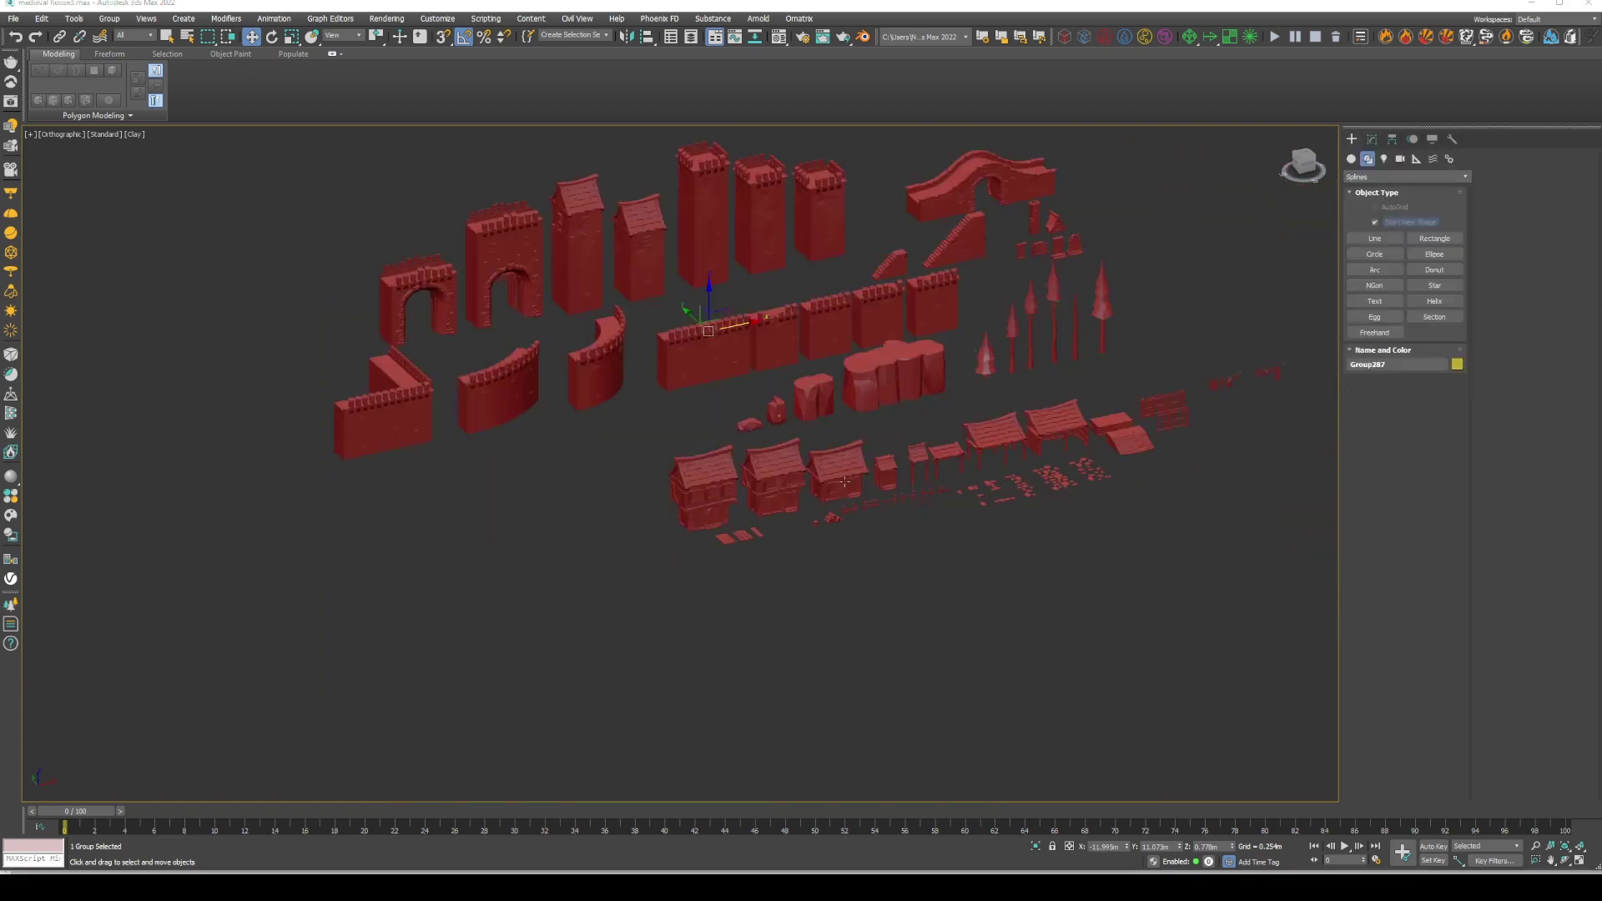
scroll(751, 468, "up", 8)
left_click(1373, 254)
Draw a cylinder beside the plank pieces and show edged faces
left_click(1369, 250)
scroll(705, 544, "up", 3)
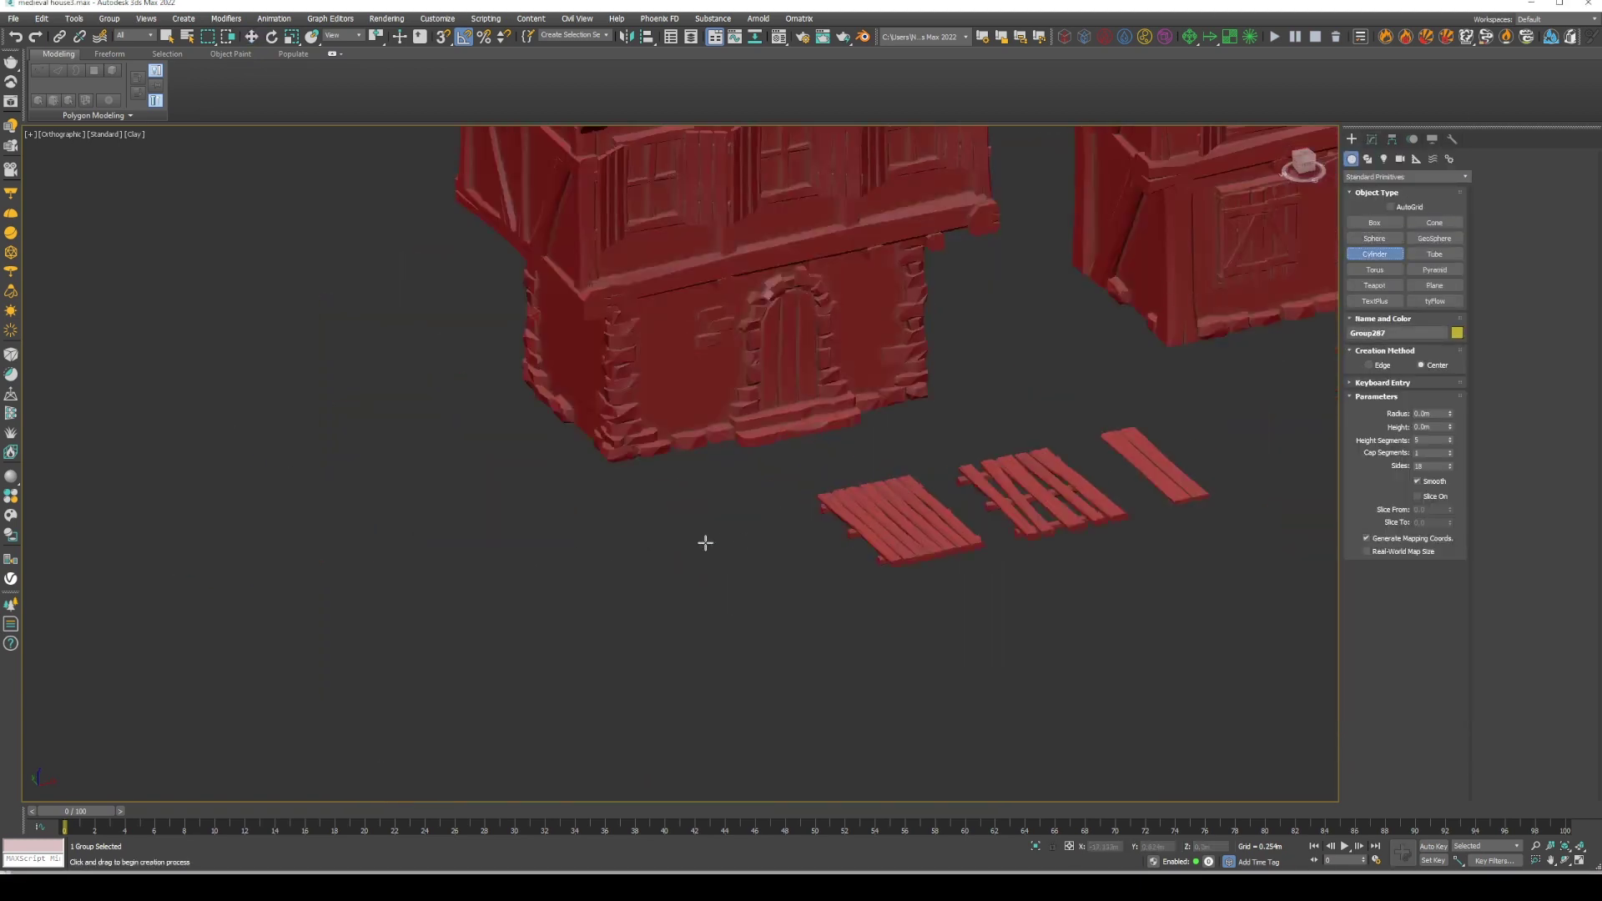
left_click_drag(705, 544, 784, 542)
left_click(748, 519)
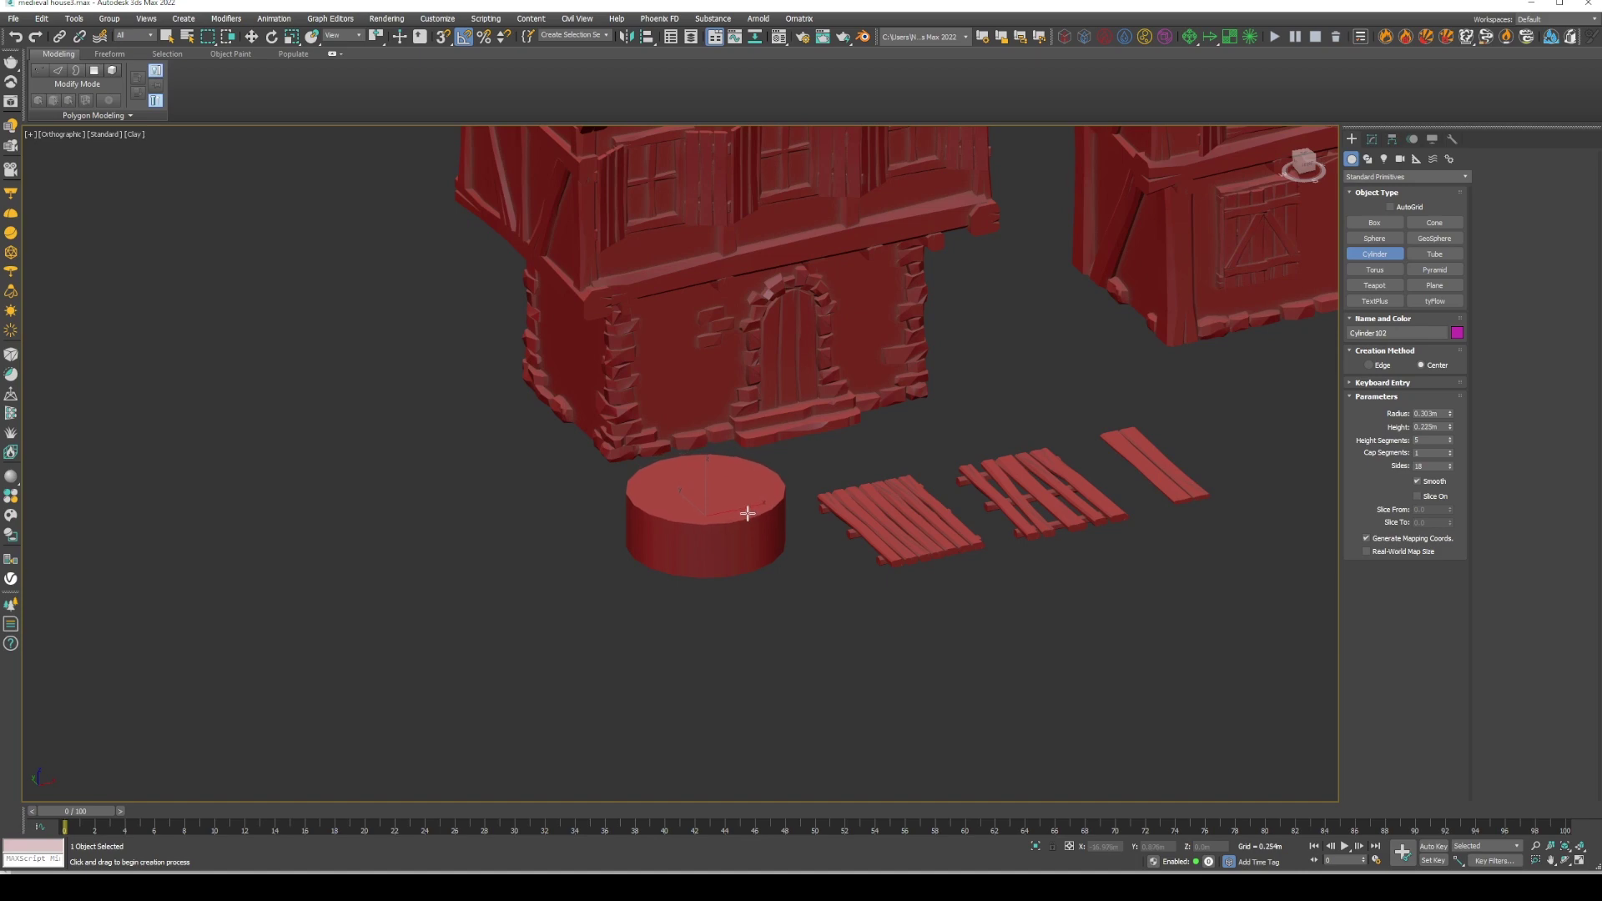
right_click(747, 513)
key("w")
key("F4")
scroll(667, 501, "up", 3)
left_click(1371, 138)
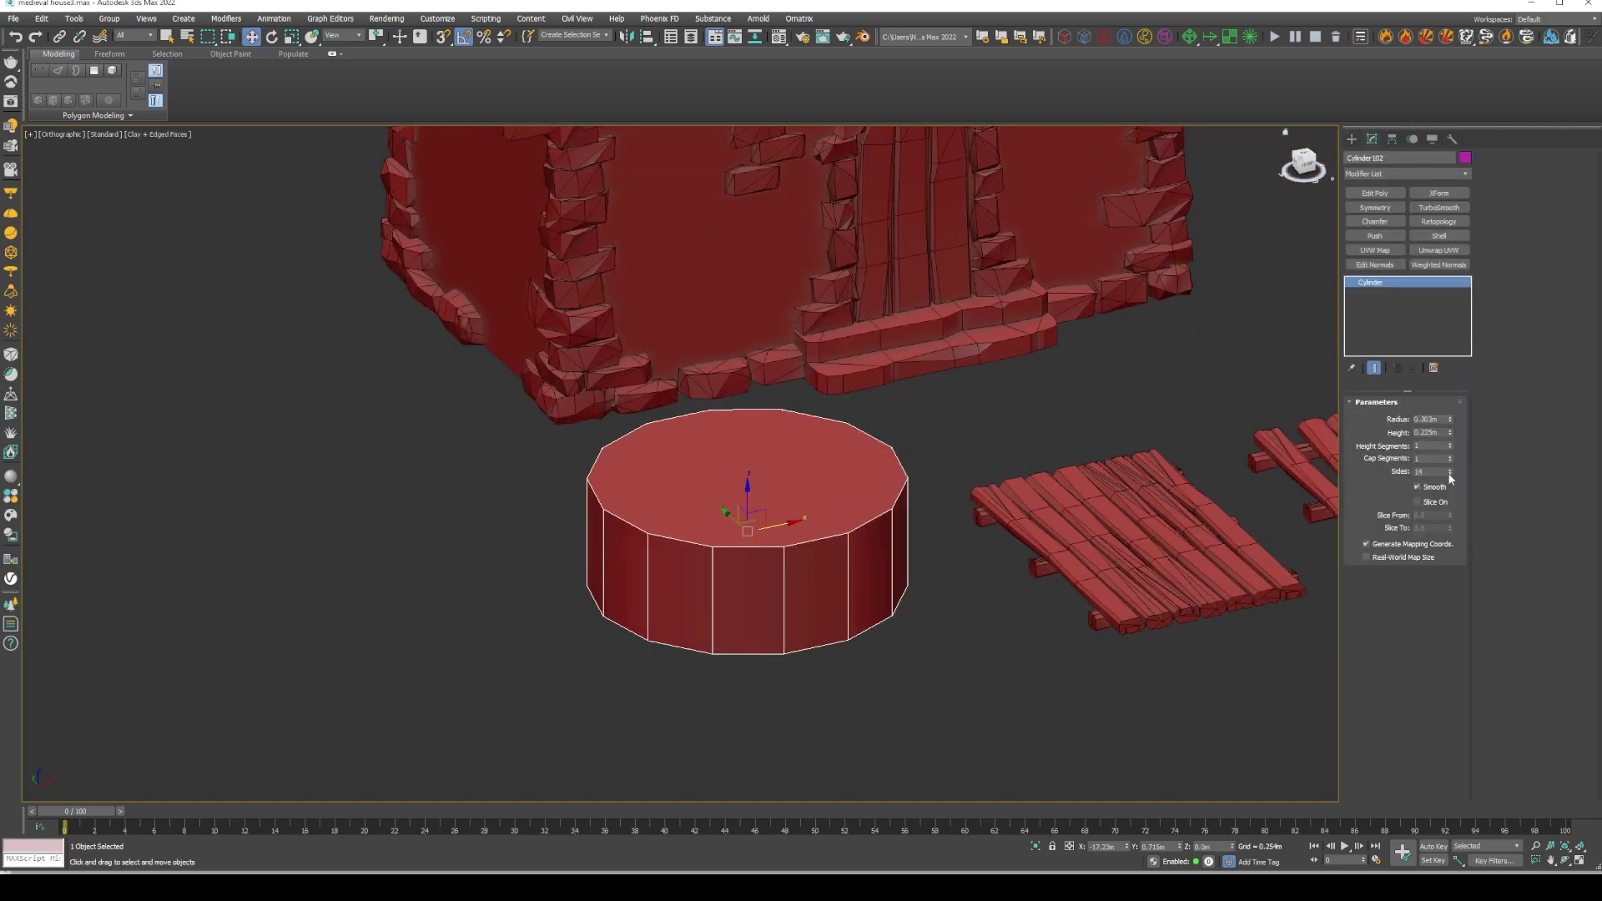
Convert the cylinder to Editable Poly, delete its top cap and pull the rim down into inner walls
right_click(1376, 281)
left_click(1401, 384)
key("4")
left_click(747, 467)
key("Delete")
left_click(850, 428)
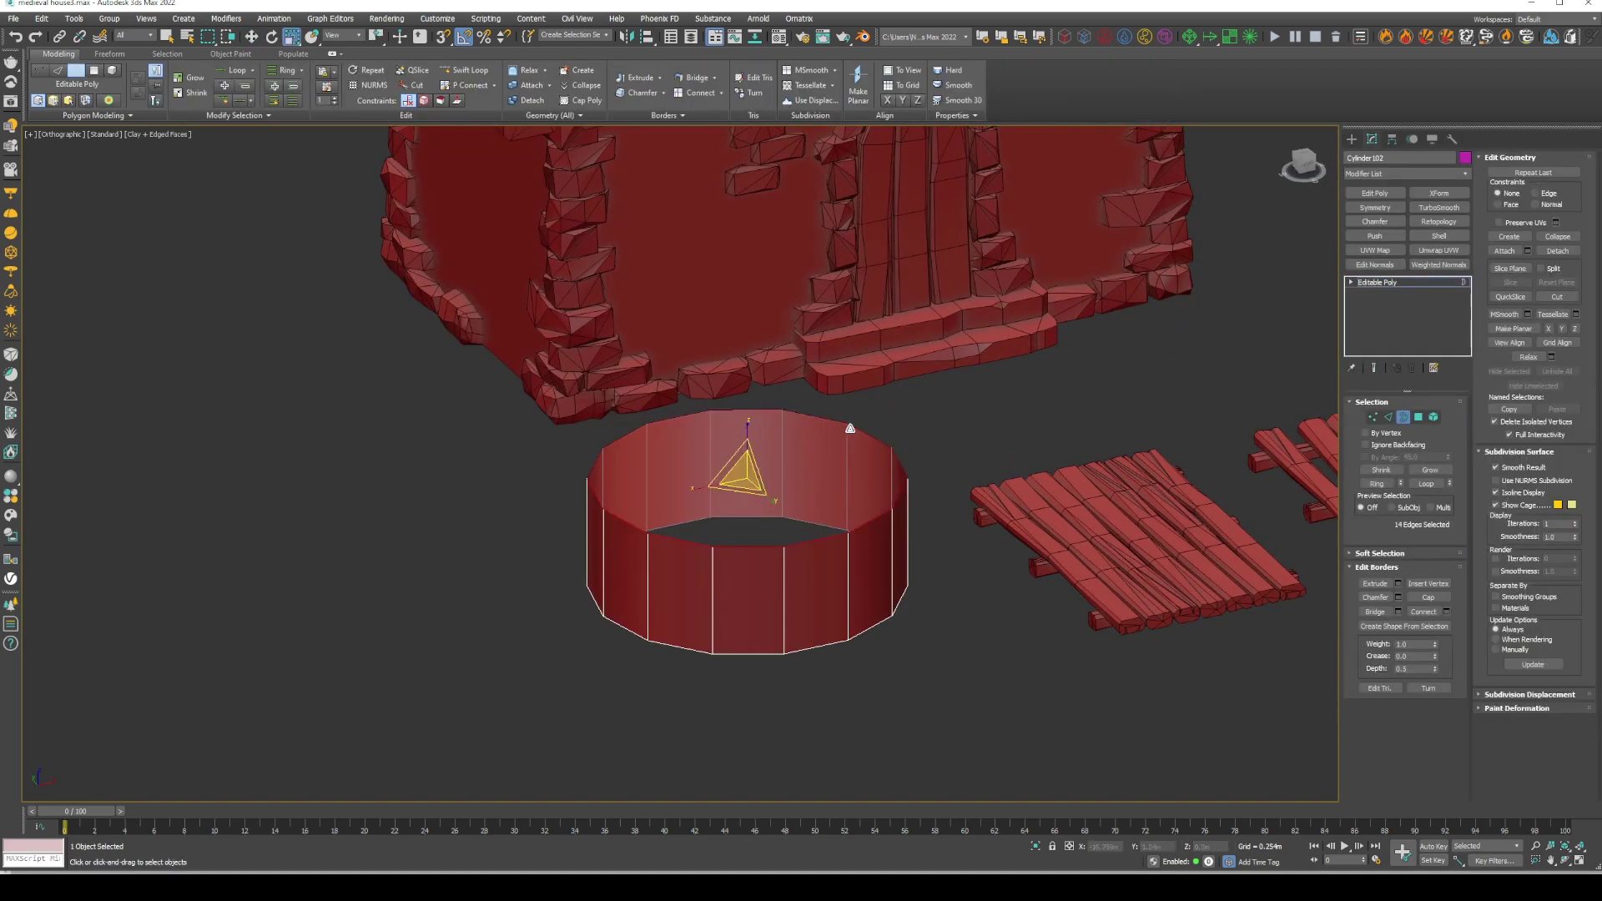
key("w")
left_click_drag(748, 451, 728, 622, "shift")
Scale all the well's polygons to about 64% width
left_click(1417, 417)
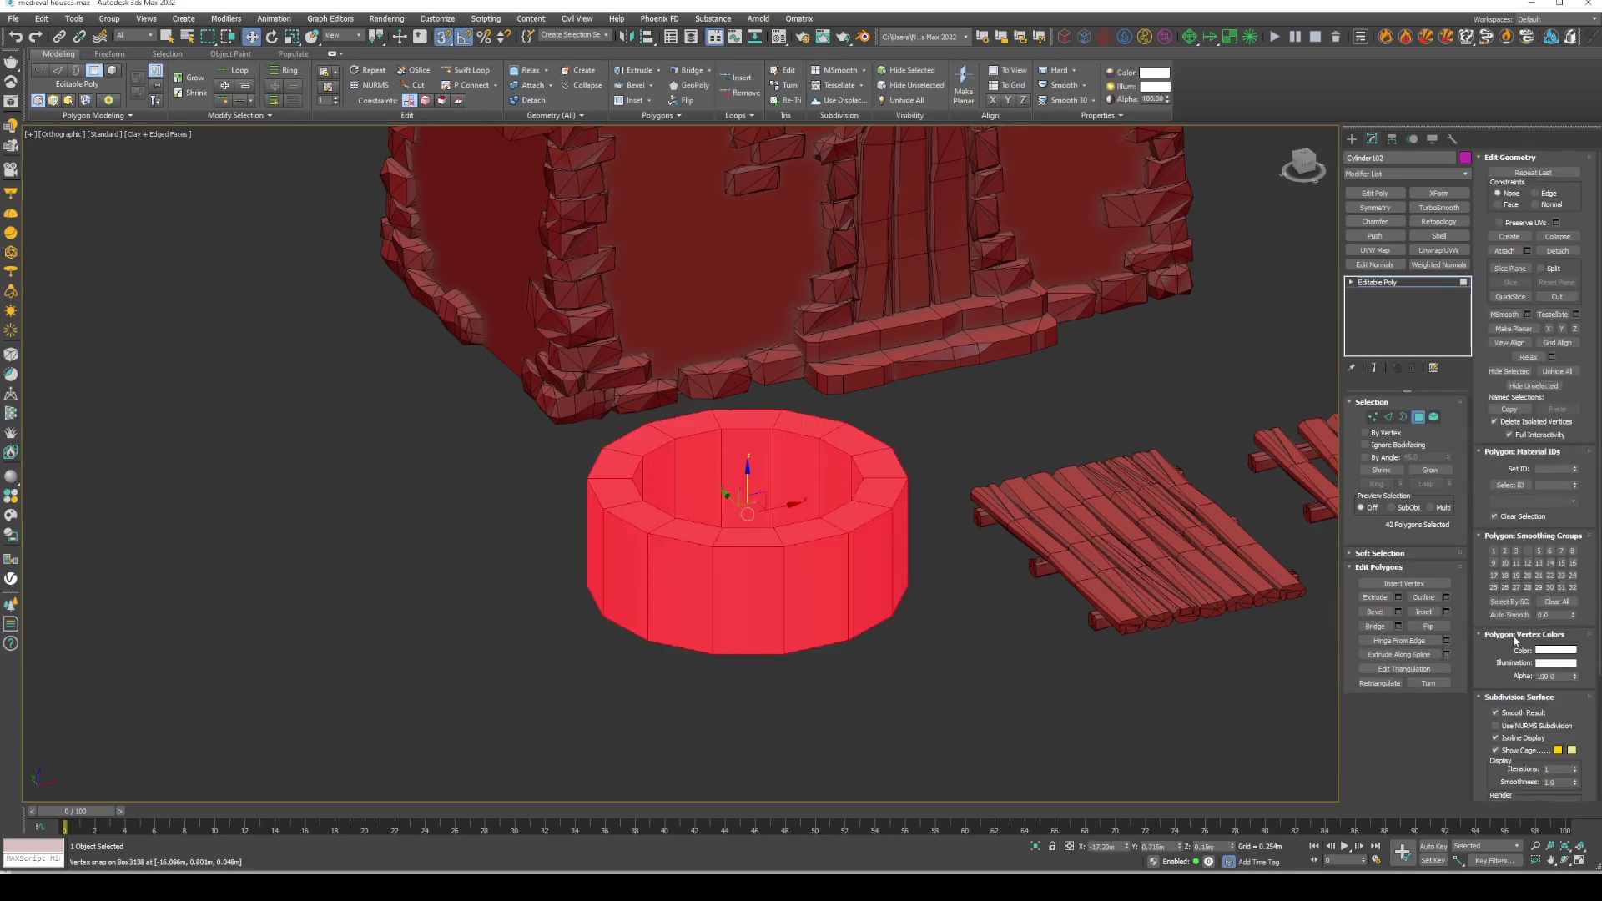
key("ctrl+a")
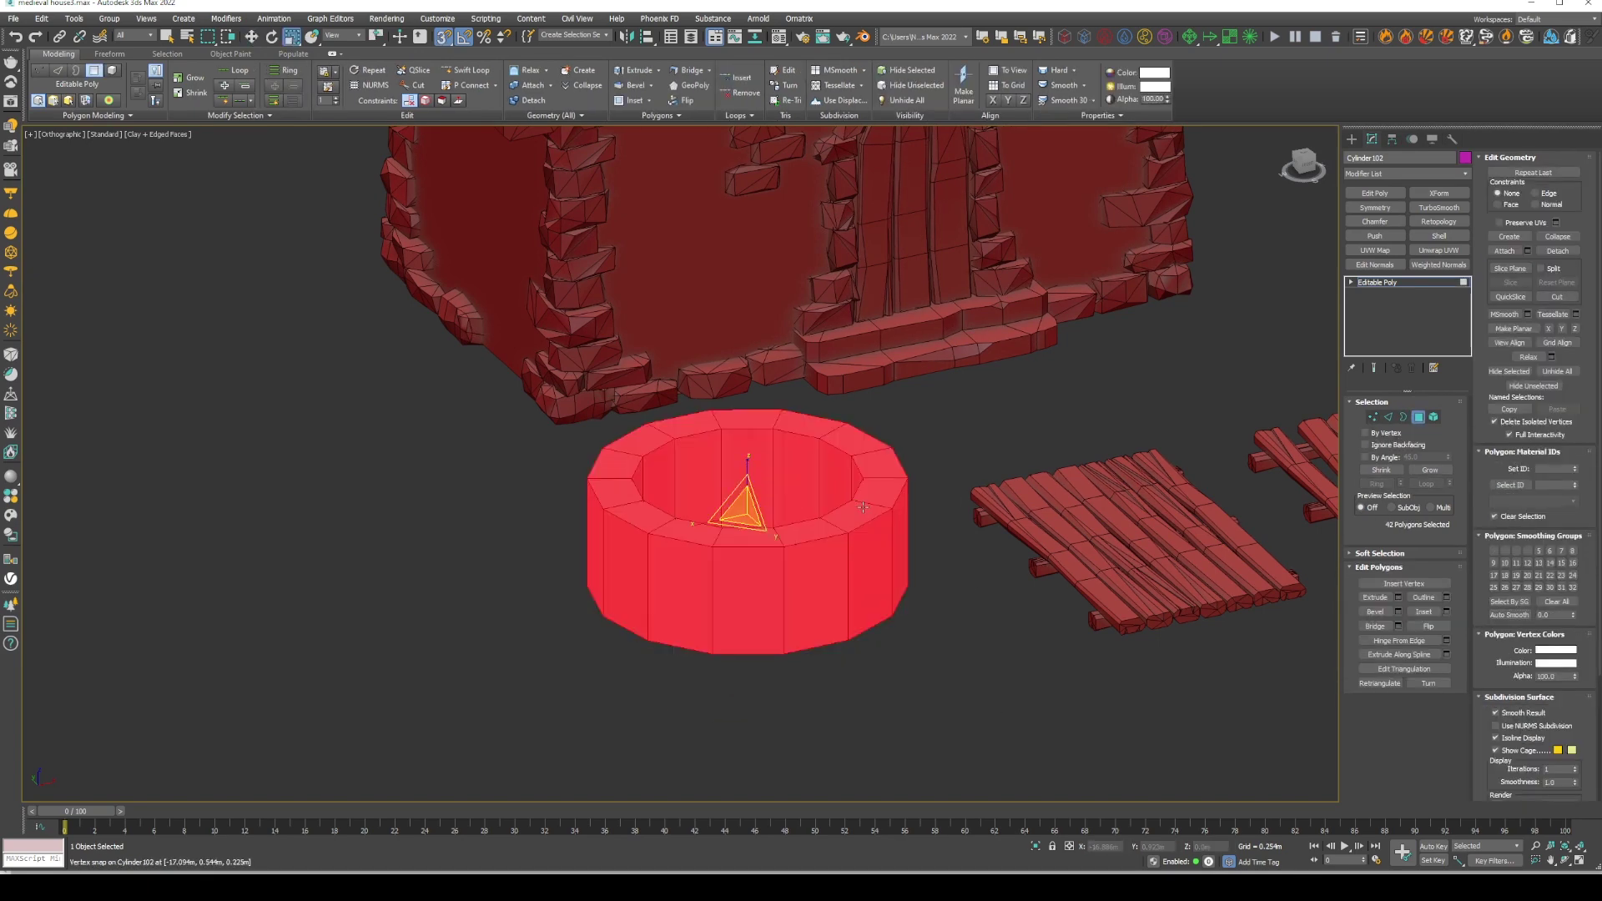
key("r")
left_click_drag(755, 496, 757, 509)
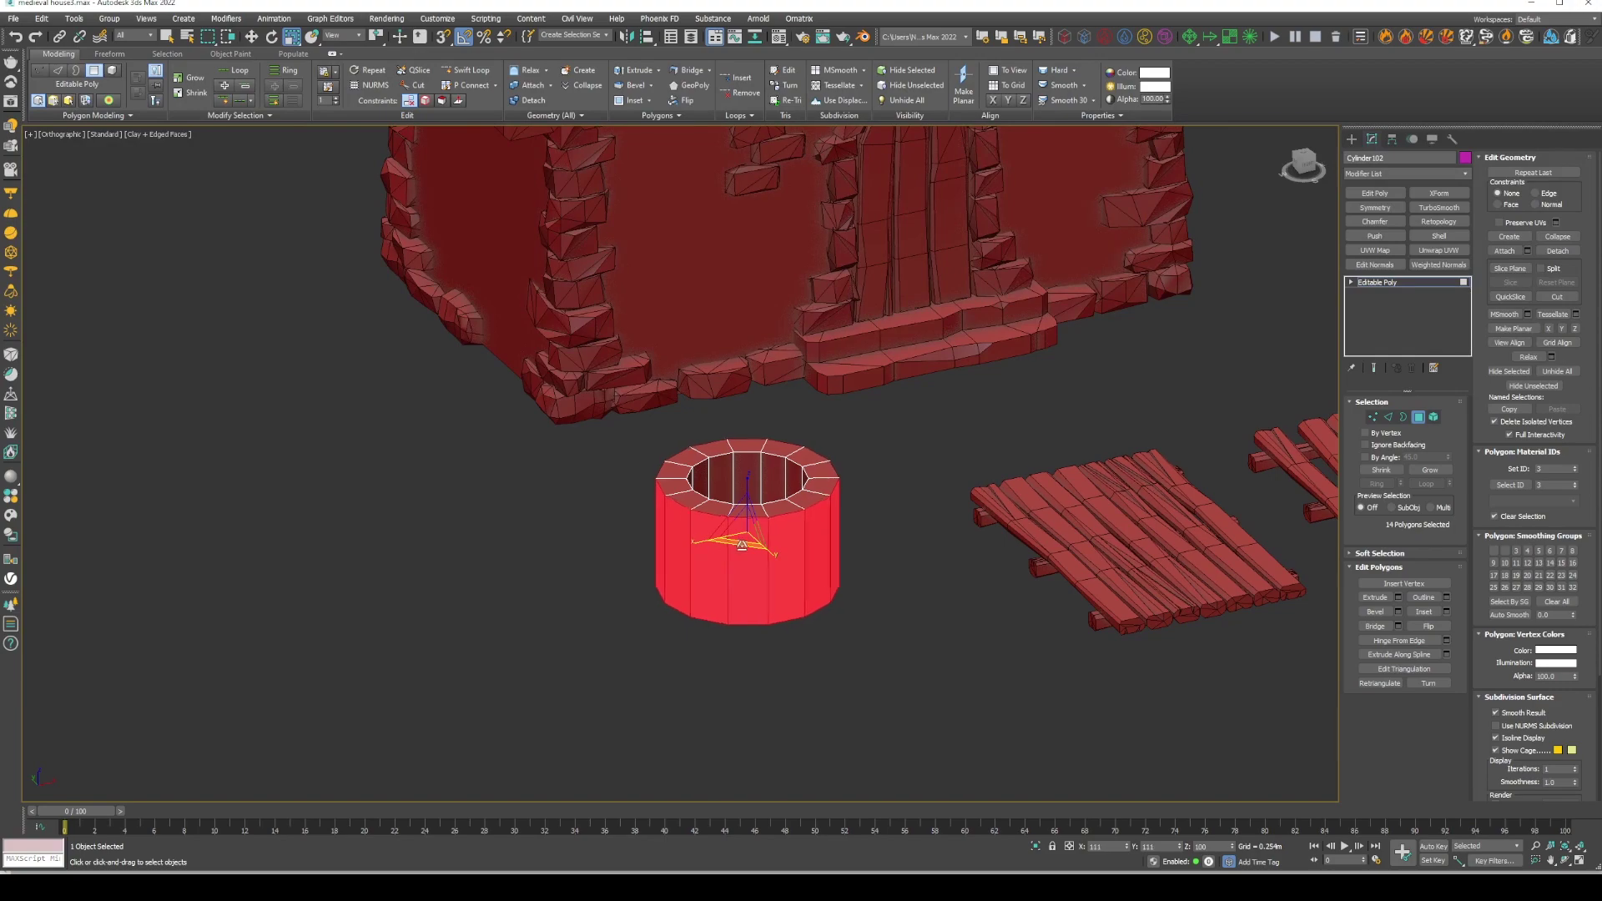
scroll(956, 393, "down", 5)
Move a top rail from the fence group toward the well and delete the rest of the fence
left_click(1104, 426)
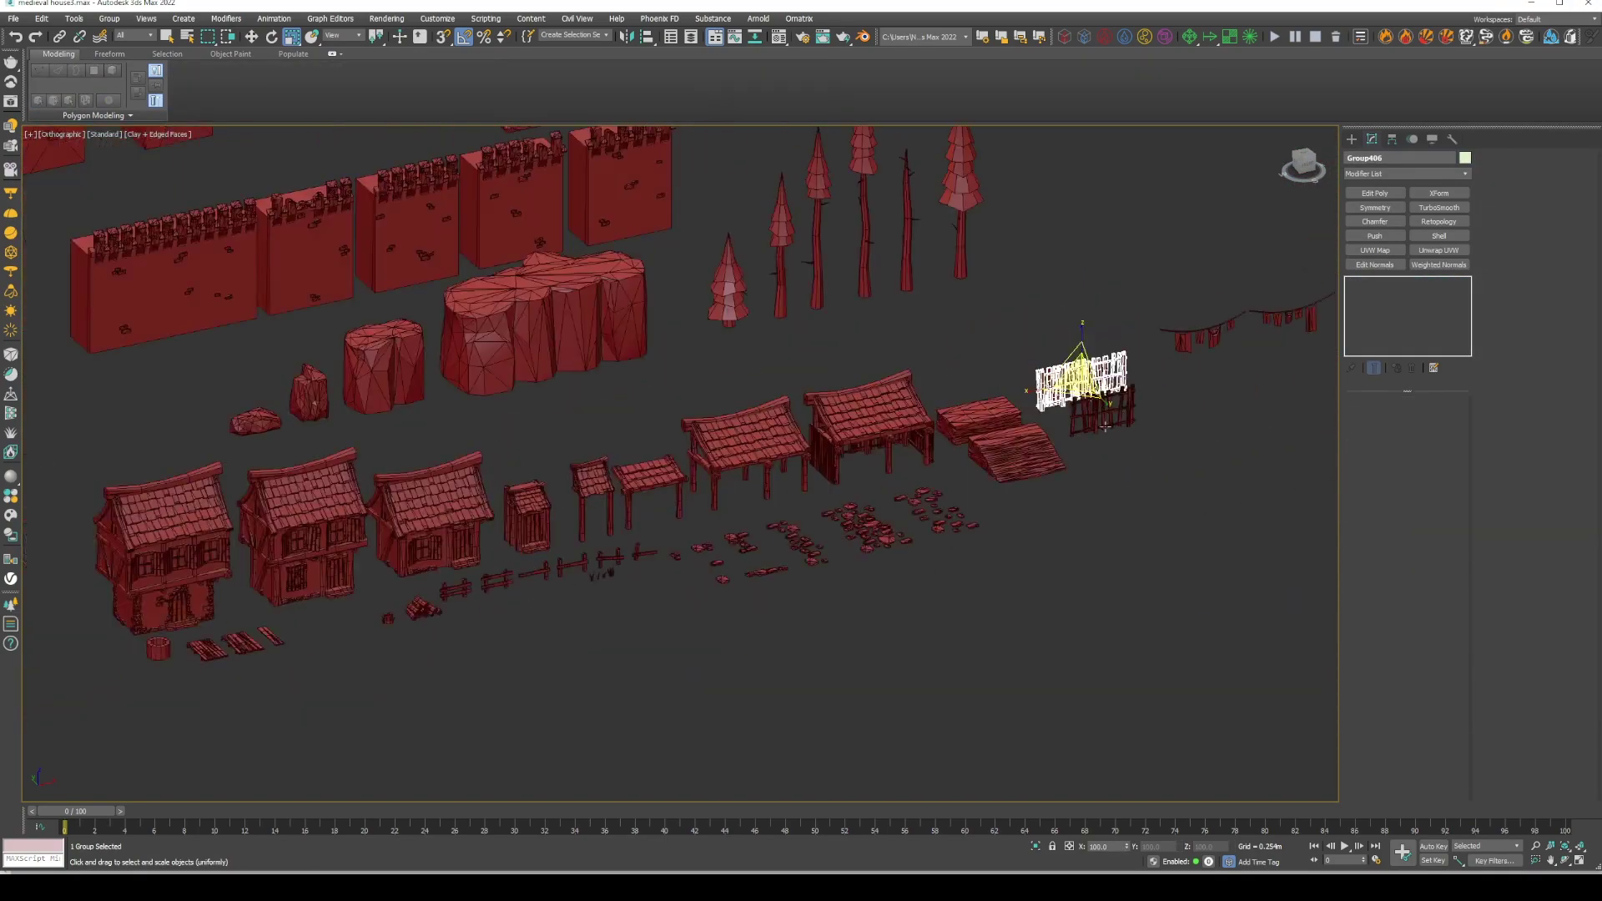
middle_click_drag(1104, 426, 1070, 409)
key("z")
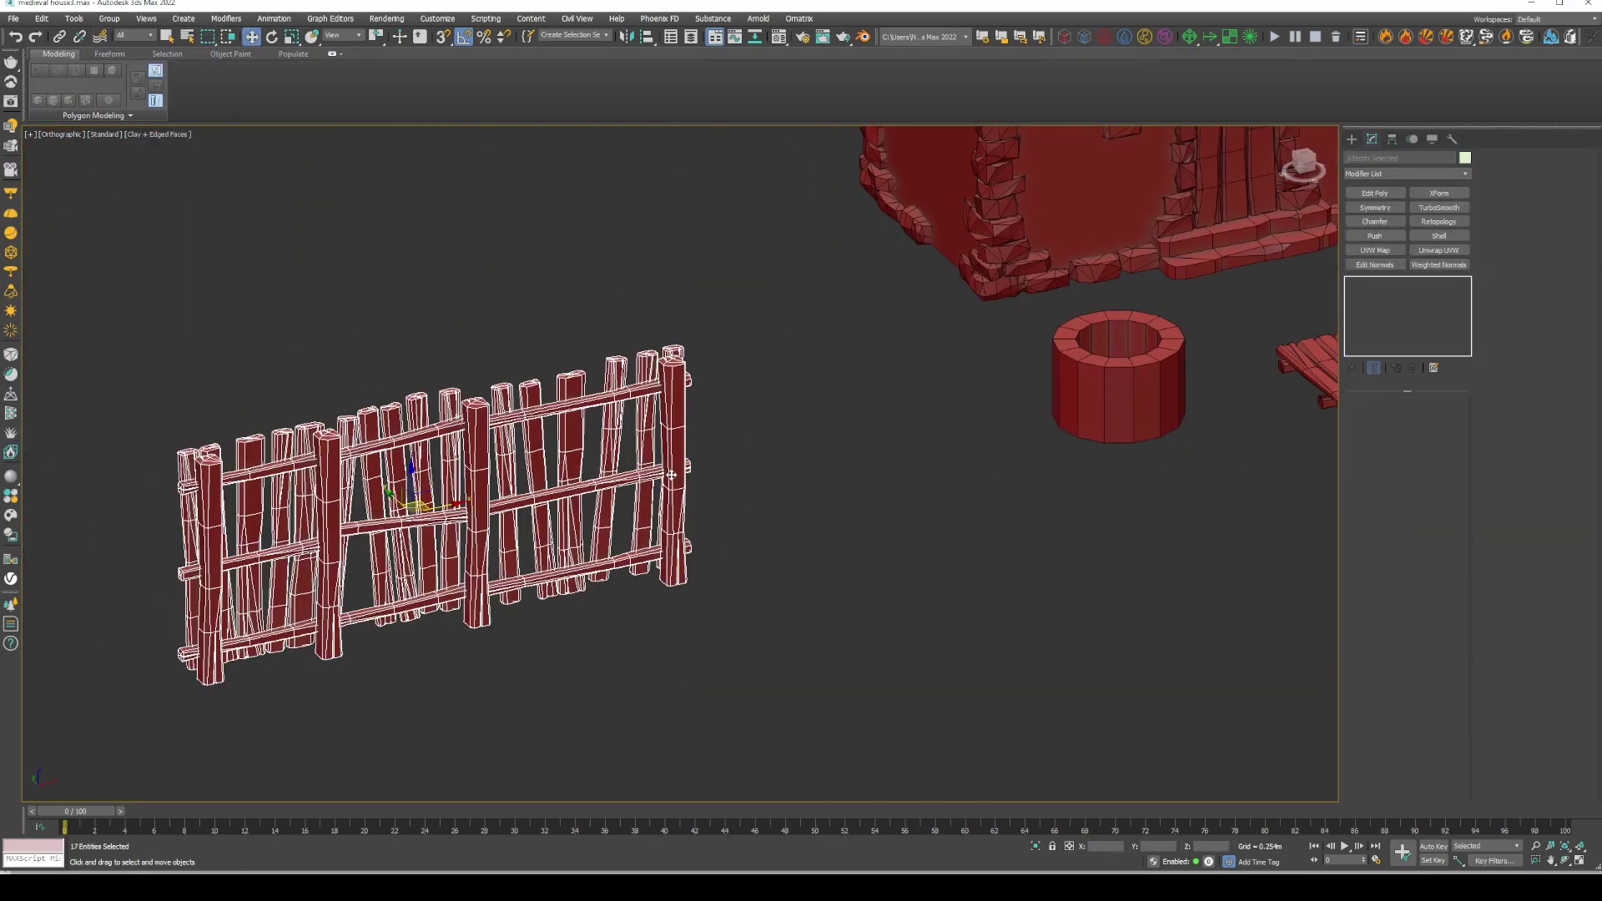
left_click(576, 402)
left_click_drag(576, 402, 805, 361)
left_click_drag(680, 314, 337, 599)
key("Delete")
scroll(674, 419, "up", 3)
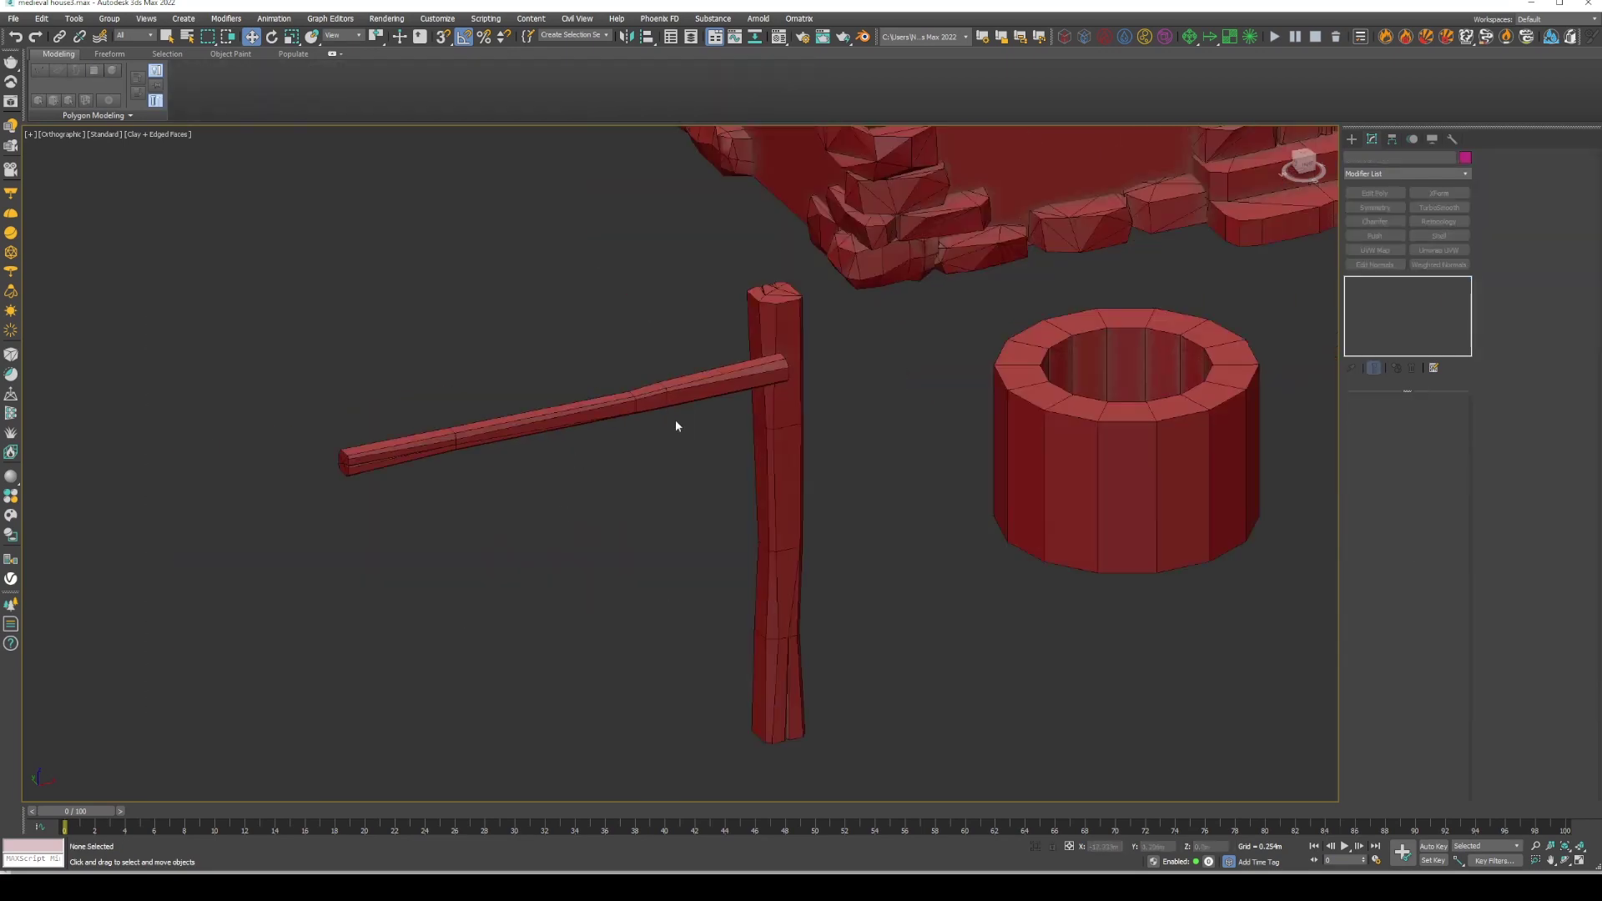
Clone the upright post to the well's other side
left_click(663, 501)
scroll(956, 494, "down", 2)
scroll(956, 494, "up", 2)
scroll(951, 484, "up", 2)
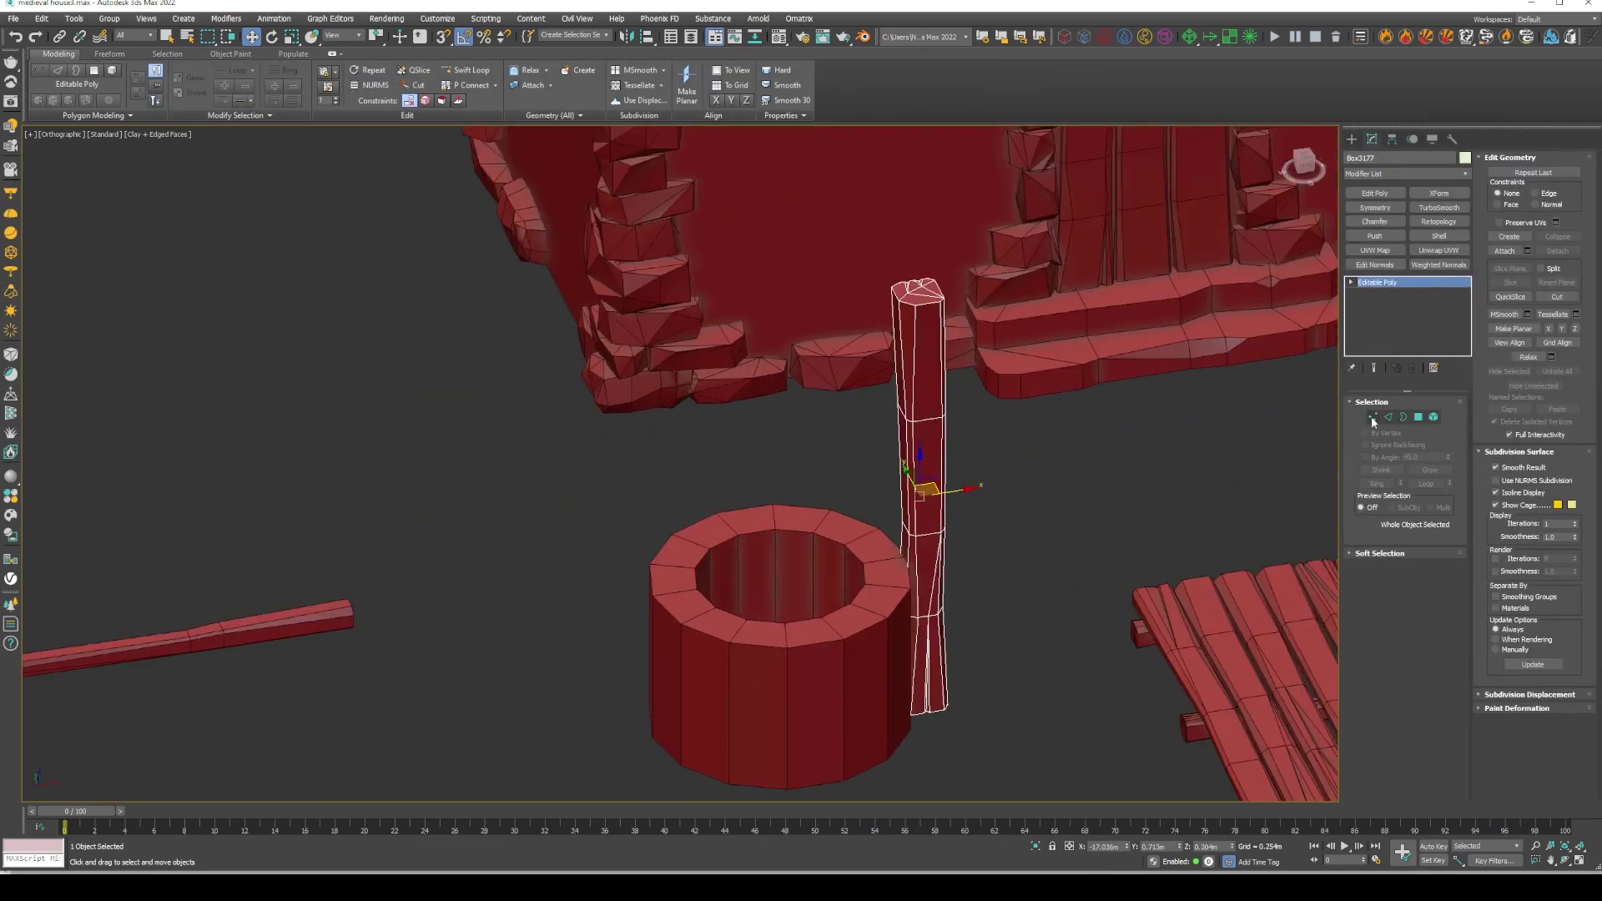
key("1")
key("1")
left_click_drag(959, 536, 669, 584, "shift")
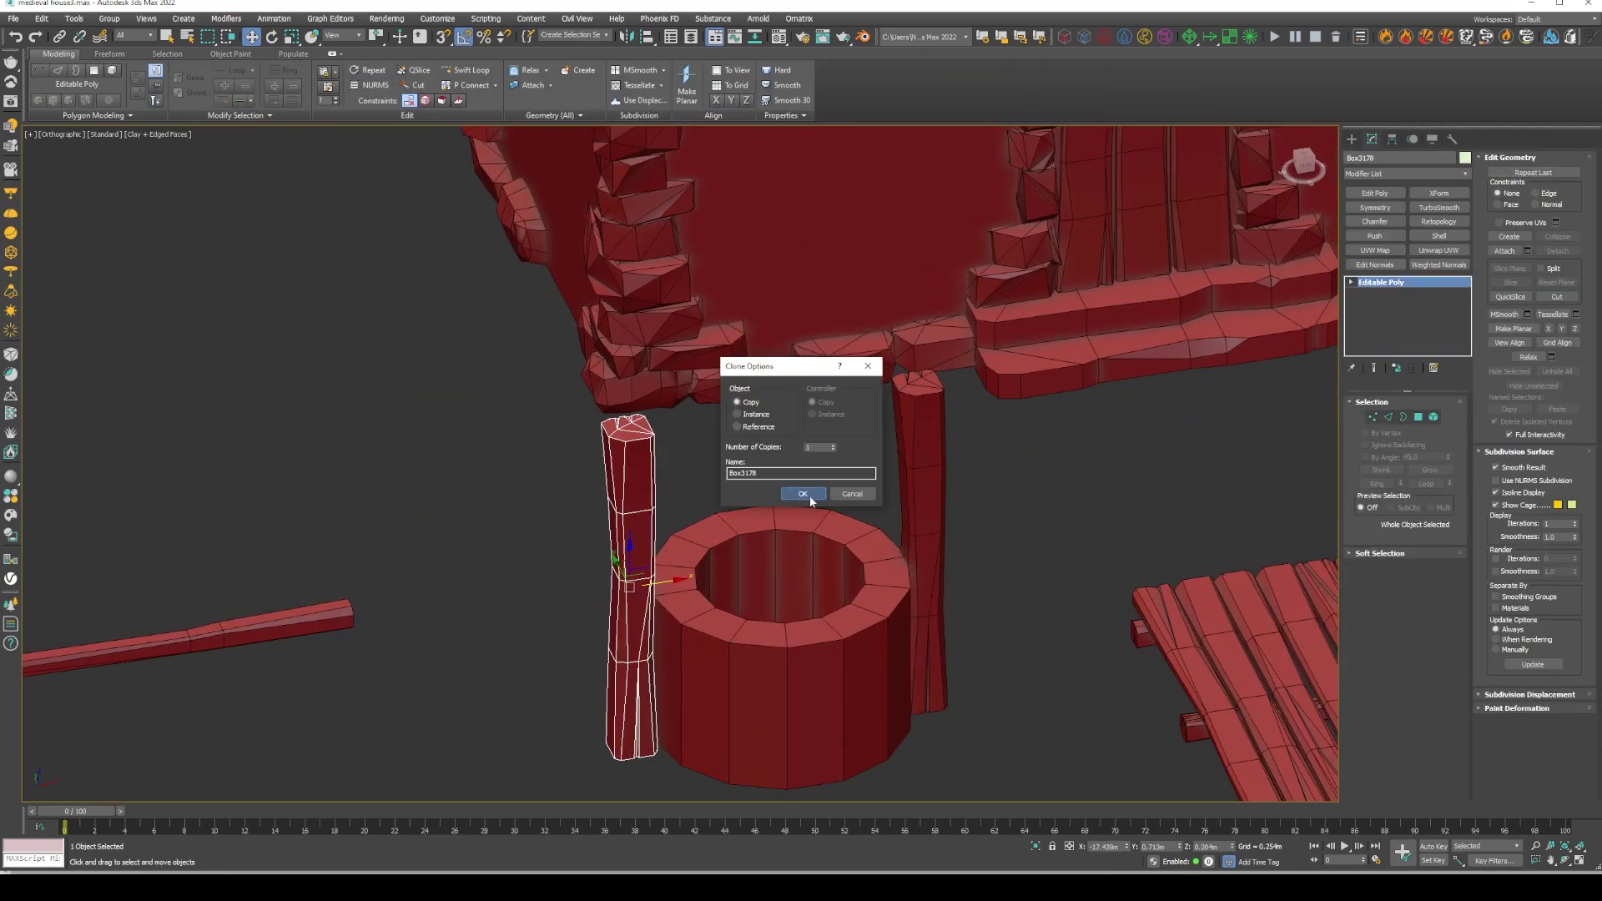
key("Return")
key("e")
Lay the rail across the well onto both post tops
mouse_move(249, 623)
left_mouse_down()
mouse_move(573, 590)
mouse_move(715, 472)
mouse_move(715, 412)
mouse_move(735, 546)
mouse_move(709, 465)
left_mouse_up()
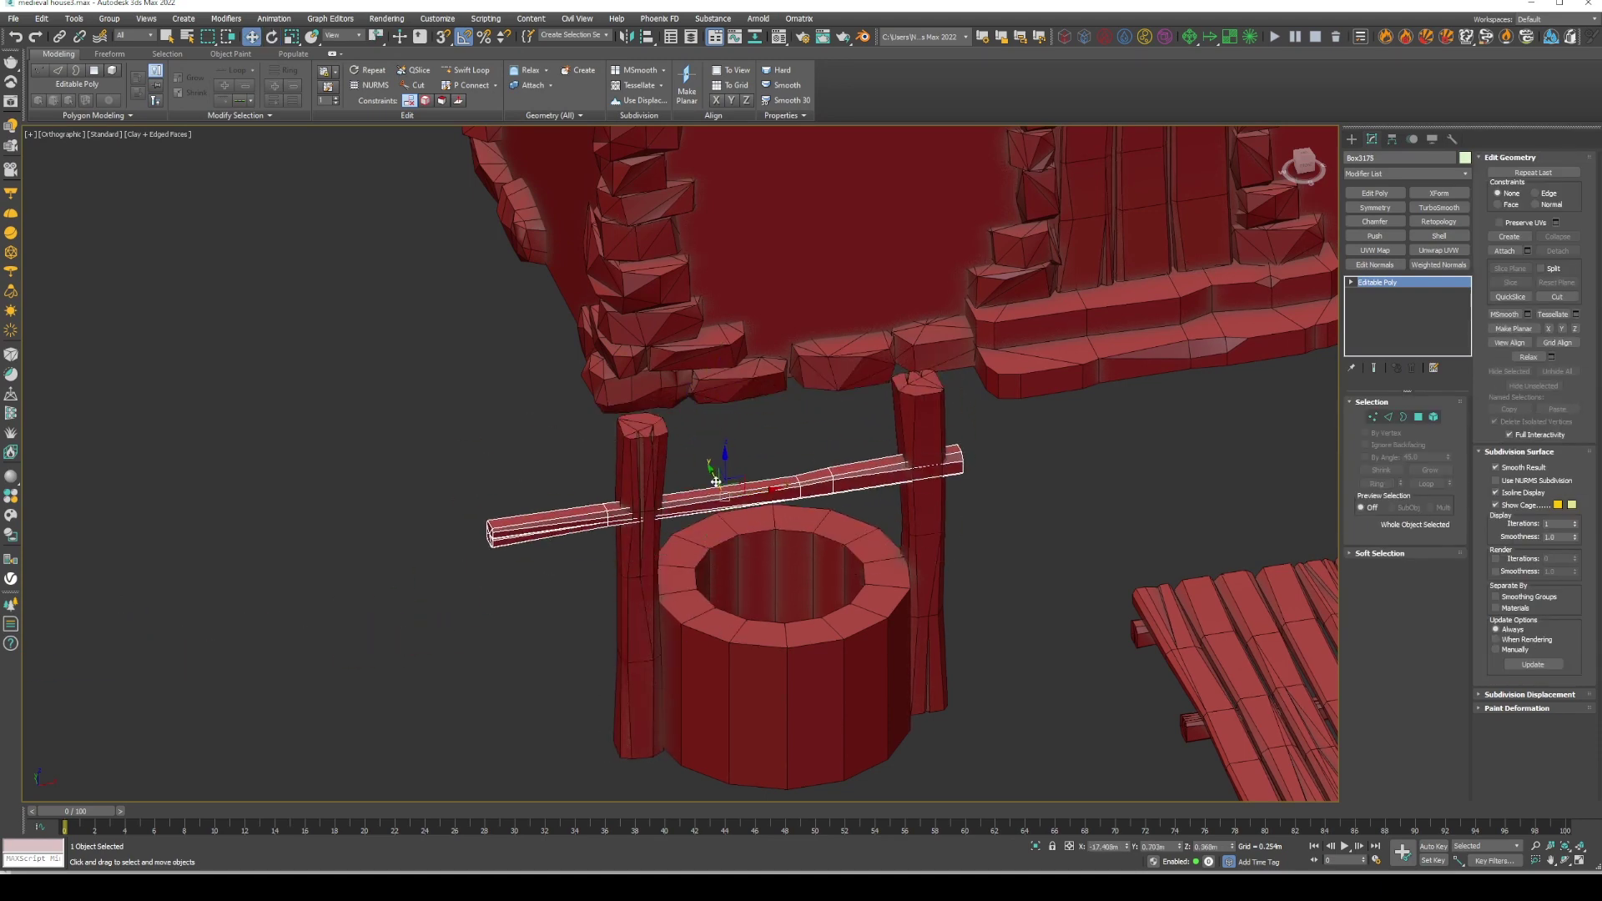
mouse_move(709, 464)
middle_mouse_down("alt")
mouse_move(750, 434)
mouse_move(836, 490)
middle_mouse_up("alt")
middle_click_drag(801, 356, 876, 501, "alt")
scroll(875, 501, "down", 3)
scroll(913, 592, "up", 4)
left_click(913, 593)
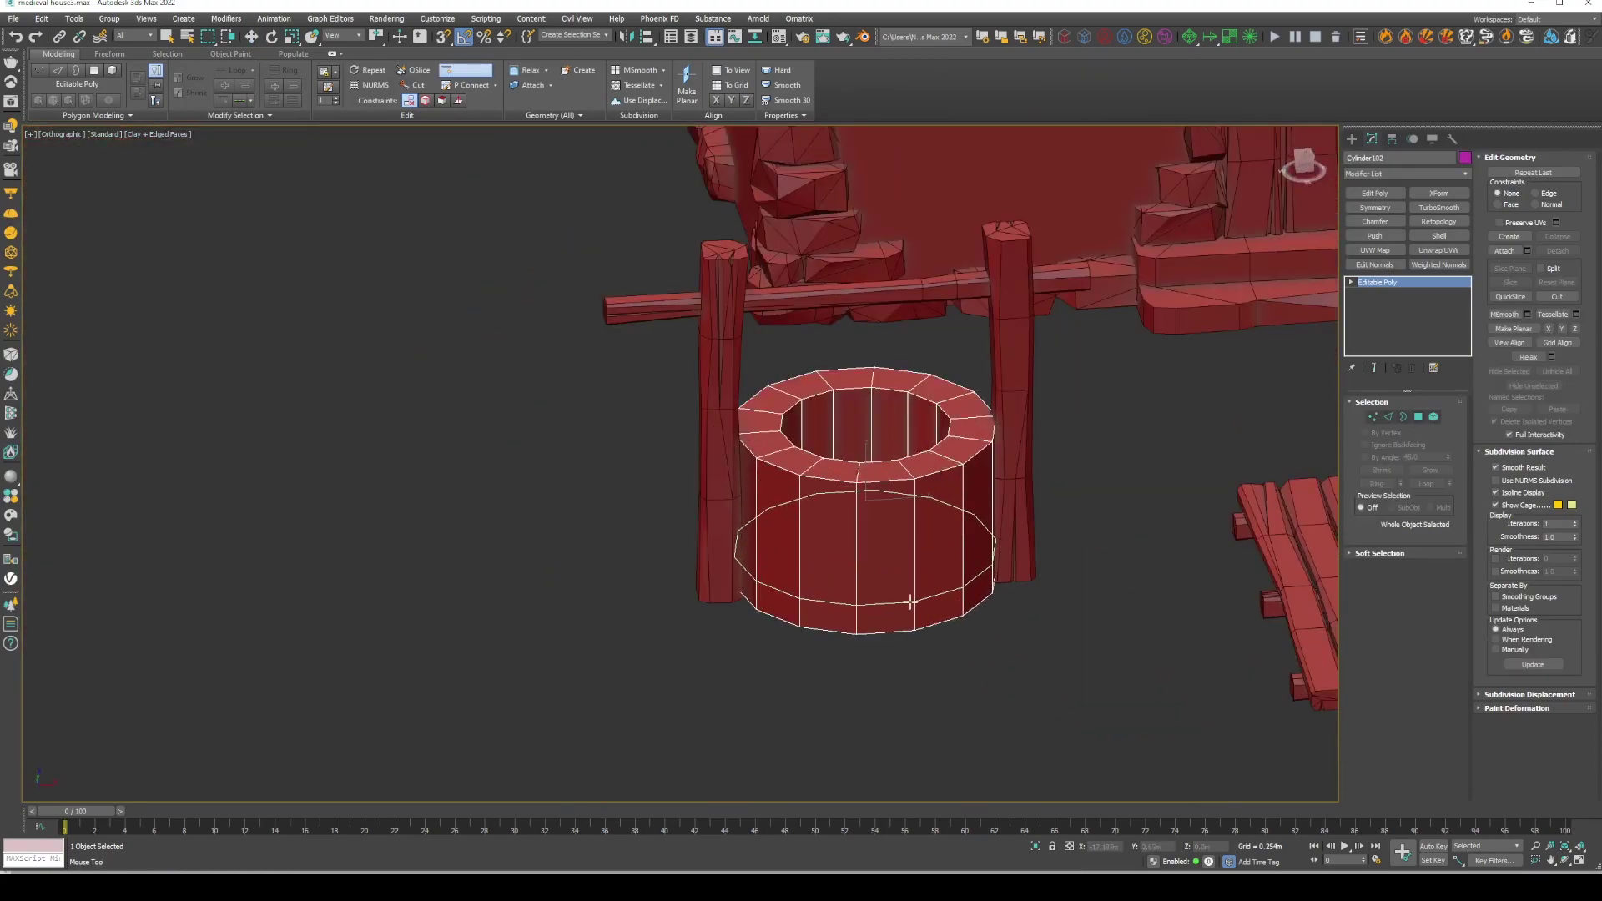
Add a TurboSmooth modifier to the well
key("w")
scroll(921, 516, "up", 2)
middle_click_drag(921, 516, 1381, 415, "alt")
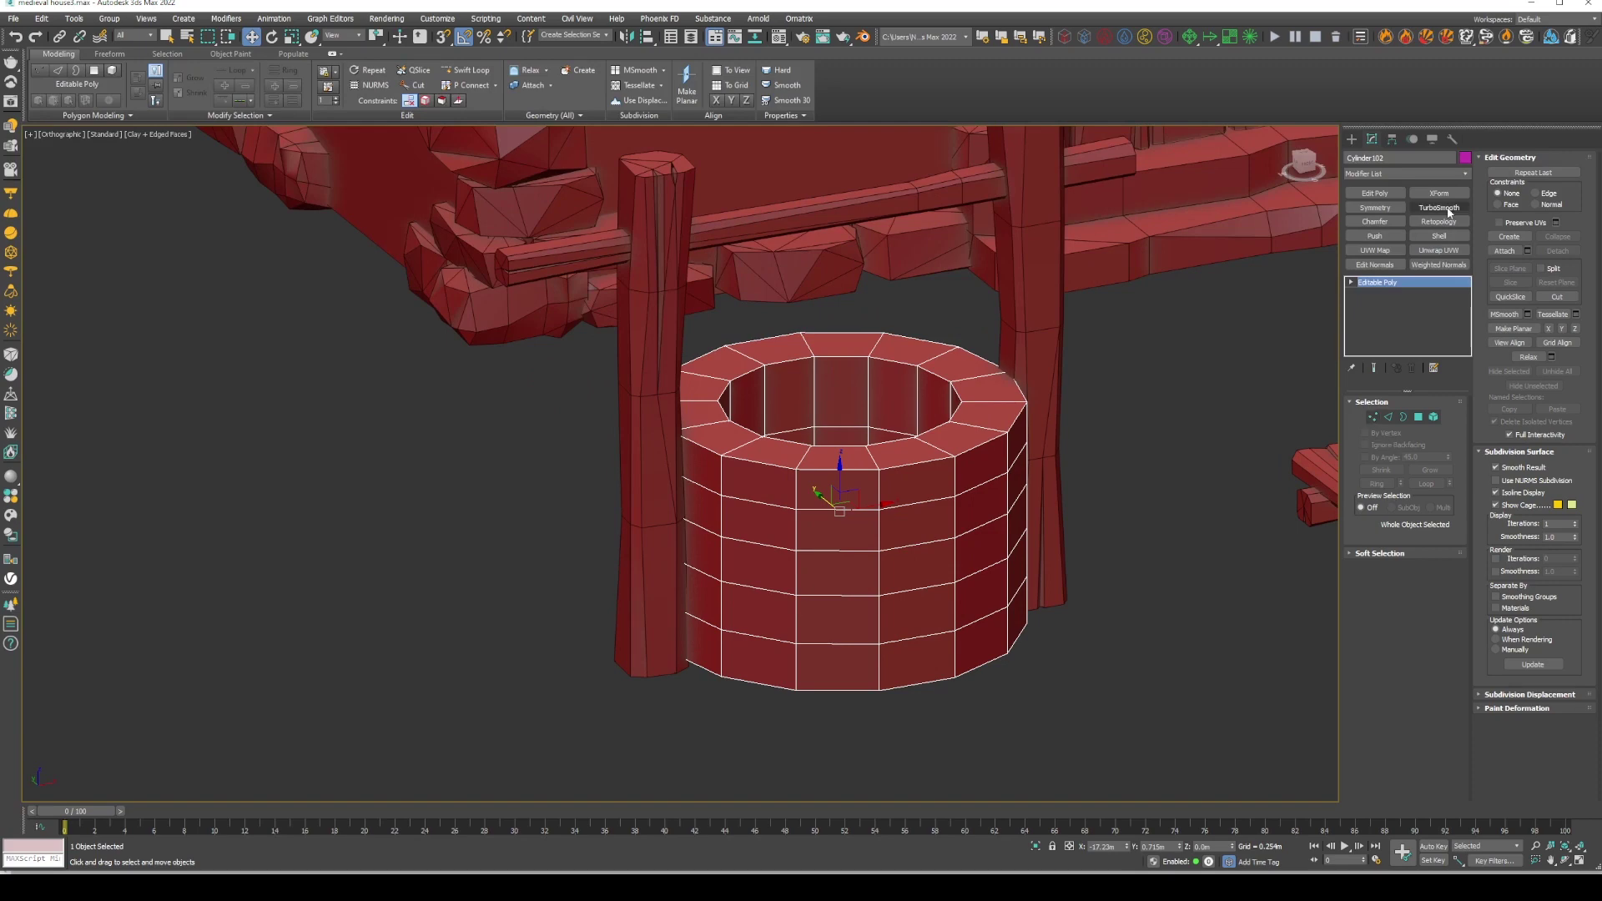
key("4")
key("ctrl+a")
key("ctrl+d")
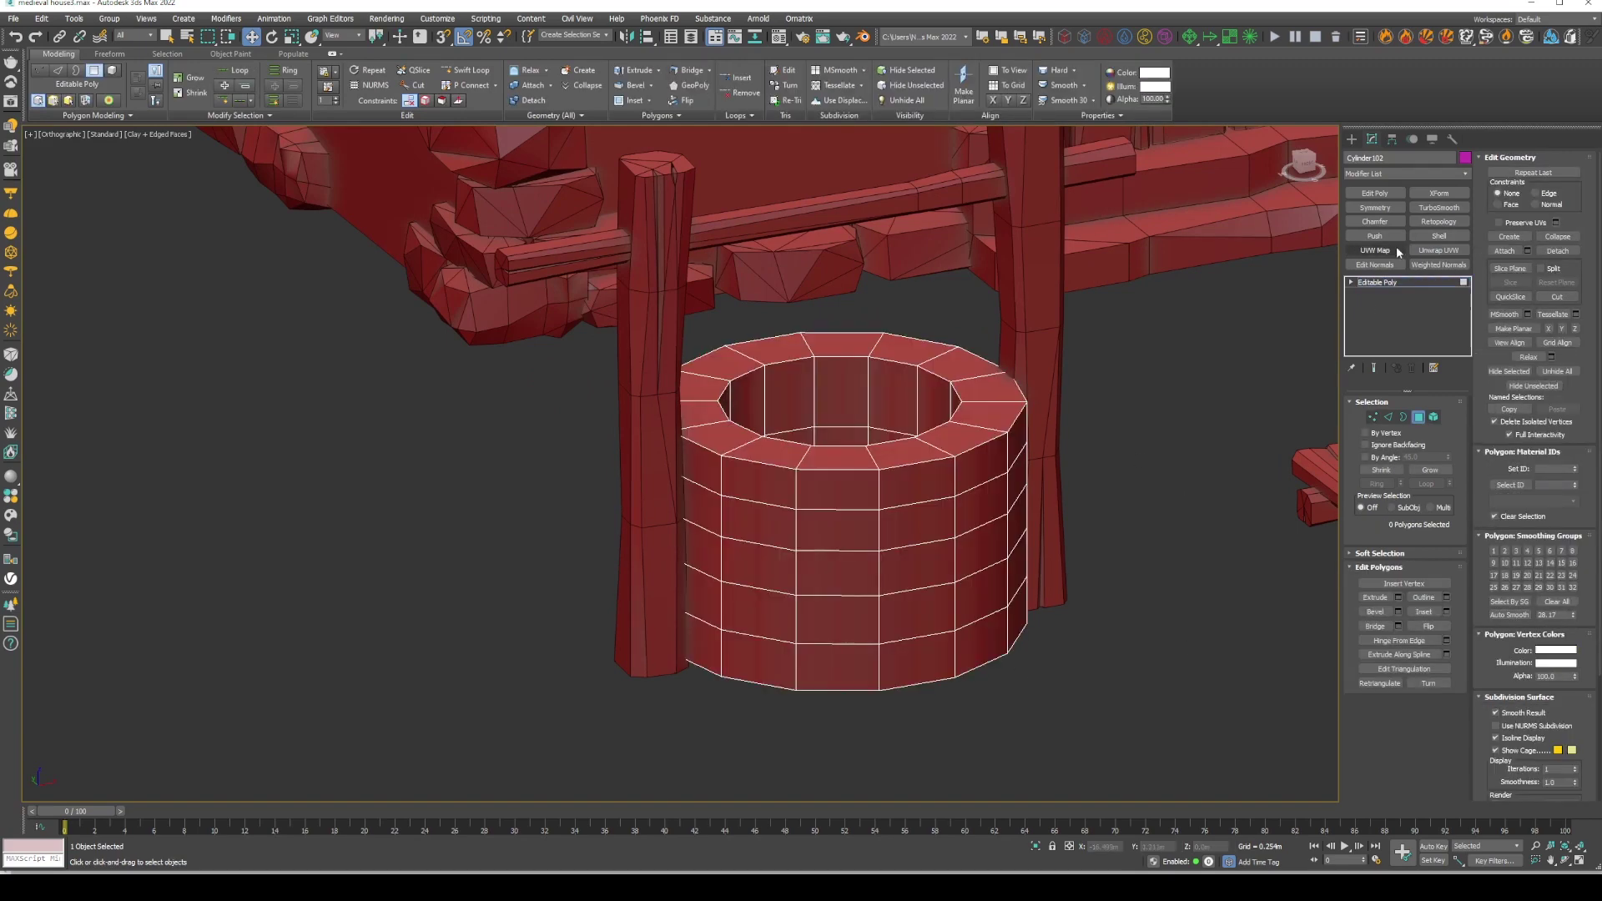
left_click(1438, 207)
Stack a Noise modifier on the well with Scale lowered to about 1.5
left_click(1383, 175)
left_click(1375, 297)
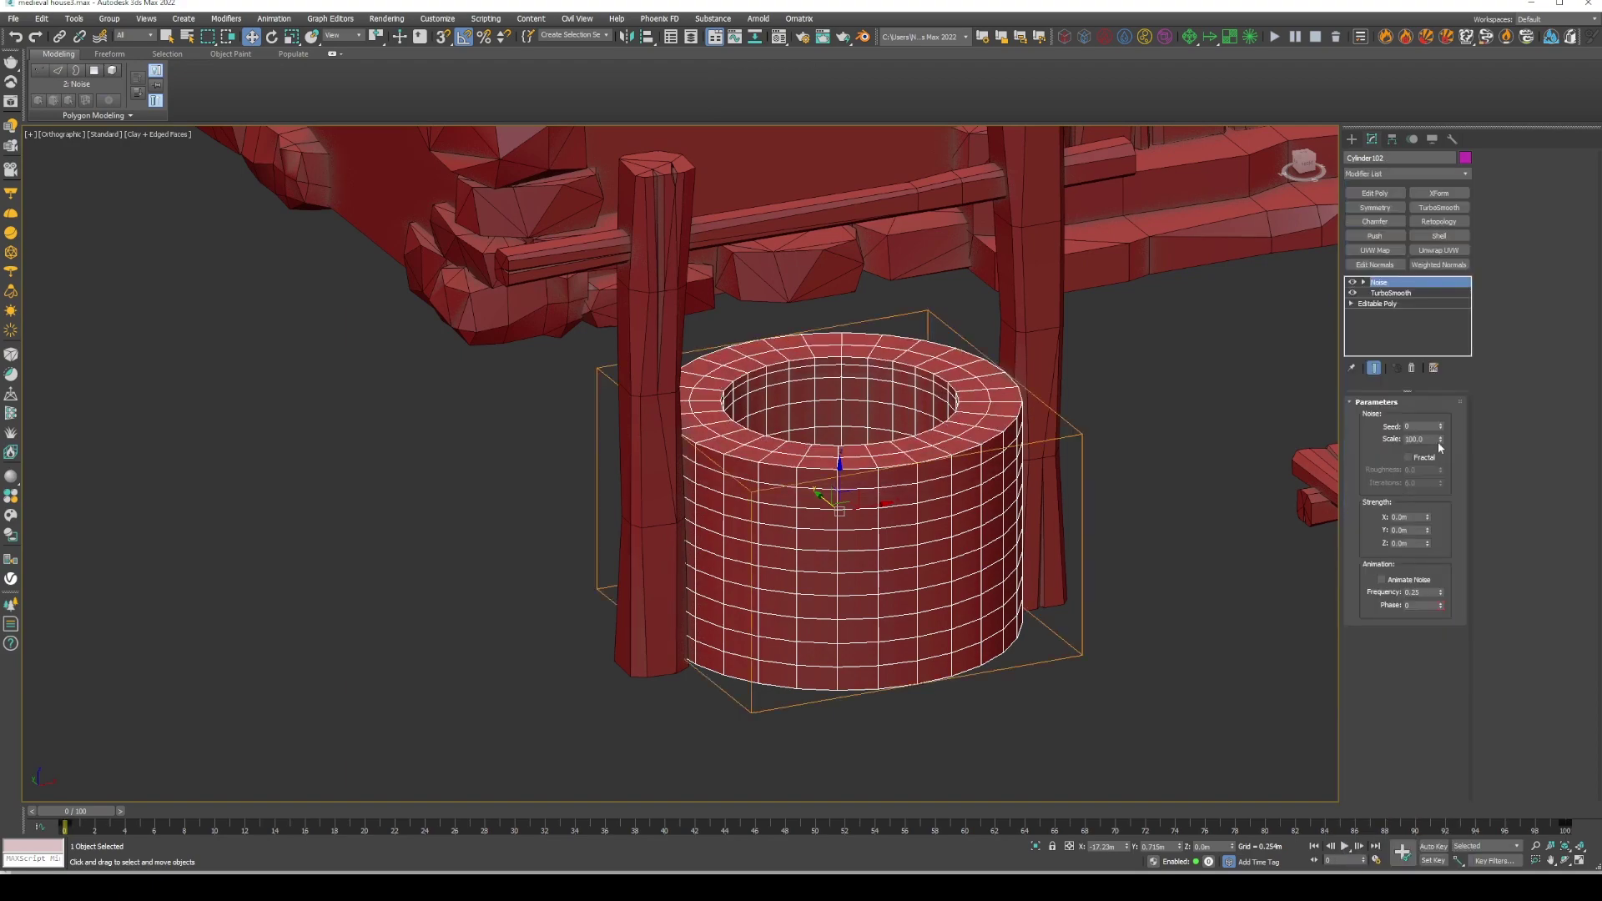
mouse_move(1439, 439)
left_mouse_down()
mouse_move(1367, 144)
mouse_move(1430, 599)
left_mouse_up()
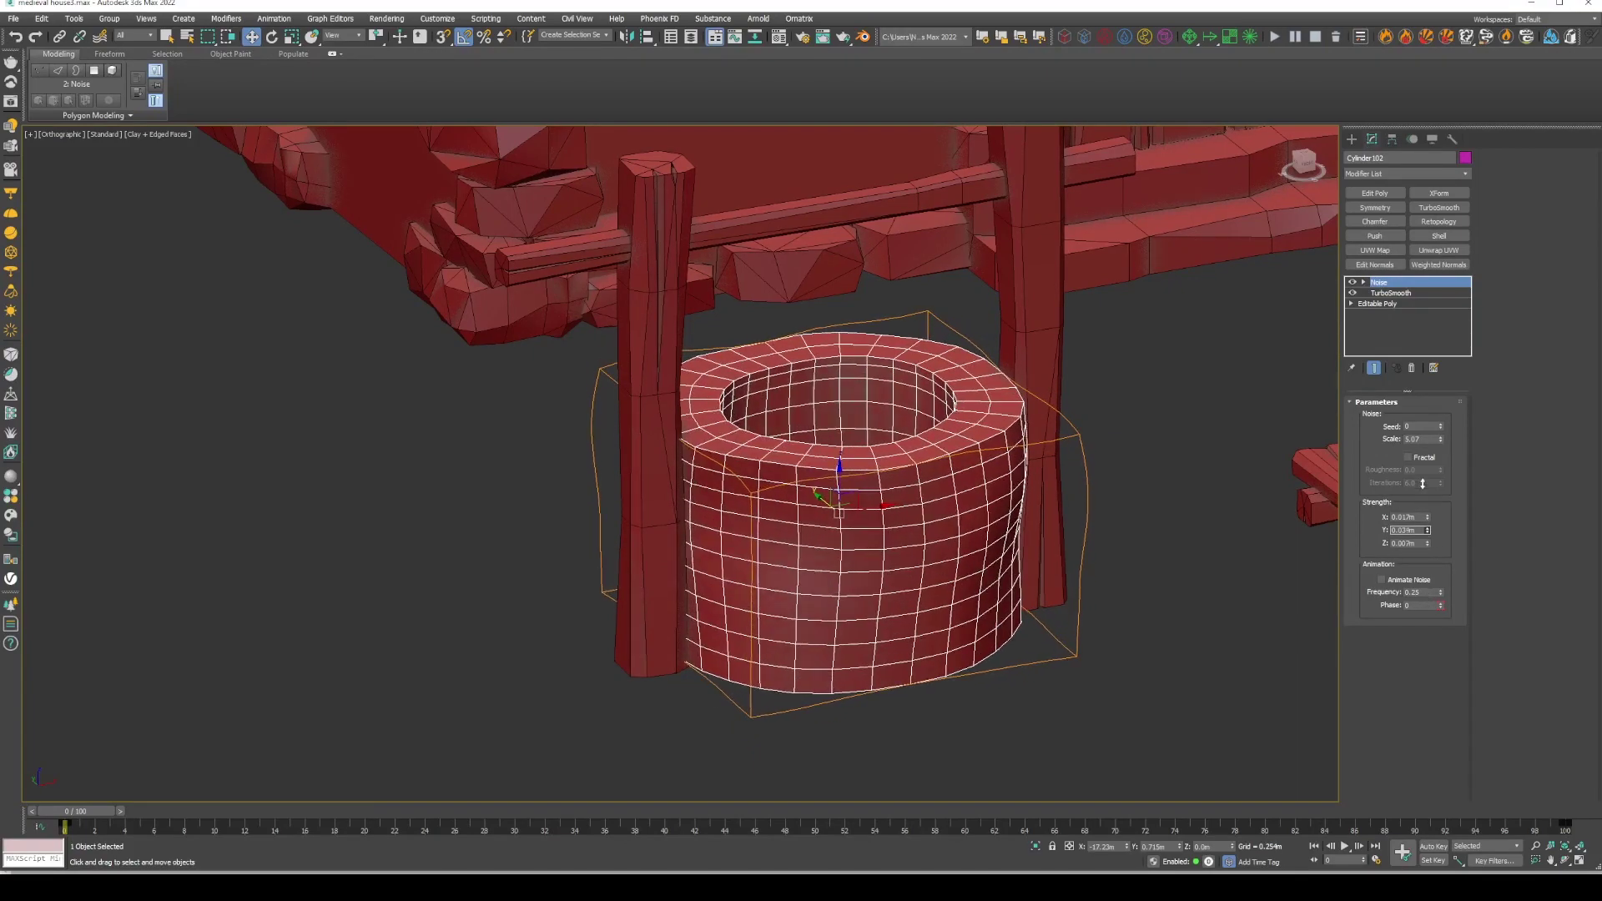
left_click_drag(1440, 439, 1426, 516)
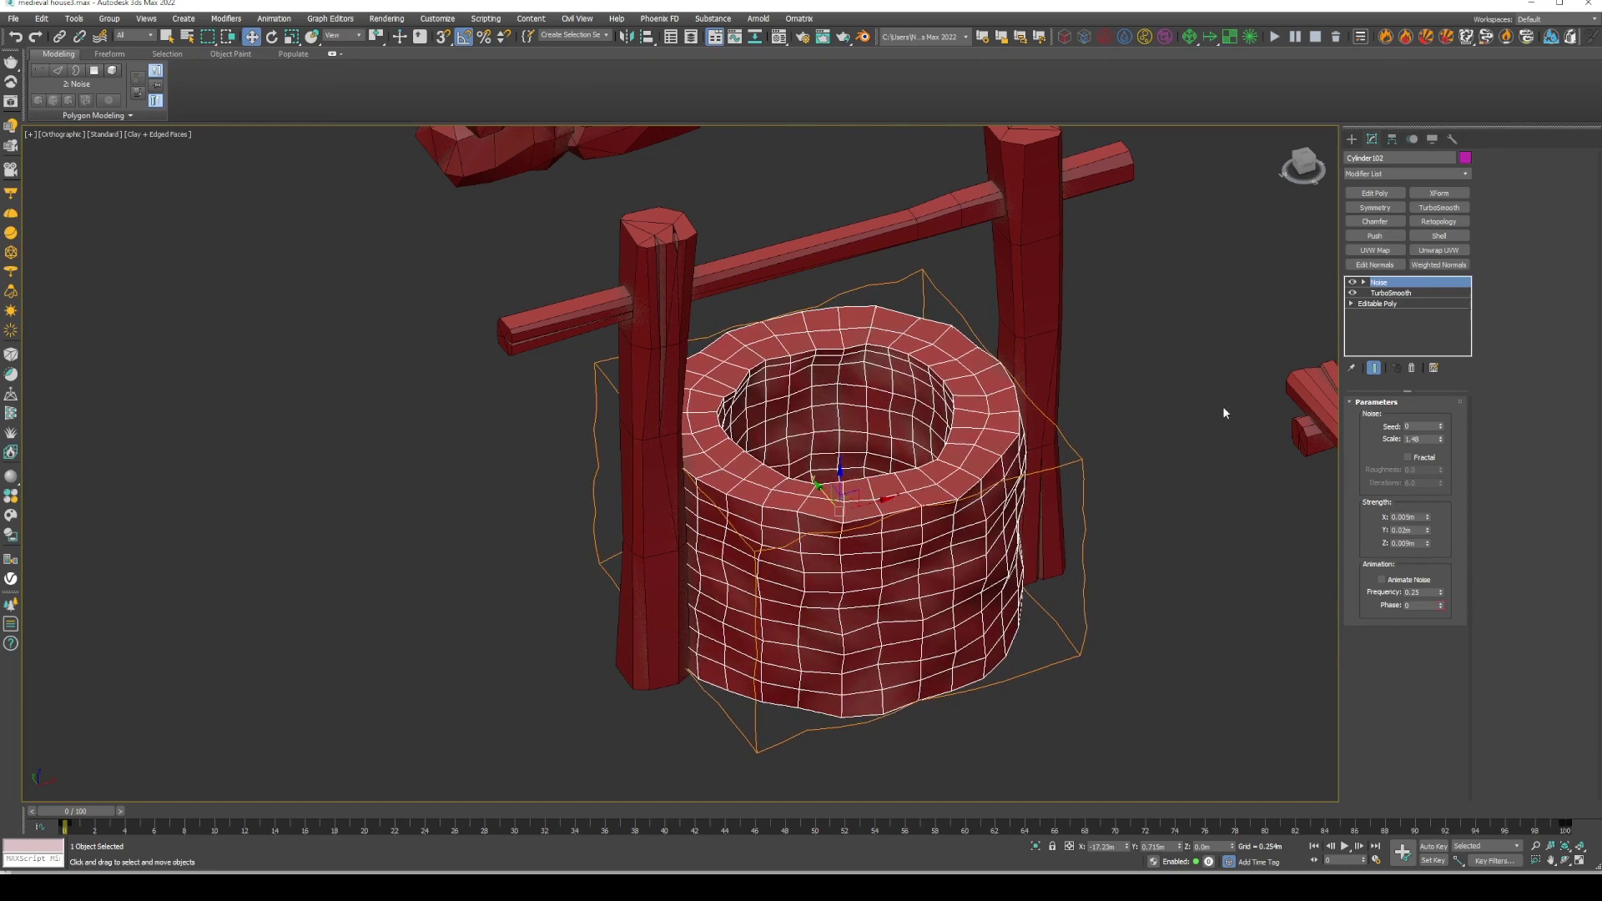
middle_click_drag(1062, 409, 1029, 345, "alt")
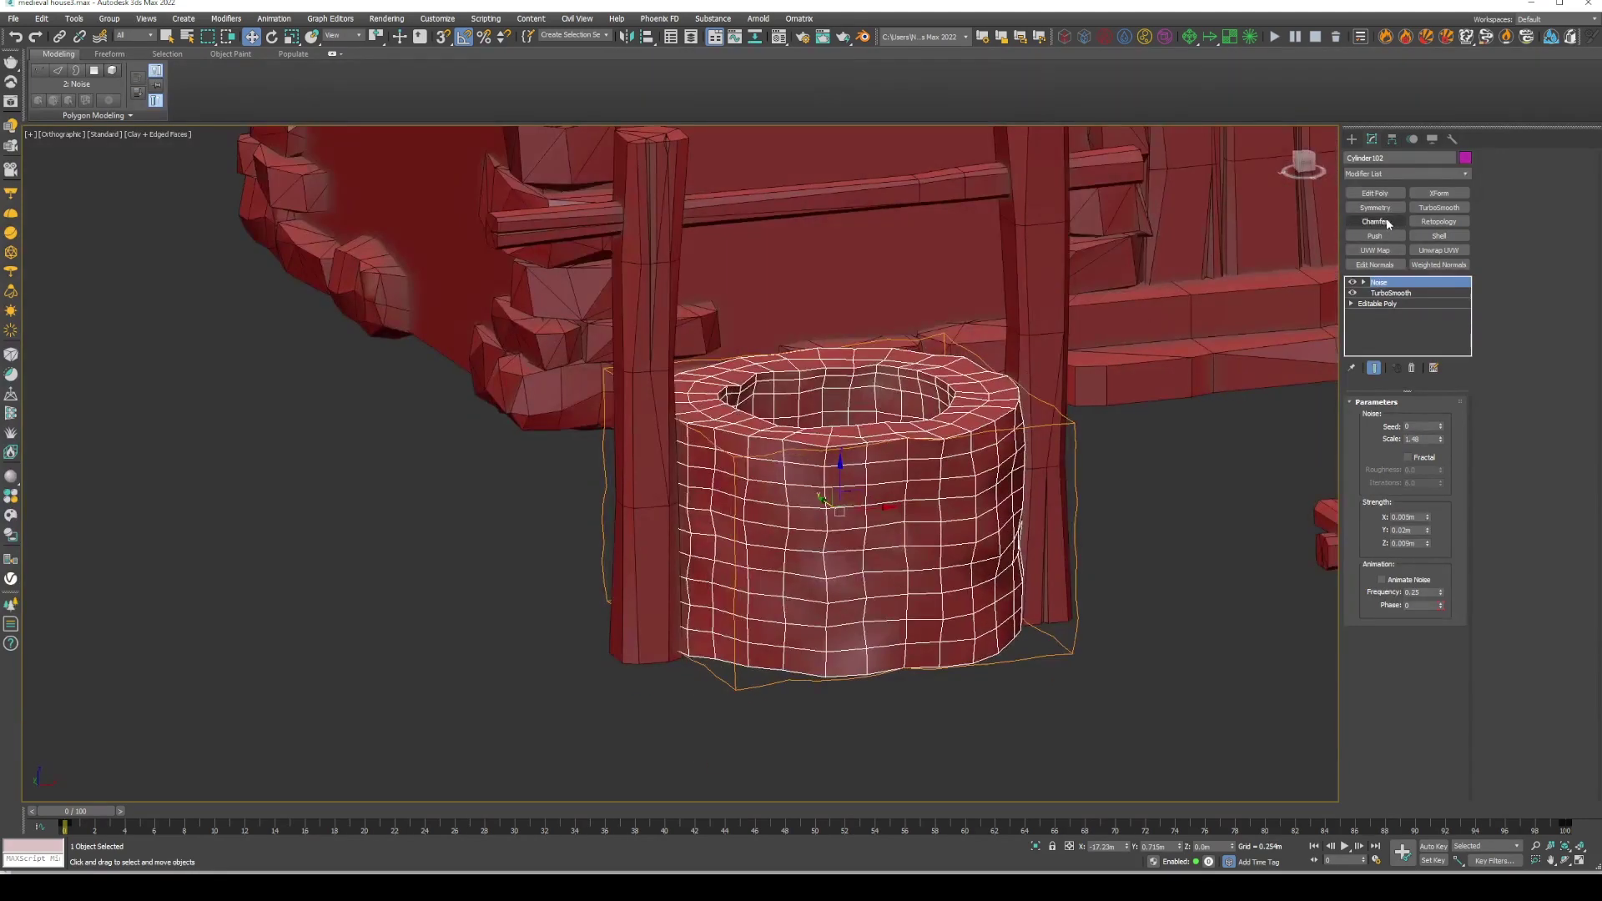
Add ProOptimizer, calculate, and cut the Vertex % drastically for a faceted look
left_click(1377, 174)
left_click(1377, 174)
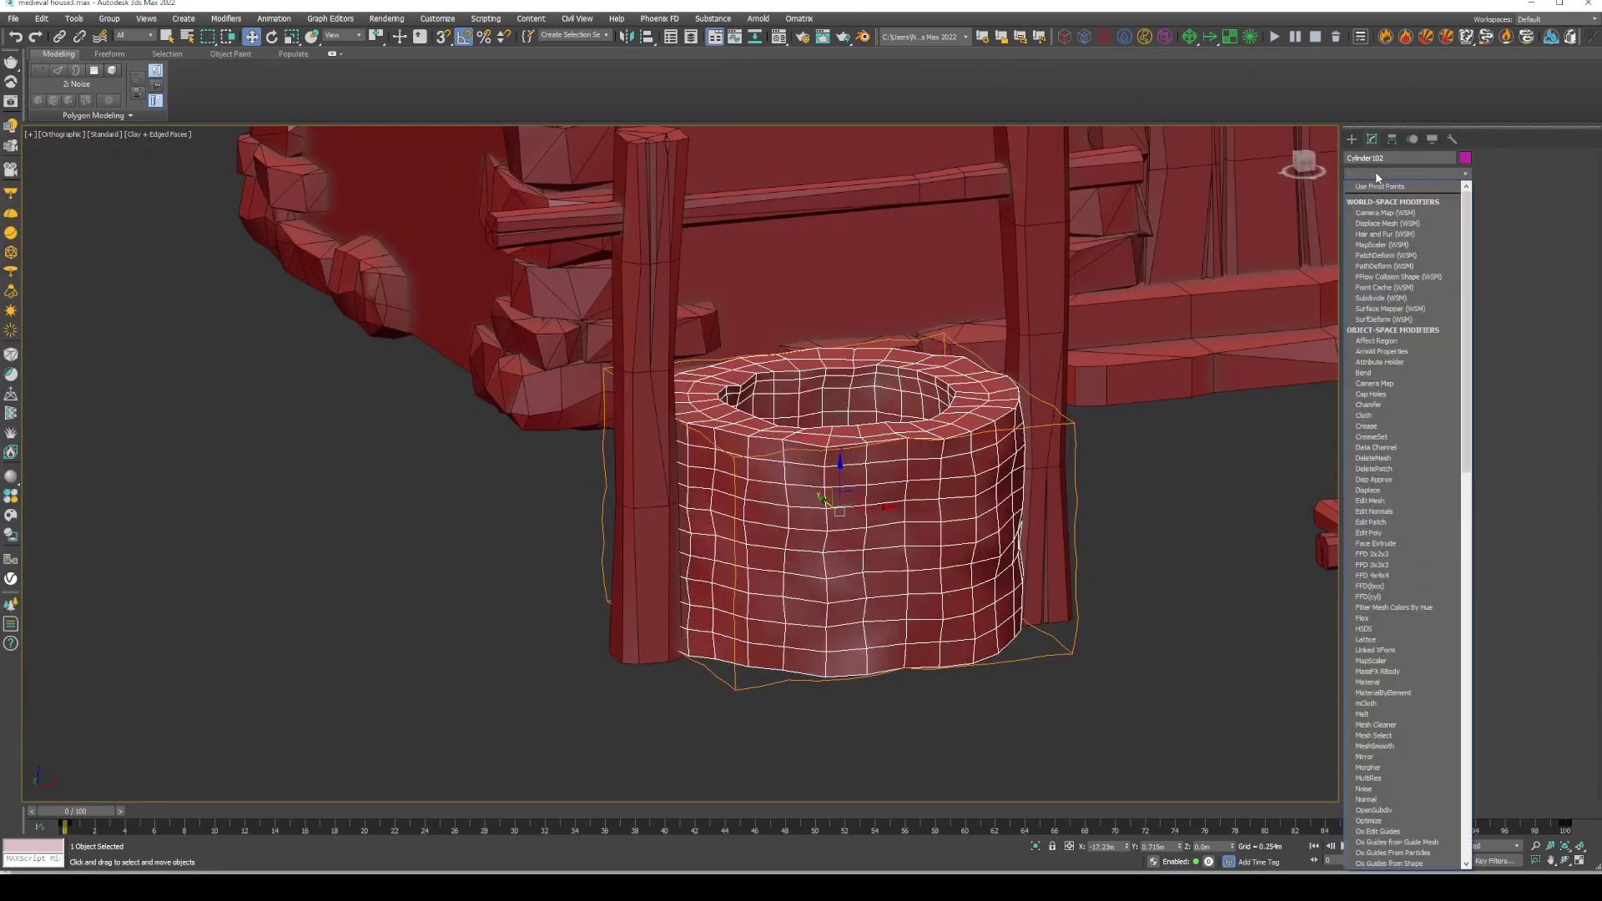
scroll(1402, 668, "down", 5)
left_click(1389, 834)
left_click(1404, 447)
mouse_move(1397, 419)
left_mouse_down()
mouse_move(1397, 442)
mouse_move(1397, 418)
left_mouse_up()
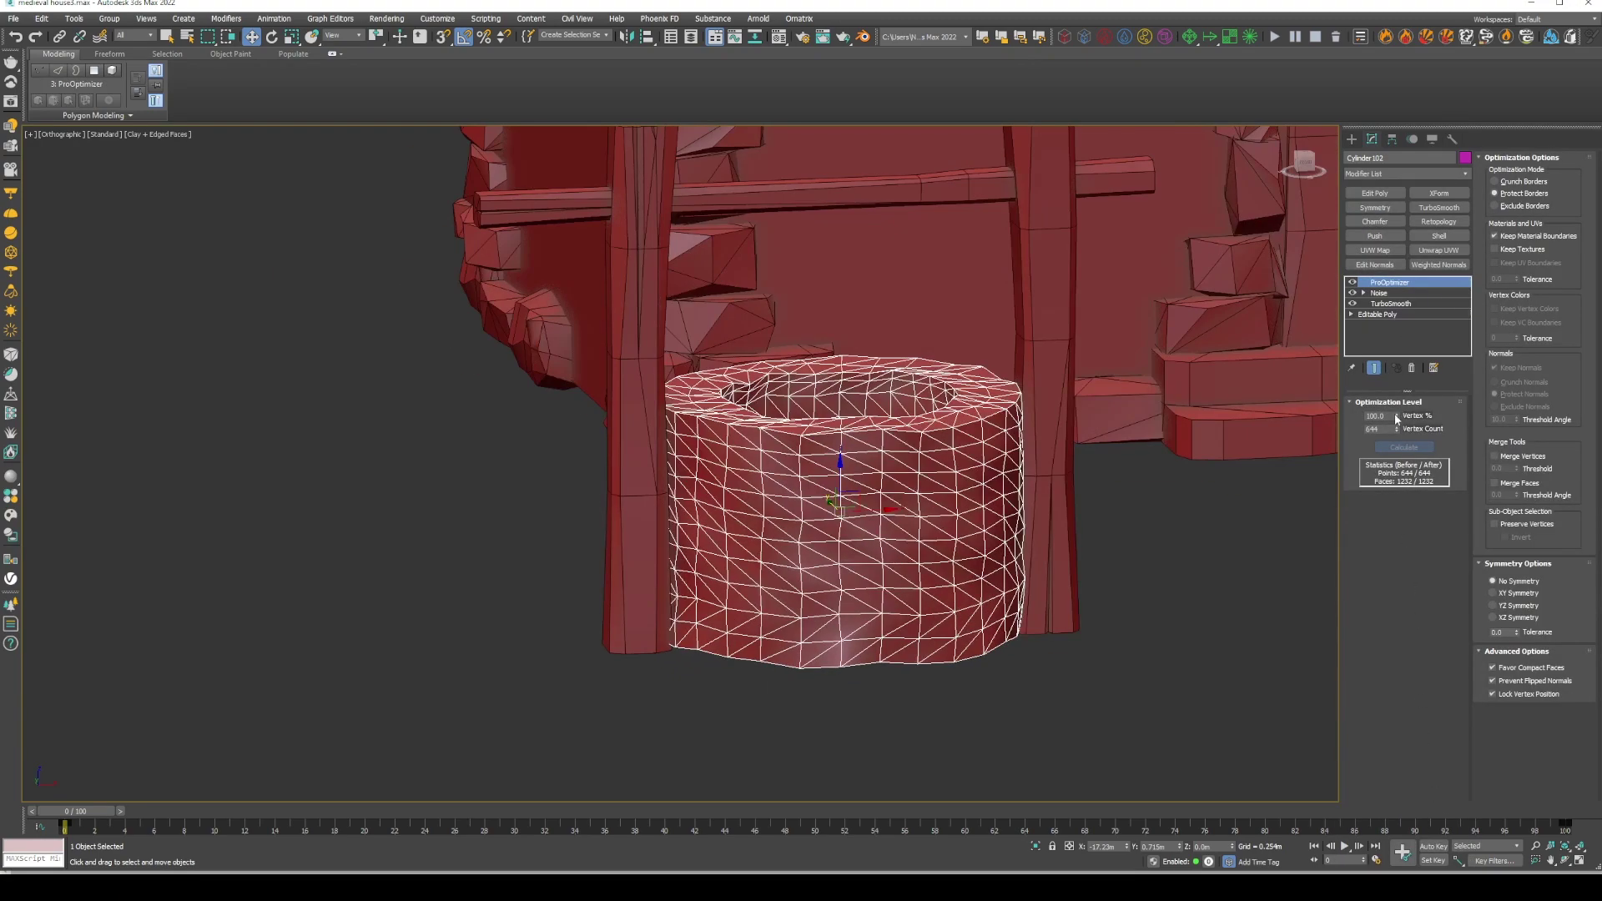
left_click_drag(1415, 694, 1416, 751)
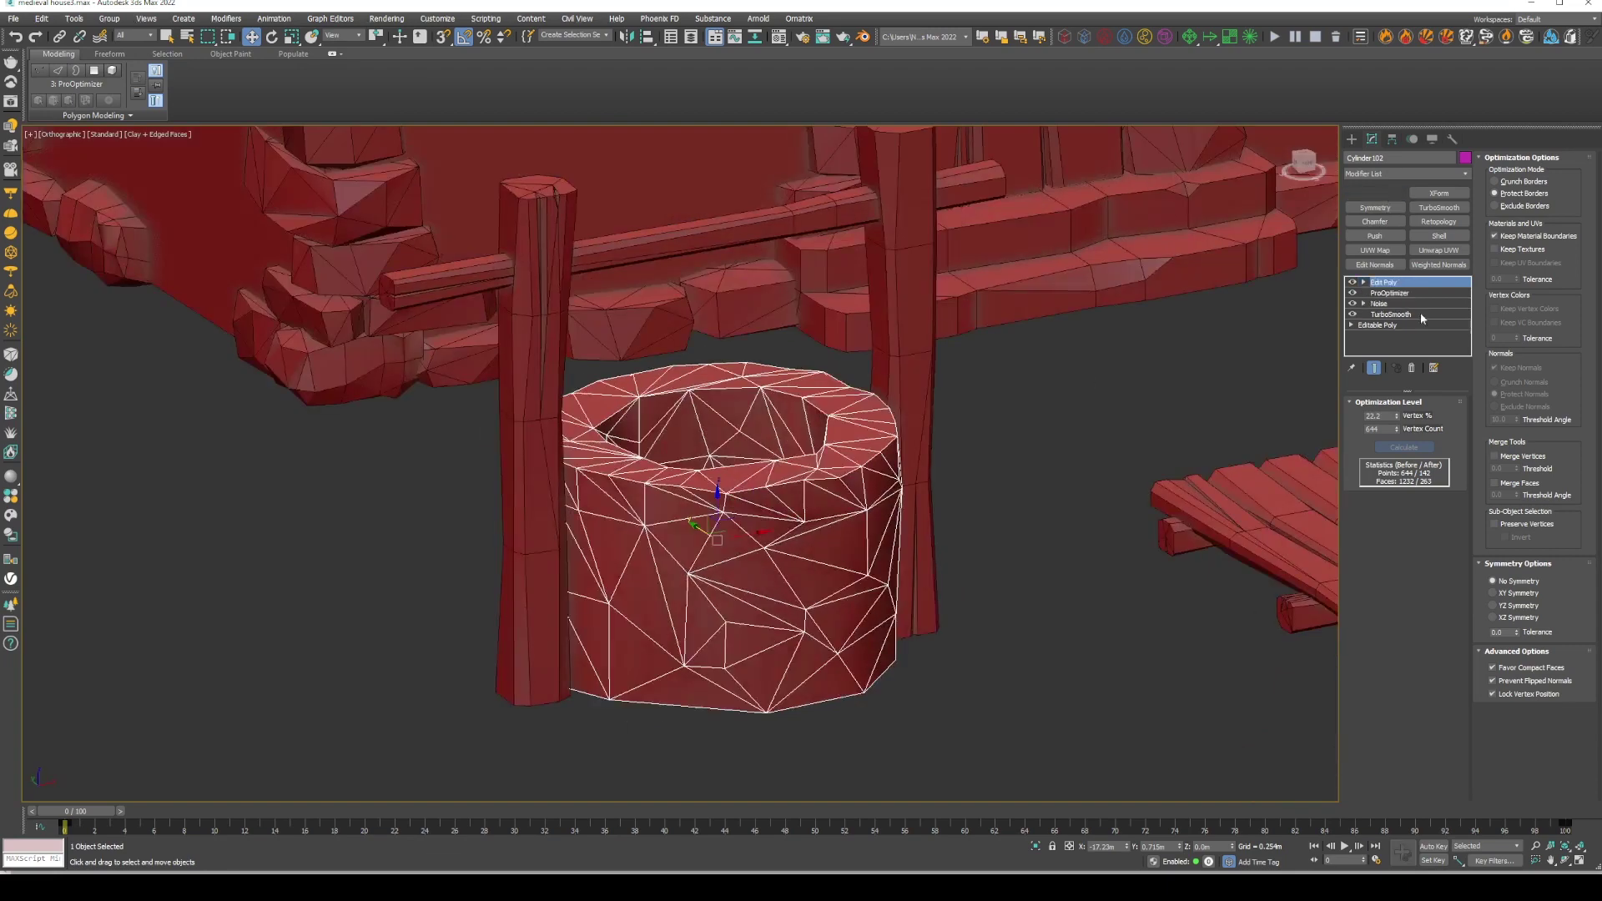
Collapse the modifier stack to an Editable Poly
right_click(1420, 312)
left_click(1419, 444)
left_click(1417, 416)
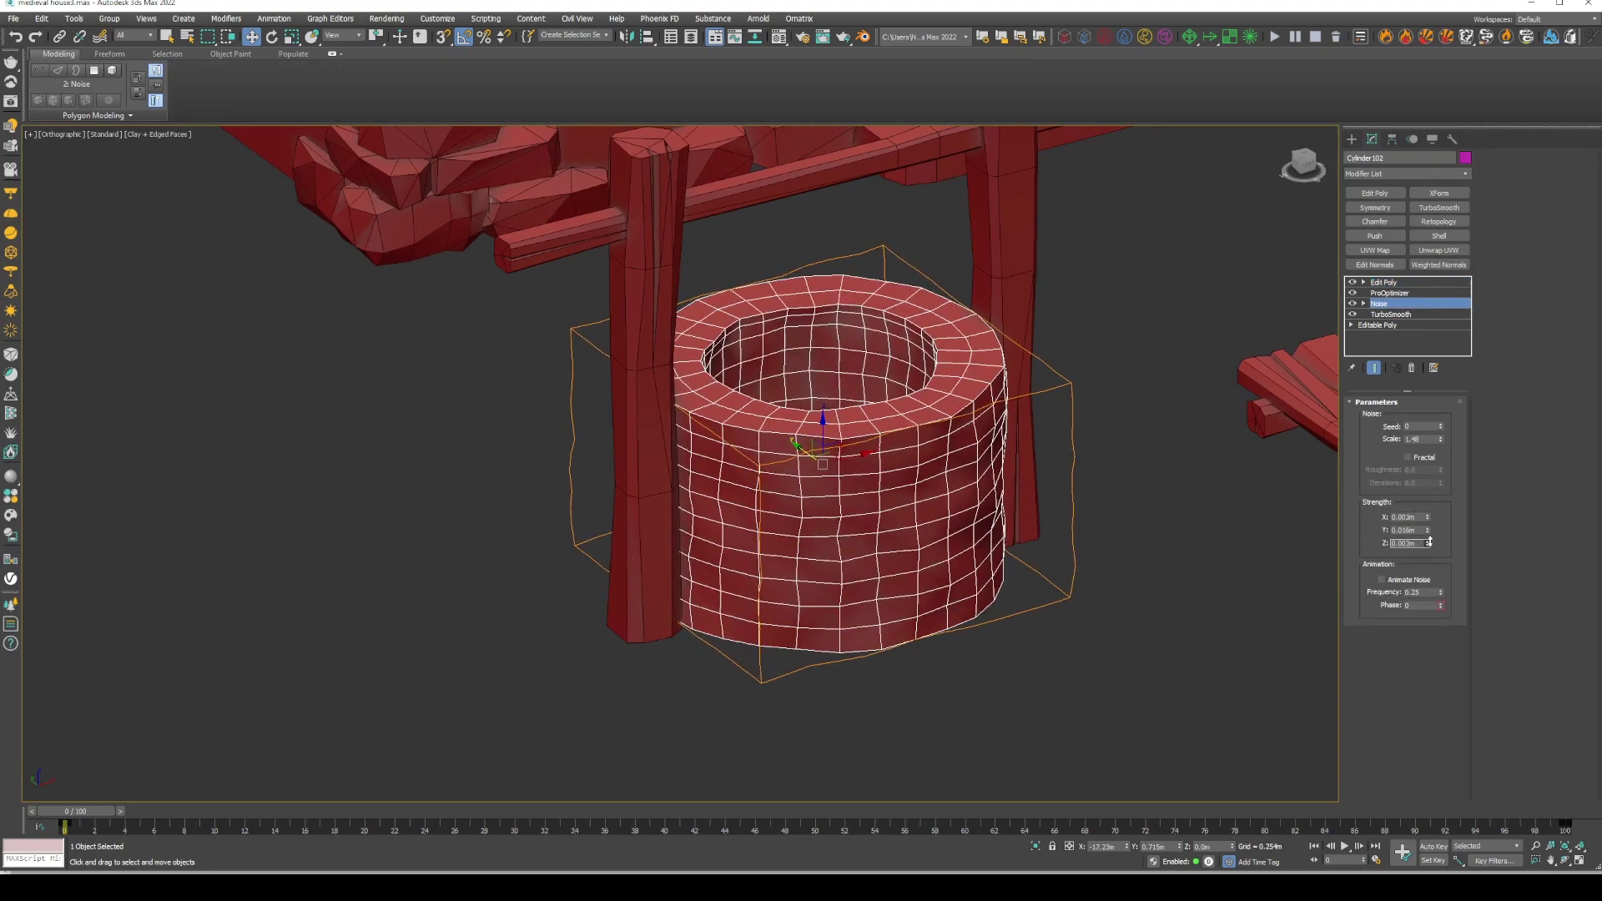
left_click(1383, 282)
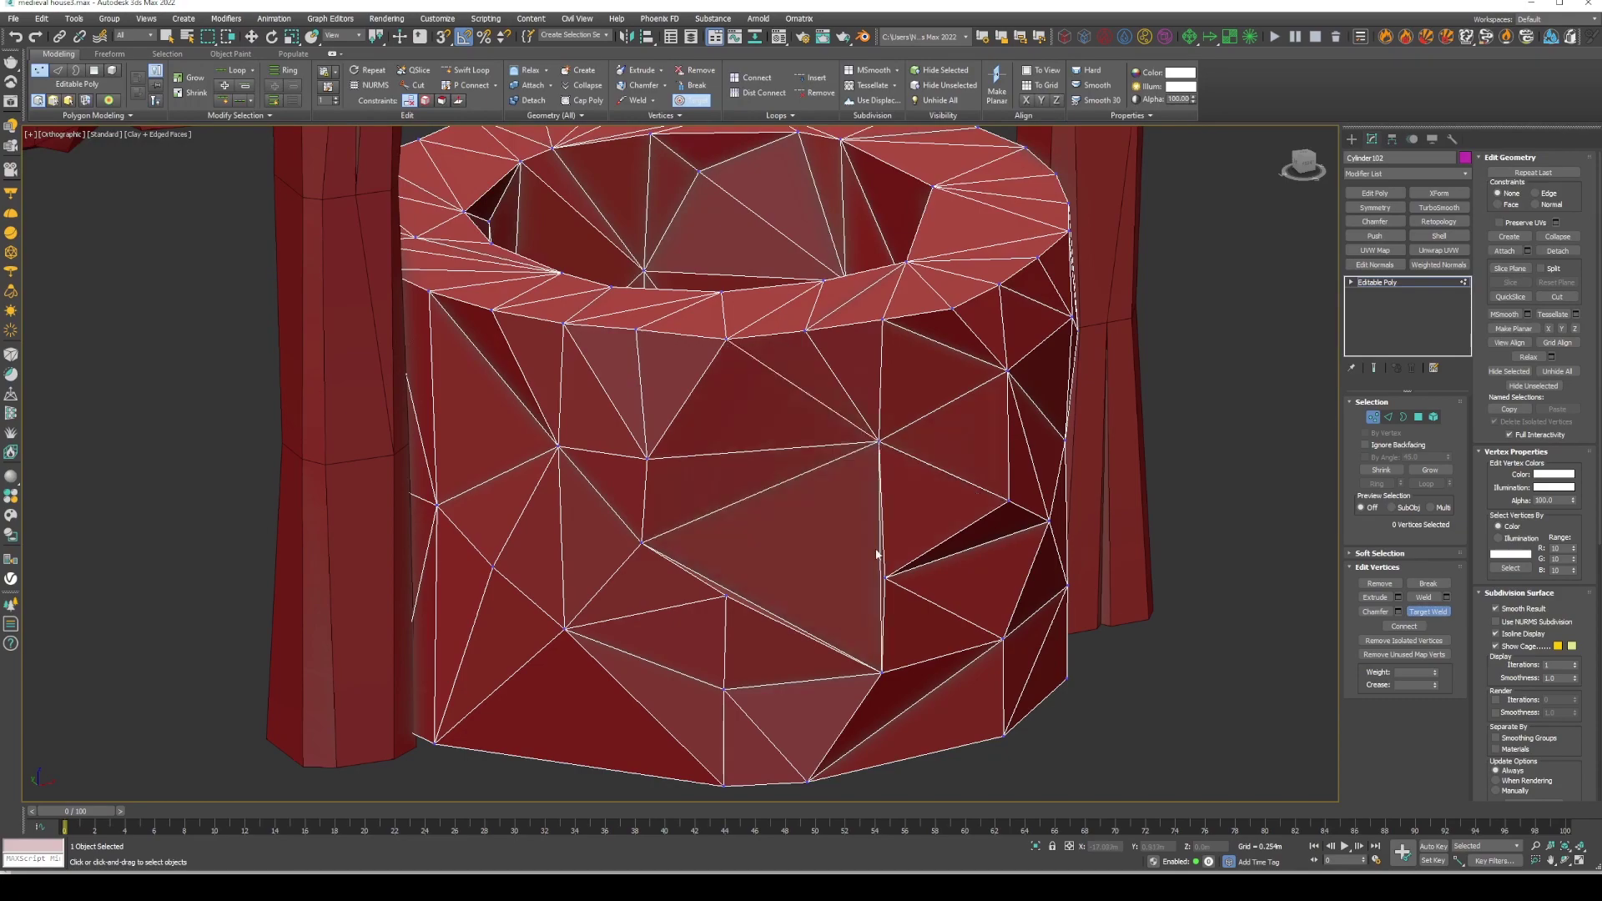
Target-weld stray vertices on the well's faceted surface
left_click_drag(915, 554, 875, 442)
mouse_move(724, 488)
middle_mouse_down("alt")
mouse_move(701, 479)
mouse_move(884, 498)
mouse_move(678, 515)
mouse_move(876, 451)
middle_mouse_up("alt")
scroll(669, 473, "down", 3)
key("4")
key("ctrl+a")
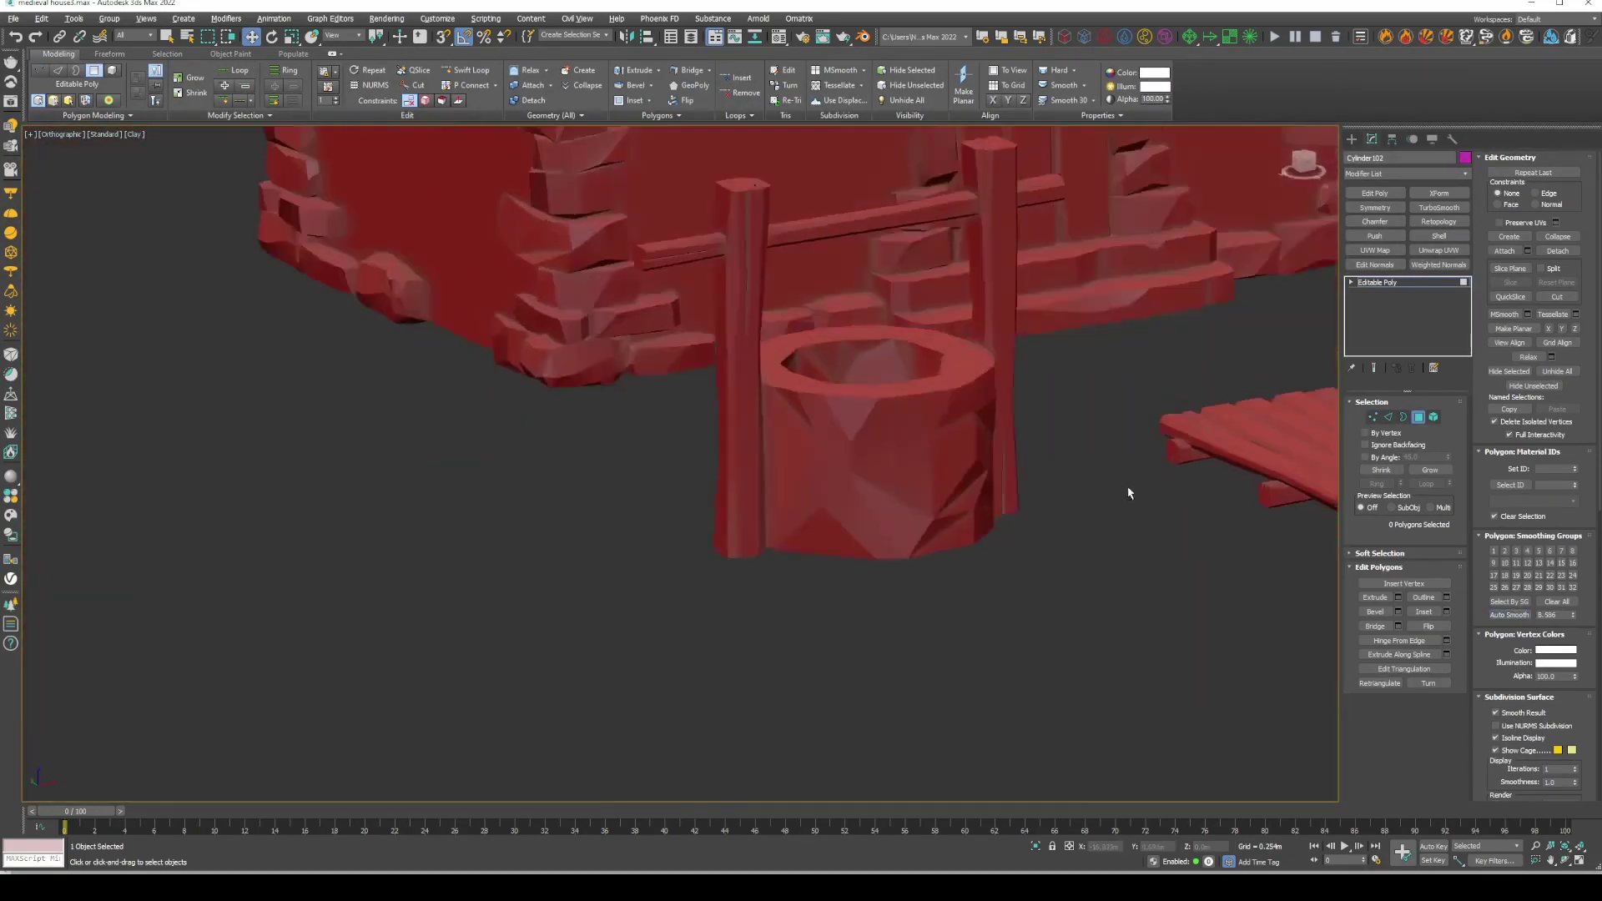
Select the well, posts and rail and isolate them with Alt+Q
middle_click_drag(1128, 493, 961, 633, "alt")
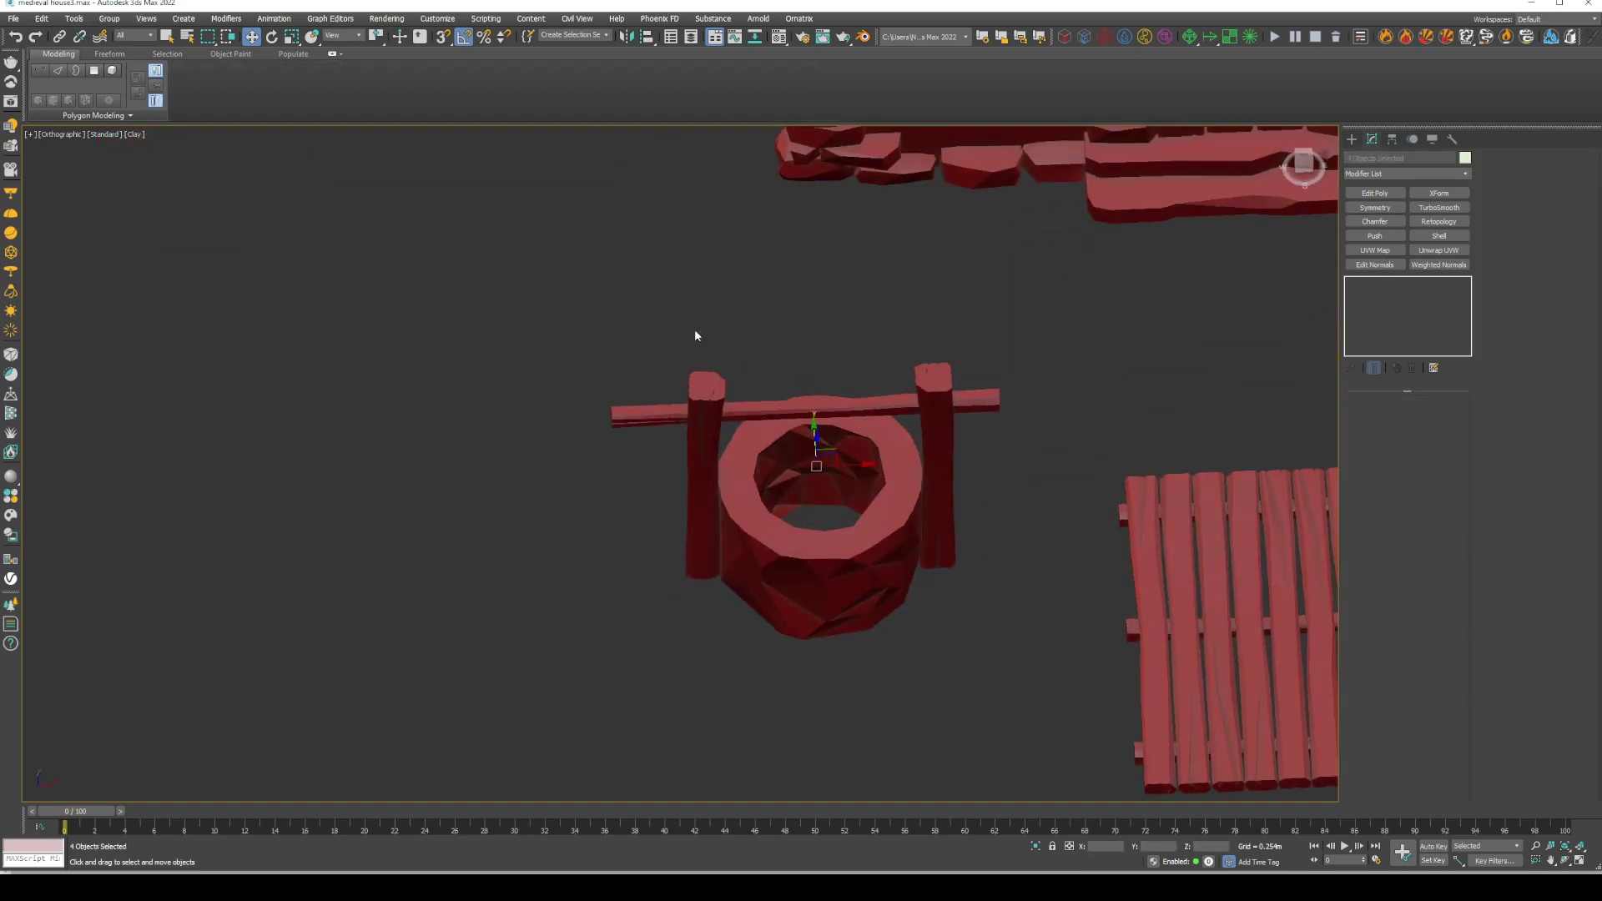
middle_click_drag(695, 334, 801, 250, "alt")
key("alt+q")
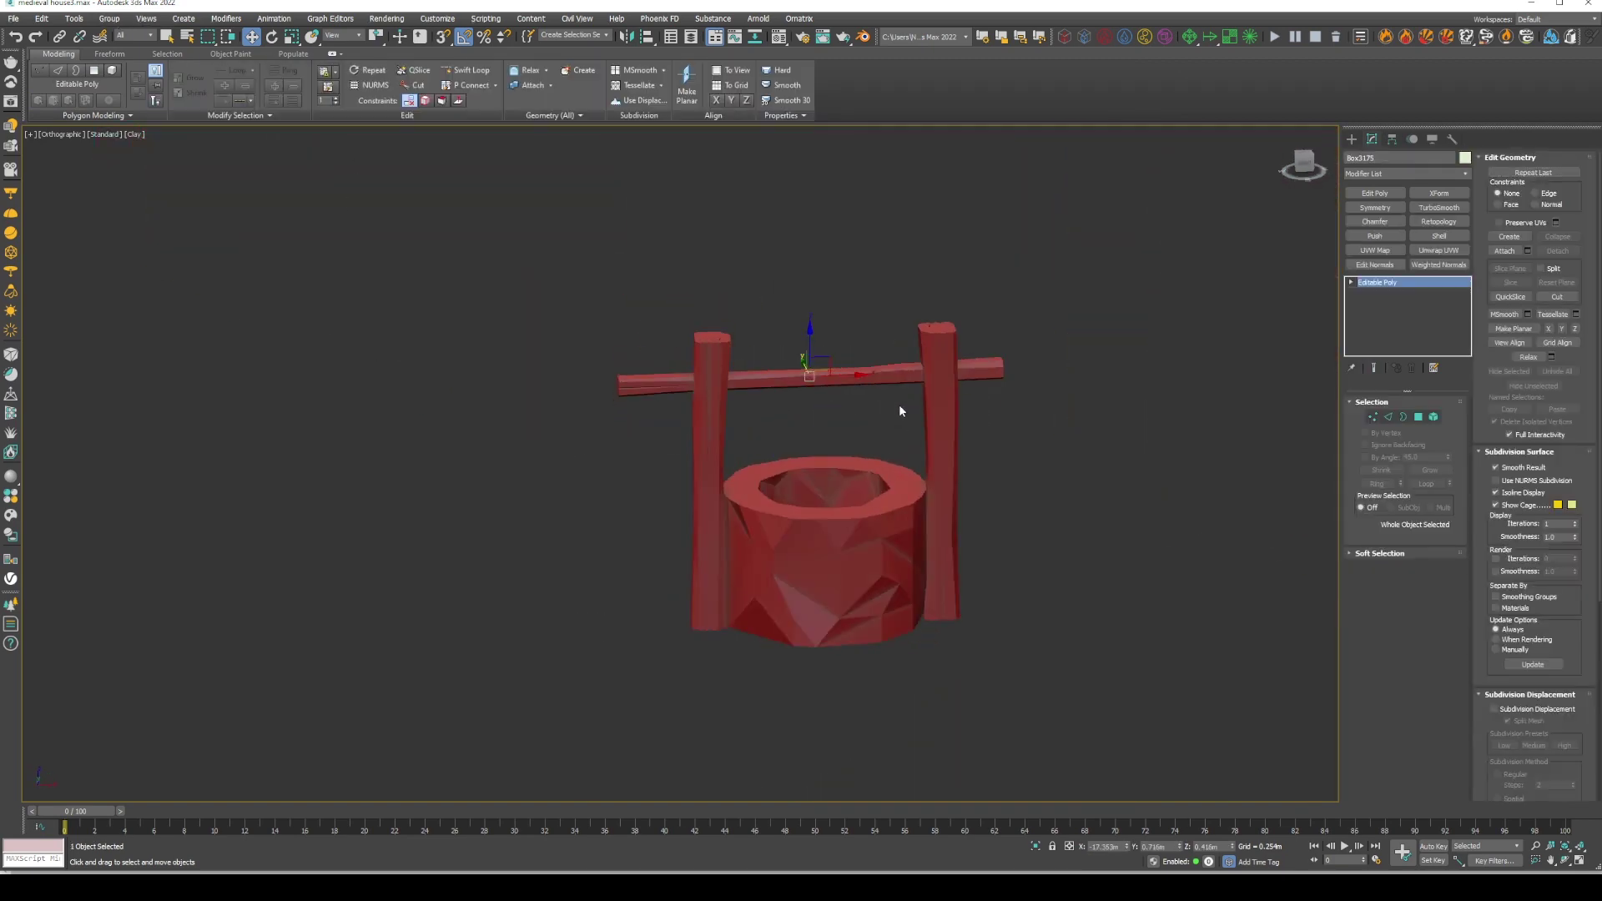
Draw a line spline in the Front view for the ring band
left_click(1351, 138)
left_click(1374, 238)
scroll(762, 422, "up", 3)
key("f")
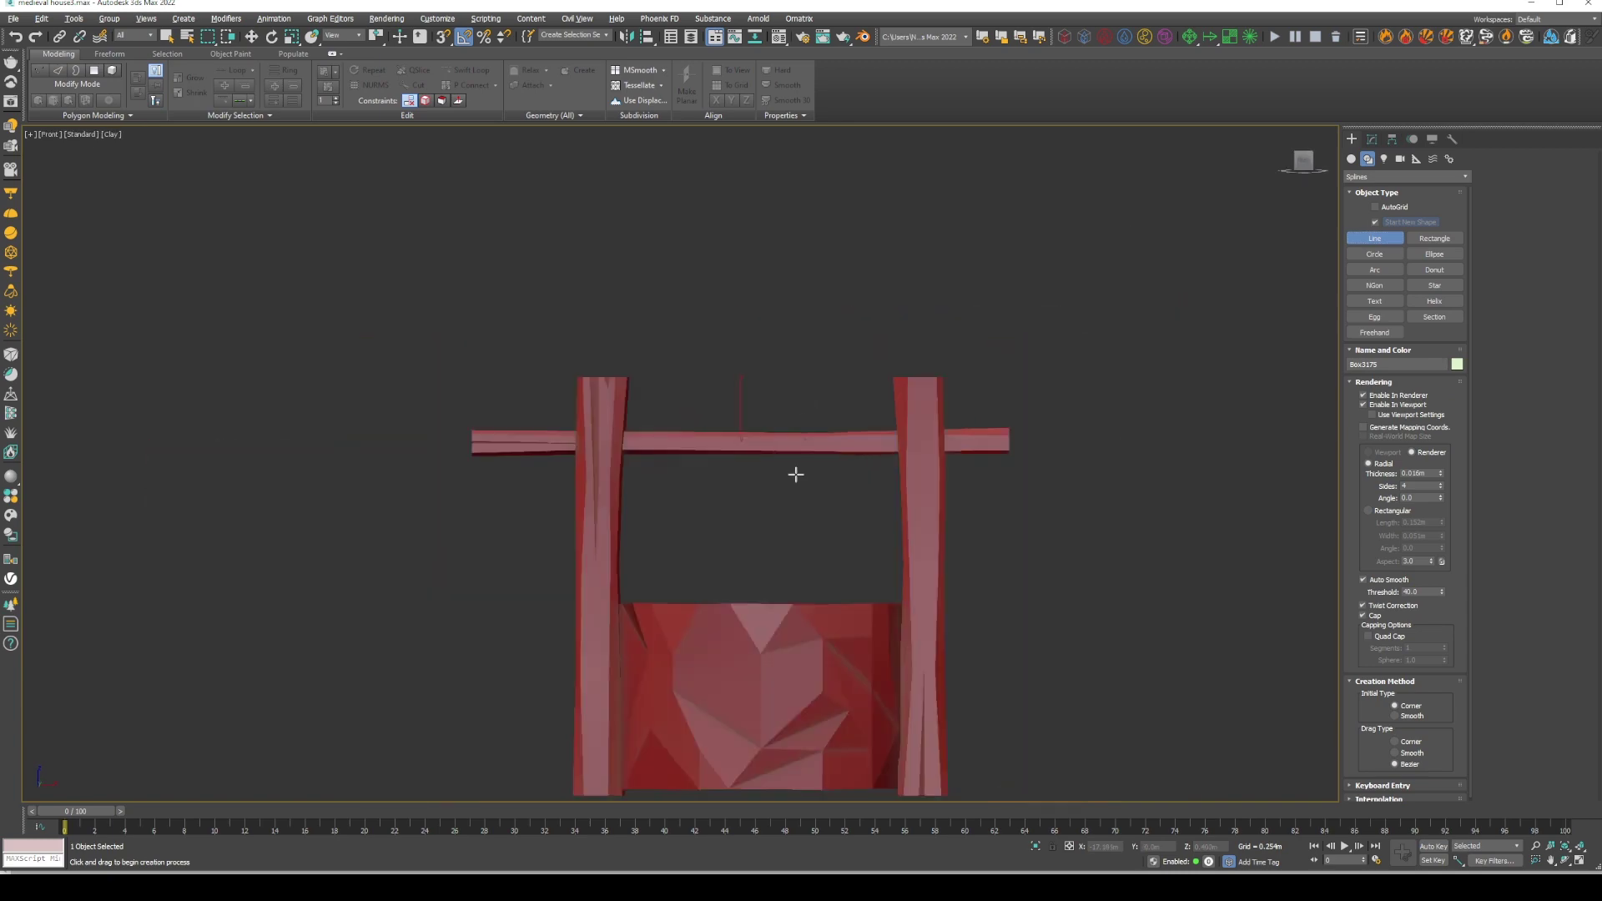
left_click(788, 604)
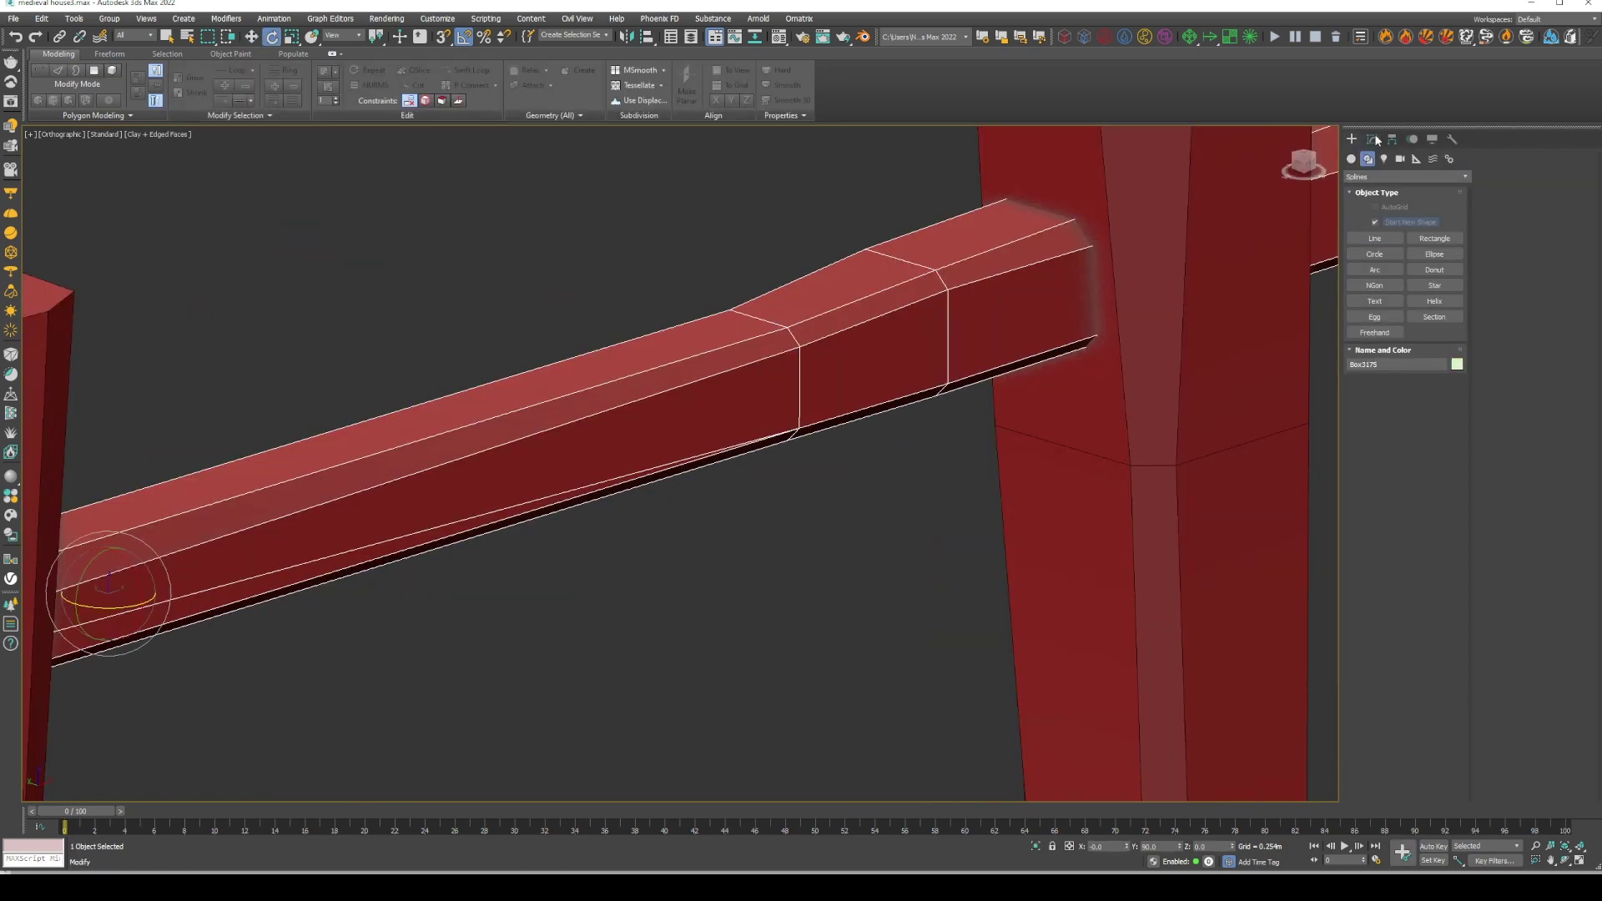
Chamfer an edge ring on the crossbeam and make the ring band six-sided
left_click(1375, 139)
mouse_move(763, 350)
middle_mouse_down("alt")
mouse_move(757, 387)
mouse_move(793, 428)
mouse_move(768, 358)
middle_mouse_up("alt")
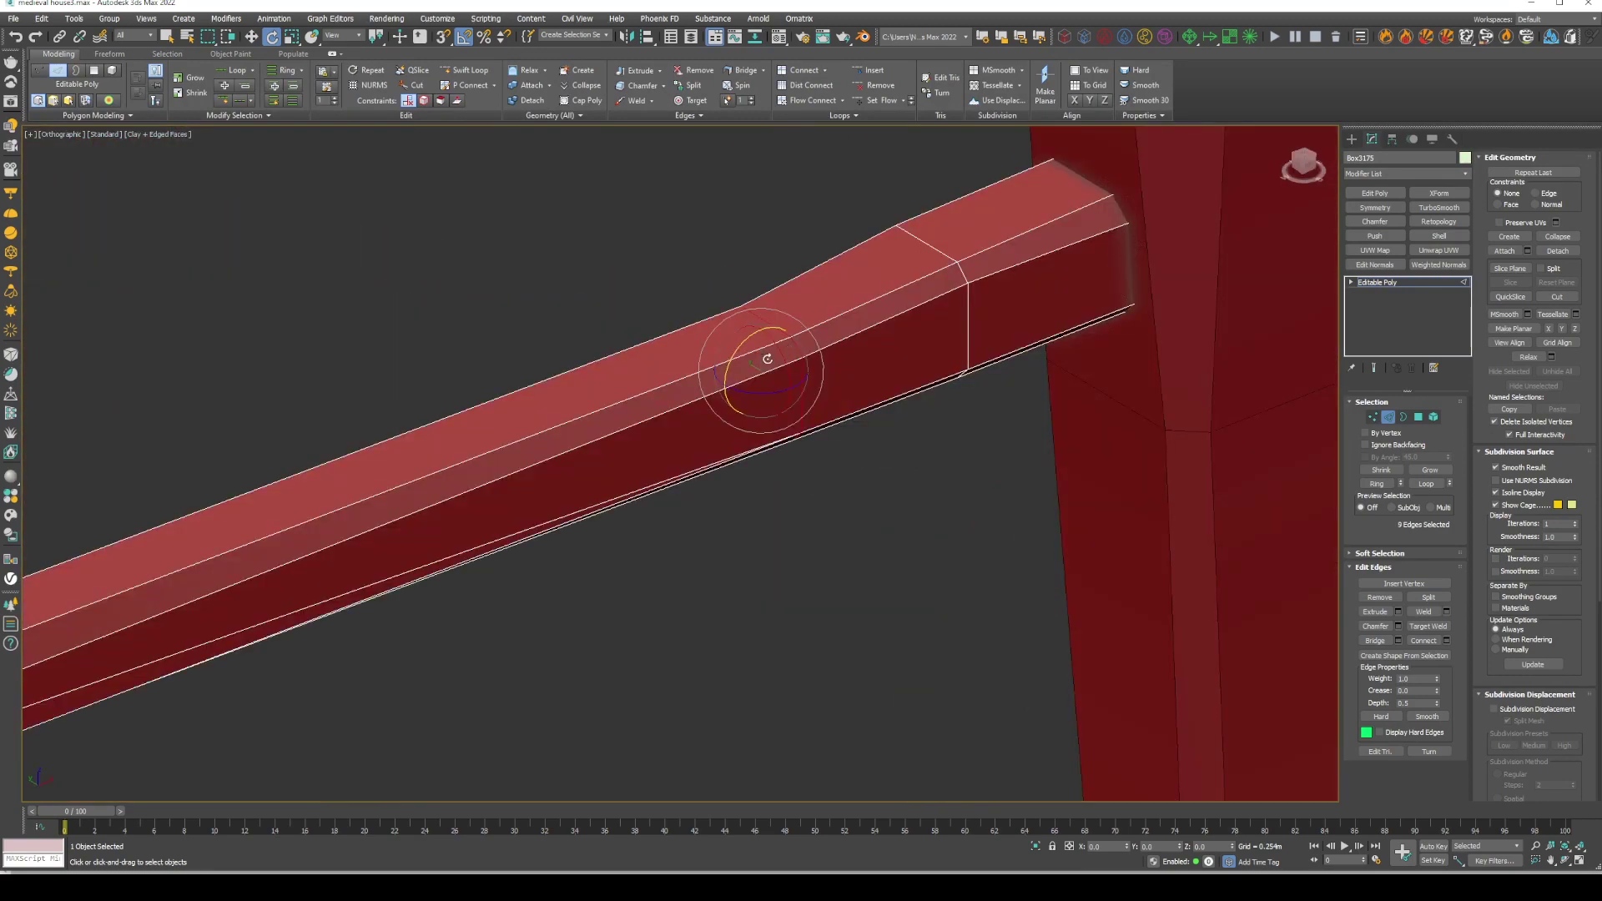
right_click(764, 367)
left_click(804, 357)
left_click(1055, 454)
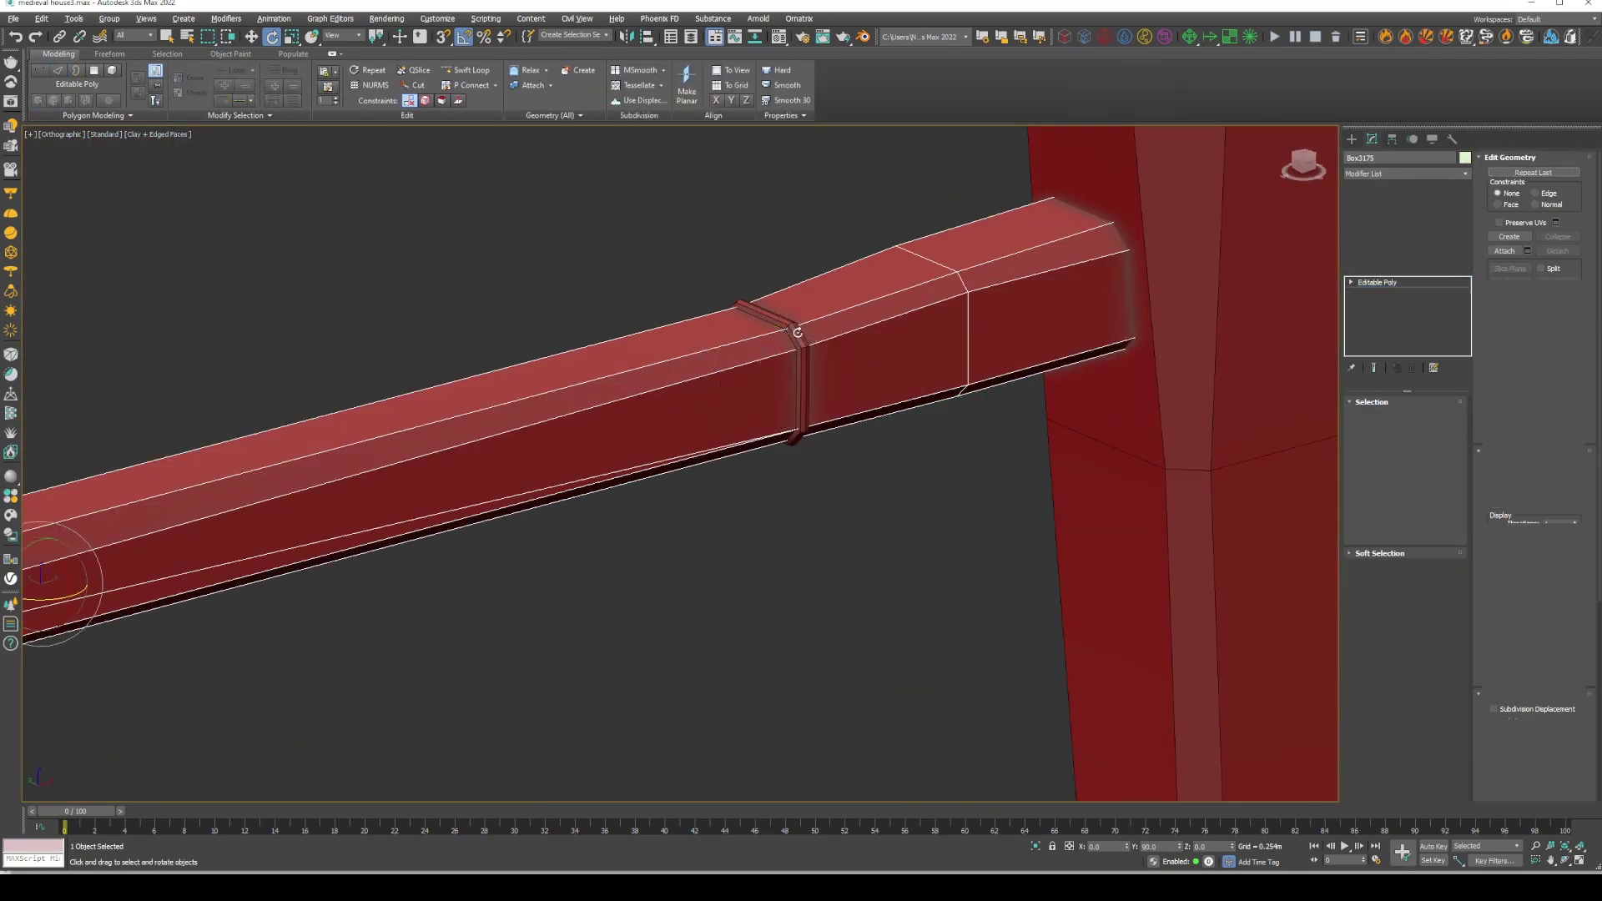
left_click_drag(1441, 505, 1441, 512)
middle_click_drag(959, 367, 985, 376, "alt")
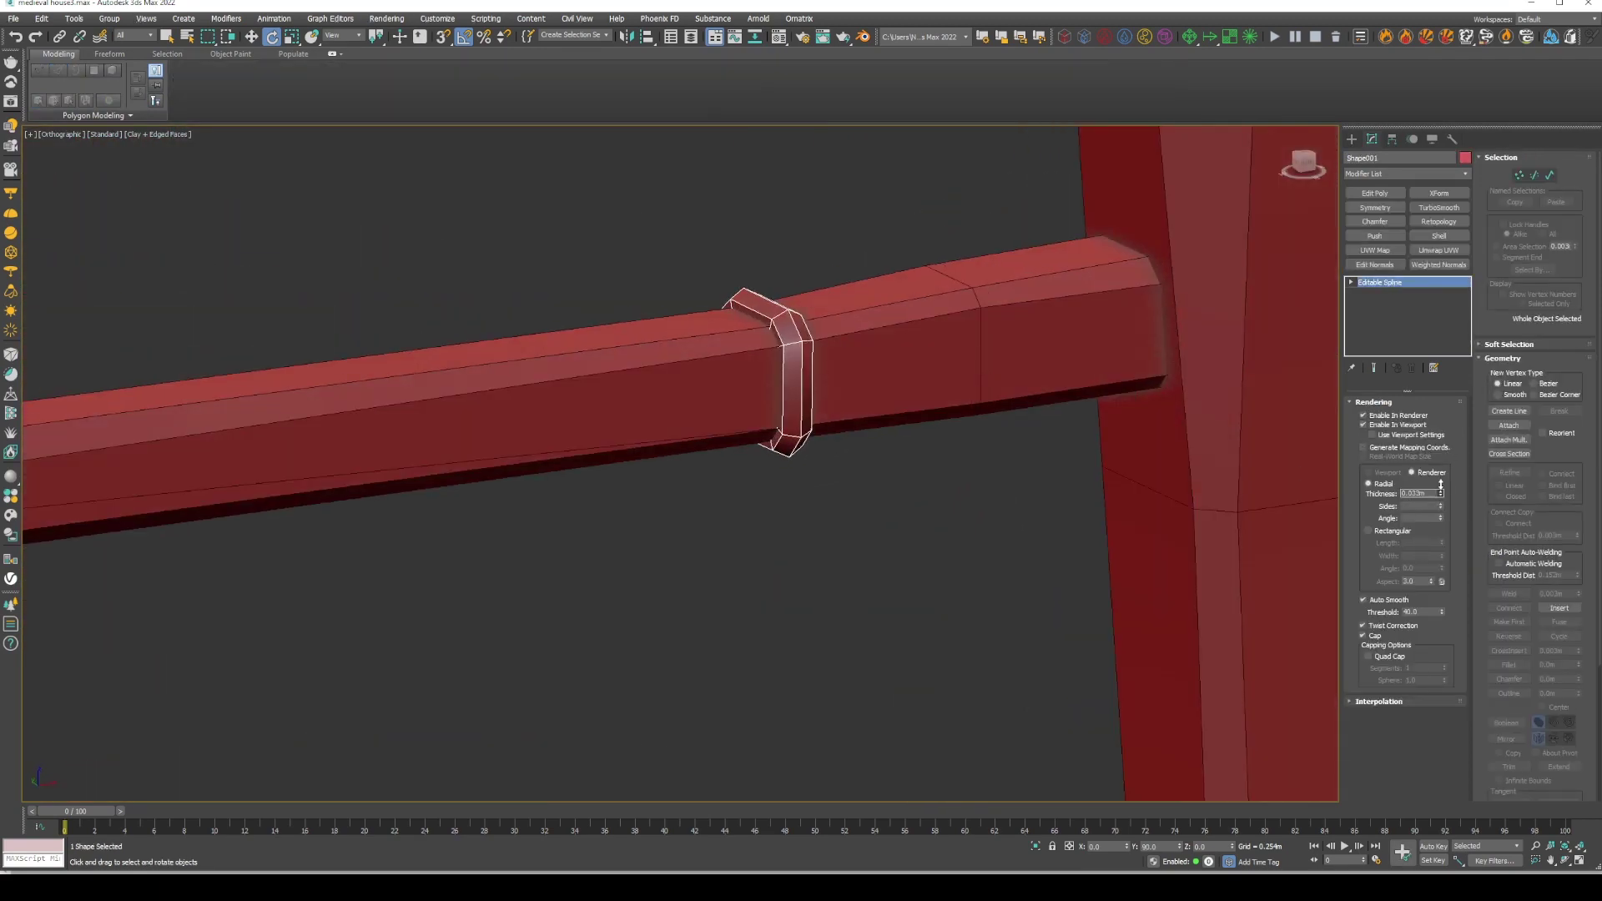
Make three copies of the rope ring and space them along the crossbar
scroll(751, 363, "up", 4)
key("r")
middle_click_drag(799, 349, 704, 357, "alt")
scroll(784, 359, "down", 4)
key("1")
key("w")
left_click_drag(705, 357, 655, 355, "shift")
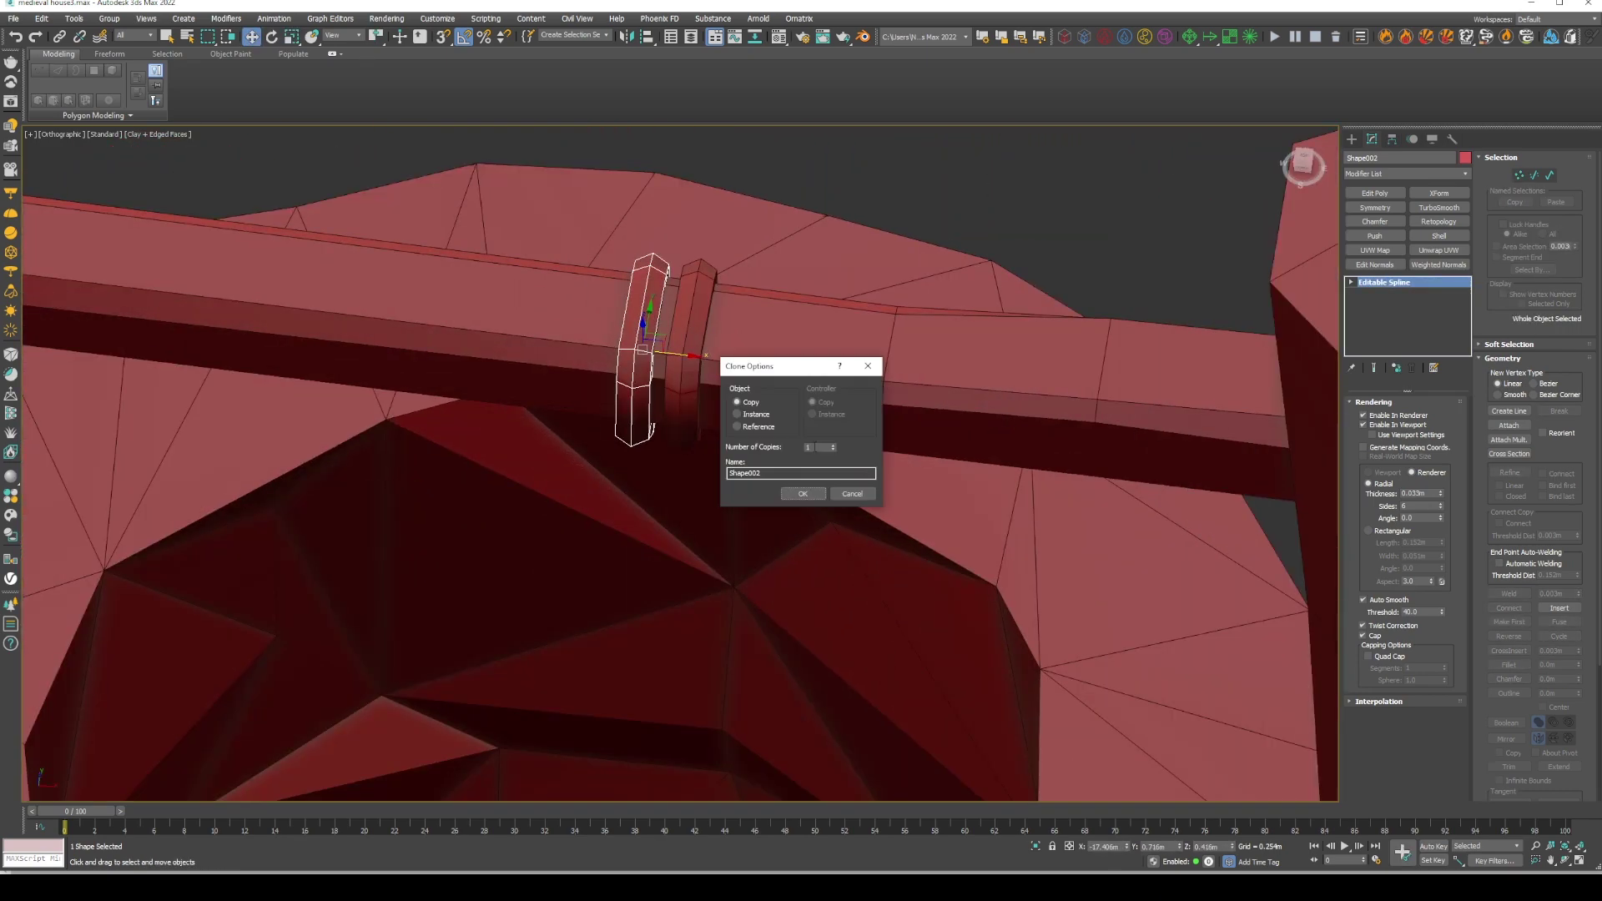
left_click(822, 492)
middle_click_drag(822, 493, 705, 442, "alt")
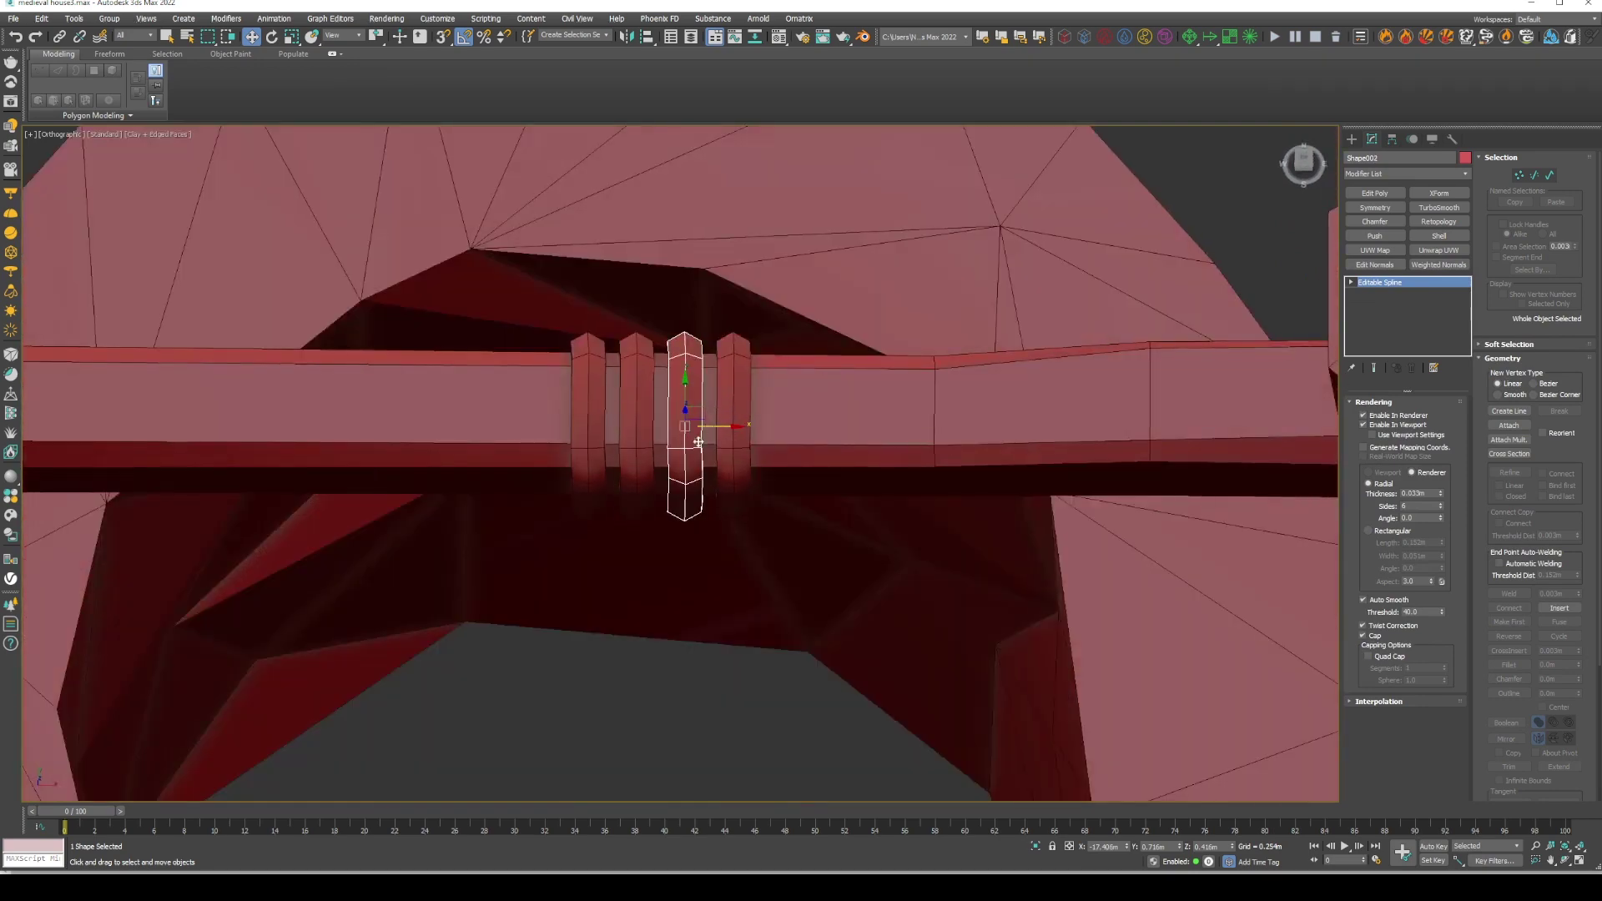
left_click_drag(704, 442, 641, 450)
Apply an FFD 2x2x2 modifier to a neighbouring ring and remove the extra leftmost ring
left_click(659, 454)
key("1")
mouse_move(659, 454)
middle_mouse_down("alt")
mouse_move(701, 528)
mouse_move(676, 376)
mouse_move(789, 450)
mouse_move(712, 346)
middle_mouse_up("alt")
key("1")
left_click(712, 346)
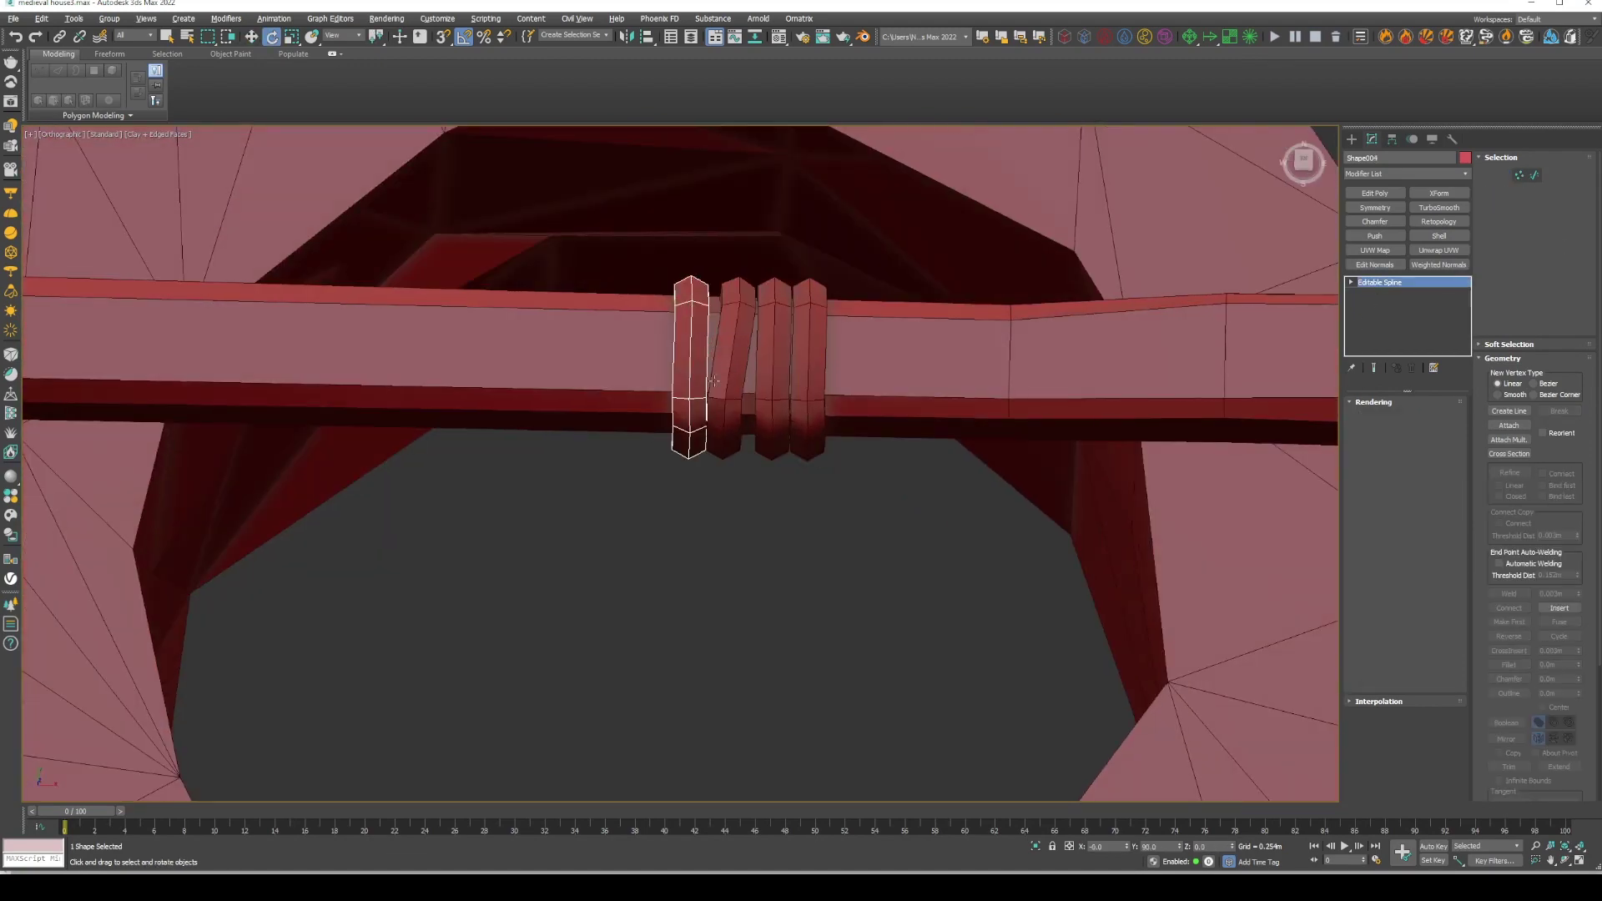
key("Delete")
left_click(730, 367)
left_click(1406, 173)
left_click(1384, 392)
Rotate the ring to slant the binding, then select the well's vertical rope
key("e")
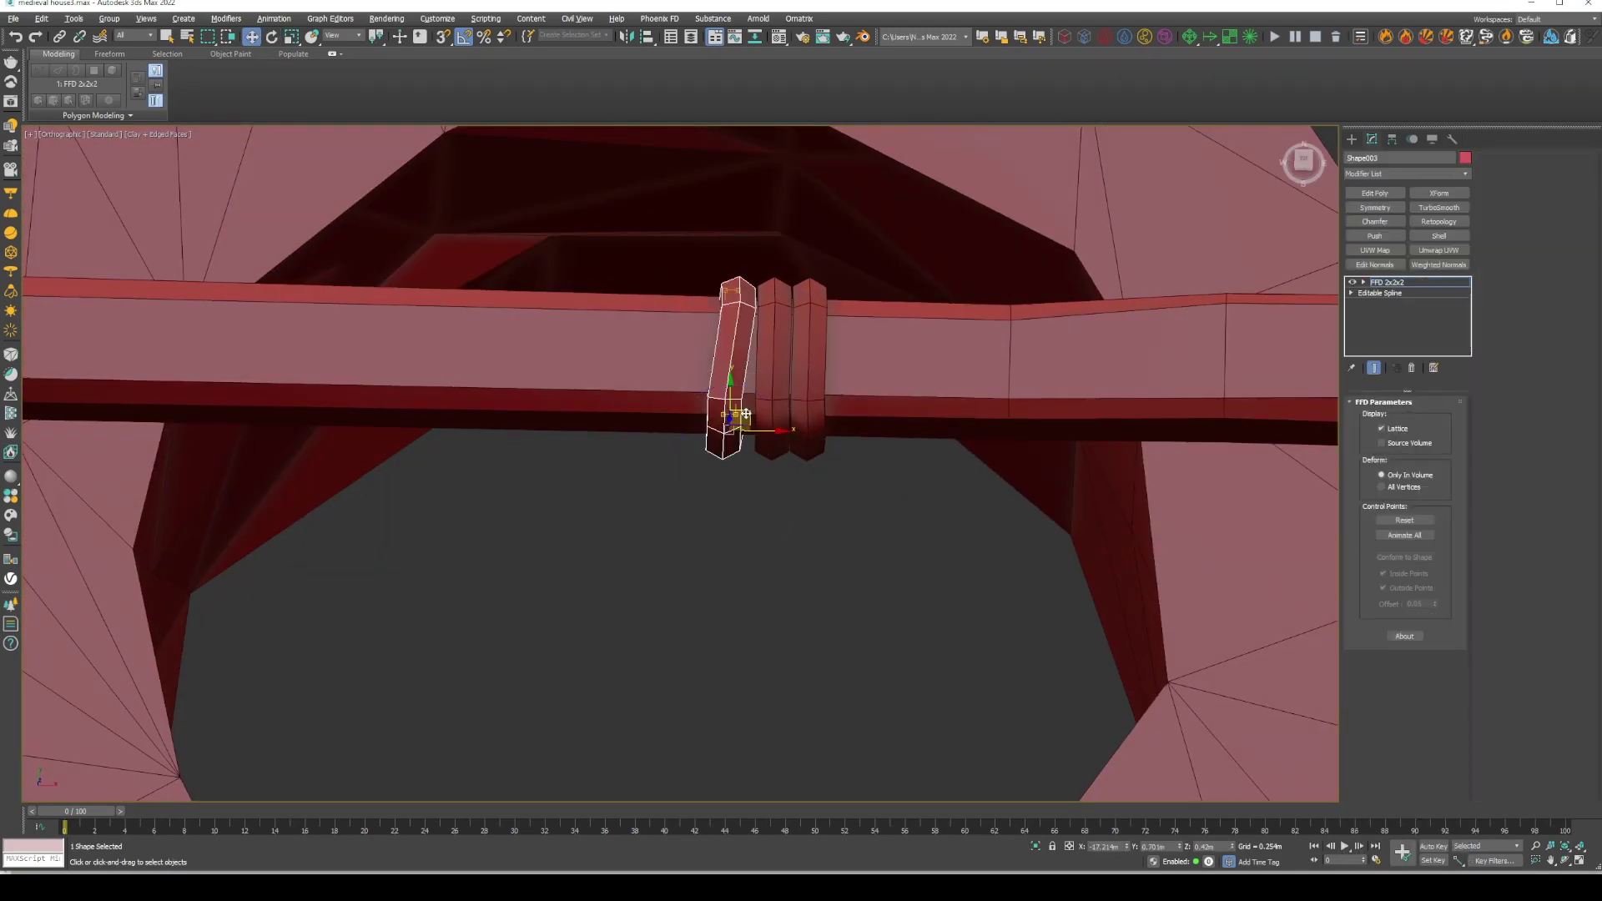
middle_click_drag(724, 409, 728, 412, "alt")
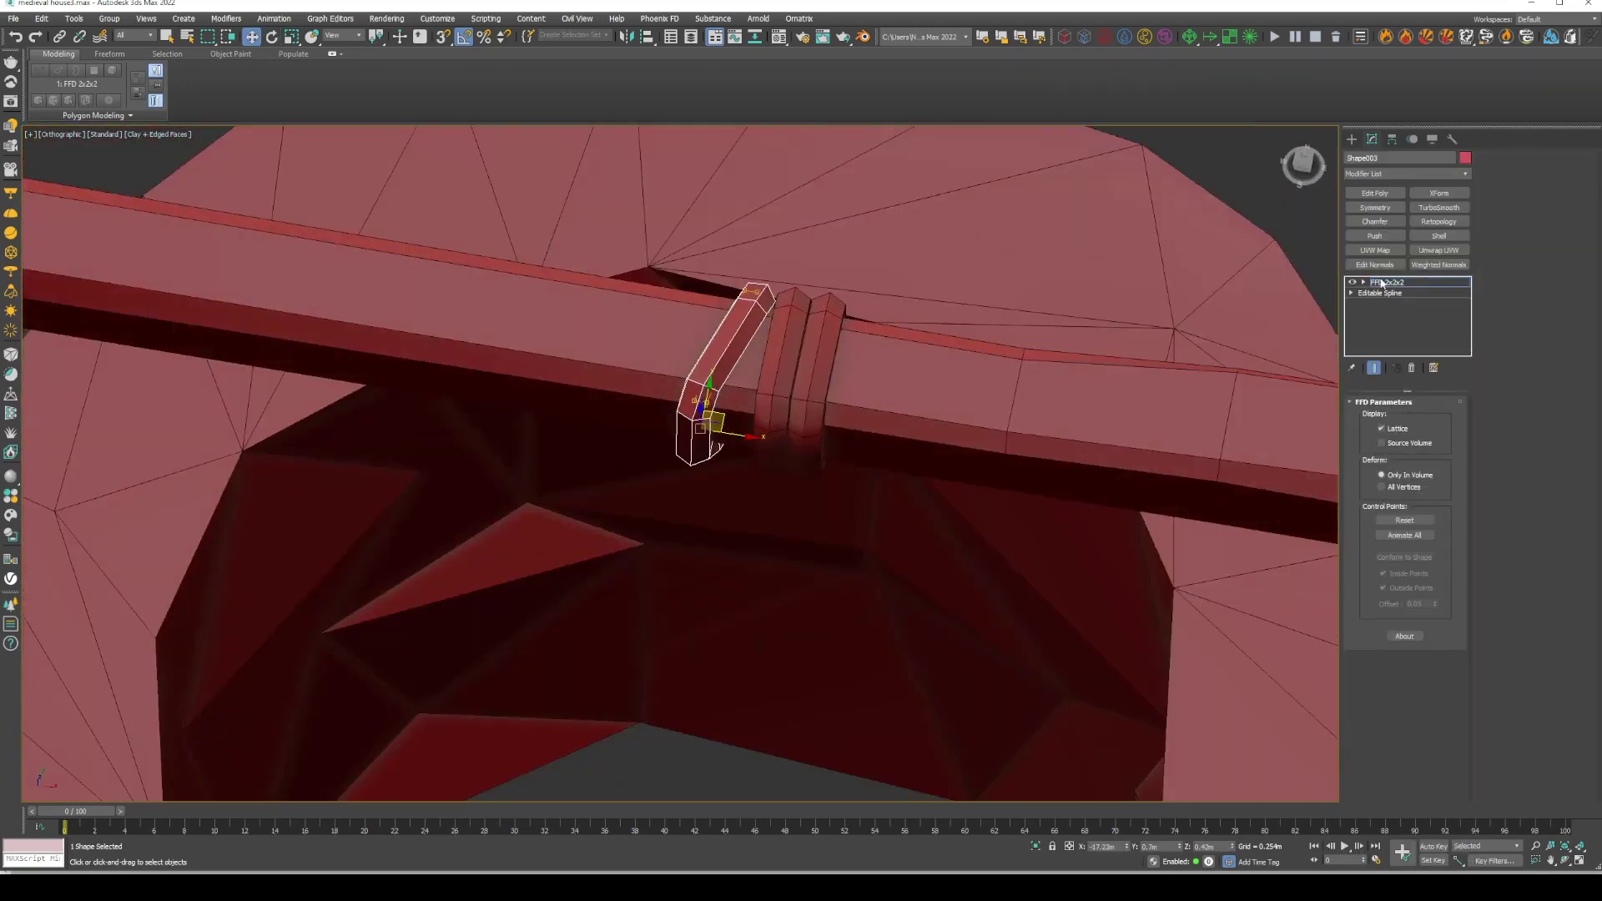
scroll(734, 375, "down", 3)
scroll(797, 396, "down", 3)
scroll(798, 395, "down", 3)
left_click(753, 517)
Thicken a rope ring on the well's crossbar to 0.039m rendering thickness
scroll(845, 388, "up", 1)
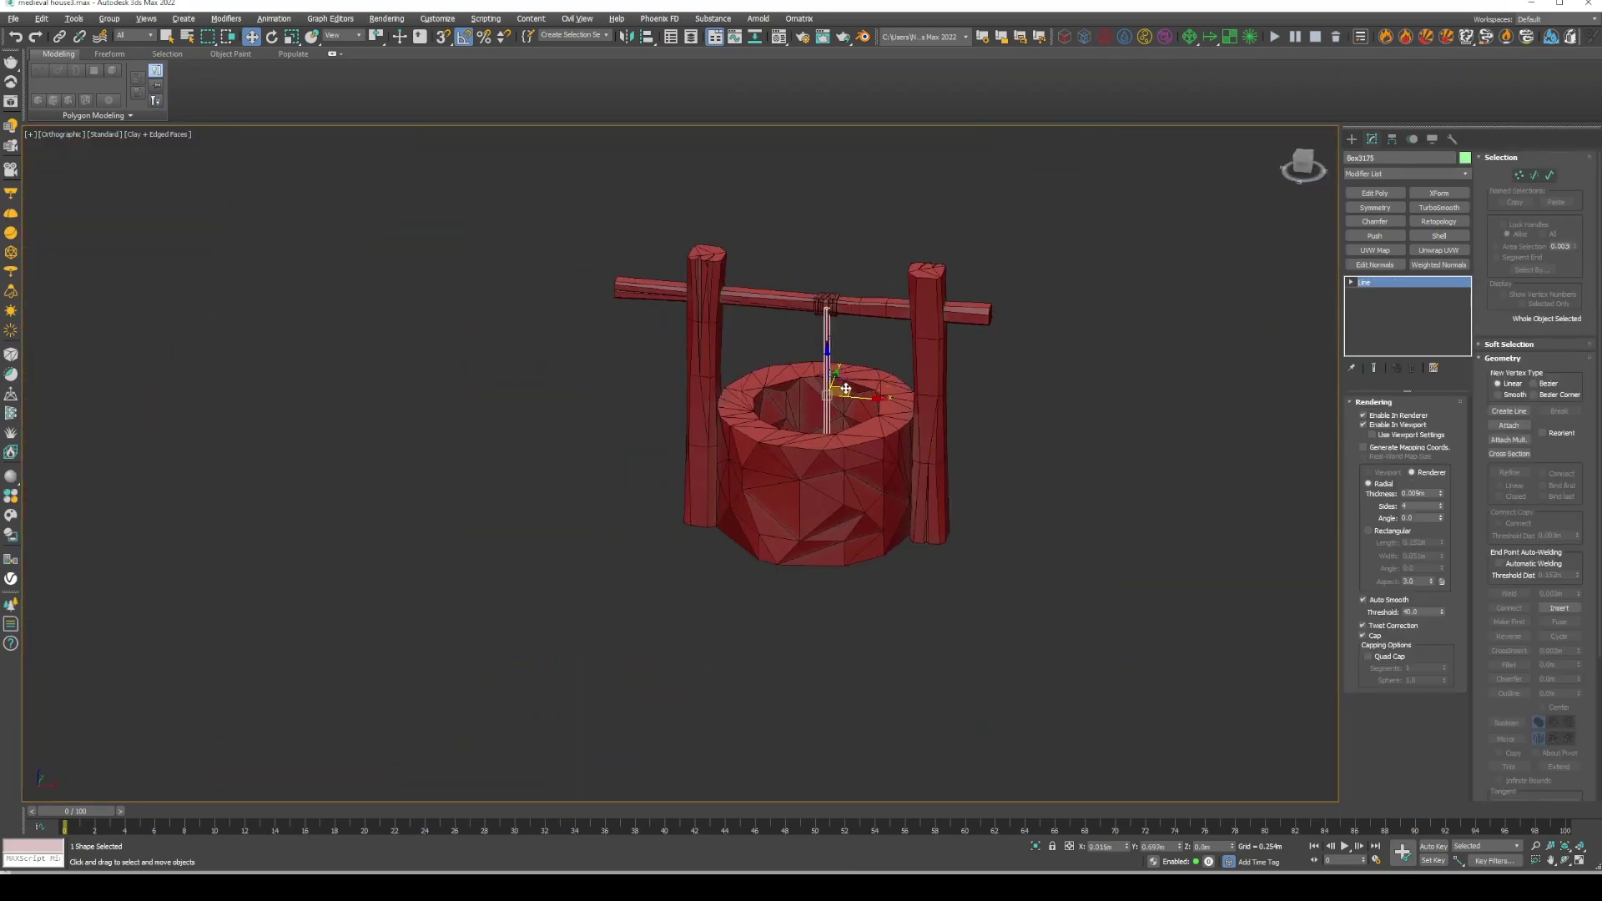
scroll(845, 388, "up", 3)
middle_click_drag(845, 389, 828, 489, "alt")
scroll(827, 489, "up", 3)
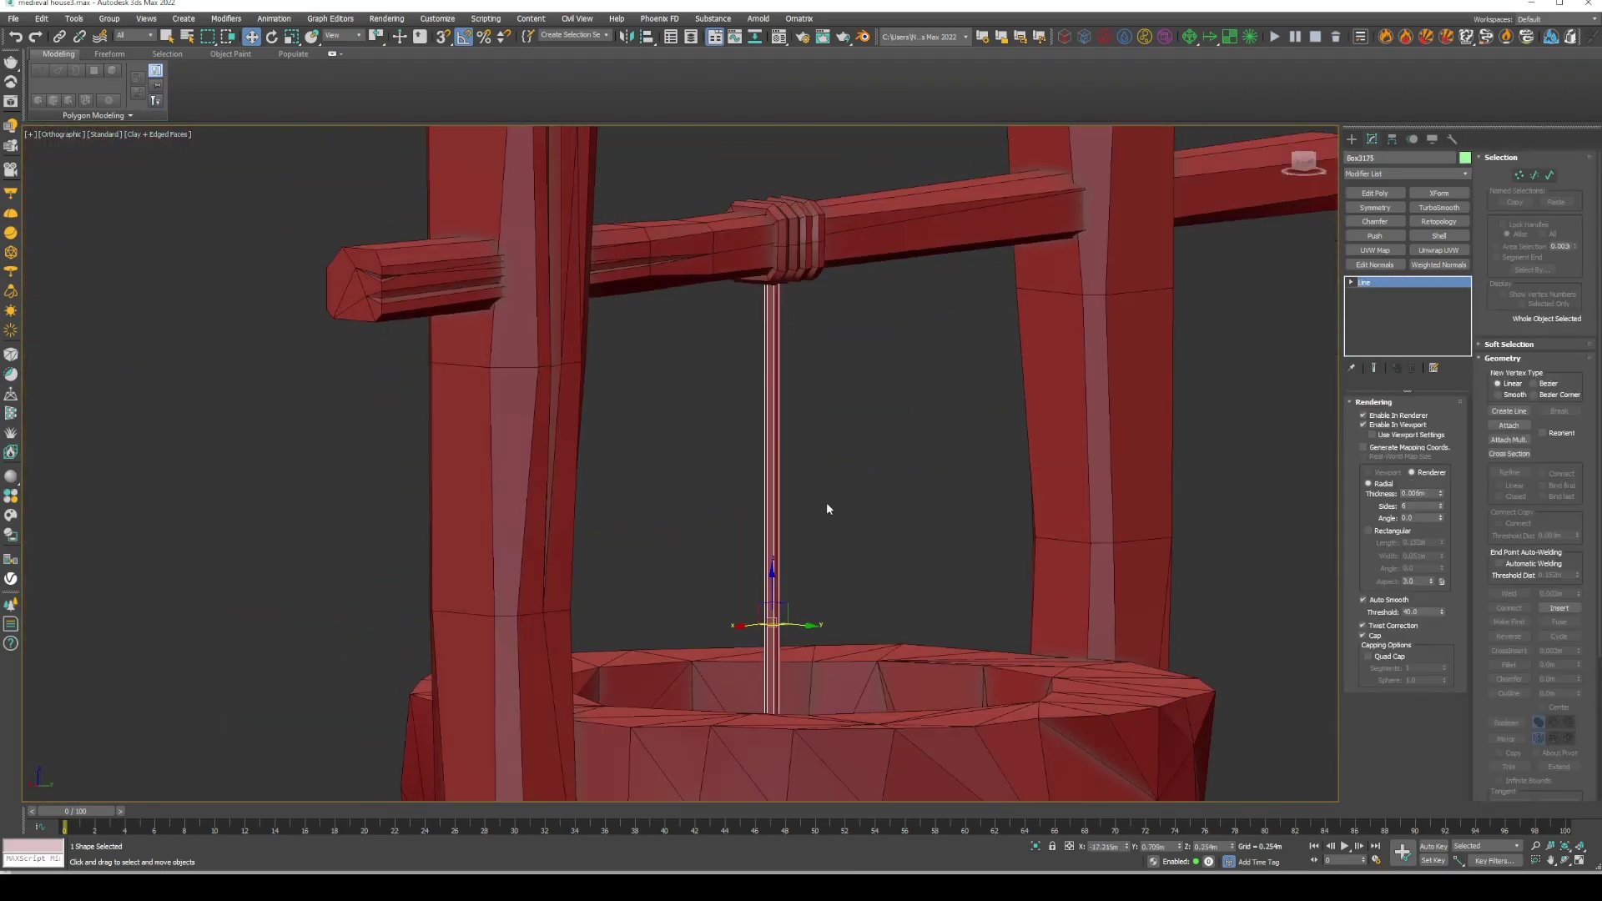
scroll(751, 292, "up", 2)
left_click(759, 317)
left_click_drag(1441, 493, 1440, 481)
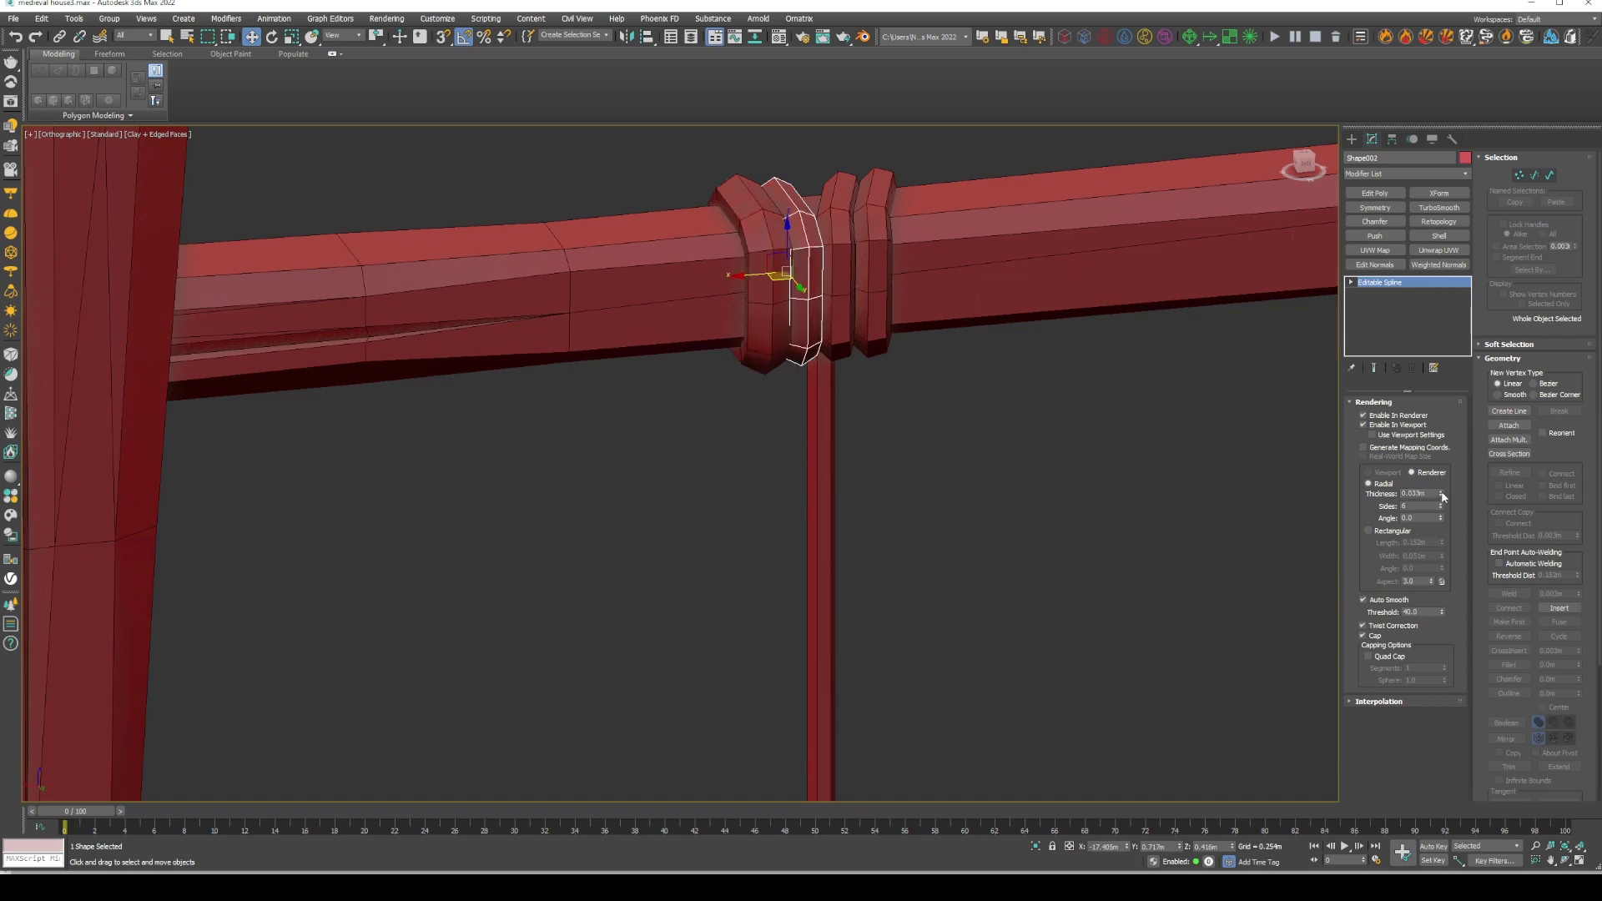
key("ctrl+z")
key("ctrl+z")
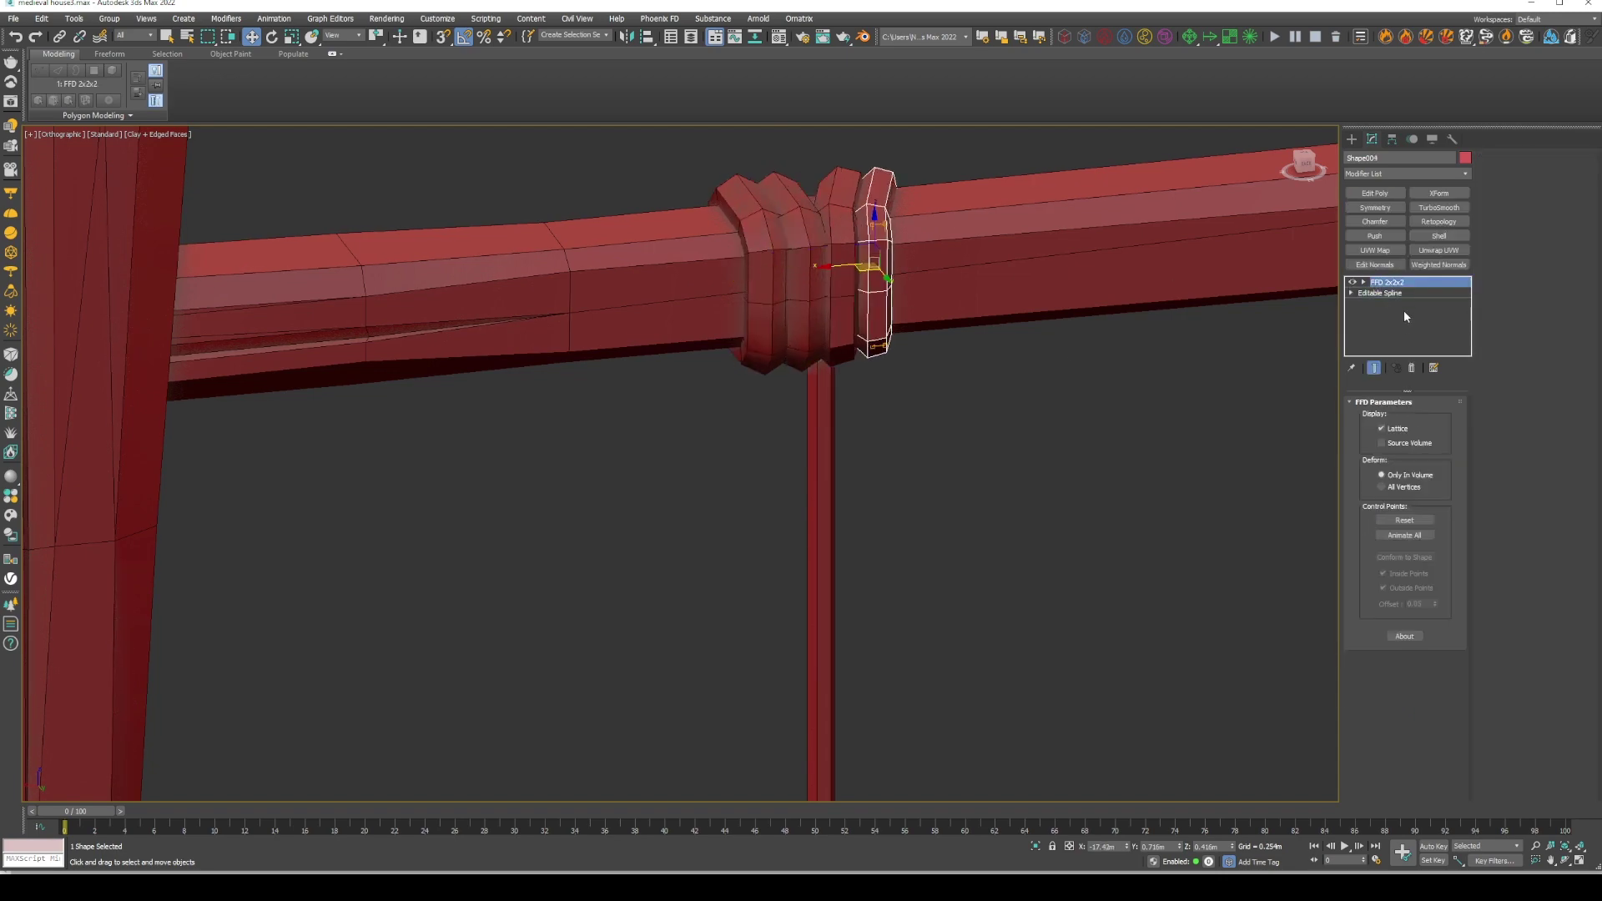
Select the bent FFD rope rings and the vertical rope, then orbit to review the well
left_click(1387, 284)
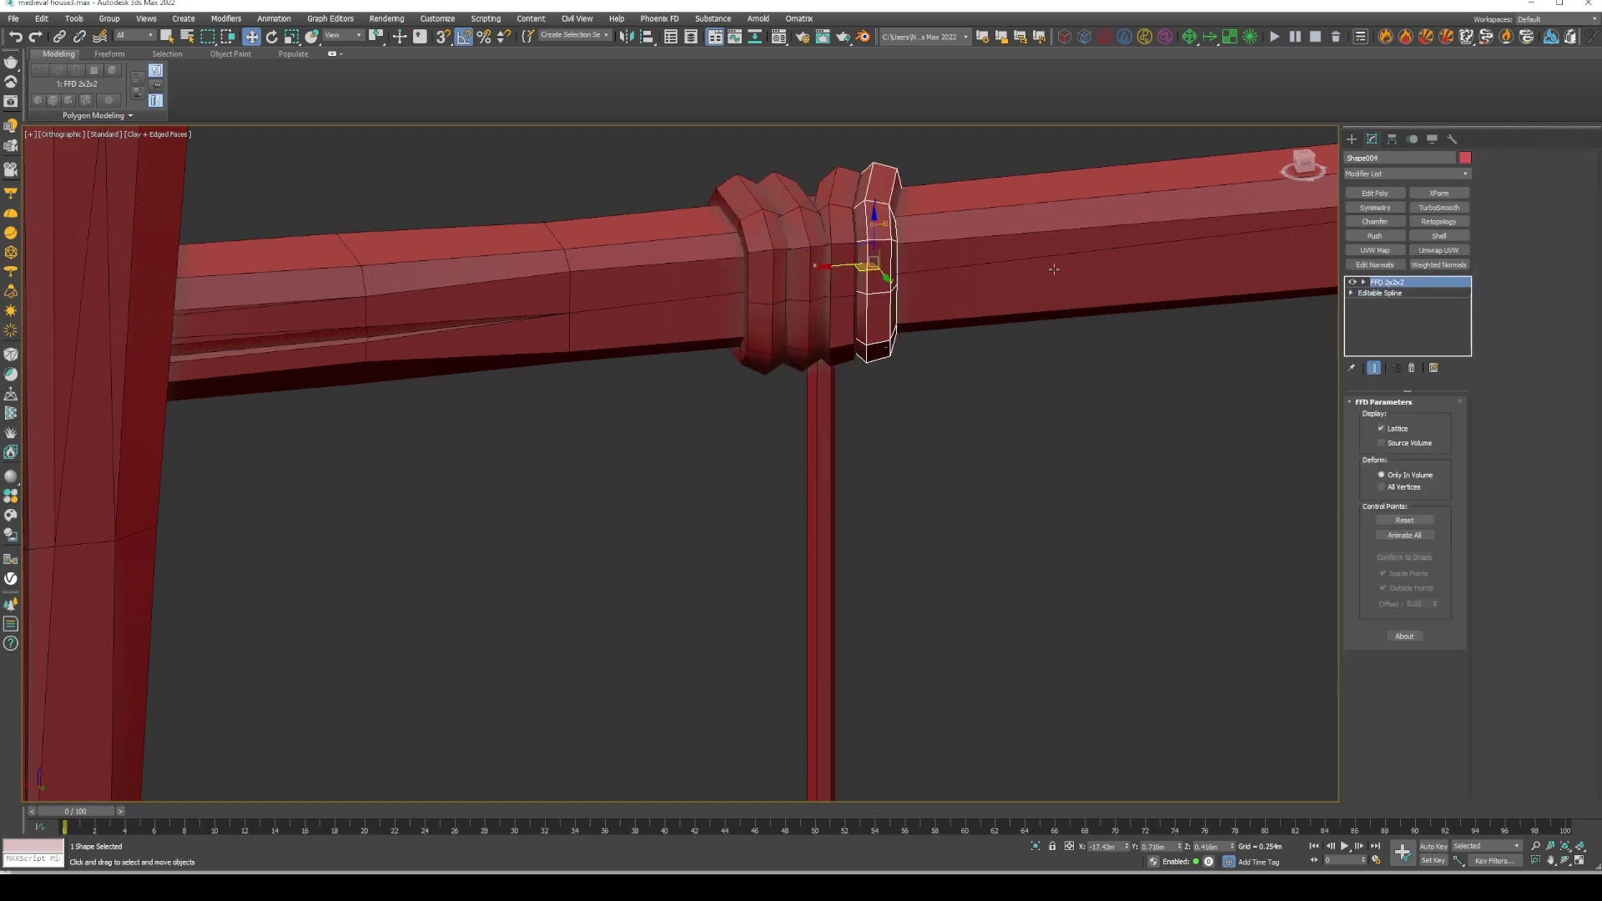
middle_click_drag(834, 417, 793, 334, "alt")
left_click(775, 275, "ctrl")
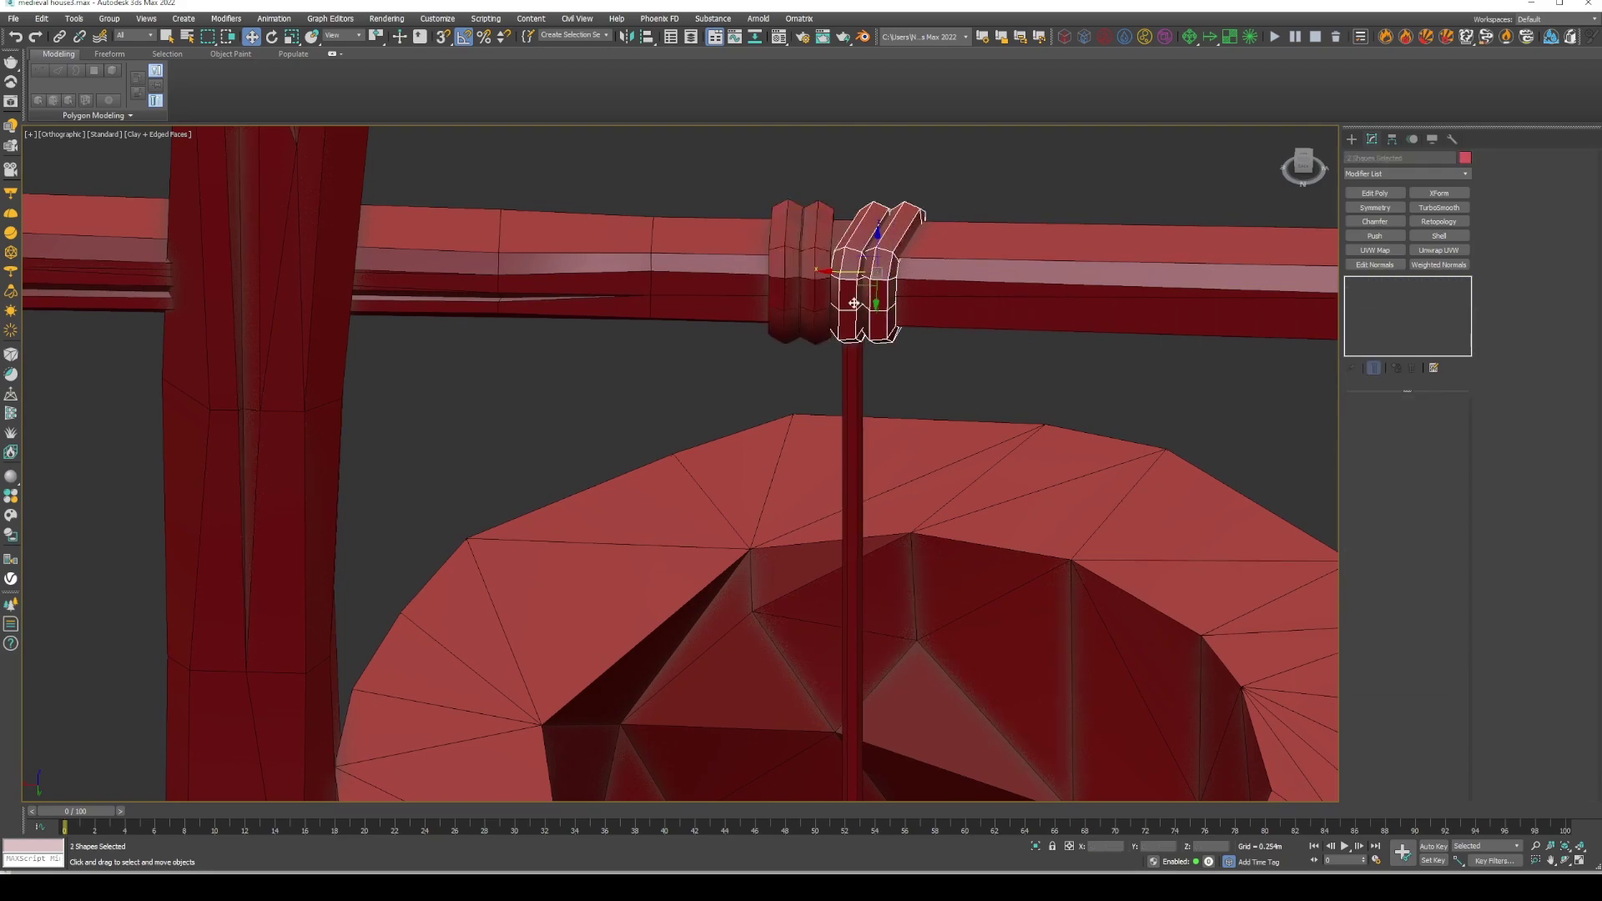
left_click(852, 367)
scroll(853, 368, "down", 5)
middle_click_drag(834, 417, 918, 393, "alt")
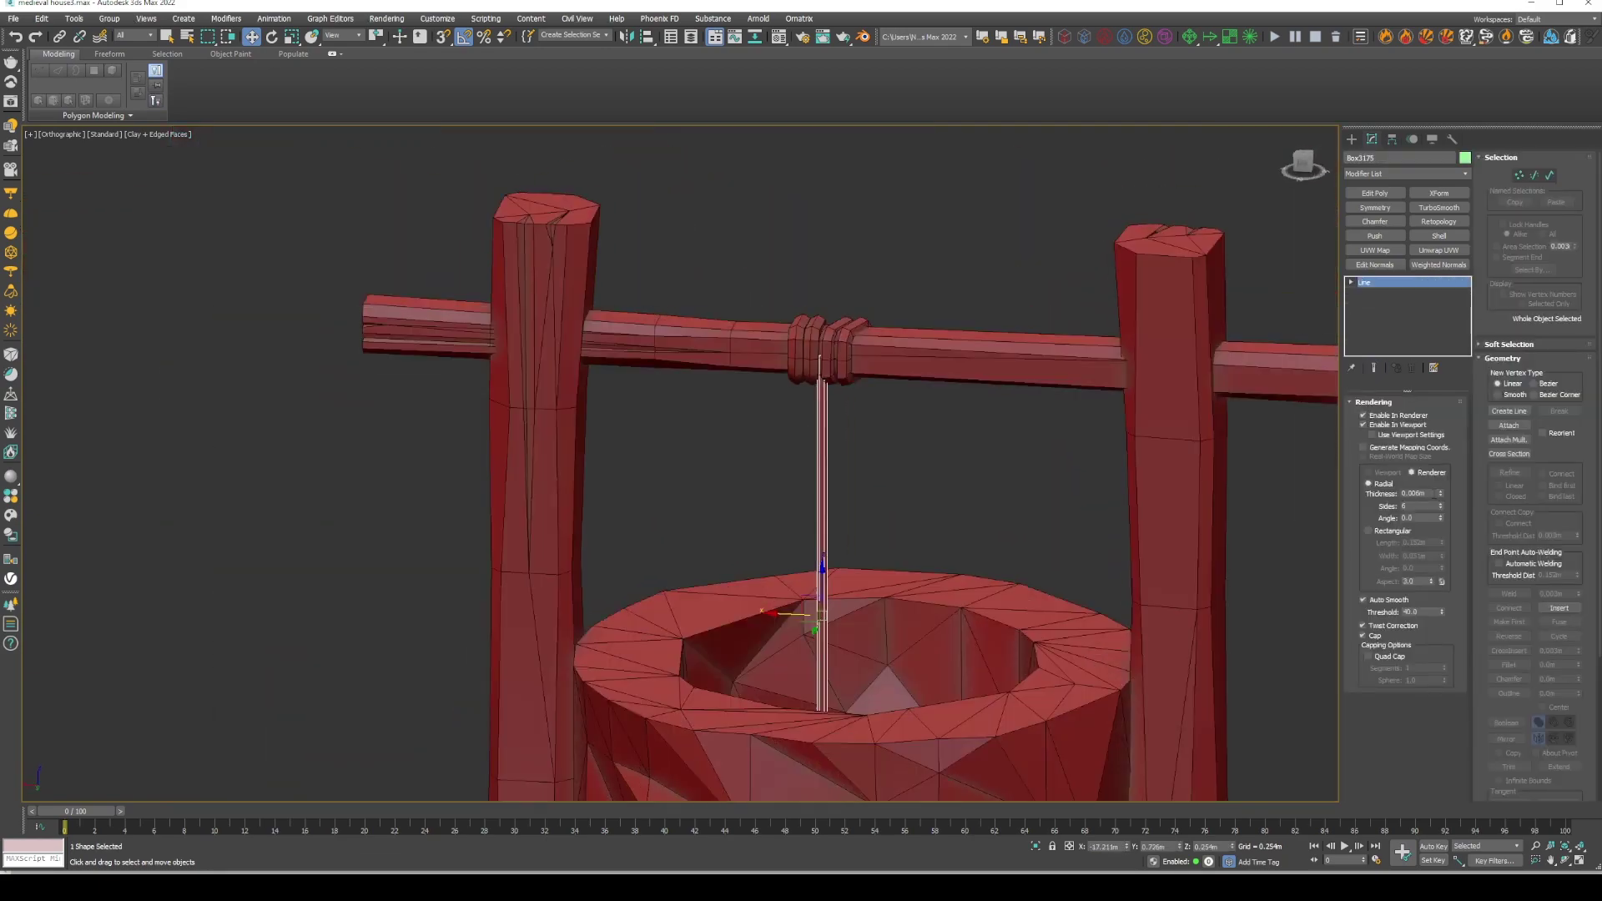
scroll(926, 455, "down", 5)
mouse_move(926, 456)
middle_mouse_down("alt")
mouse_move(834, 451)
mouse_move(918, 451)
mouse_move(918, 322)
middle_mouse_up("alt")
Select the whole well group and open it for editing
key("ctrl+d")
left_click(701, 383)
scroll(570, 437, "up", 5)
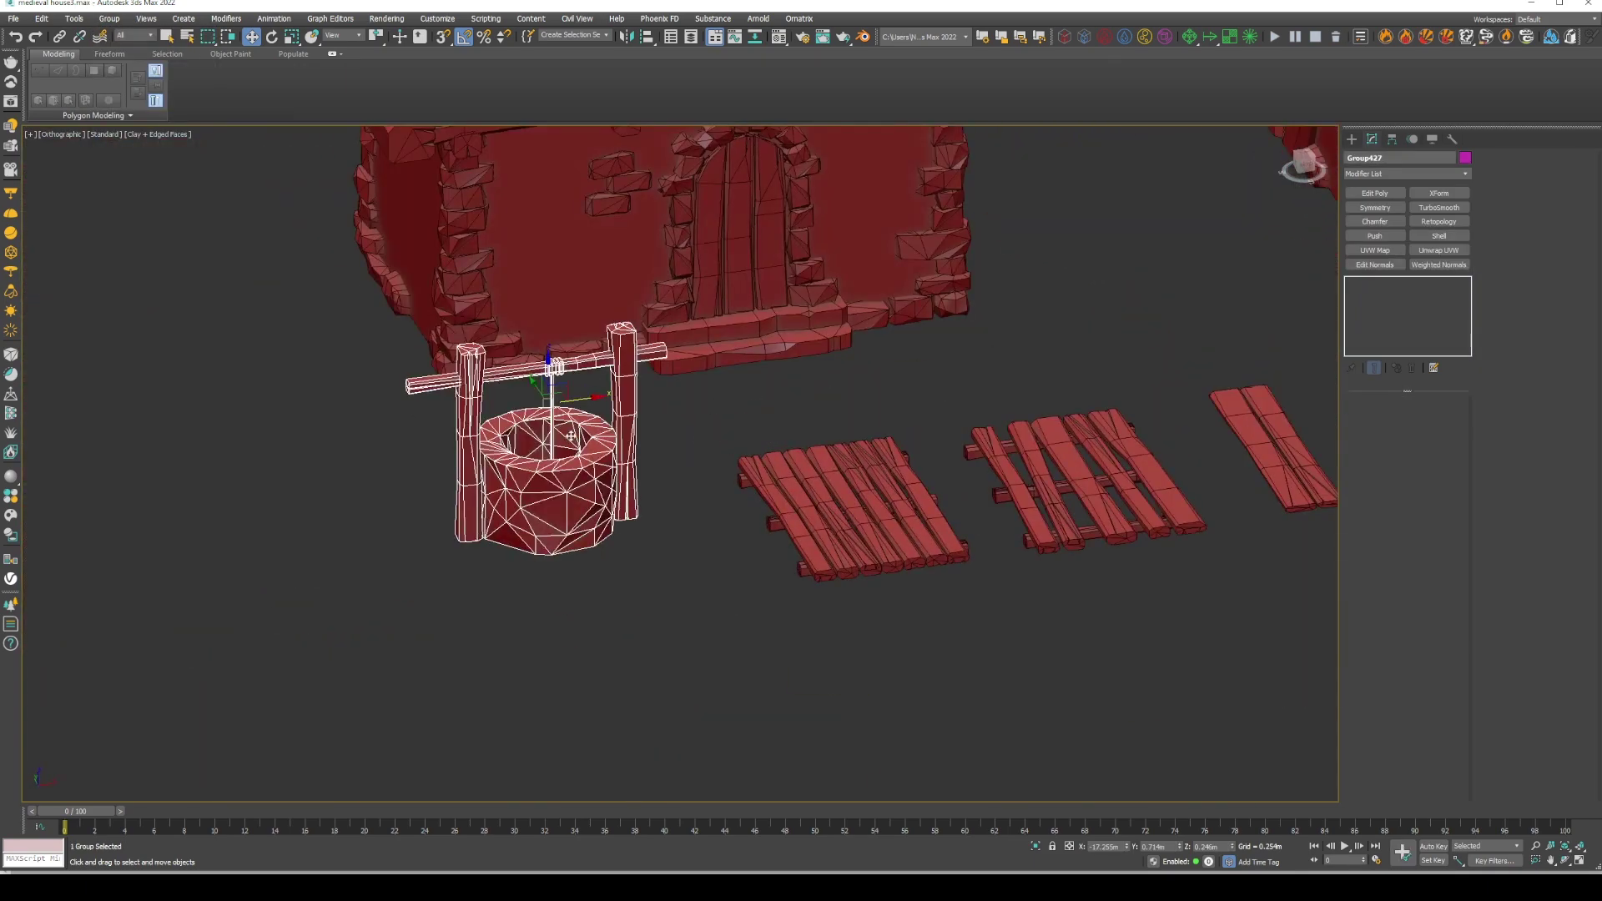
scroll(570, 437, "down", 2)
mouse_move(571, 437)
middle_mouse_down("alt")
mouse_move(534, 443)
mouse_move(584, 446)
middle_mouse_up("alt")
scroll(598, 448, "up", 4)
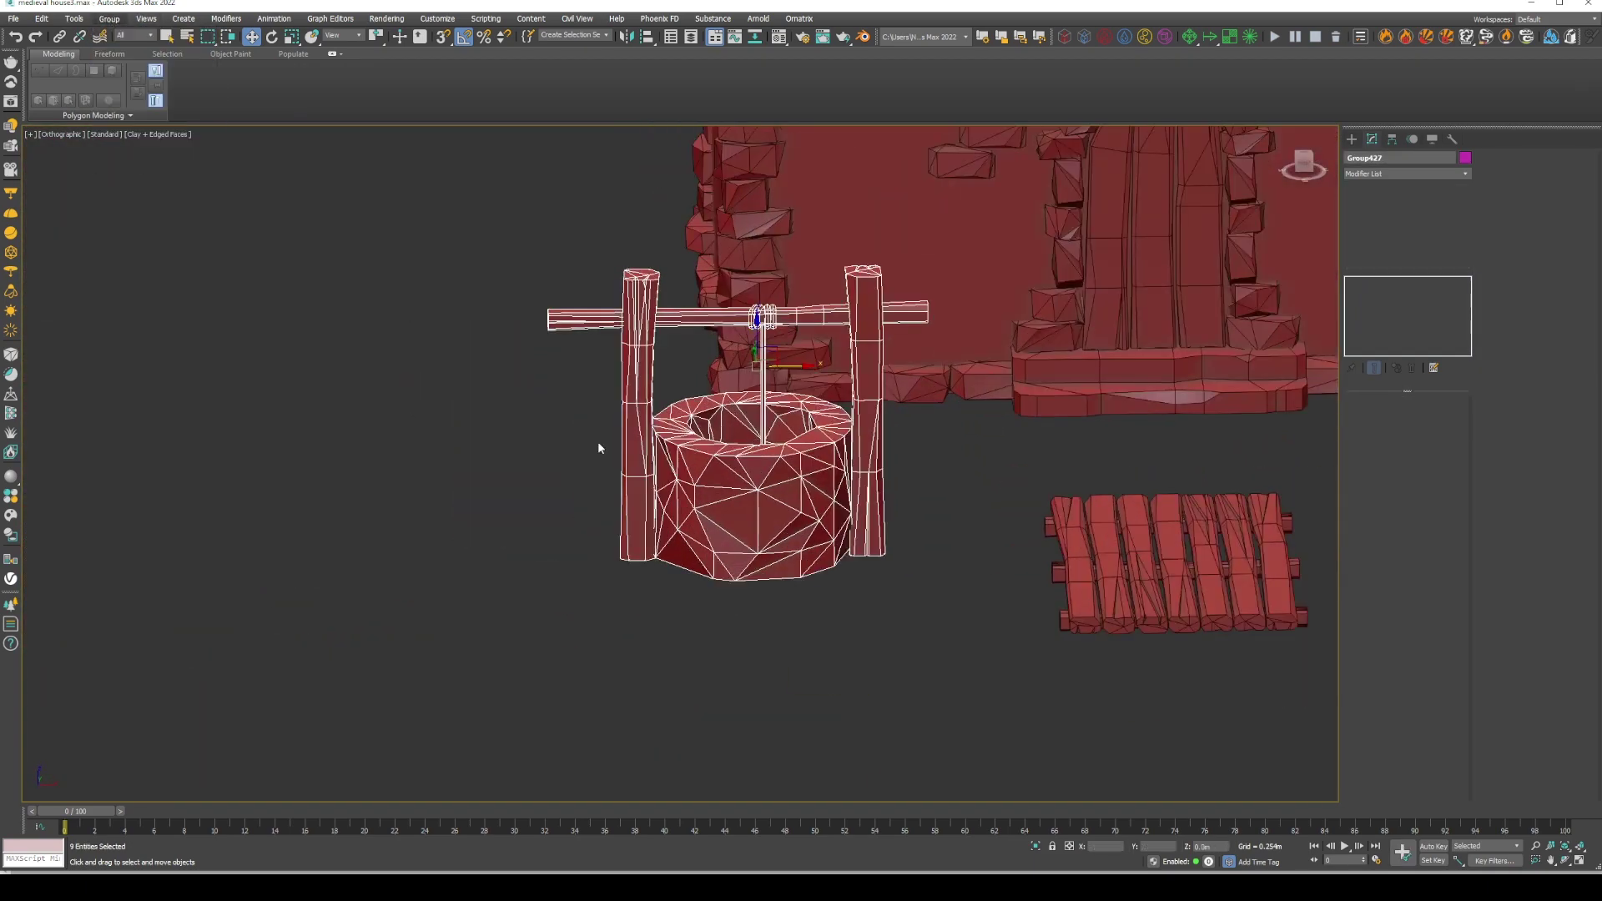
left_click(667, 467)
scroll(898, 420, "up", 3)
Inspect the right post and the crossbar's vertices, then close the well group
left_click(576, 401)
left_click(837, 494)
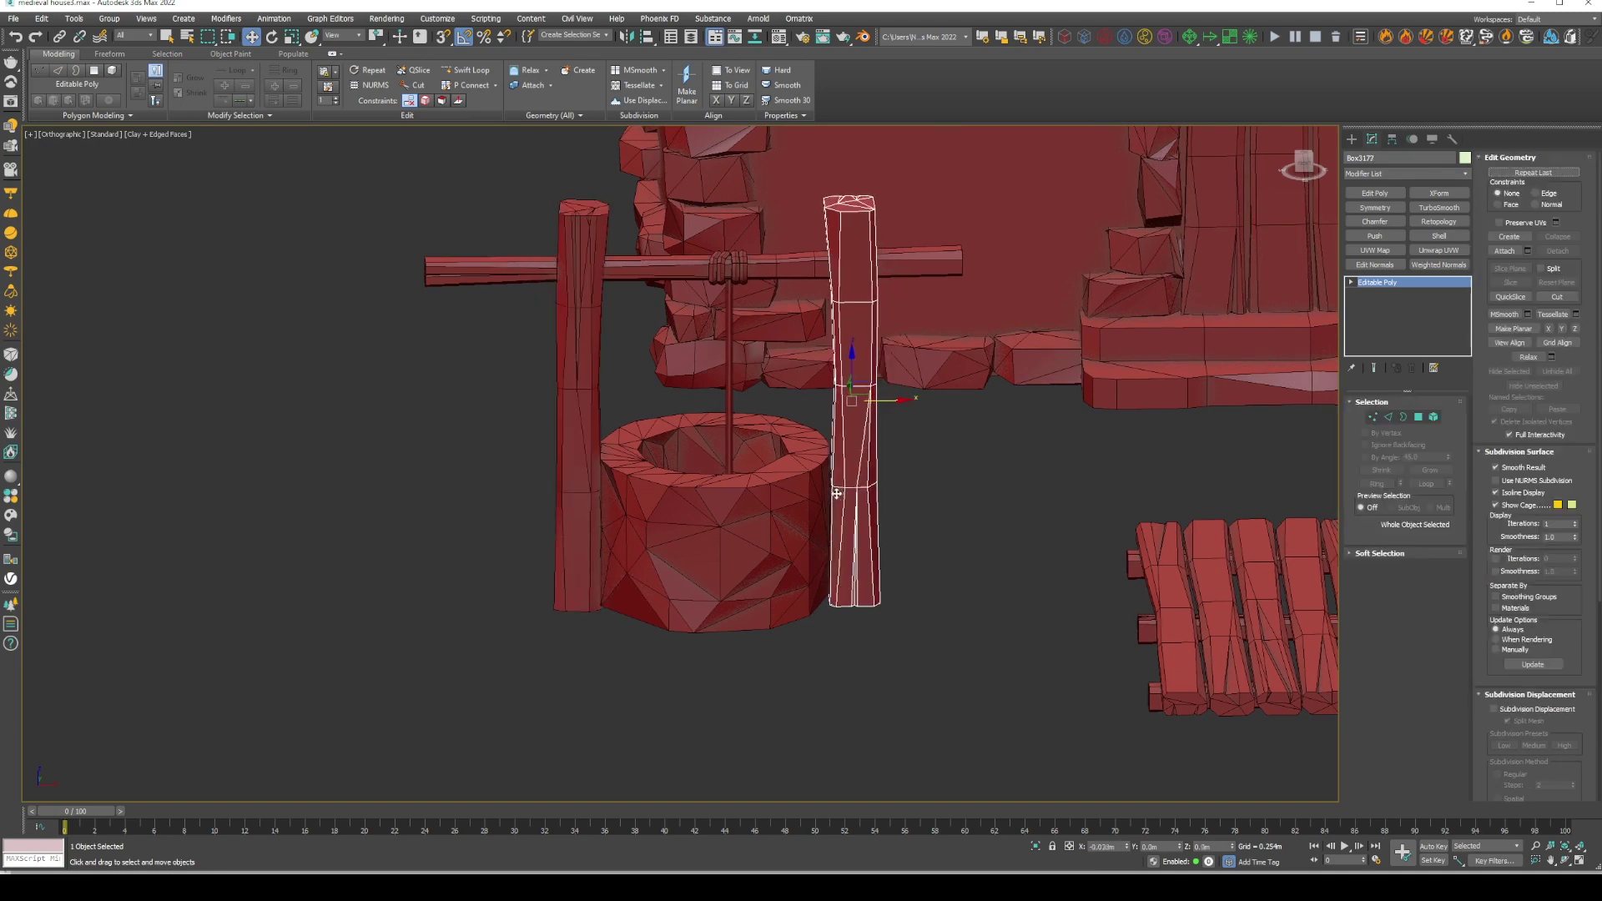
left_click(951, 264)
key("1")
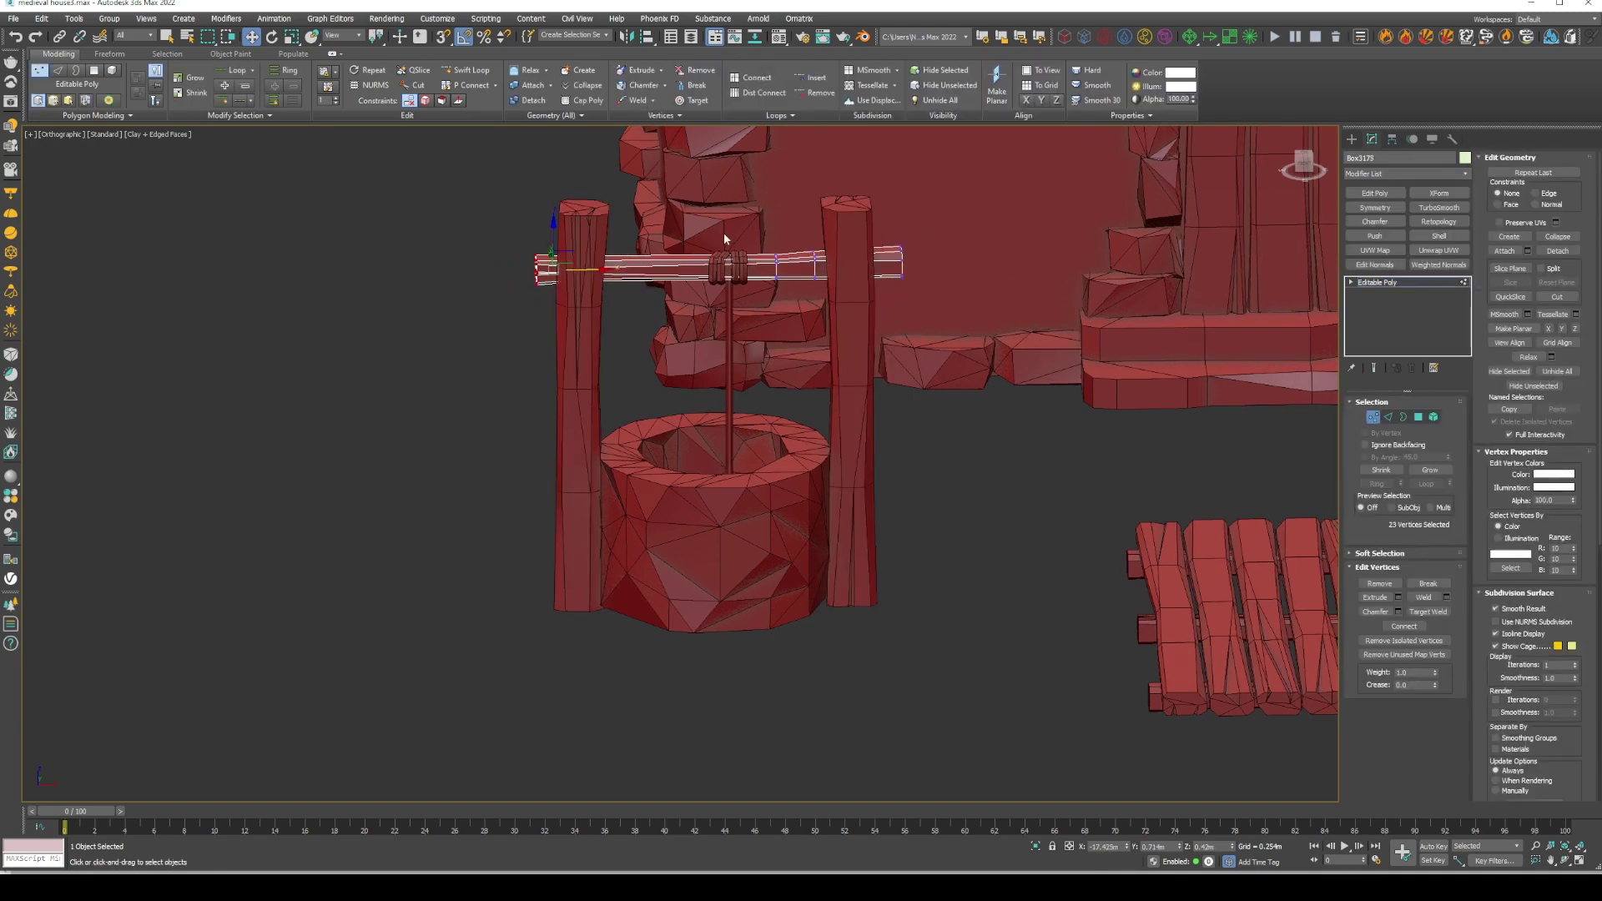
scroll(903, 418, "down", 3)
scroll(801, 442, "down", 2)
left_click(796, 458)
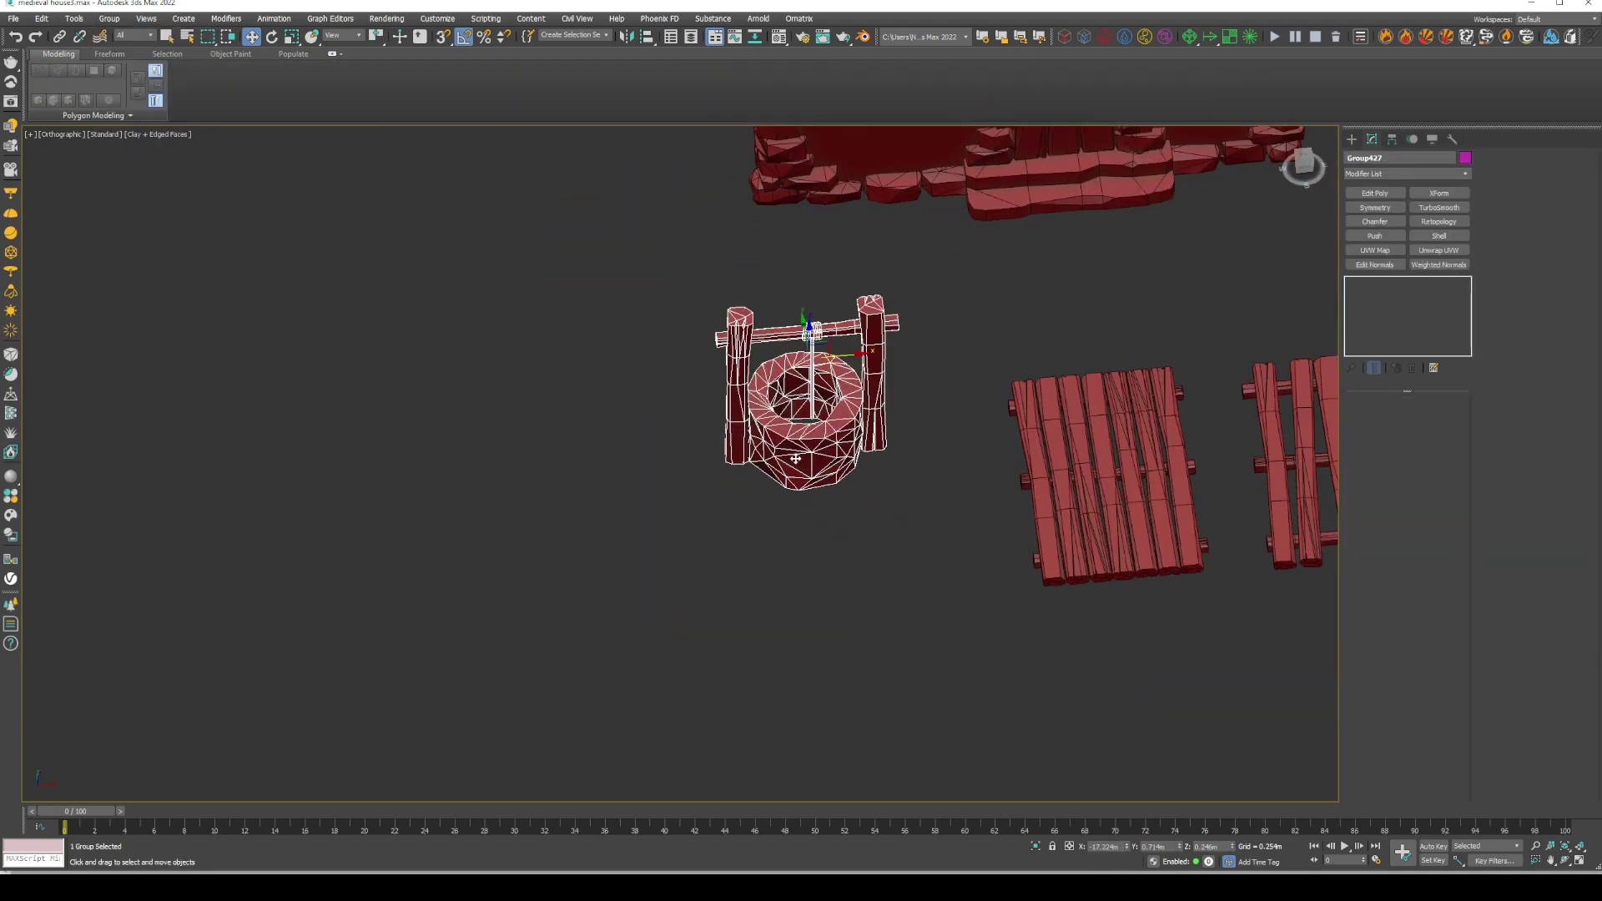
Zoom out and pan over to the plank pallets beside the well
scroll(796, 458, "down", 5)
scroll(834, 534, "down", 2)
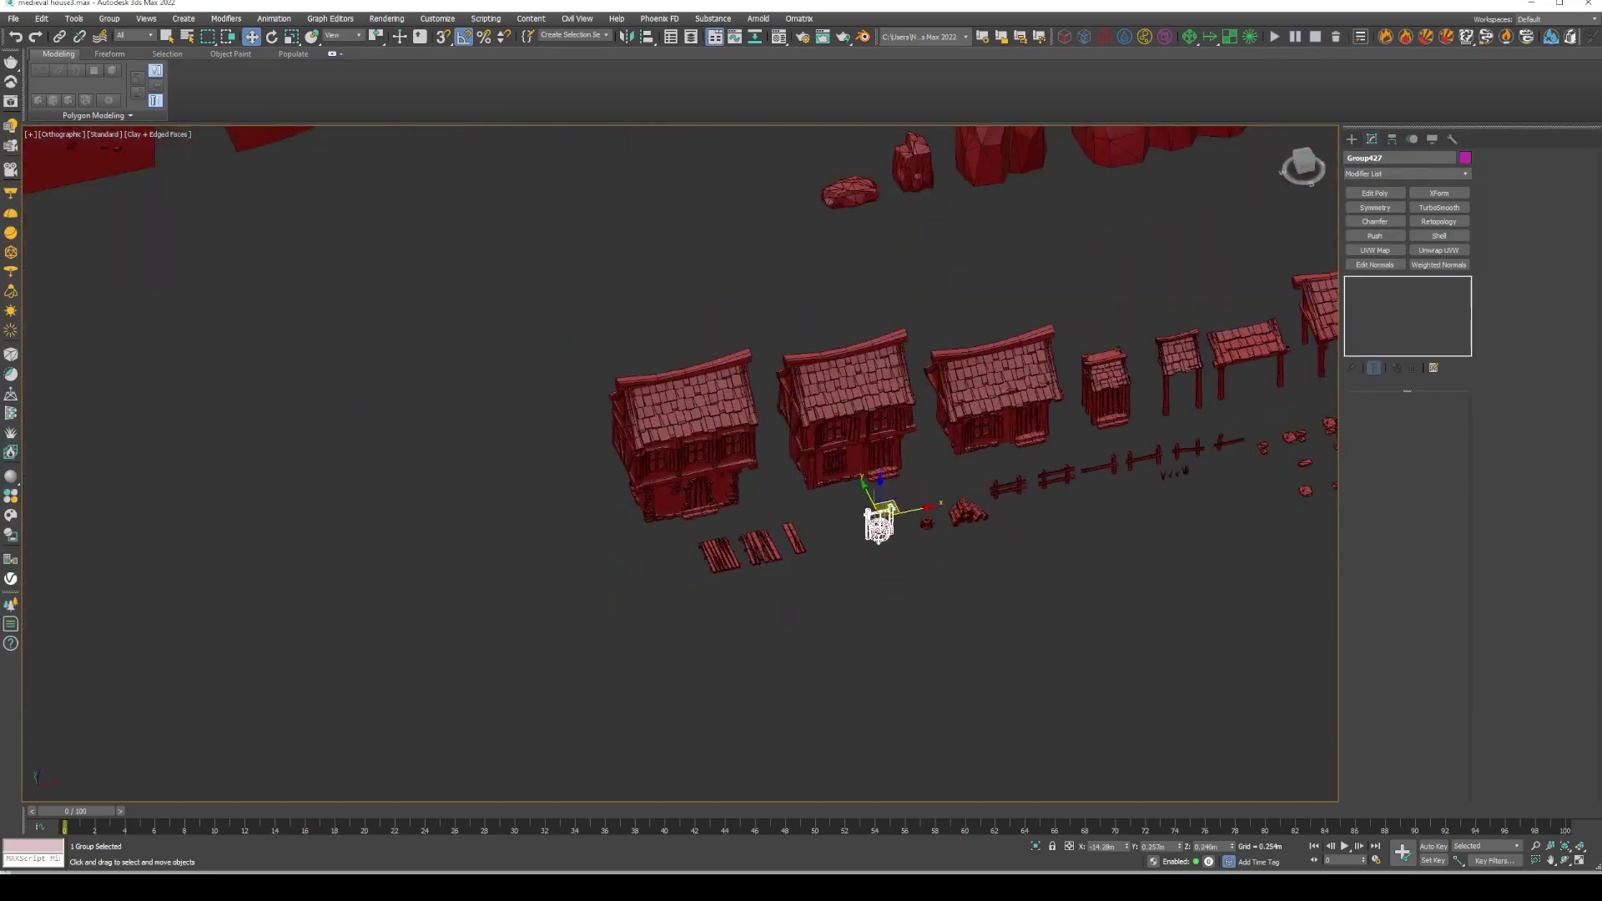
scroll(681, 590, "up", 3)
left_click_drag(787, 489, 554, 533, "shift")
Open a plank pallet group and Shift-clone a plank, rotating it 90° to lie horizontally
left_click(807, 490)
scroll(576, 567, "up", 2)
key("e")
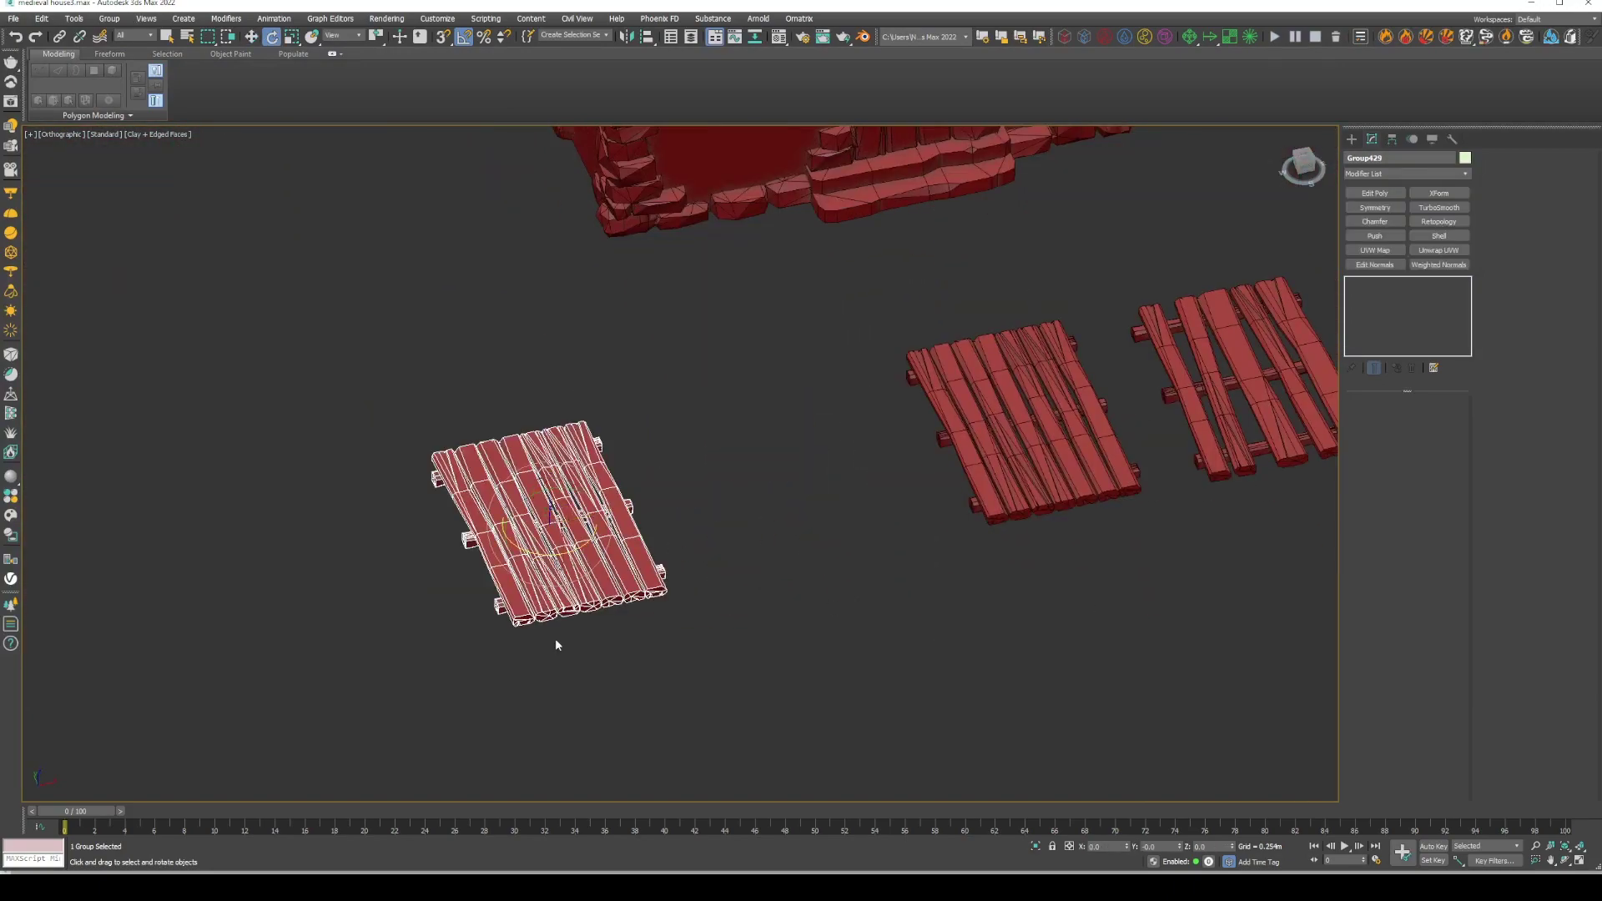
left_click_drag(554, 638, 612, 551)
mouse_move(613, 552)
middle_mouse_down("alt")
mouse_move(668, 401)
mouse_move(634, 351)
middle_mouse_up("alt")
left_click_drag(642, 301, 584, 350)
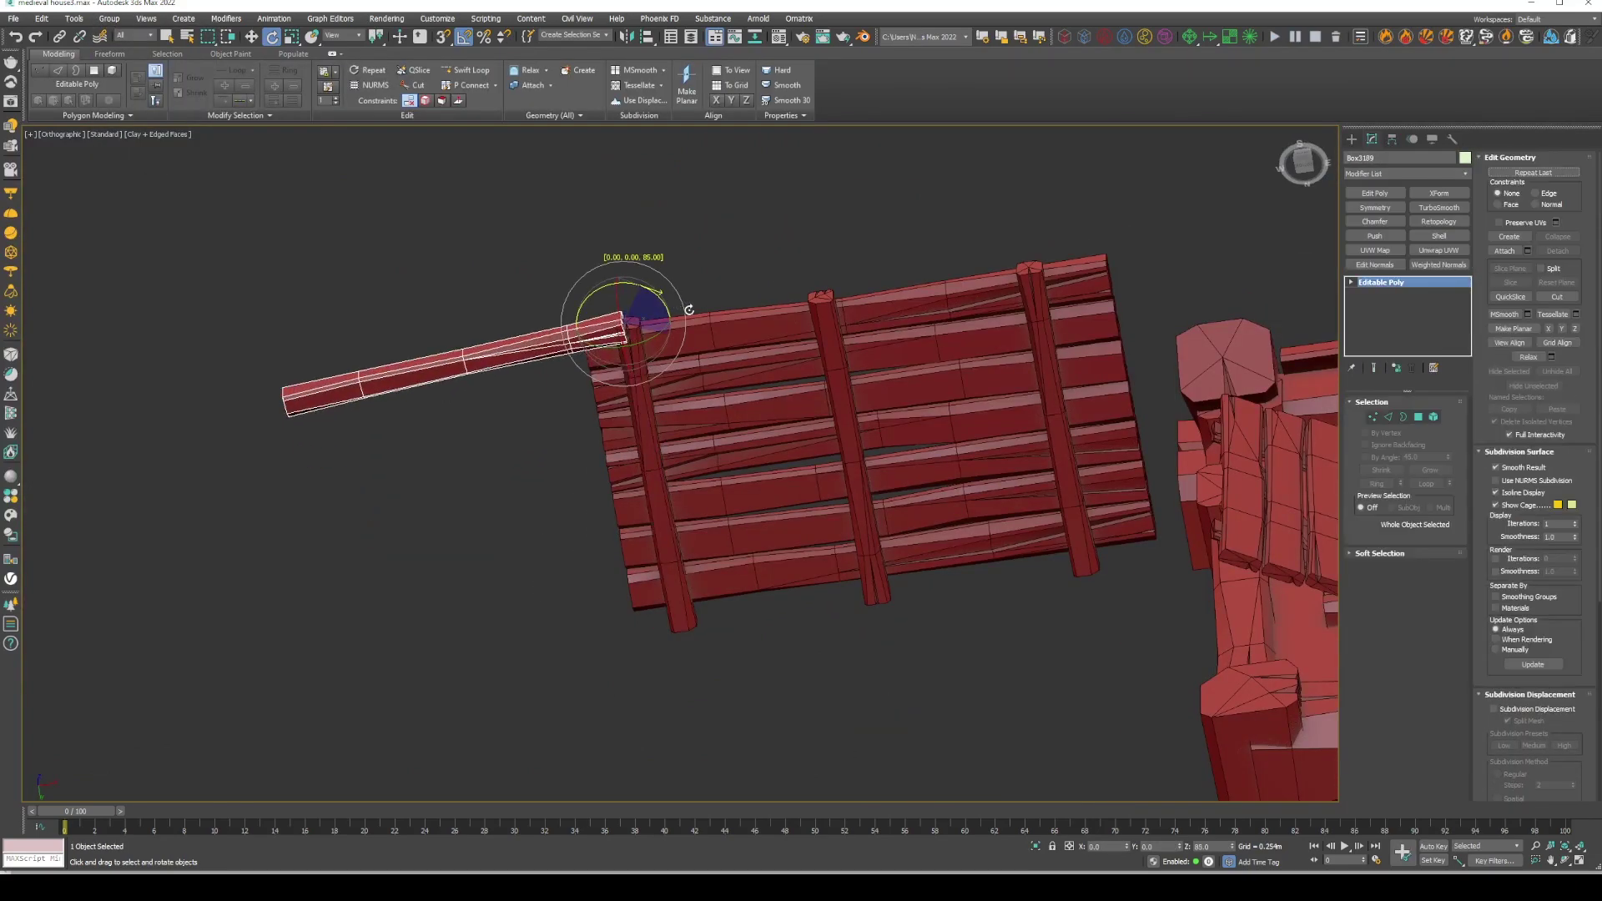
Move the plank copy along the pallet edge, stretch its vertices and detach it as a pole
key("w")
middle_click_drag(725, 456, 734, 434, "alt")
left_click_drag(500, 354, 917, 421)
mouse_move(917, 421)
middle_mouse_down("alt")
mouse_move(917, 350)
mouse_move(917, 434)
middle_mouse_up("alt")
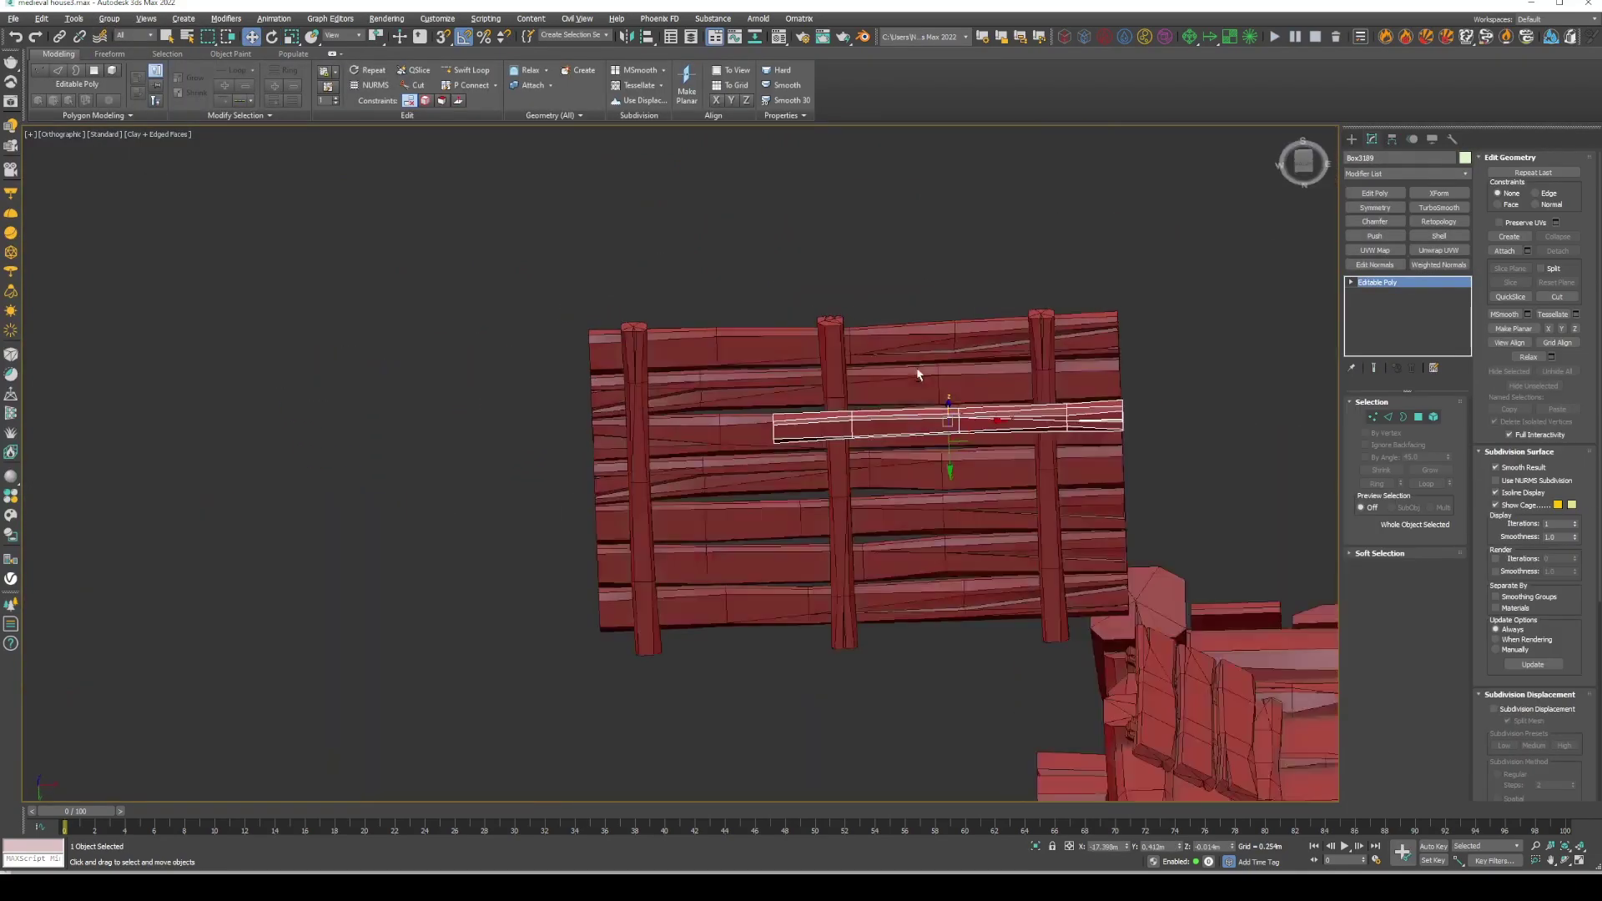
key("1")
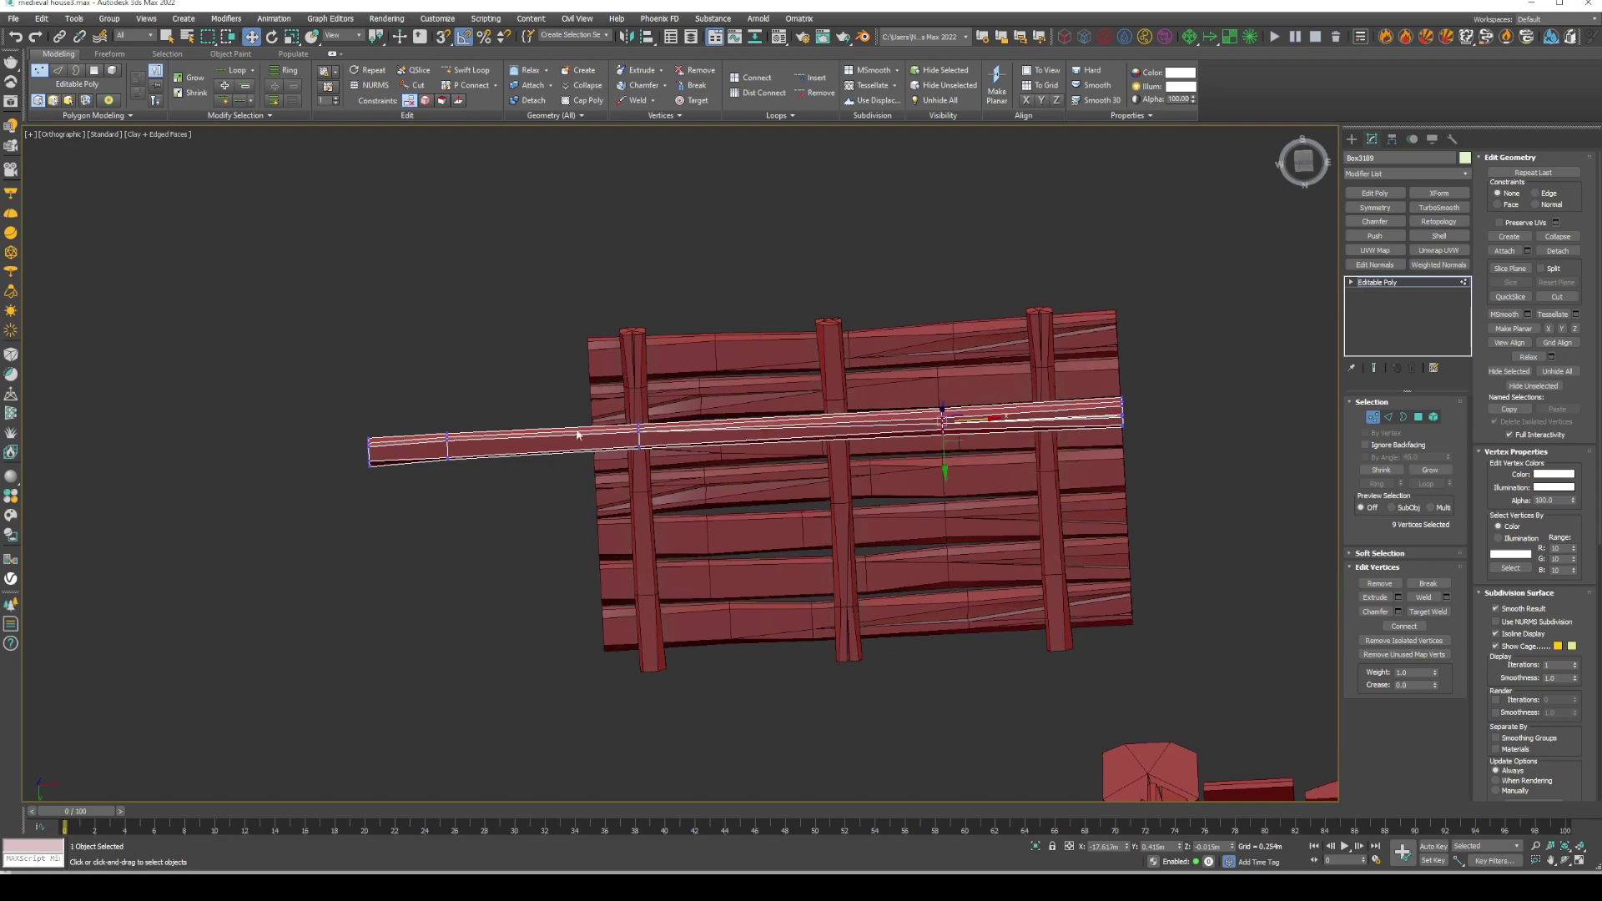
key("5")
left_click(782, 555)
left_click(840, 490)
Select both handle poles and group them with the pallet as the cart bed
mouse_move(782, 566)
middle_mouse_down("alt")
mouse_move(730, 500)
mouse_move(784, 517)
mouse_move(876, 467)
middle_mouse_up("alt")
scroll(784, 517, "down", 2)
left_click(834, 375)
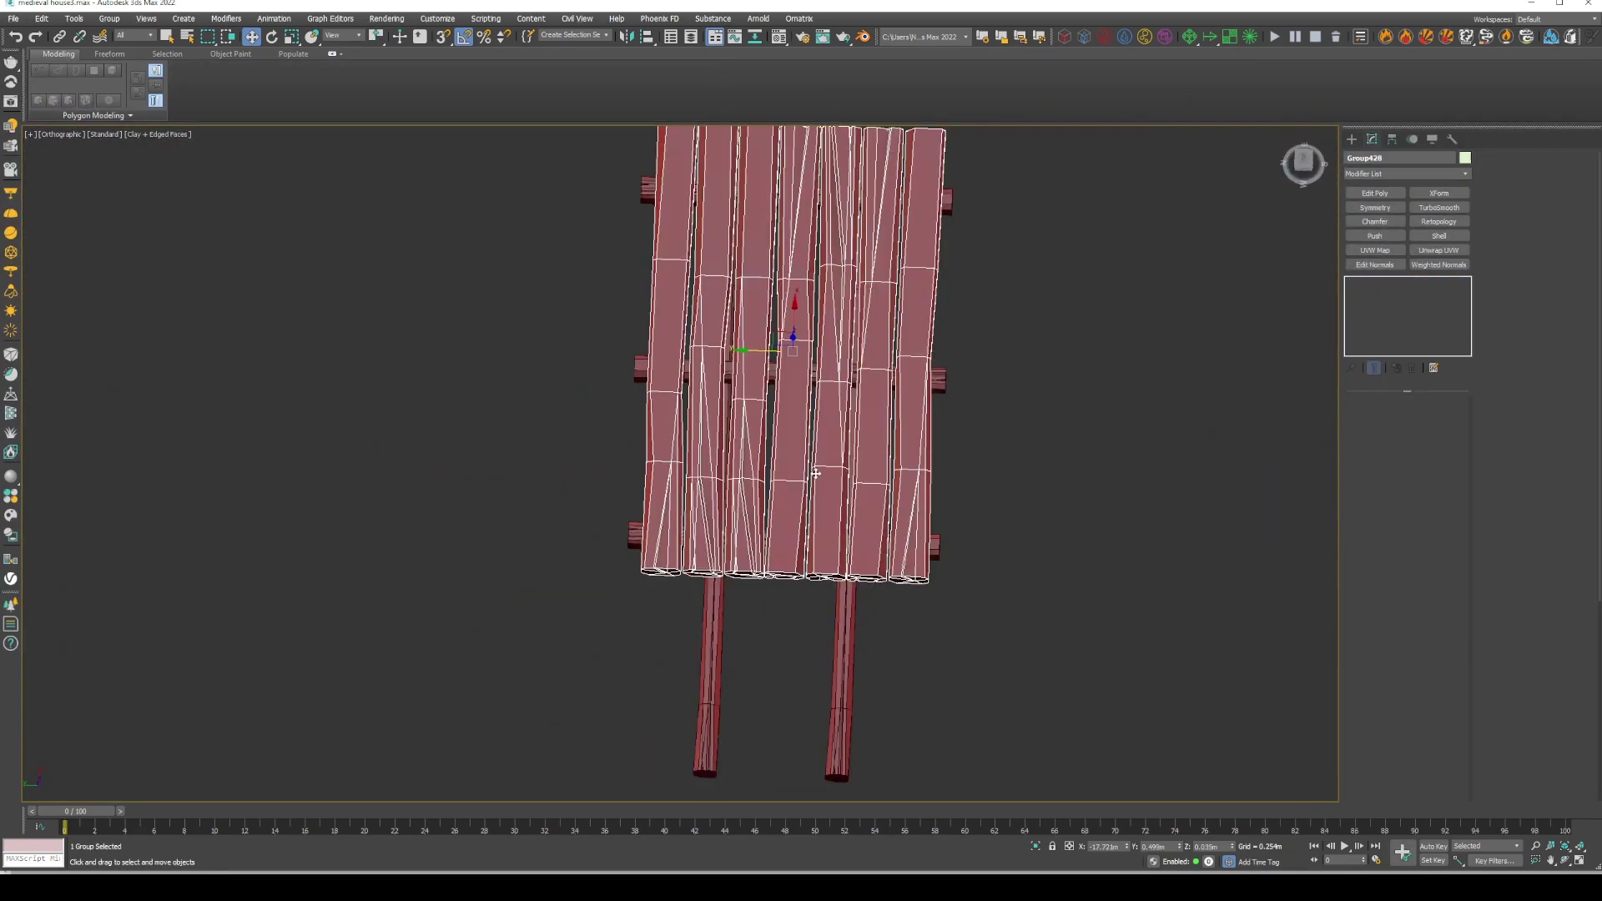
mouse_move(834, 376)
middle_mouse_down("alt")
mouse_move(939, 379)
mouse_move(939, 450)
middle_mouse_up("alt")
left_click(938, 379)
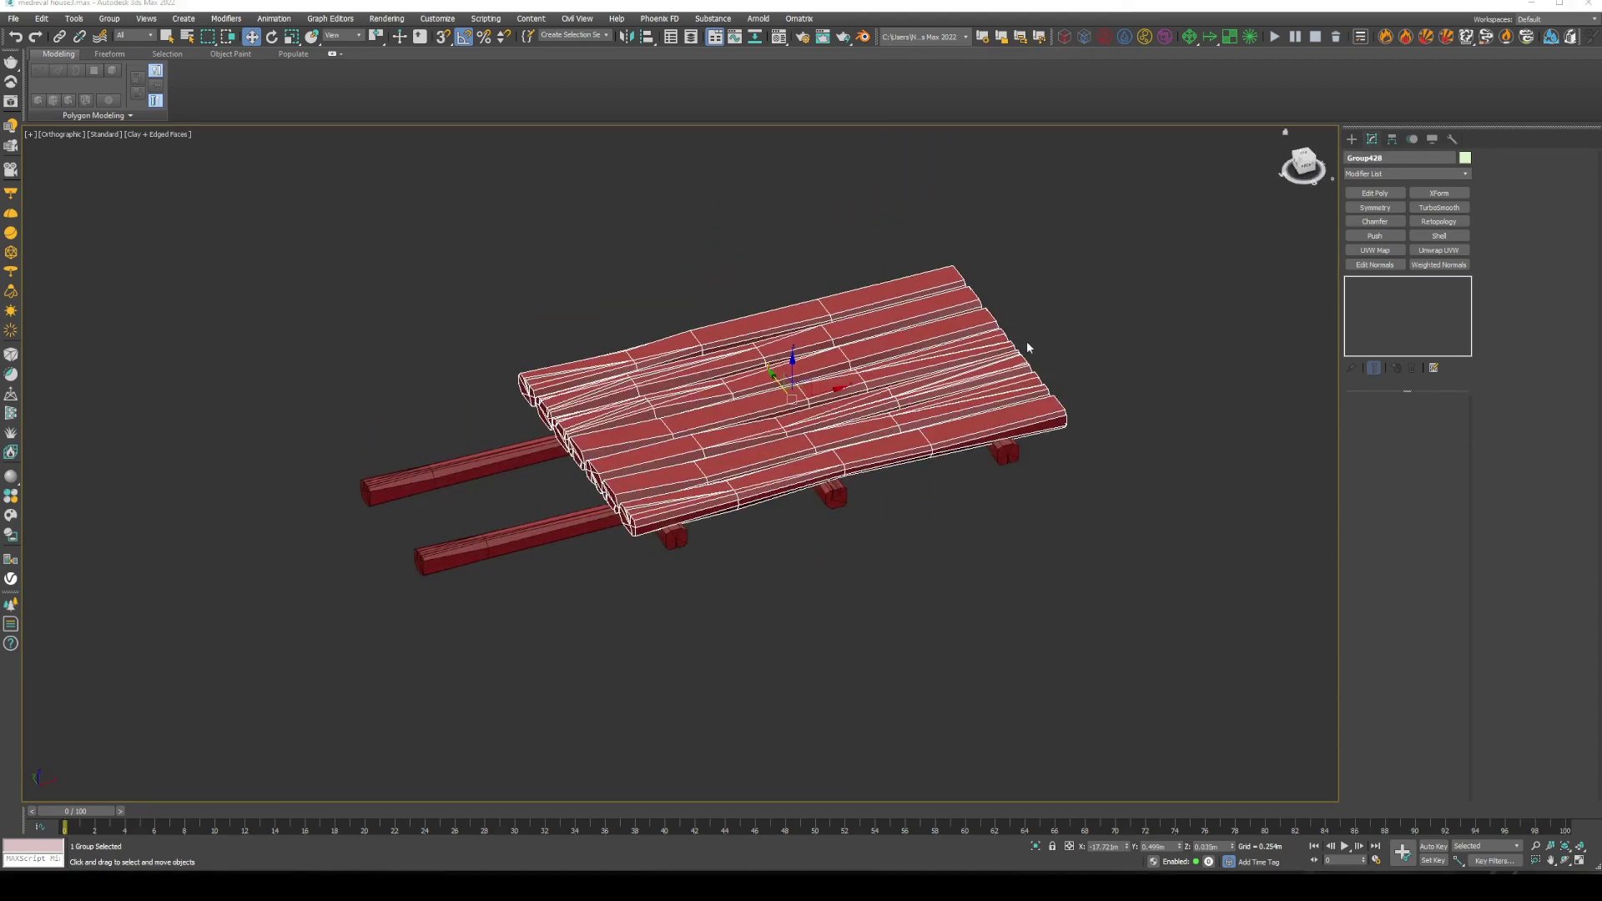
left_click(1351, 139)
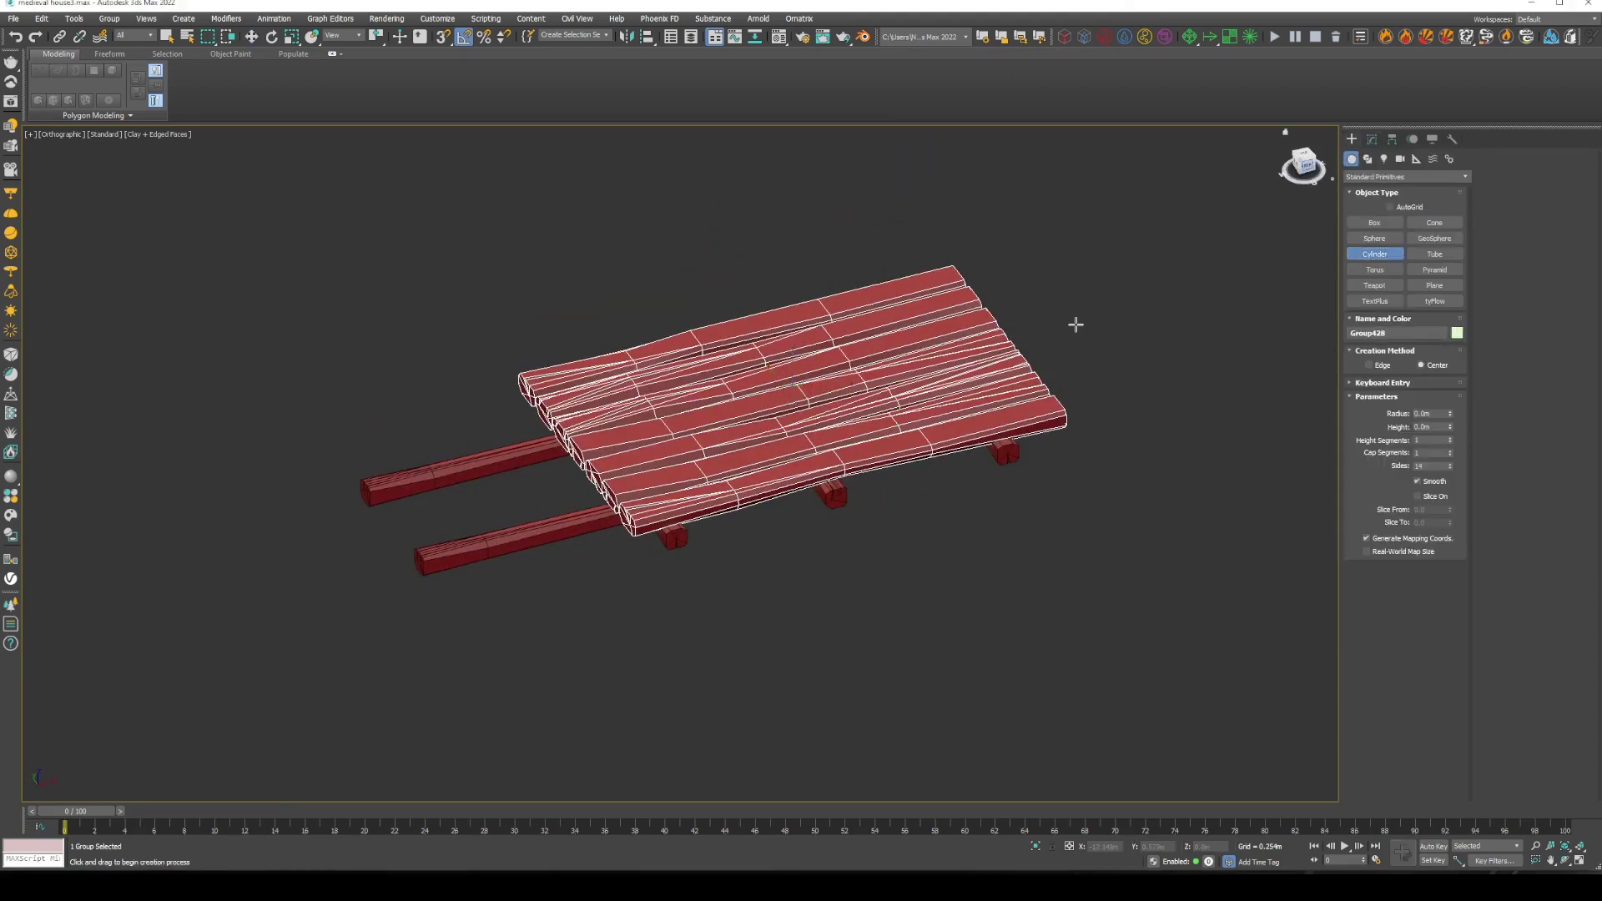
In Front view, hide the red wall and draw a cylinder beside the cart
key("f")
right_click(627, 421)
left_click(698, 286)
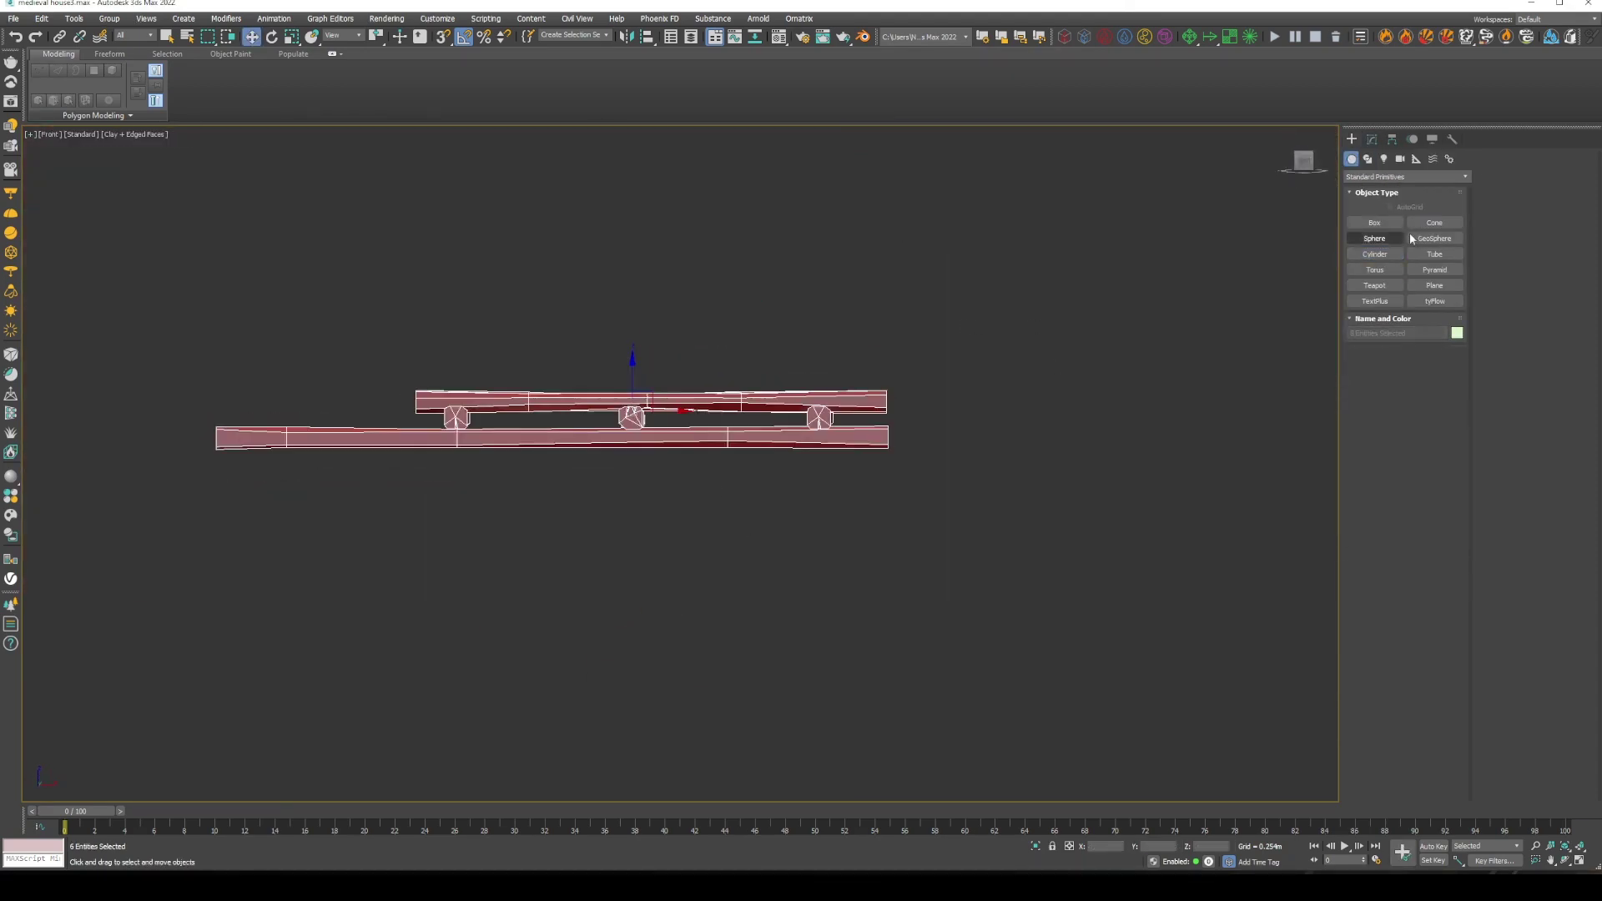
left_click(1374, 254)
left_click_drag(974, 368, 1028, 446)
Draw a torus ring instead, with Rotation 45 and Radius 1 of 0.196m
left_click(1374, 270)
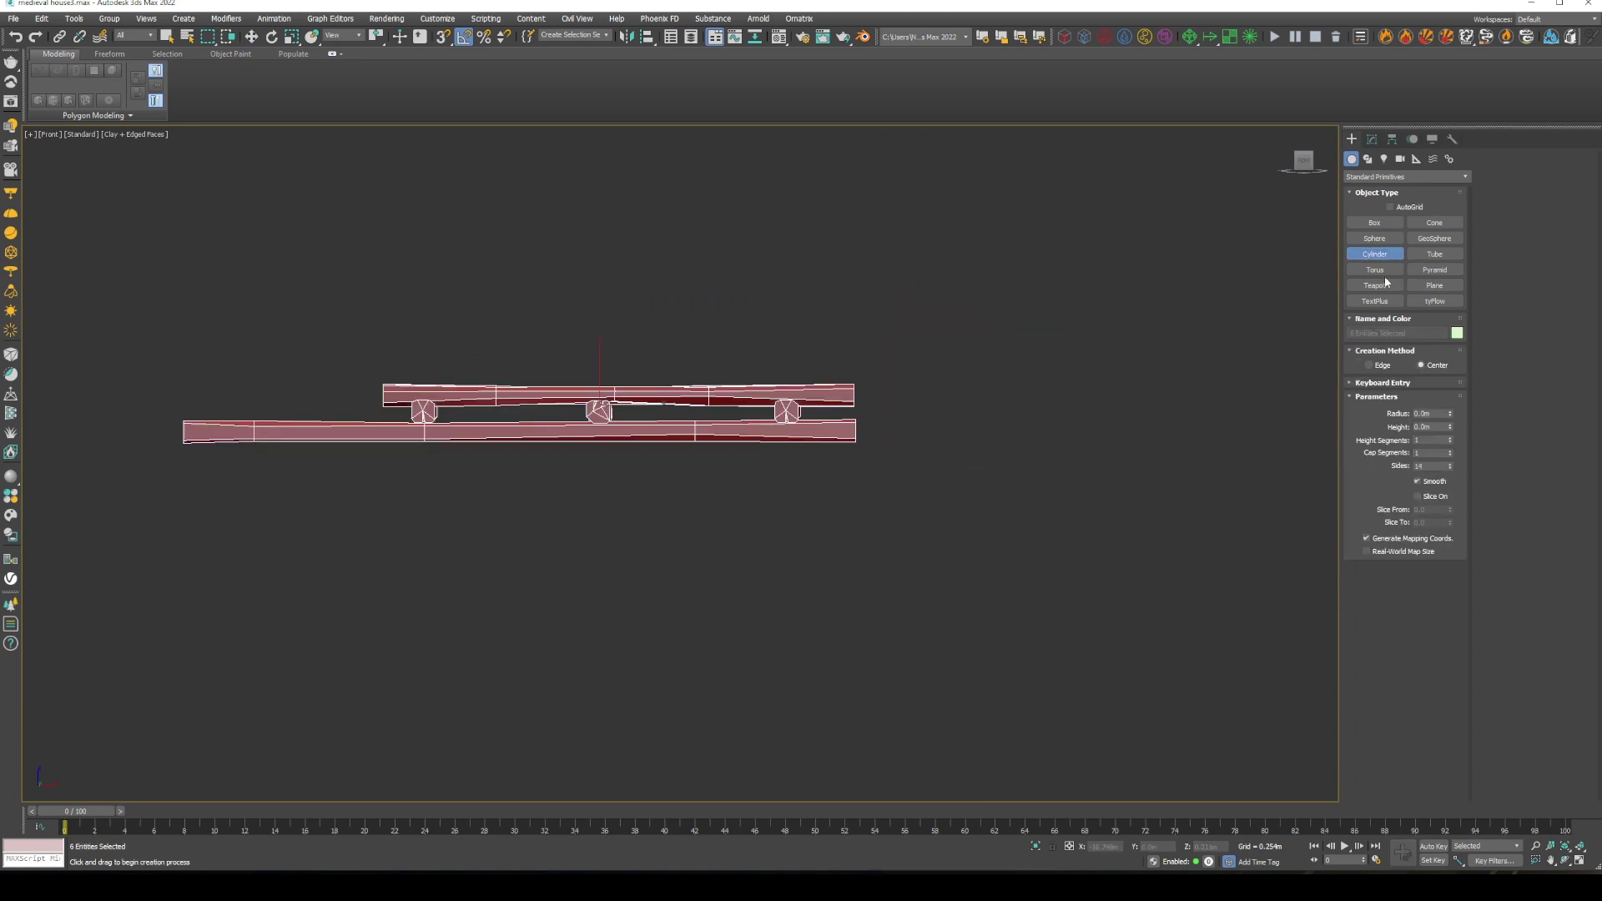
left_click_drag(1001, 392, 1035, 454)
left_click(1030, 459)
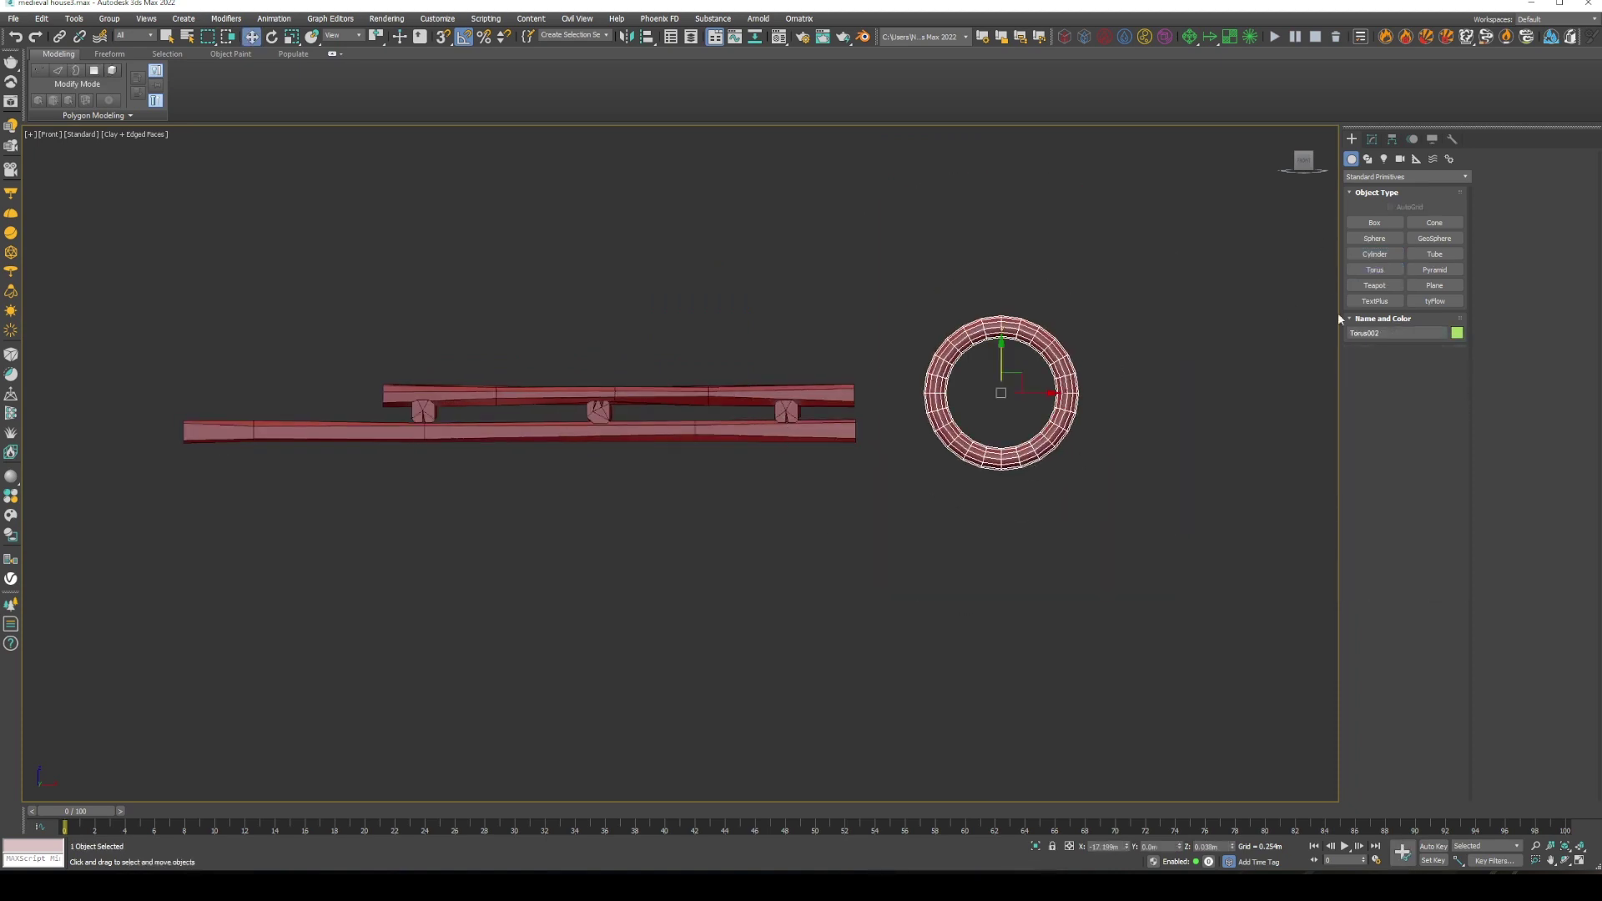
left_click(1371, 139)
type("45")
left_click_drag(1445, 420, 1453, 436)
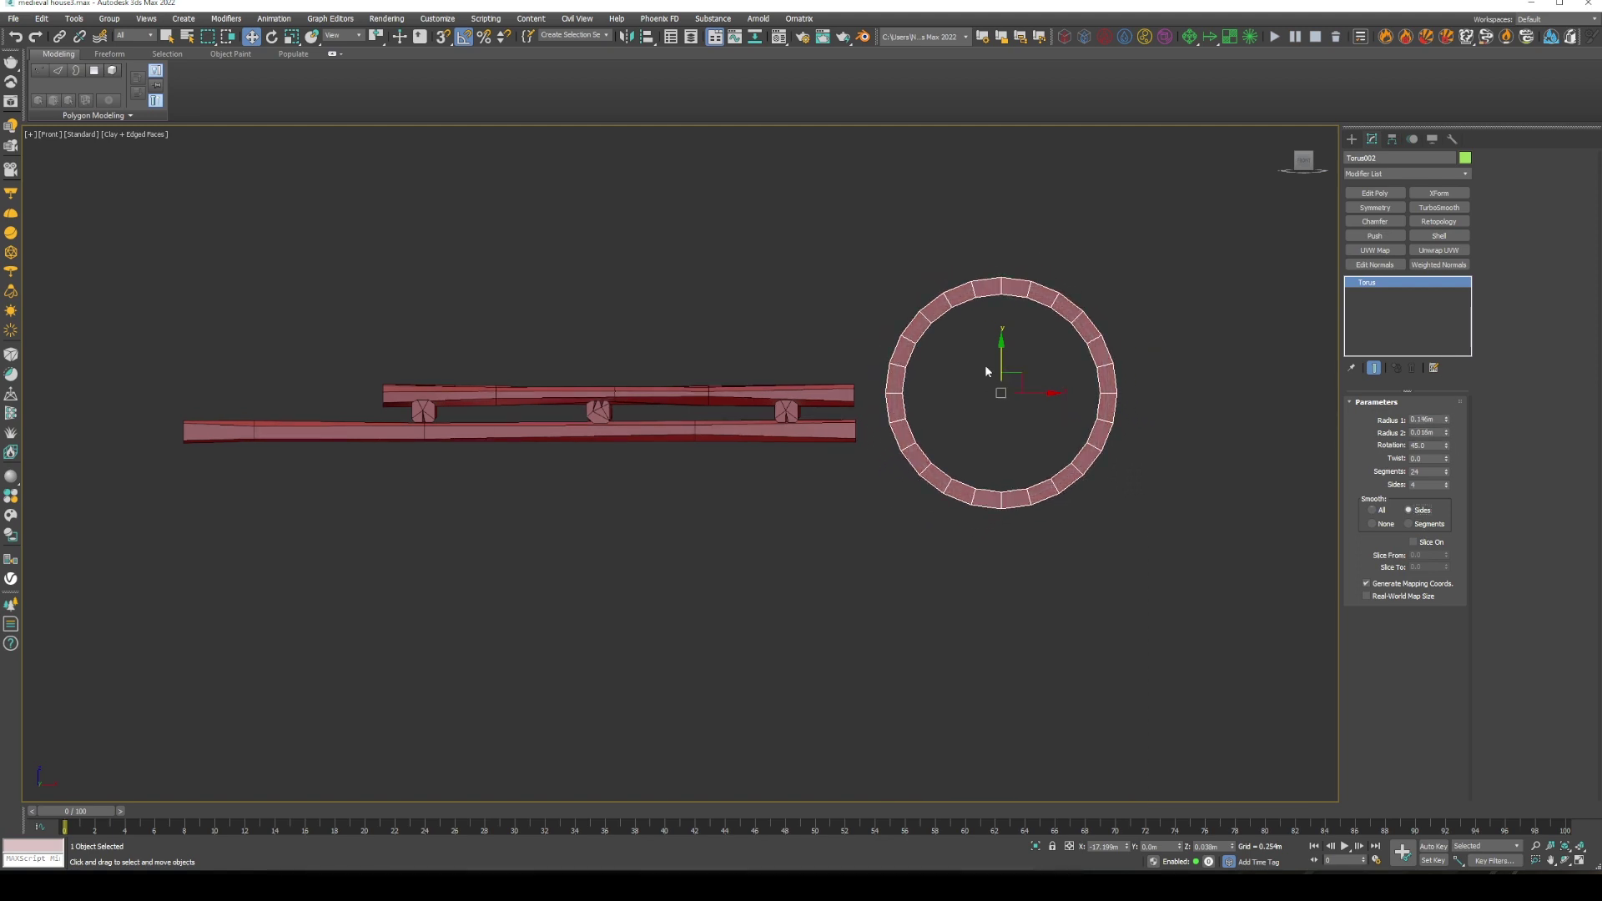
Move the wheel ring onto the cart rails and clone a rail beneath it
left_click_drag(985, 371, 628, 412)
scroll(734, 489, "down", 2)
scroll(839, 515, "up", 4)
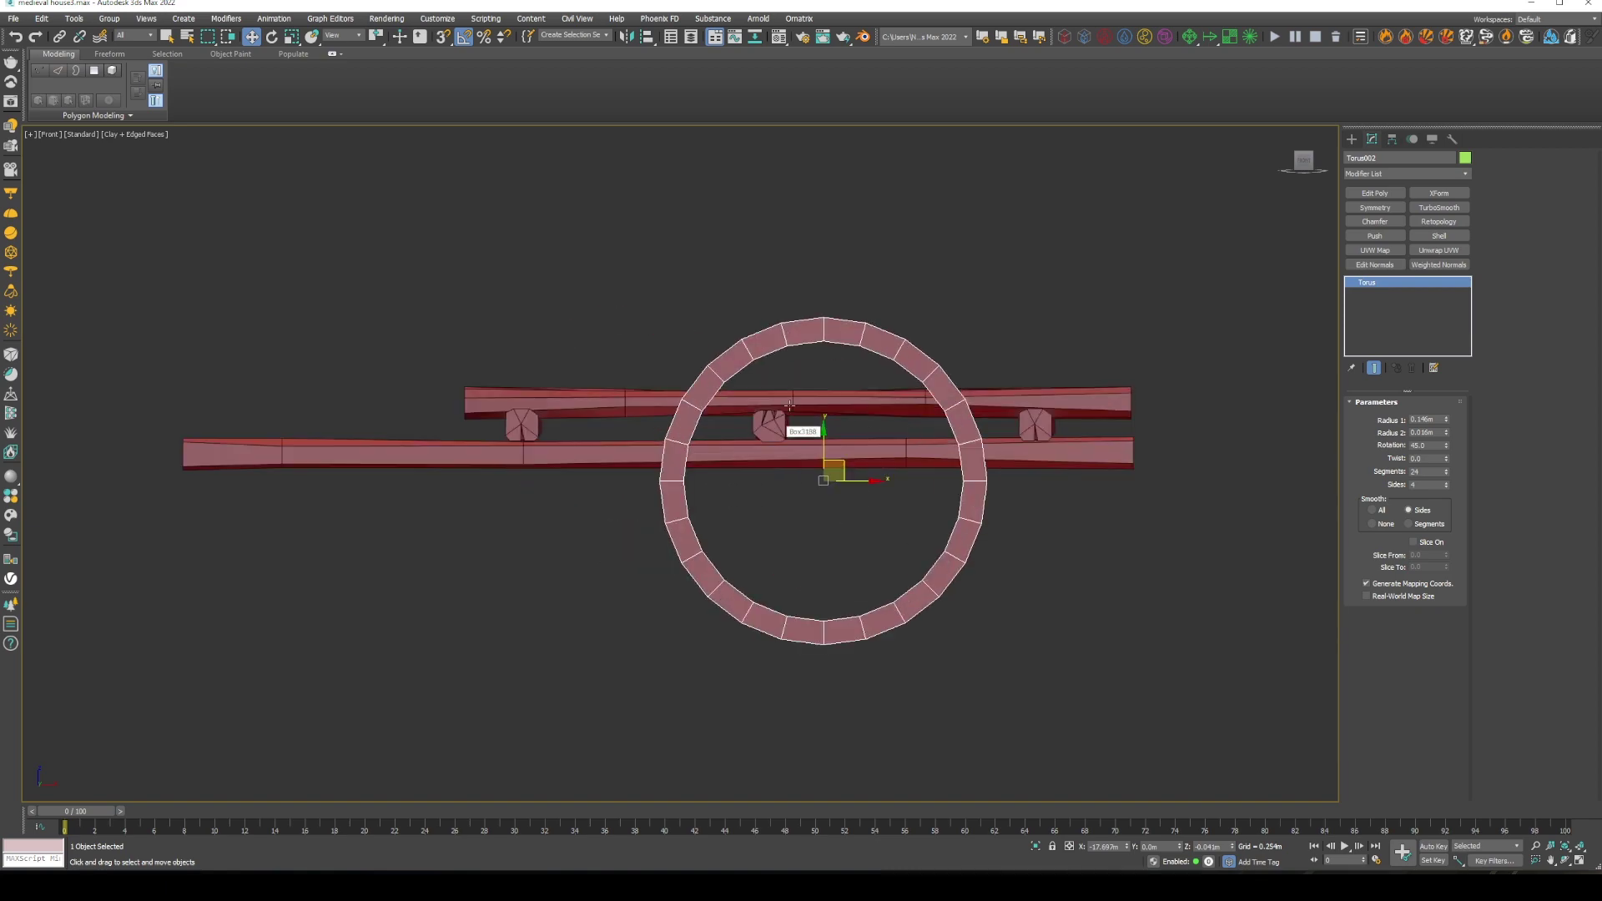
mouse_move(789, 405)
left_mouse_down("shift")
mouse_move(533, 255)
mouse_move(576, 665)
mouse_move(584, 609)
mouse_move(717, 468)
left_mouse_up("shift")
left_click(805, 492)
Scale and stretch the rail copy into a bar spanning the wheel
left_click(576, 644)
key("e")
key("r")
middle_click_drag(717, 492, 734, 475, "alt")
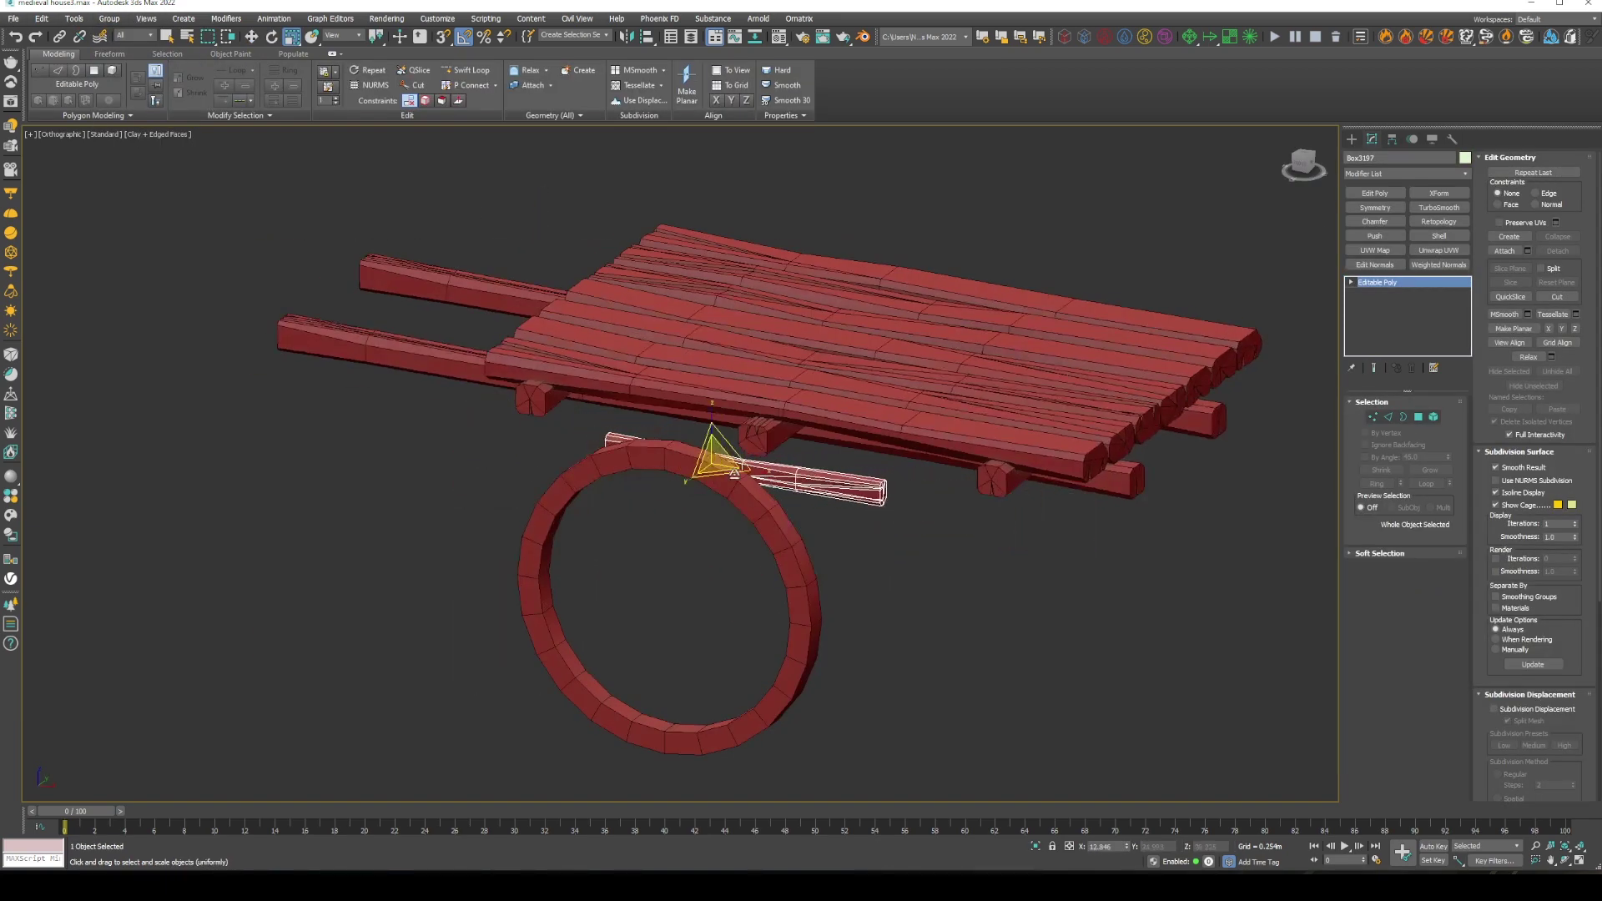
left_click_drag(565, 572, 709, 576)
key("w")
middle_click_drag(709, 576, 711, 548, "alt")
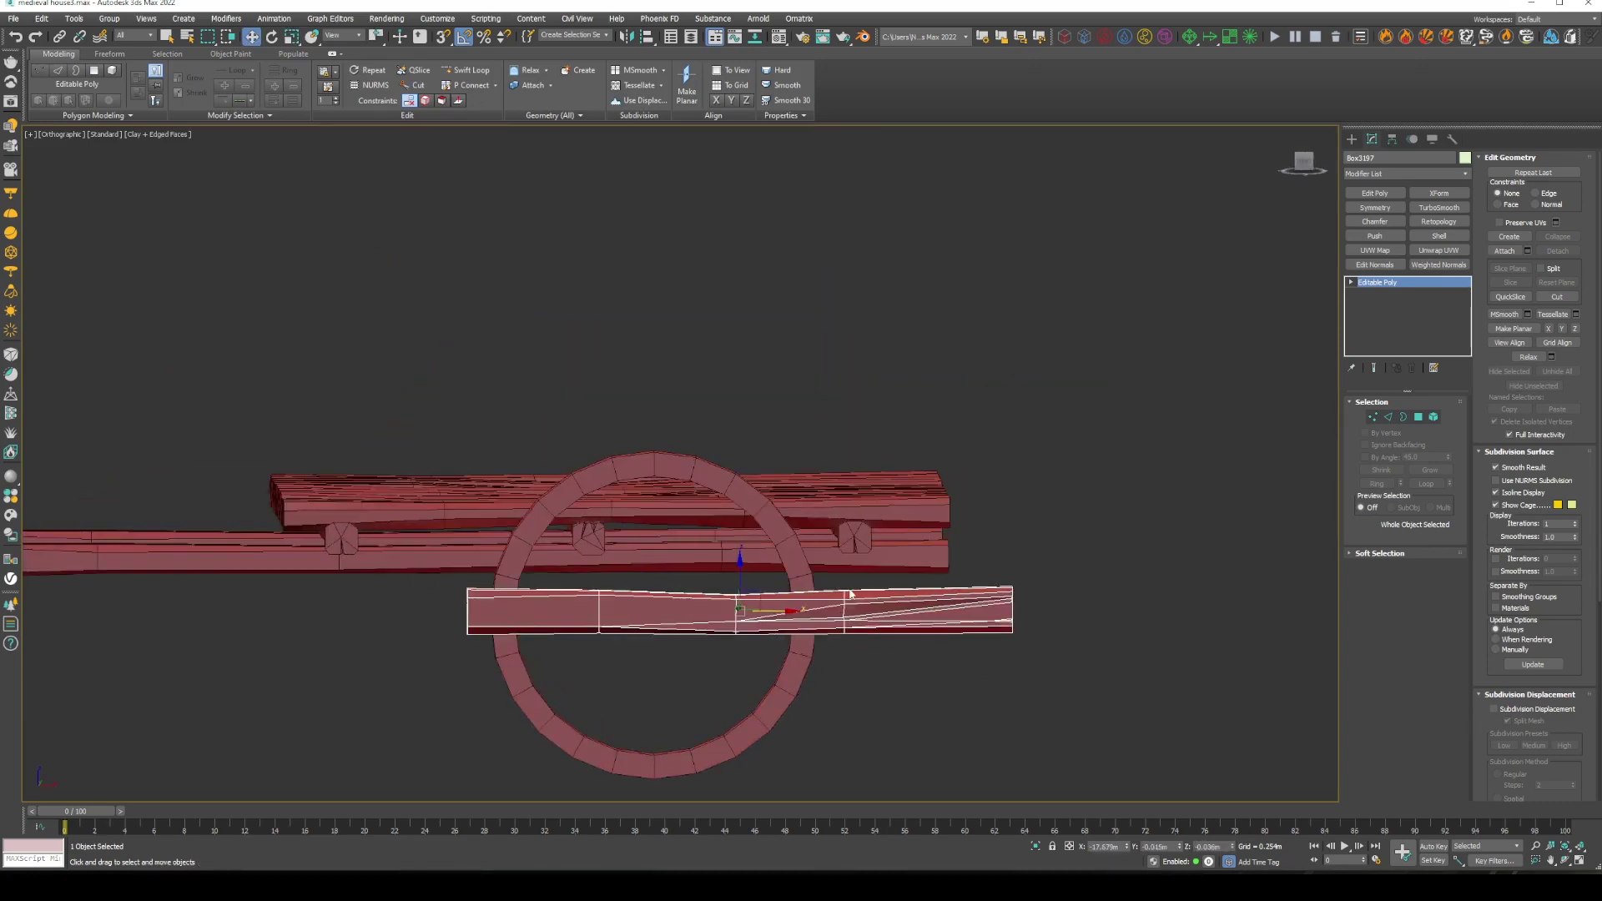
key("1")
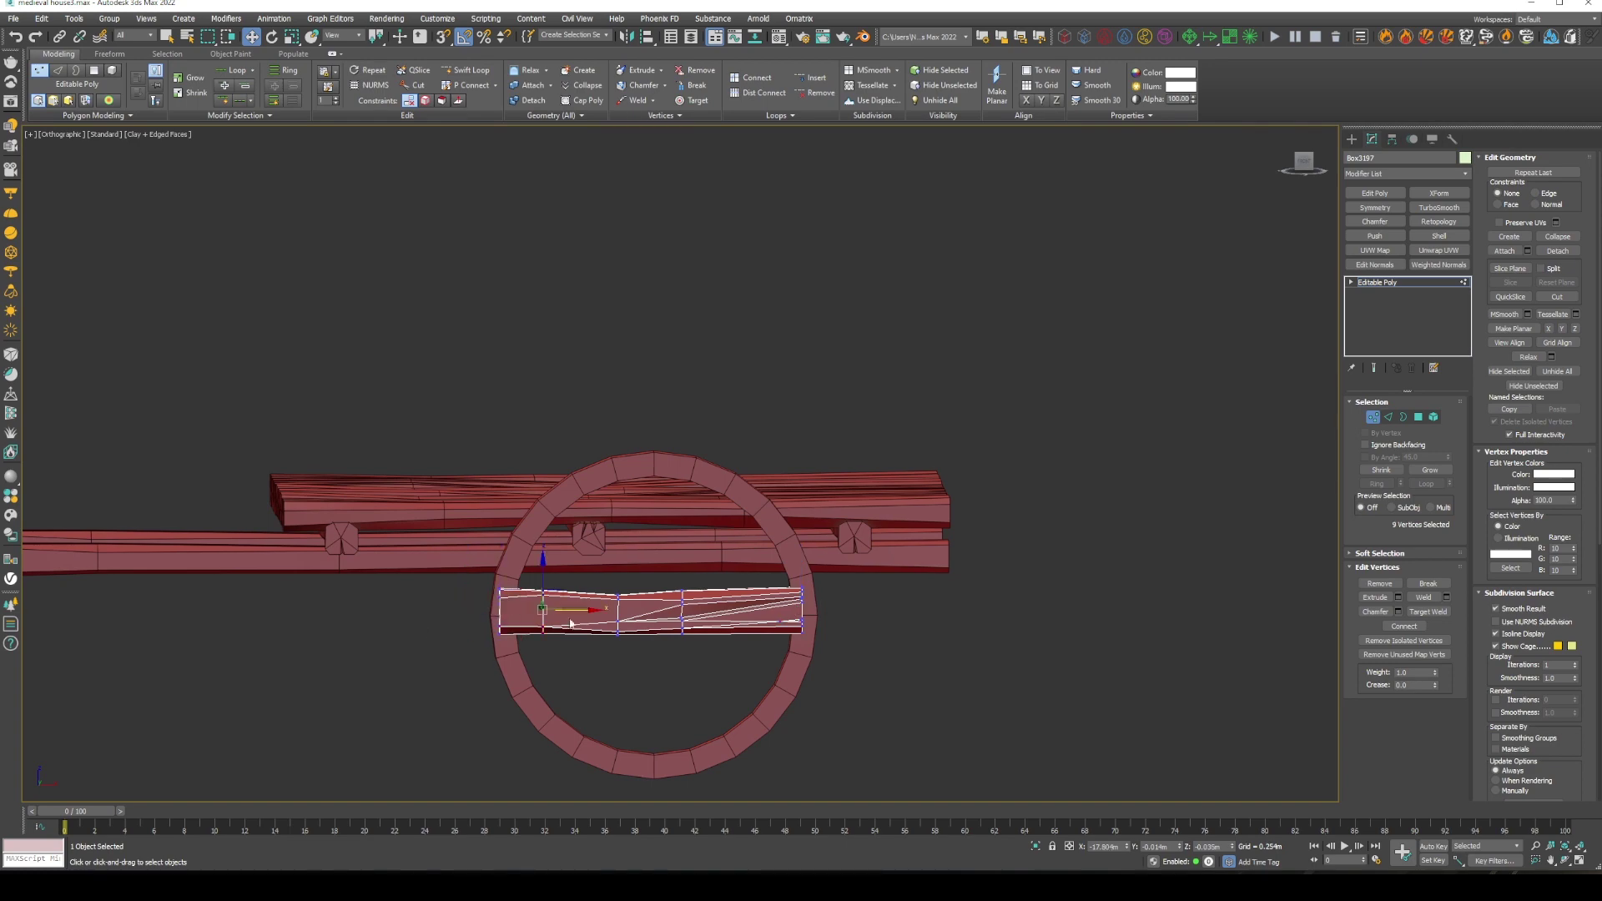
middle_click_drag(695, 608, 615, 607, "alt")
key("ctrl+b")
key("r")
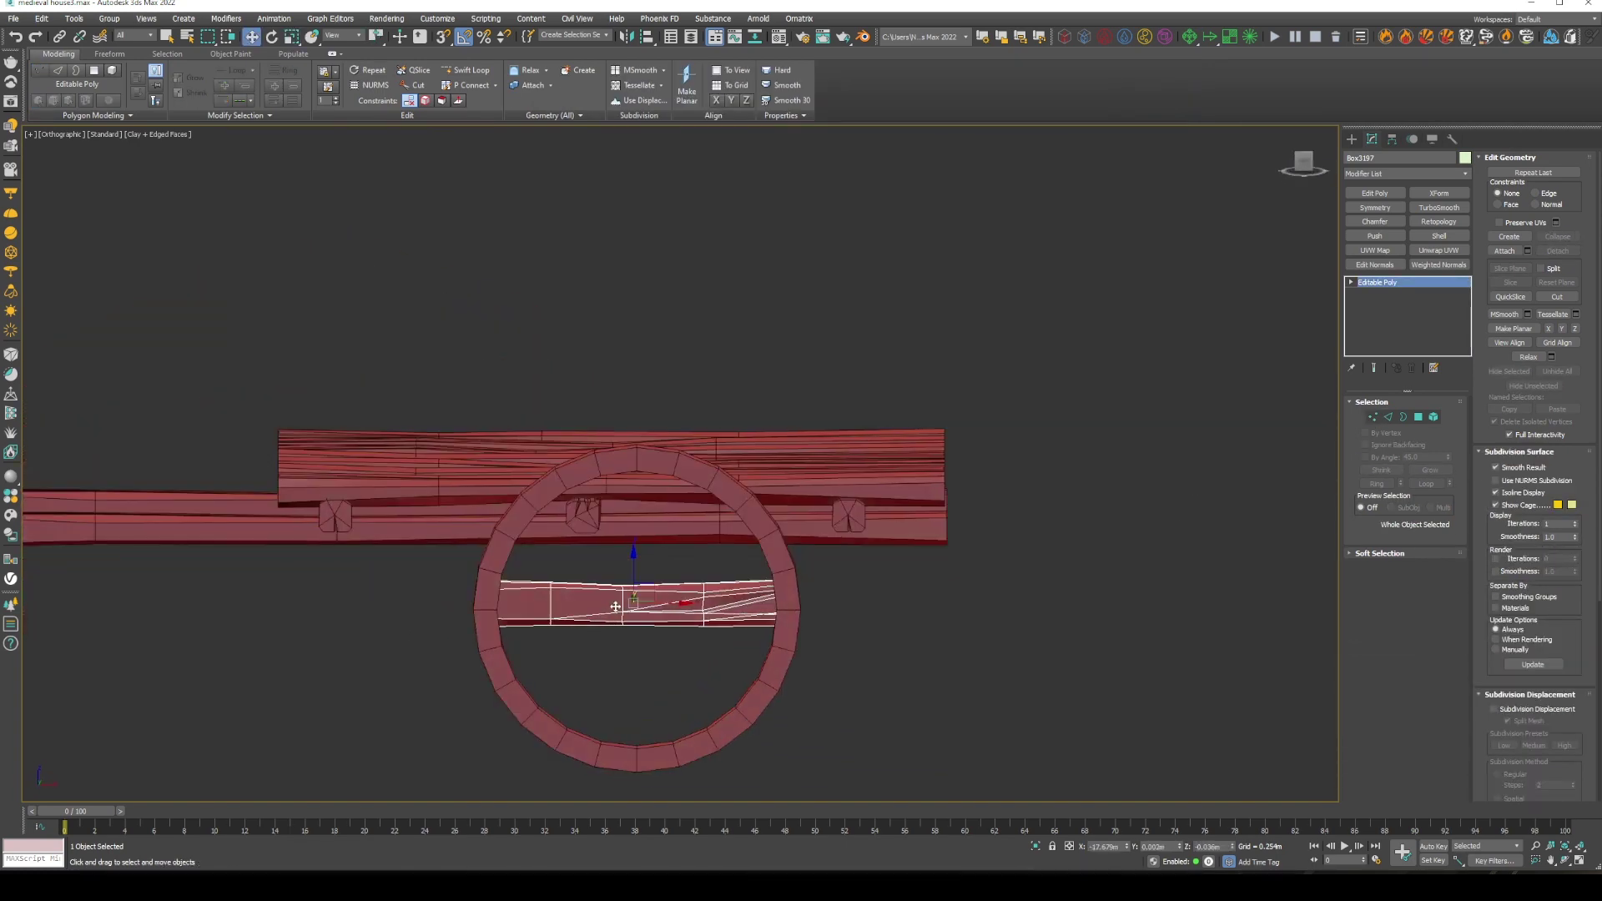
In Front view, adjust the vertices along the bar's lower edge
key("f")
key("1")
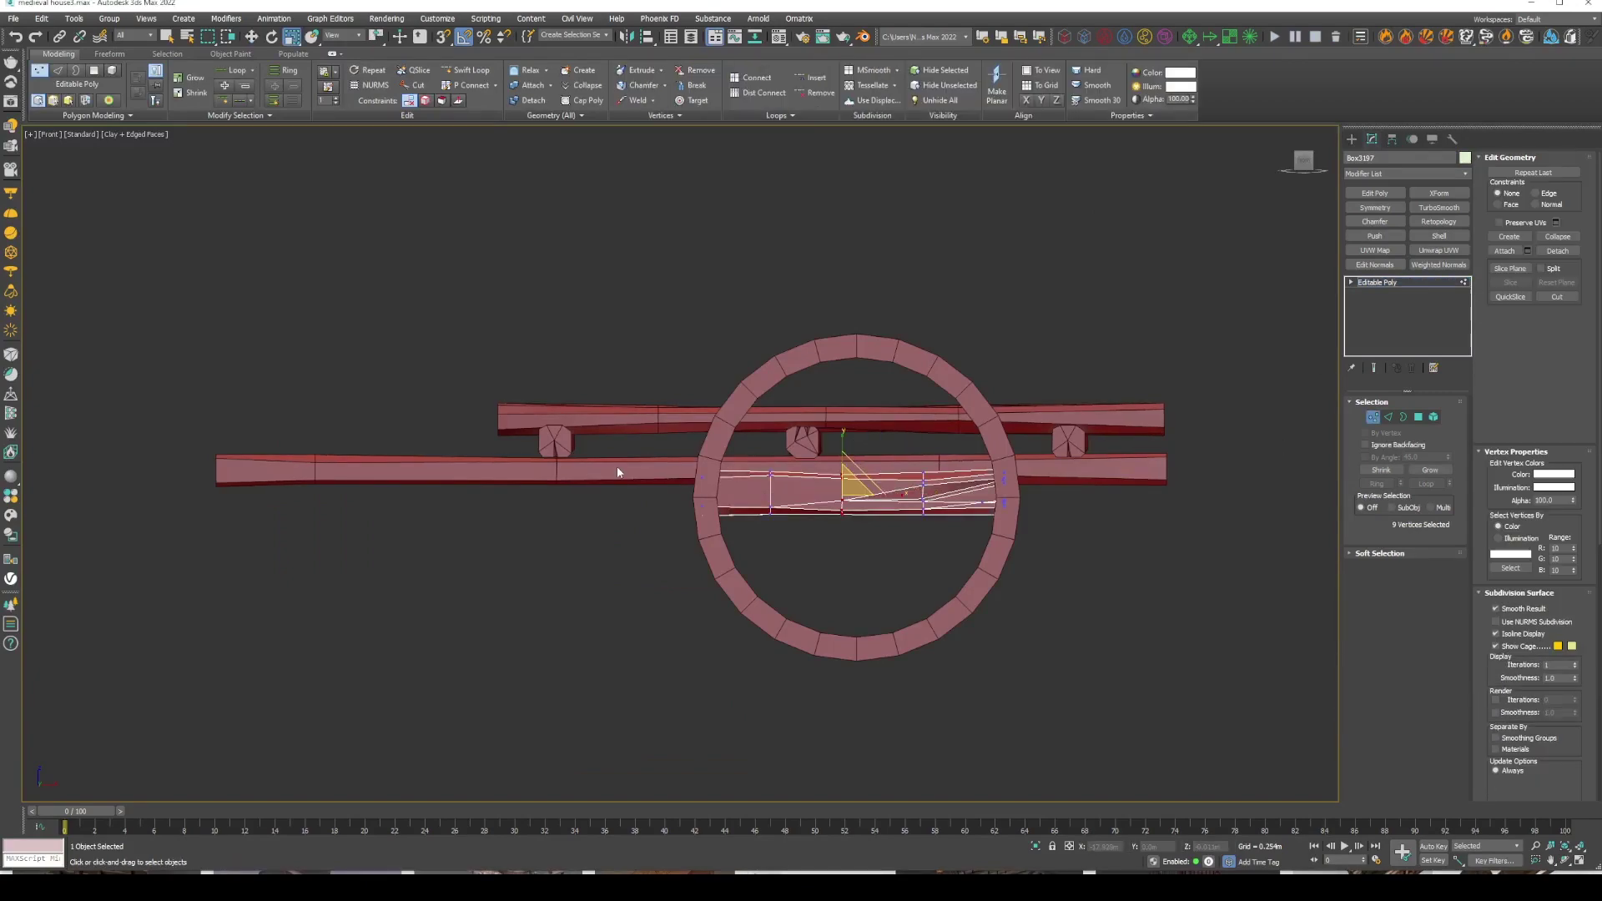
scroll(860, 478, "up", 2)
key("w")
scroll(1115, 515, "up", 2)
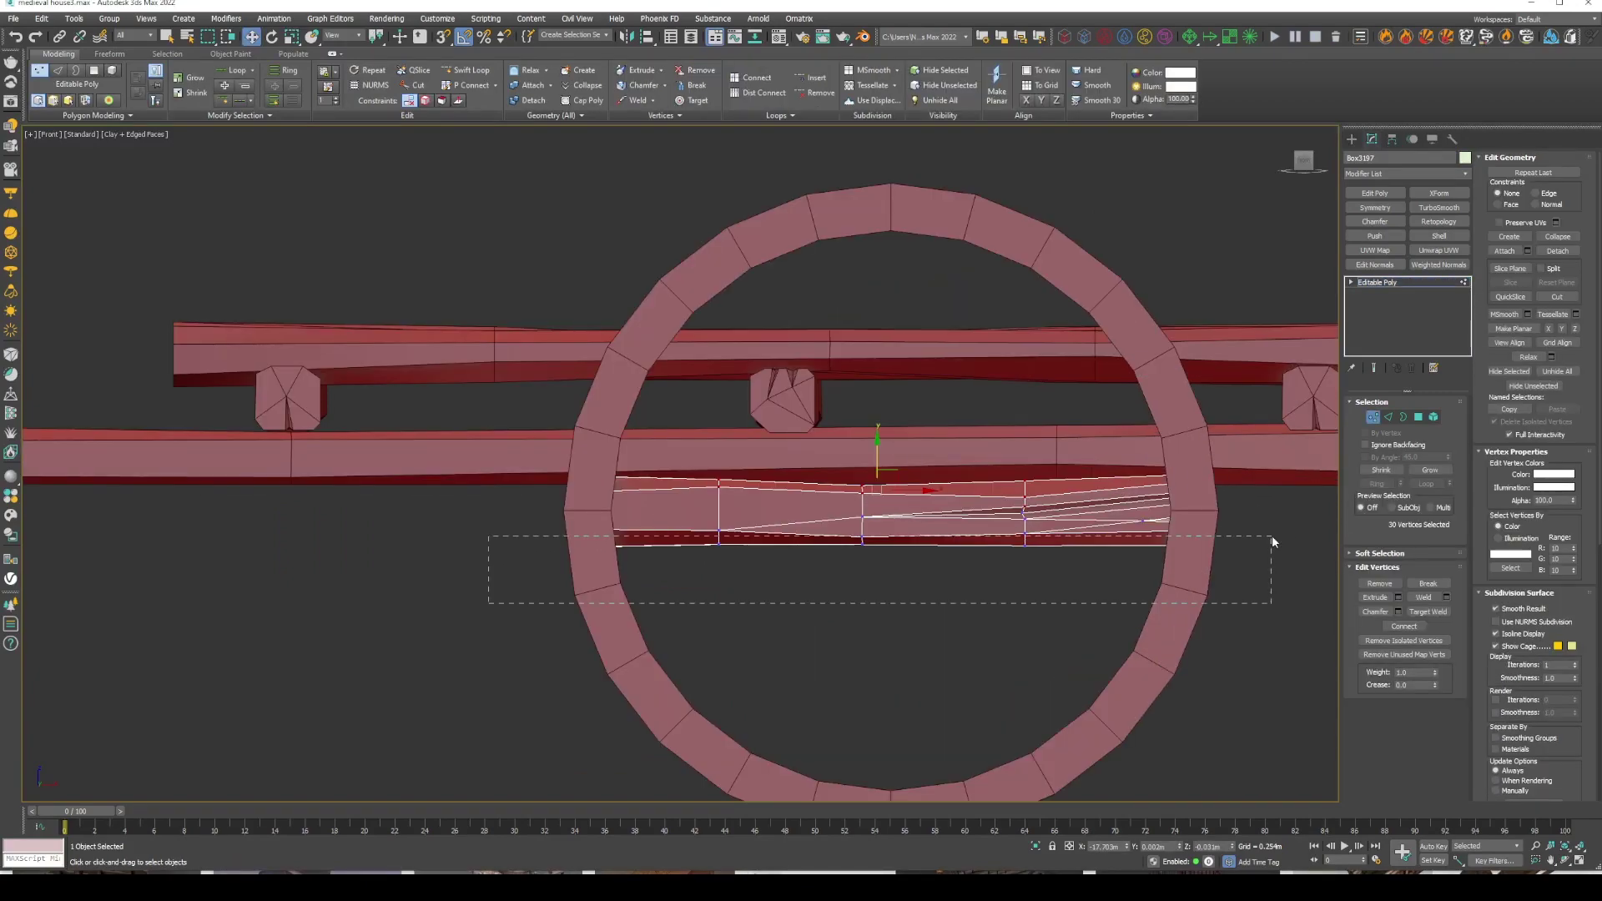
left_click_drag(1271, 540, 1294, 523)
key("1")
key("r")
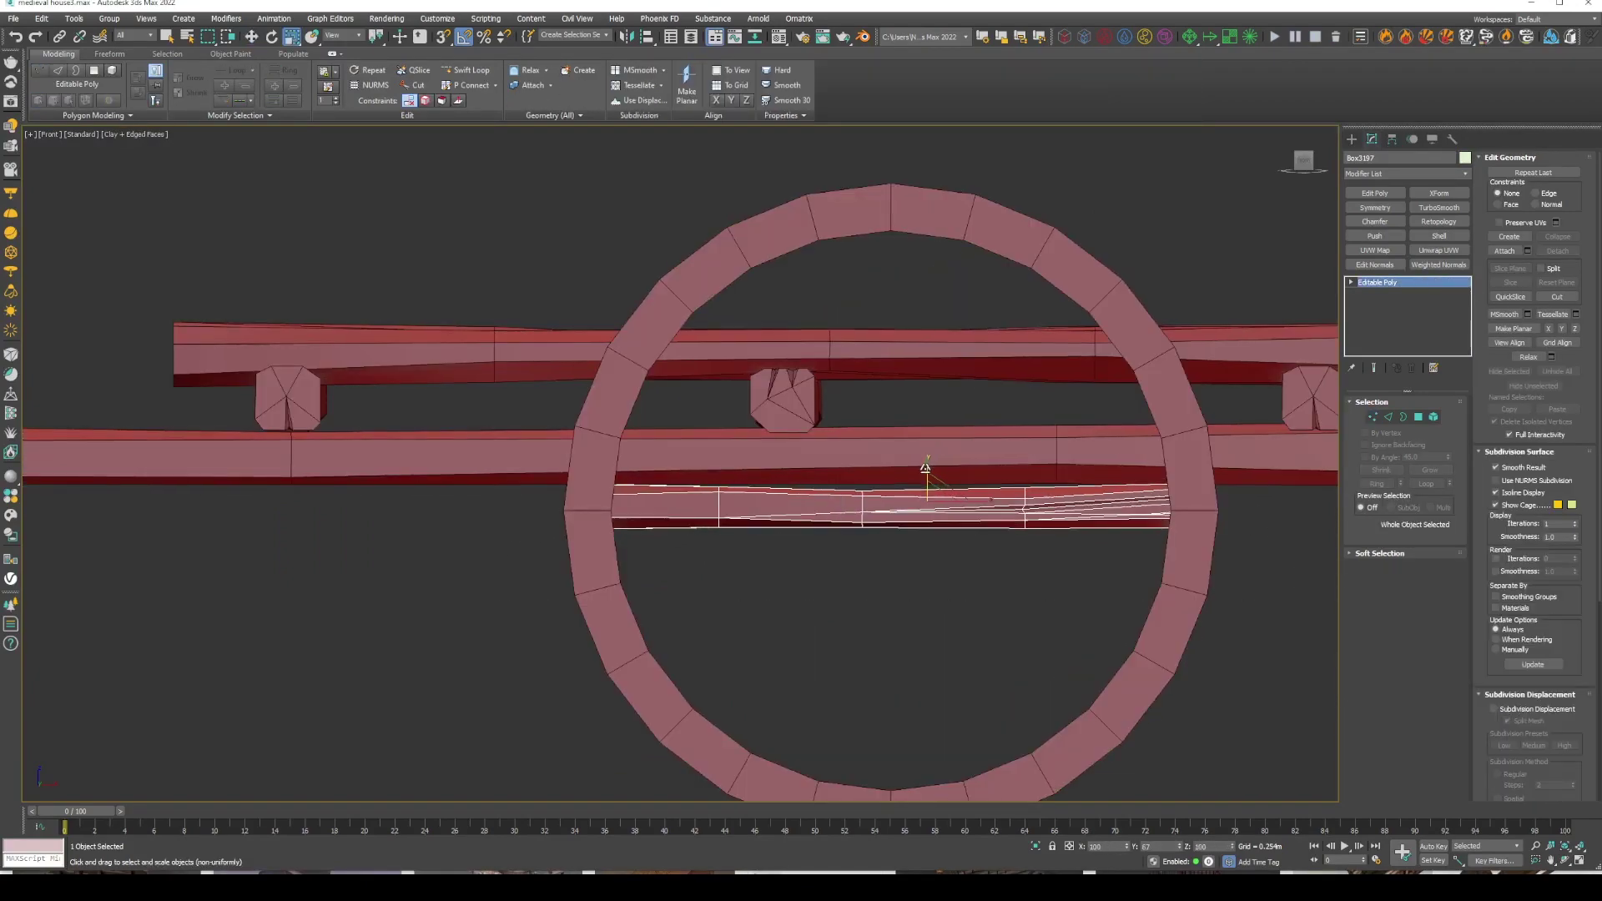
Isolate the wheel and bar, and centre the bar's pivot on the wheel with Affect Pivot Only
key("Insert")
scroll(945, 513, "down", 2)
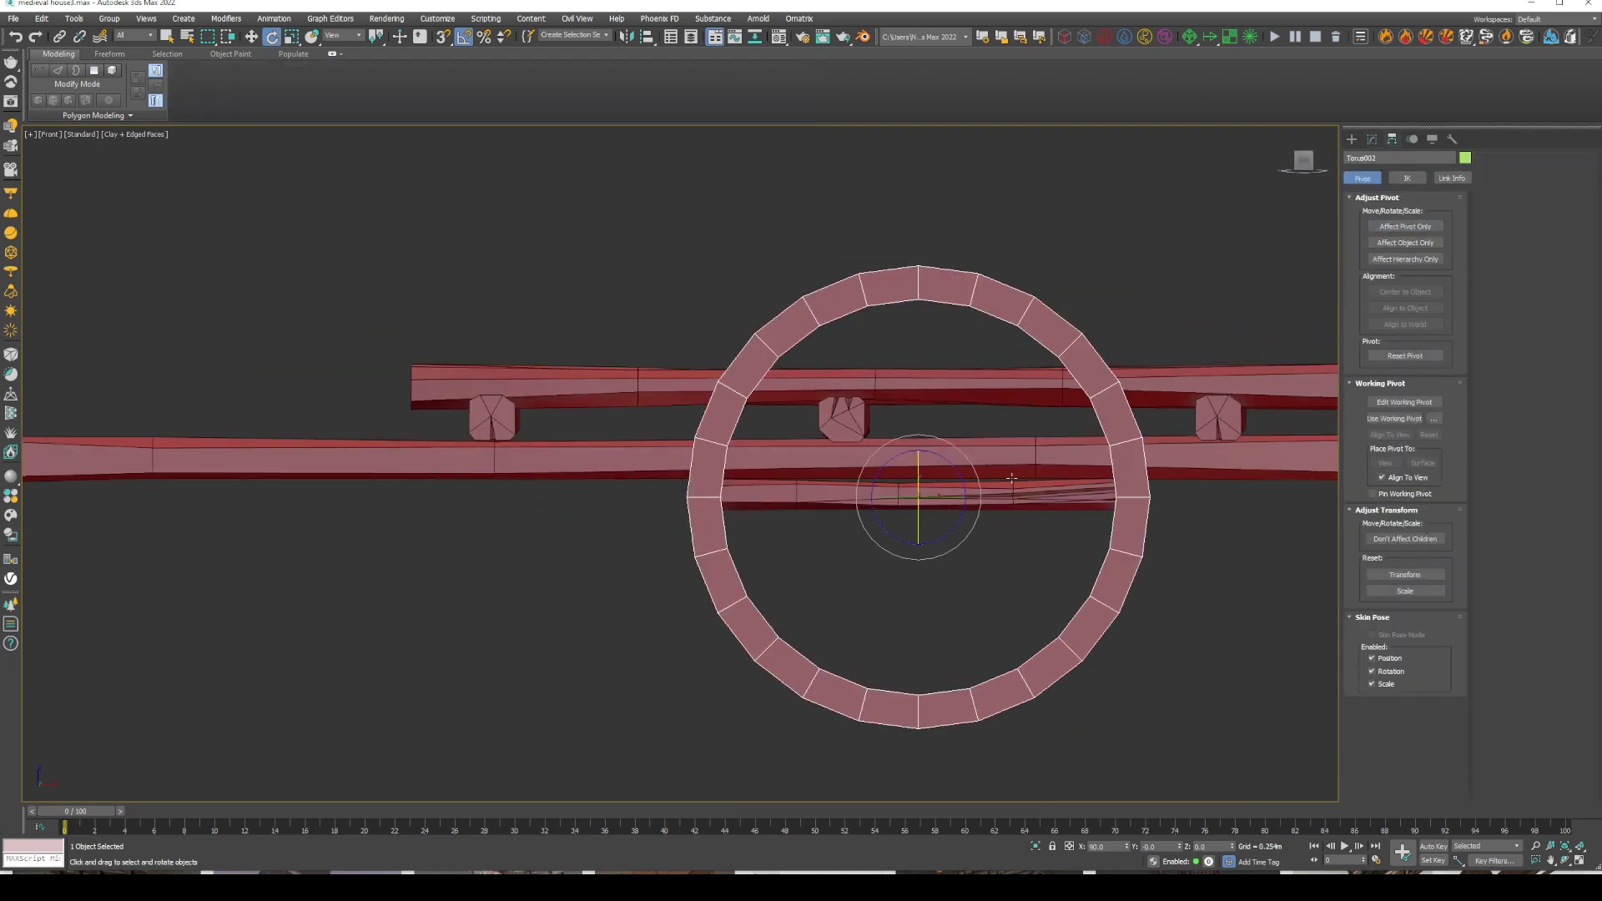
key("alt+q")
left_click(937, 476)
key("e")
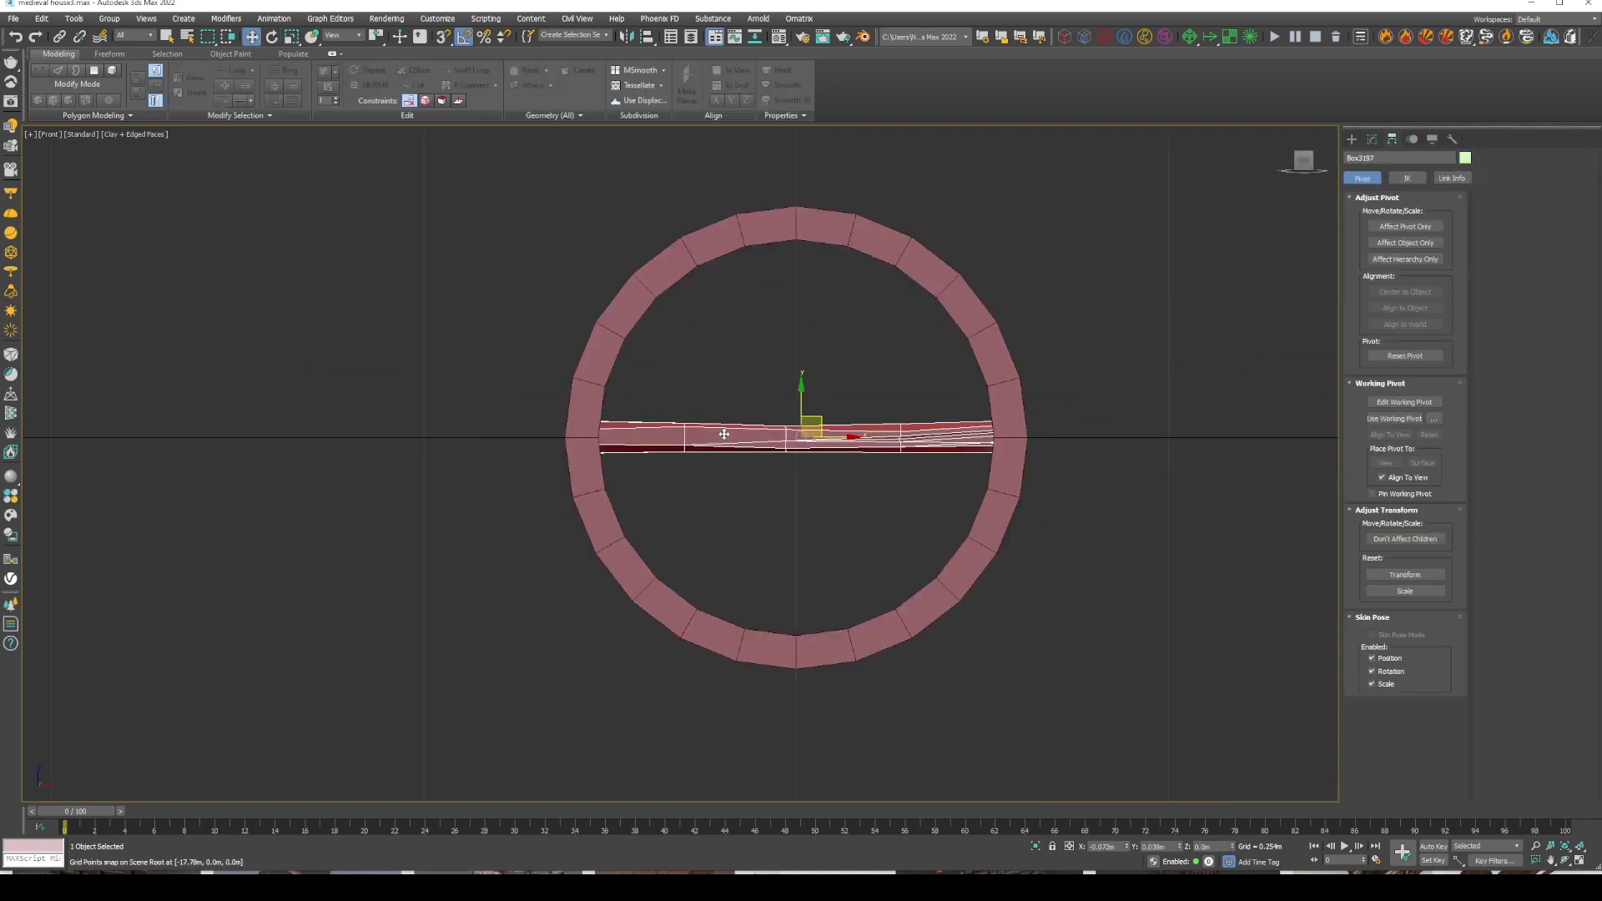
left_click(1391, 230)
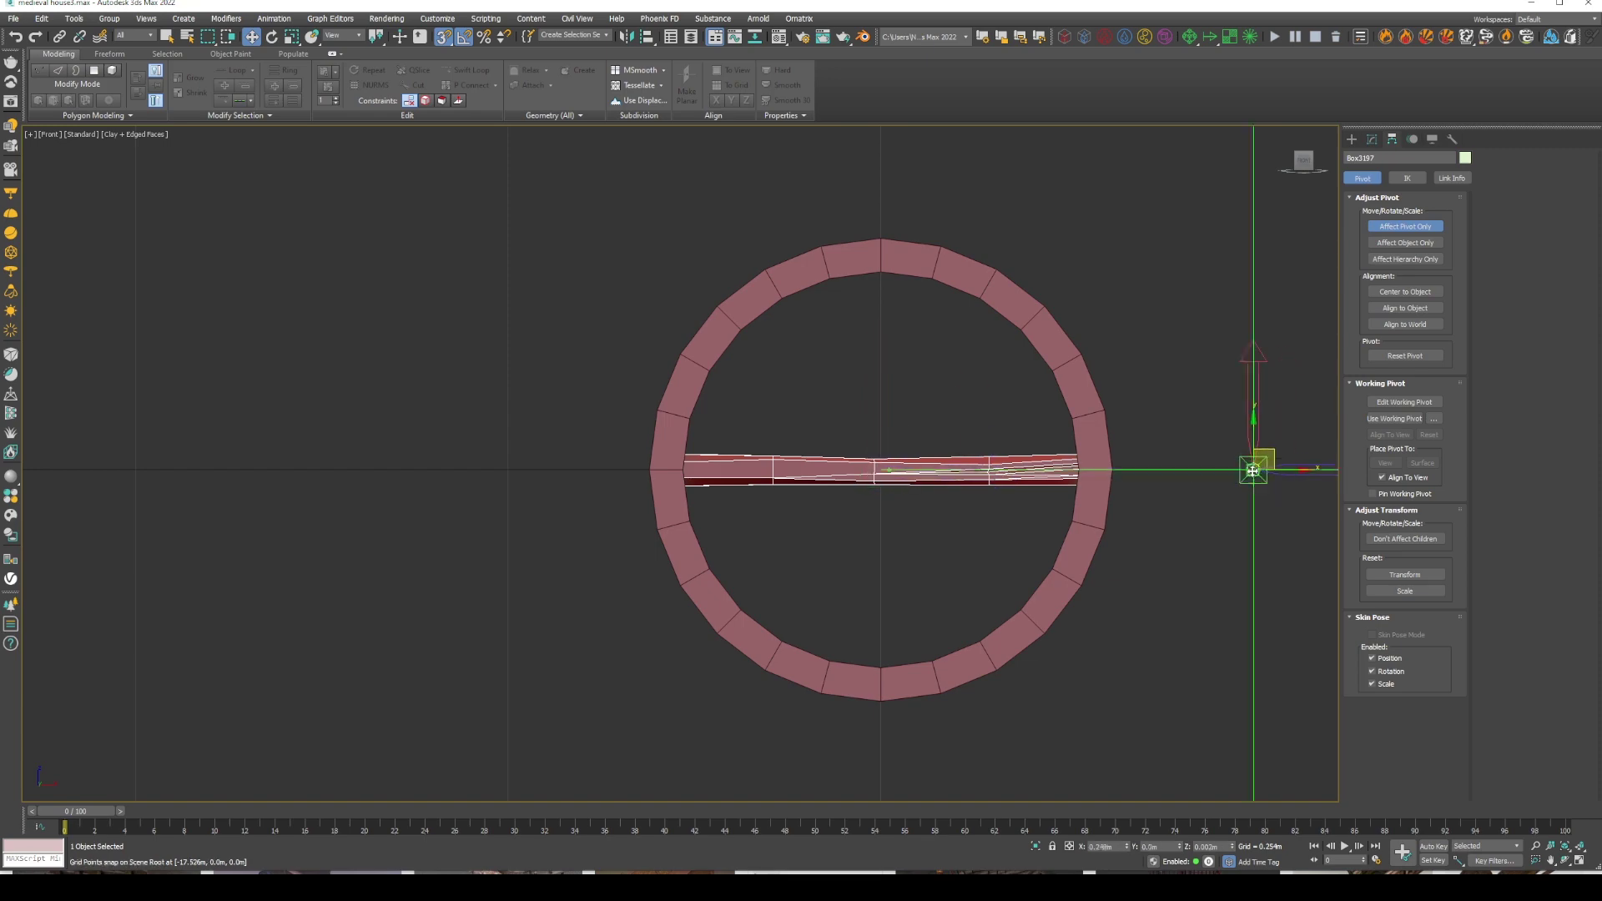
left_click(1405, 291)
left_click(1410, 226)
Shift-rotate copies of the bar so eight spokes radiate from the wheel centre
key("e")
mouse_move(993, 392)
left_mouse_down("shift")
mouse_move(1026, 442)
mouse_move(1010, 473)
left_mouse_up("shift")
left_click(802, 493)
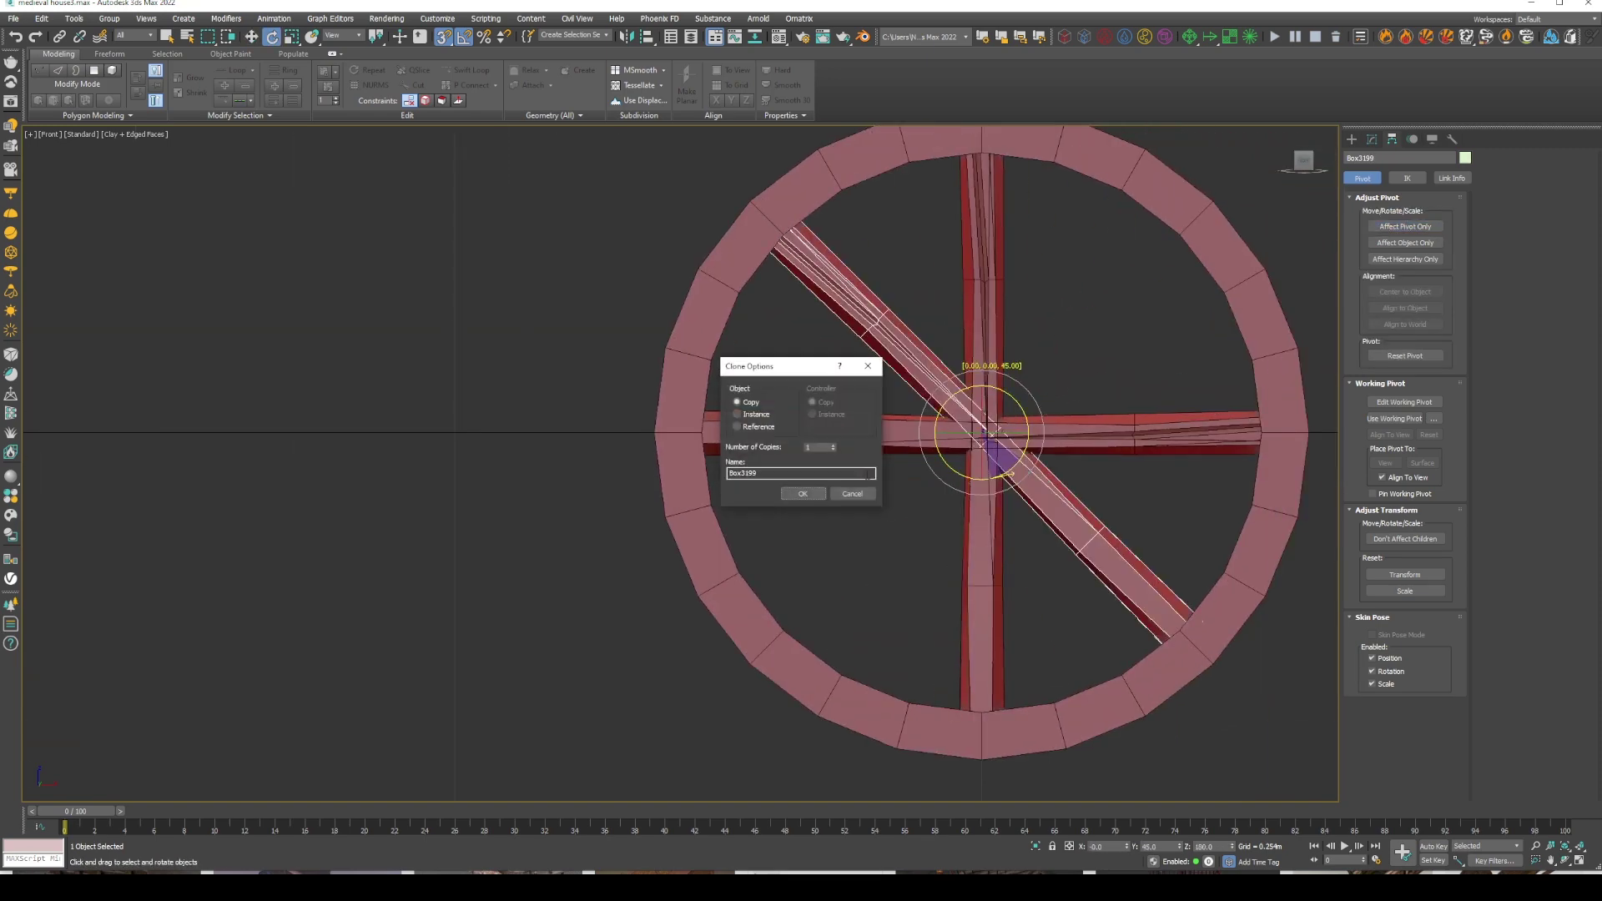
key("Return")
left_click(331, 78)
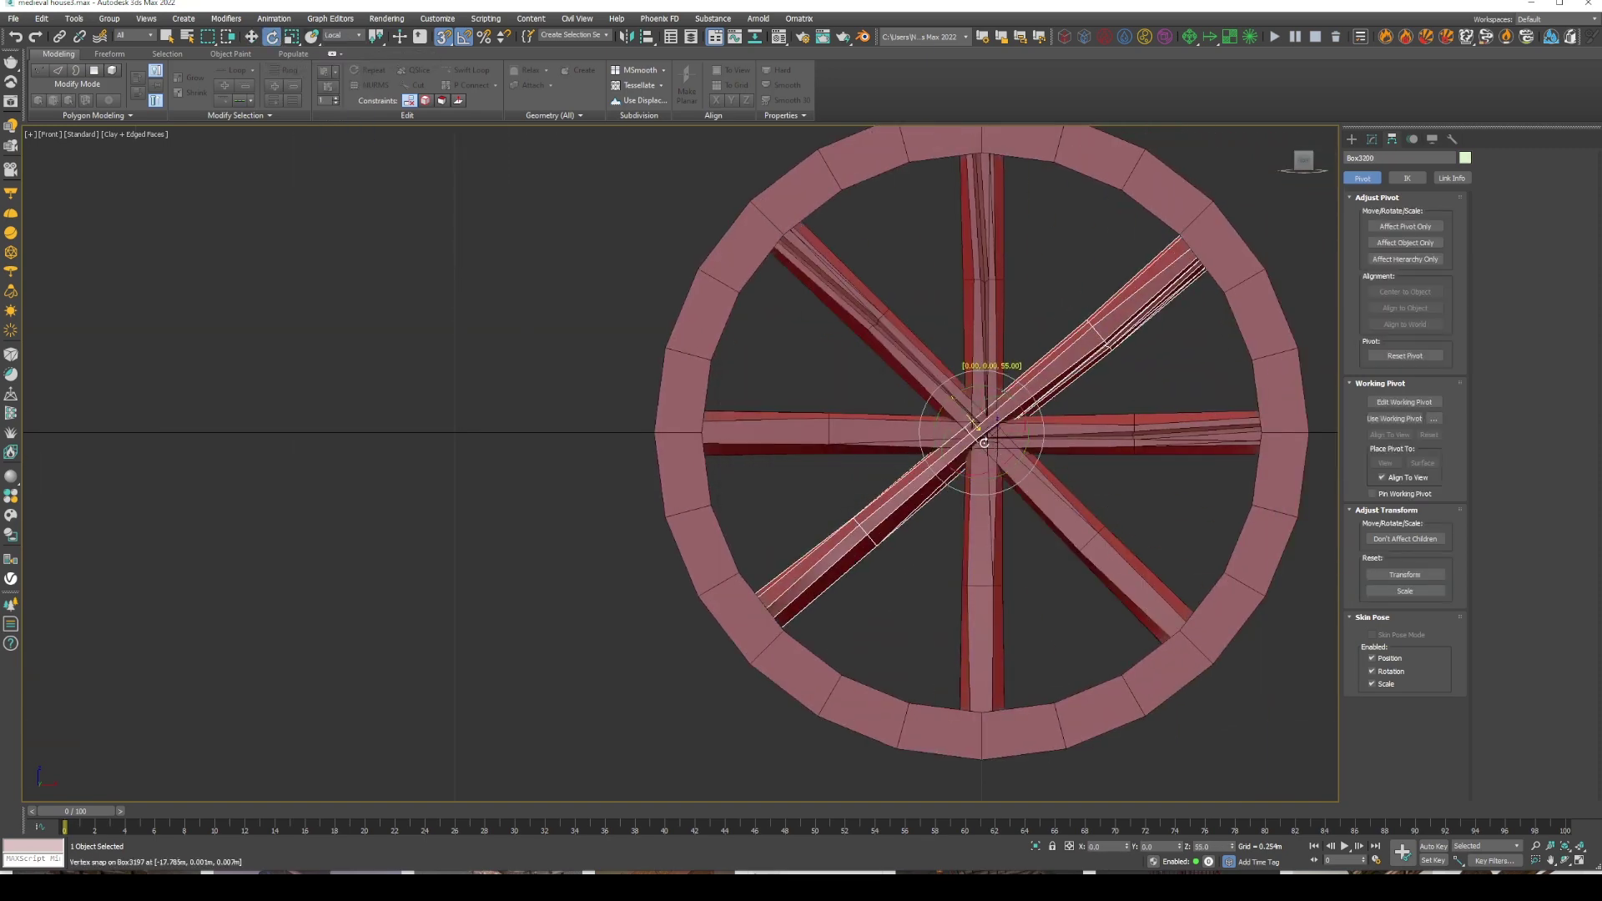
left_click_drag(953, 398, 1002, 458)
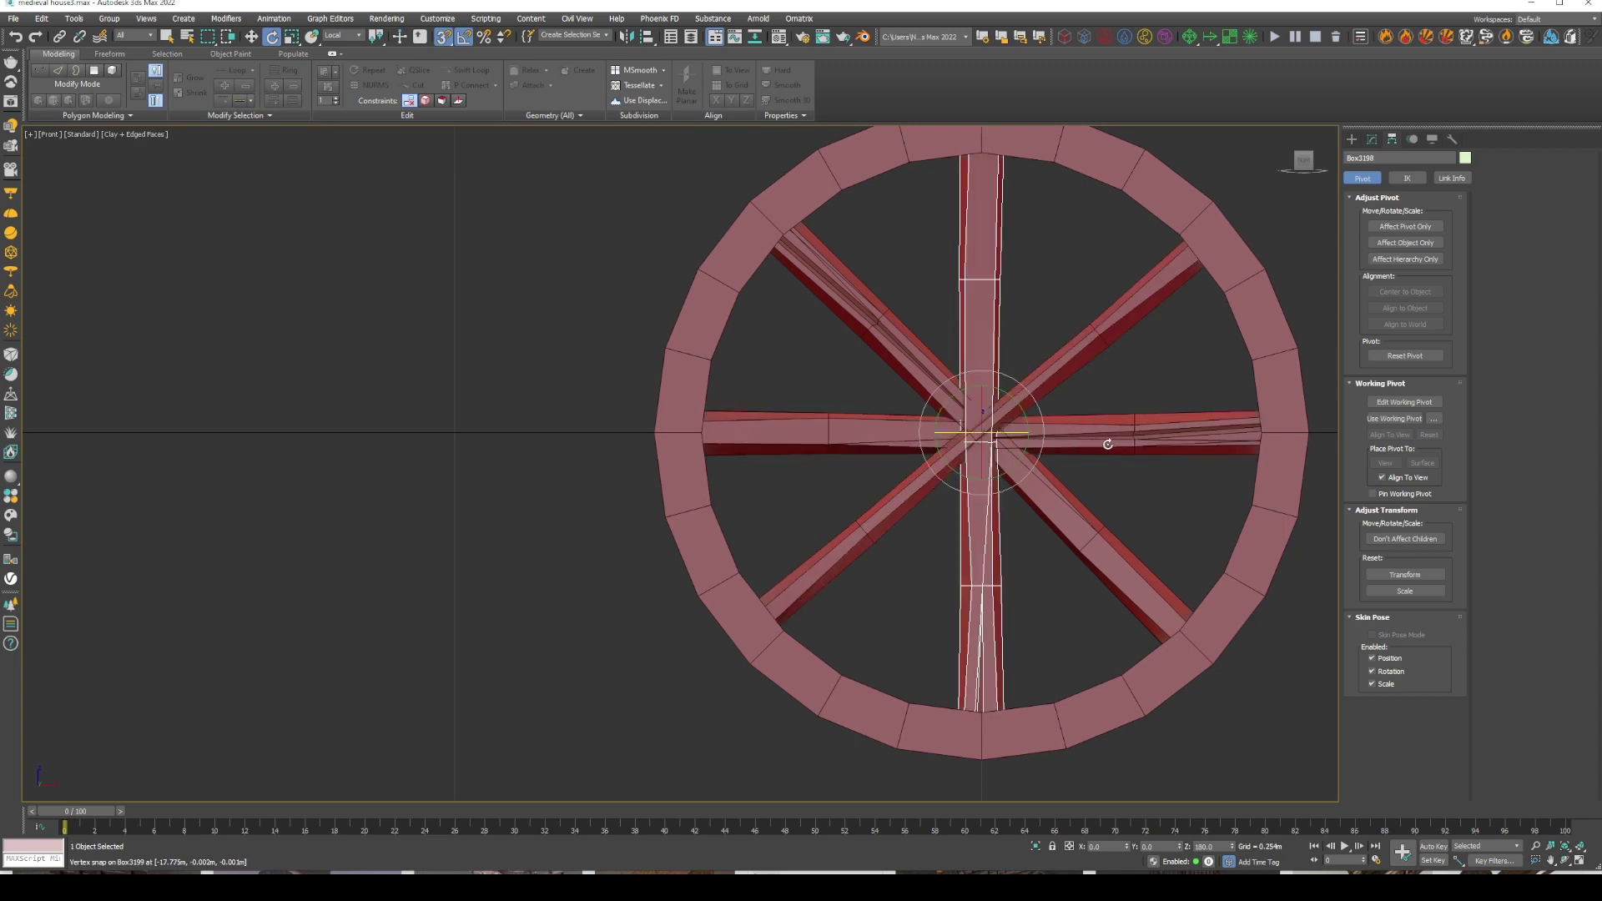
left_click(1001, 421)
left_click(1031, 348)
Draw a small cylinder beside the wheel to serve as the hub
scroll(953, 334, "down", 3)
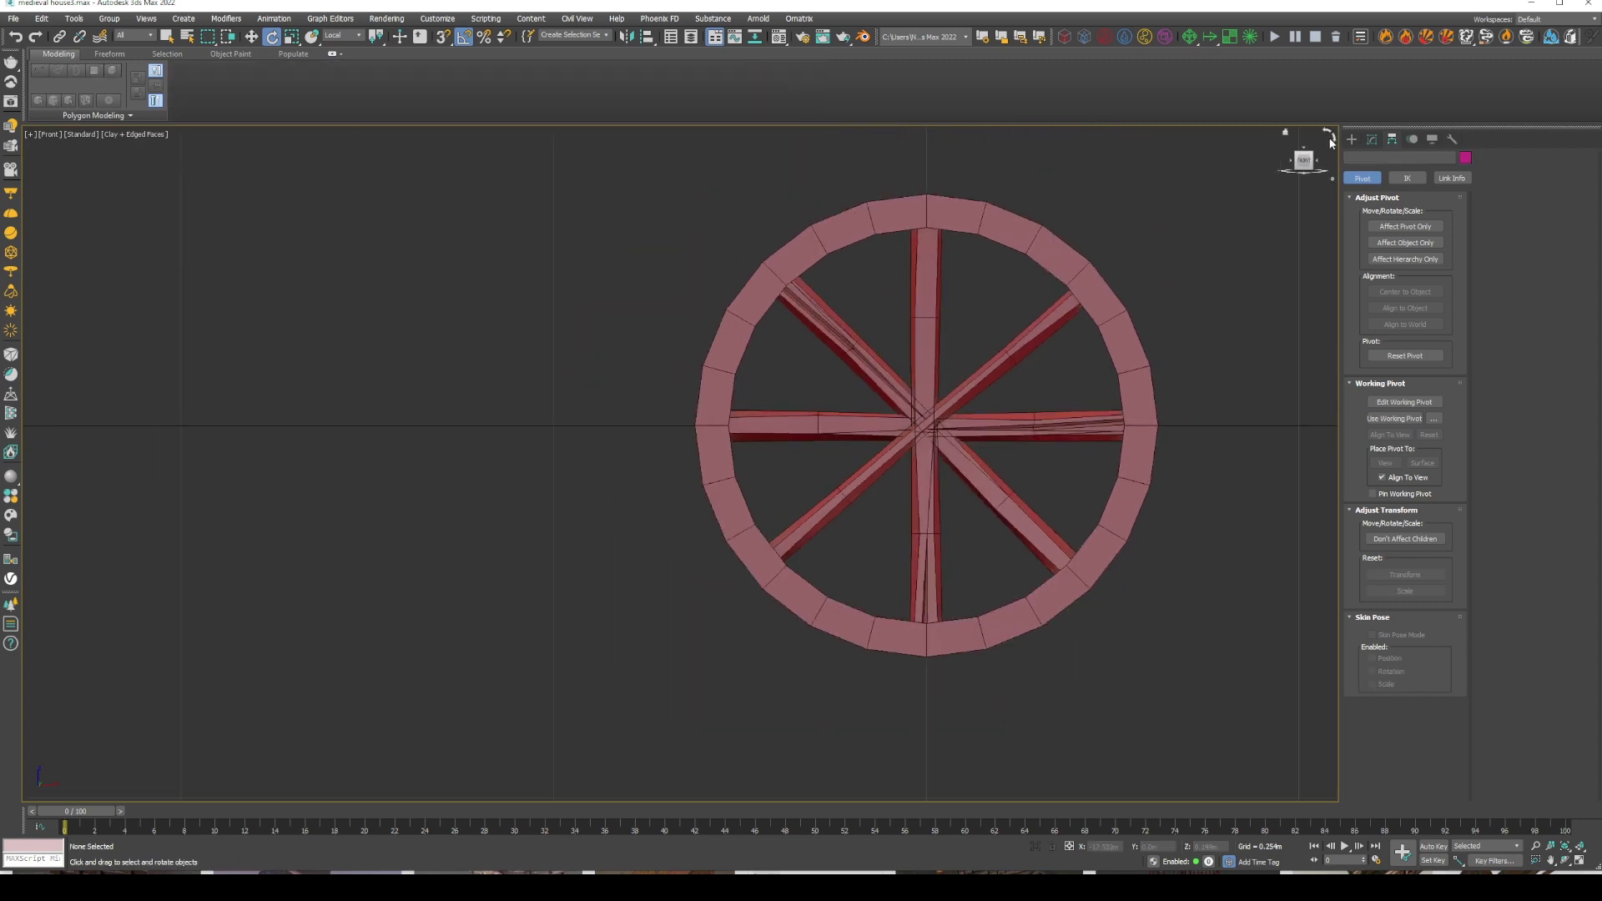
left_click(1351, 139)
left_click(1374, 254)
left_click_drag(572, 418, 594, 448)
Centre the cylinder hub on the wheel and raise its Sides from 8 to 10
key("w")
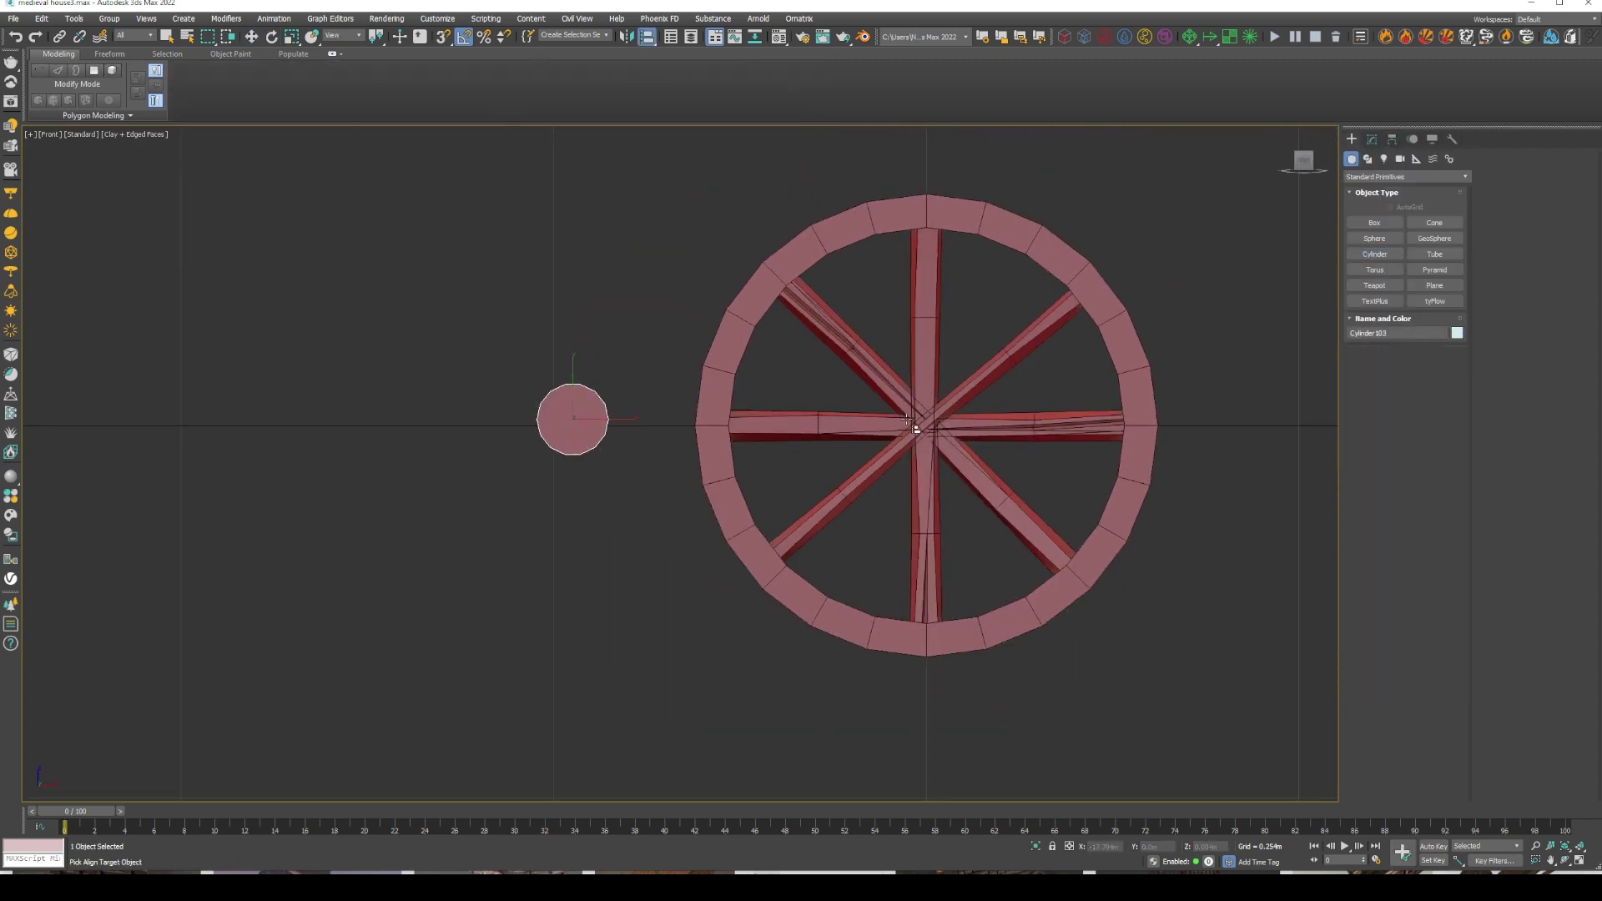
left_click(910, 421)
key("Return")
mouse_move(909, 421)
middle_mouse_down("alt")
mouse_move(865, 411)
mouse_move(914, 394)
middle_mouse_up("alt")
left_click(1371, 139)
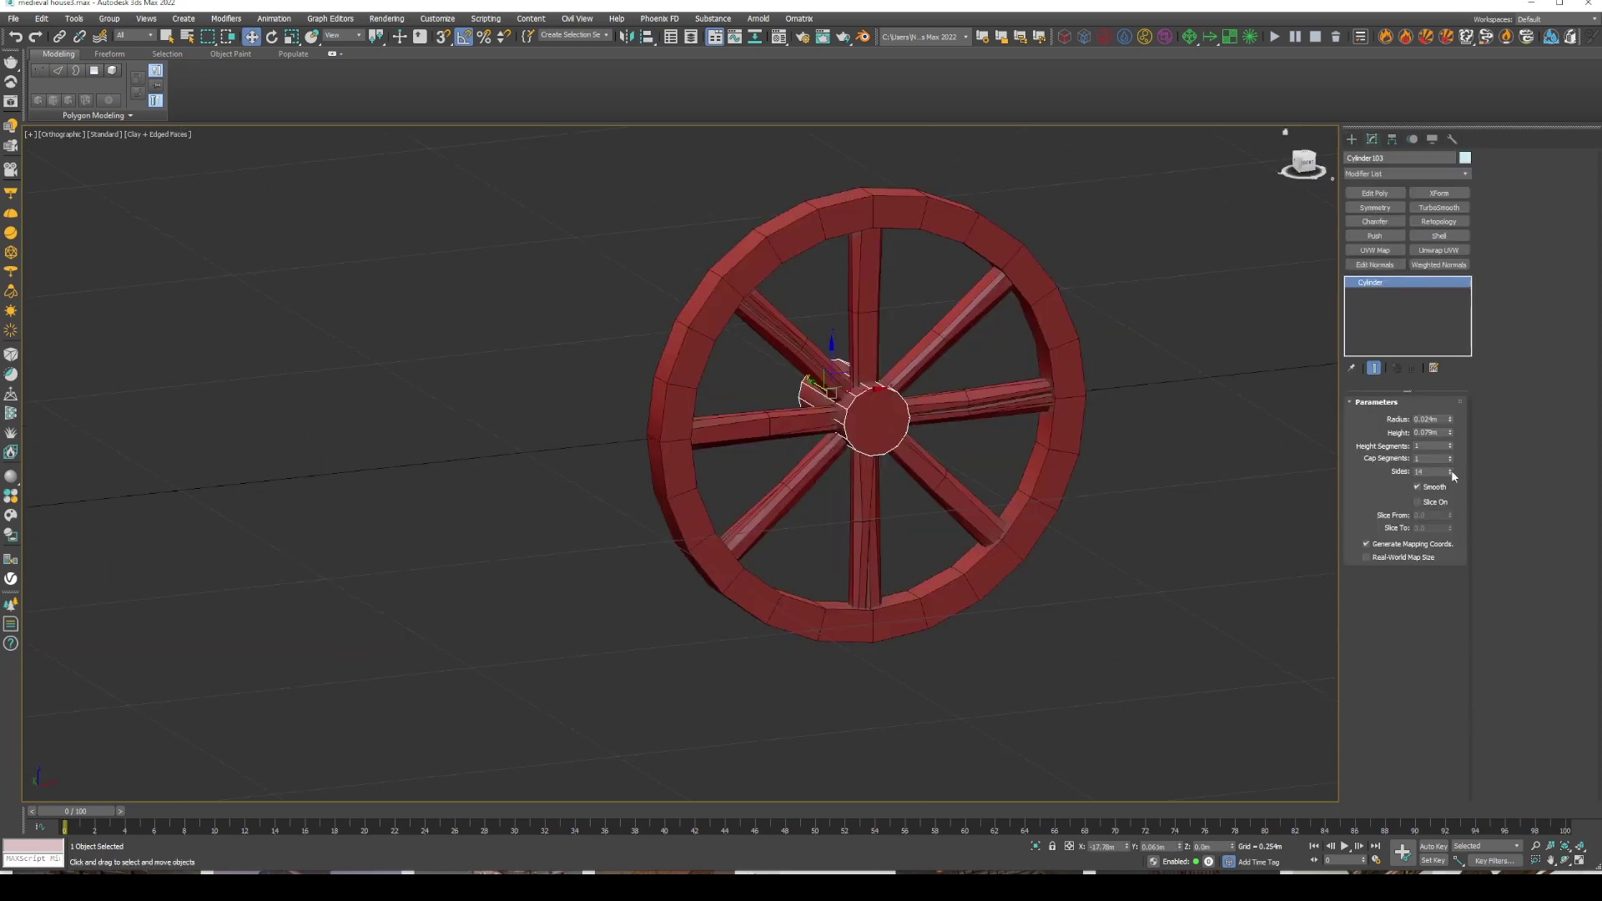
left_click_drag(1450, 473, 1450, 467)
scroll(1142, 344, "up", 2)
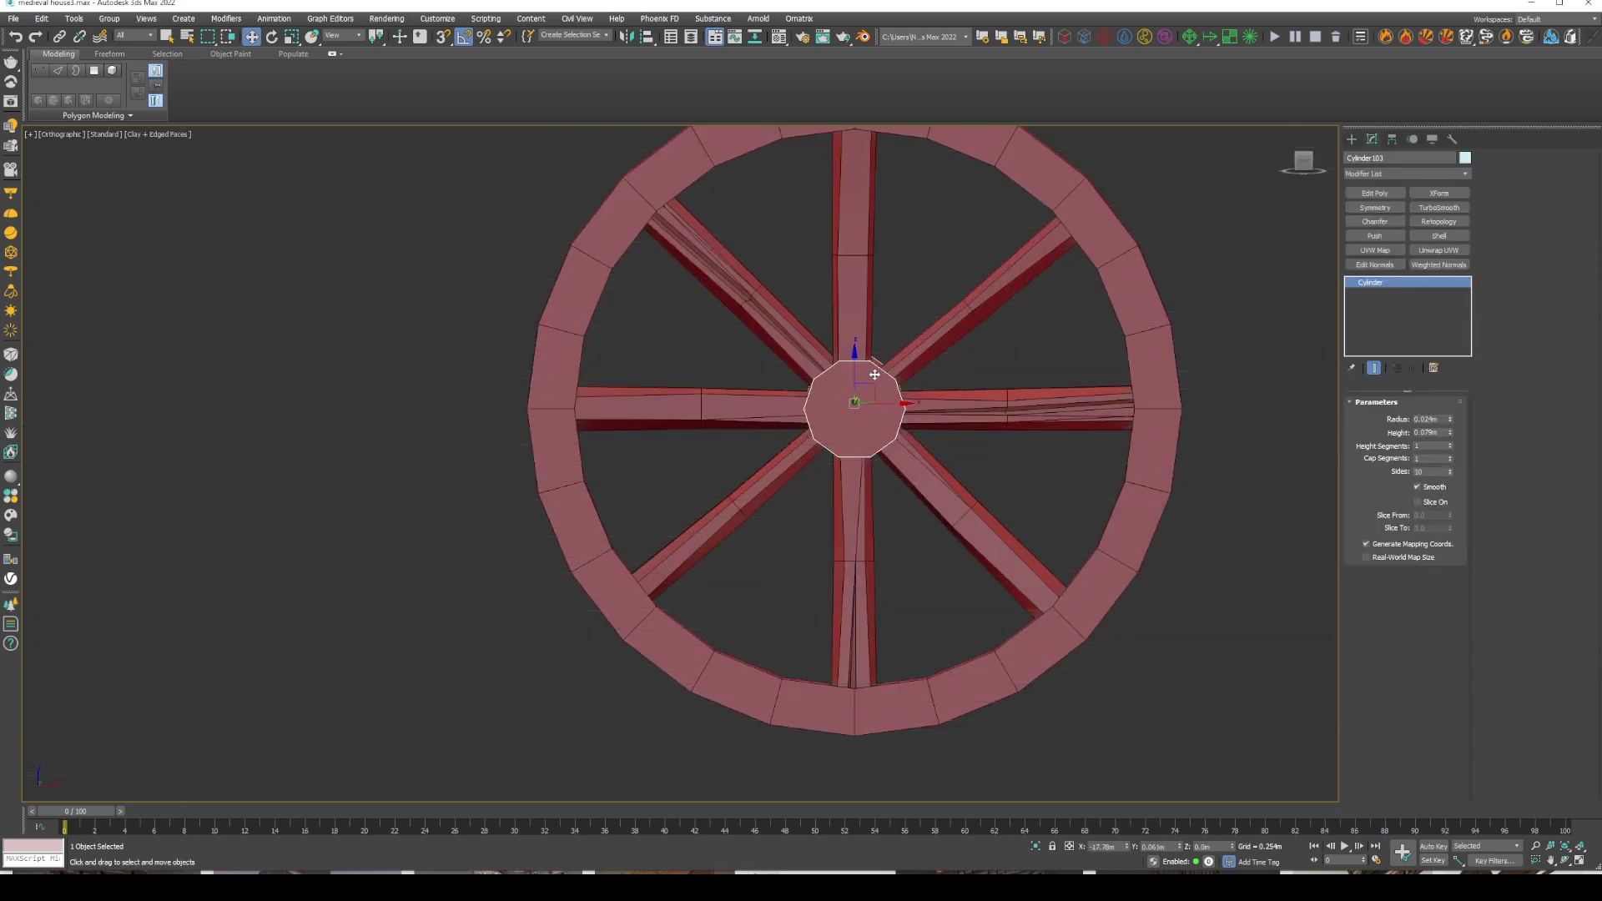
mouse_move(1233, 377)
middle_mouse_down("alt")
mouse_move(801, 490)
mouse_move(935, 422)
middle_mouse_up("alt")
Select the hub's end face, then stretch the wheel rim along its Y axis
key("4")
left_click(863, 418)
middle_click_drag(864, 474, 1226, 423, "alt")
right_click(1076, 442)
left_click(1110, 478)
left_click(968, 388)
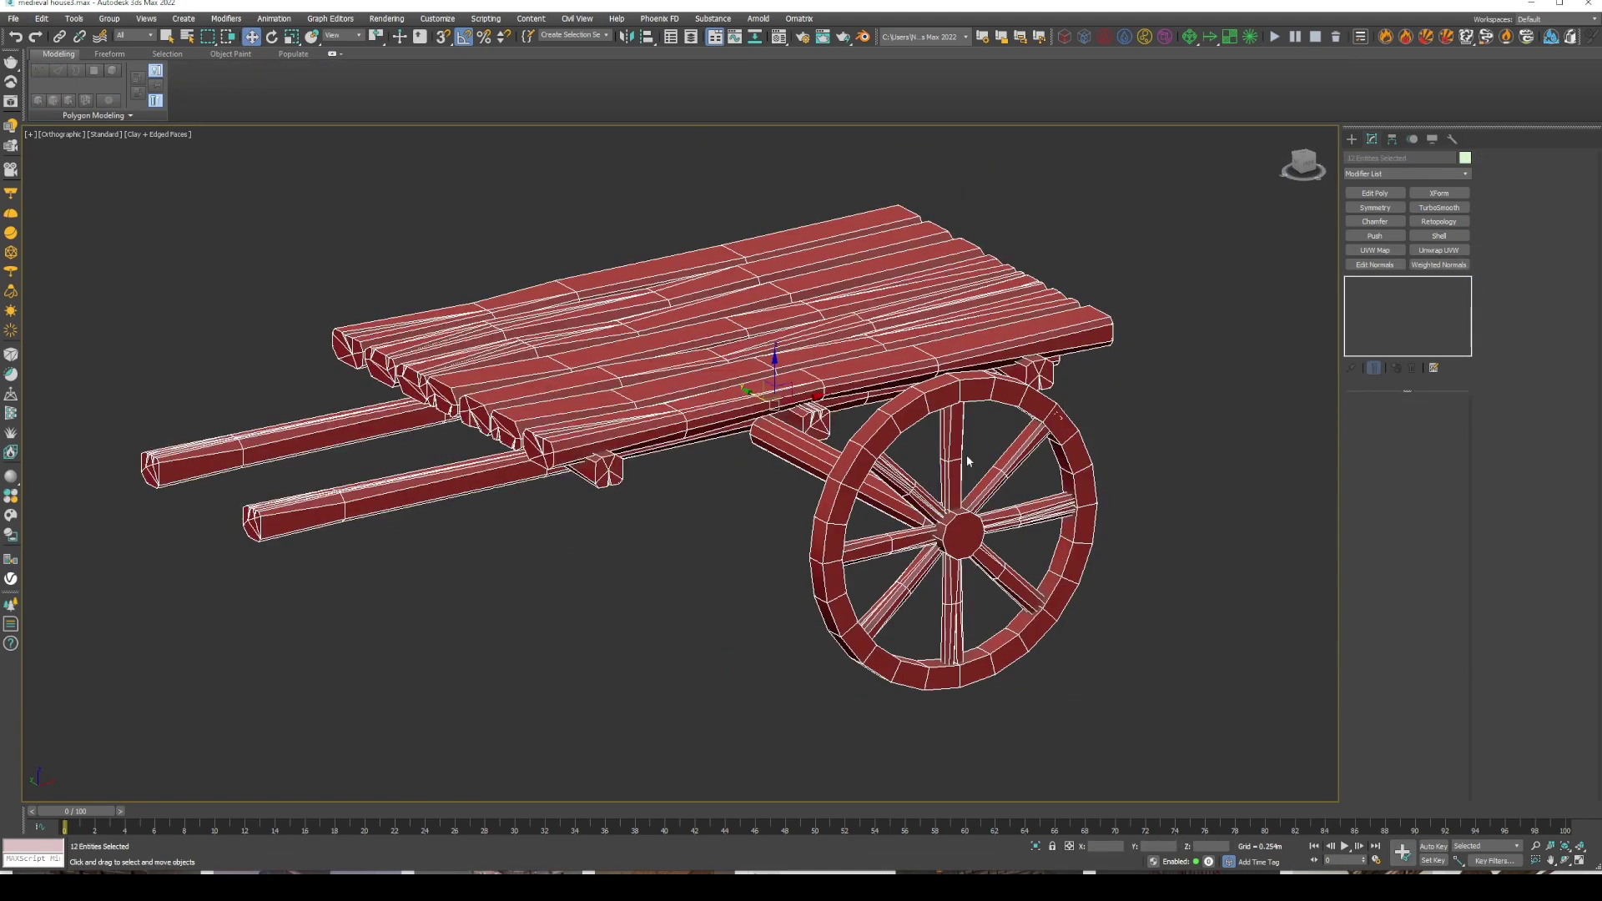
middle_click_drag(966, 454, 951, 425, "alt")
left_click_drag(1036, 545, 1048, 544)
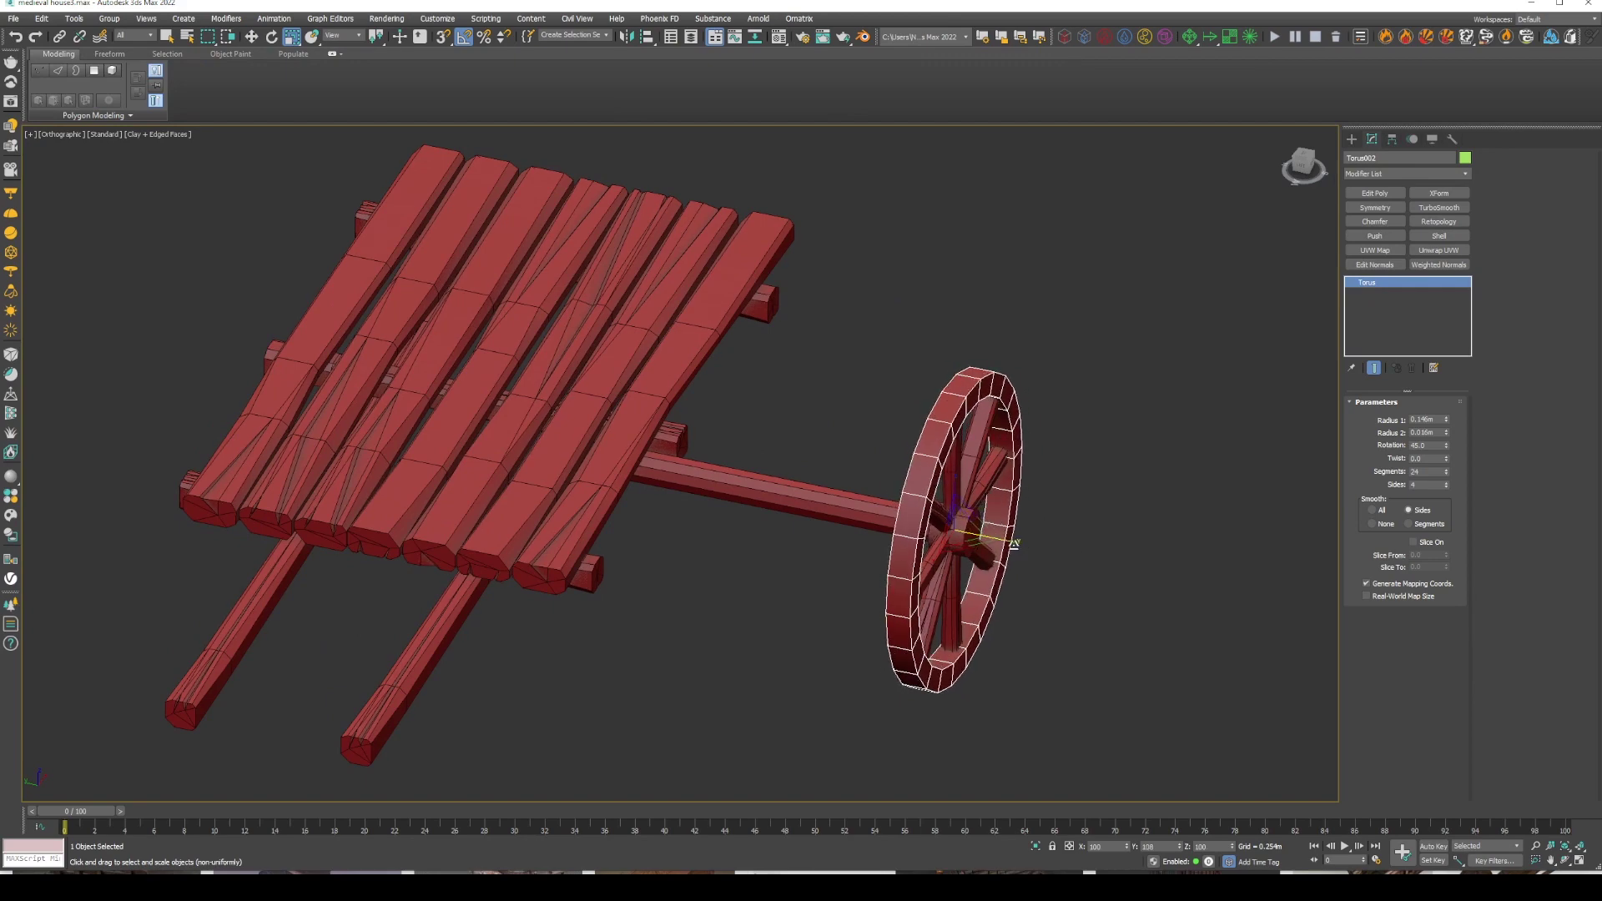
middle_click_drag(1013, 544, 1370, 285, "alt")
Convert the rim to Editable Poly and chamfer its selected edges slightly
left_click(1418, 374)
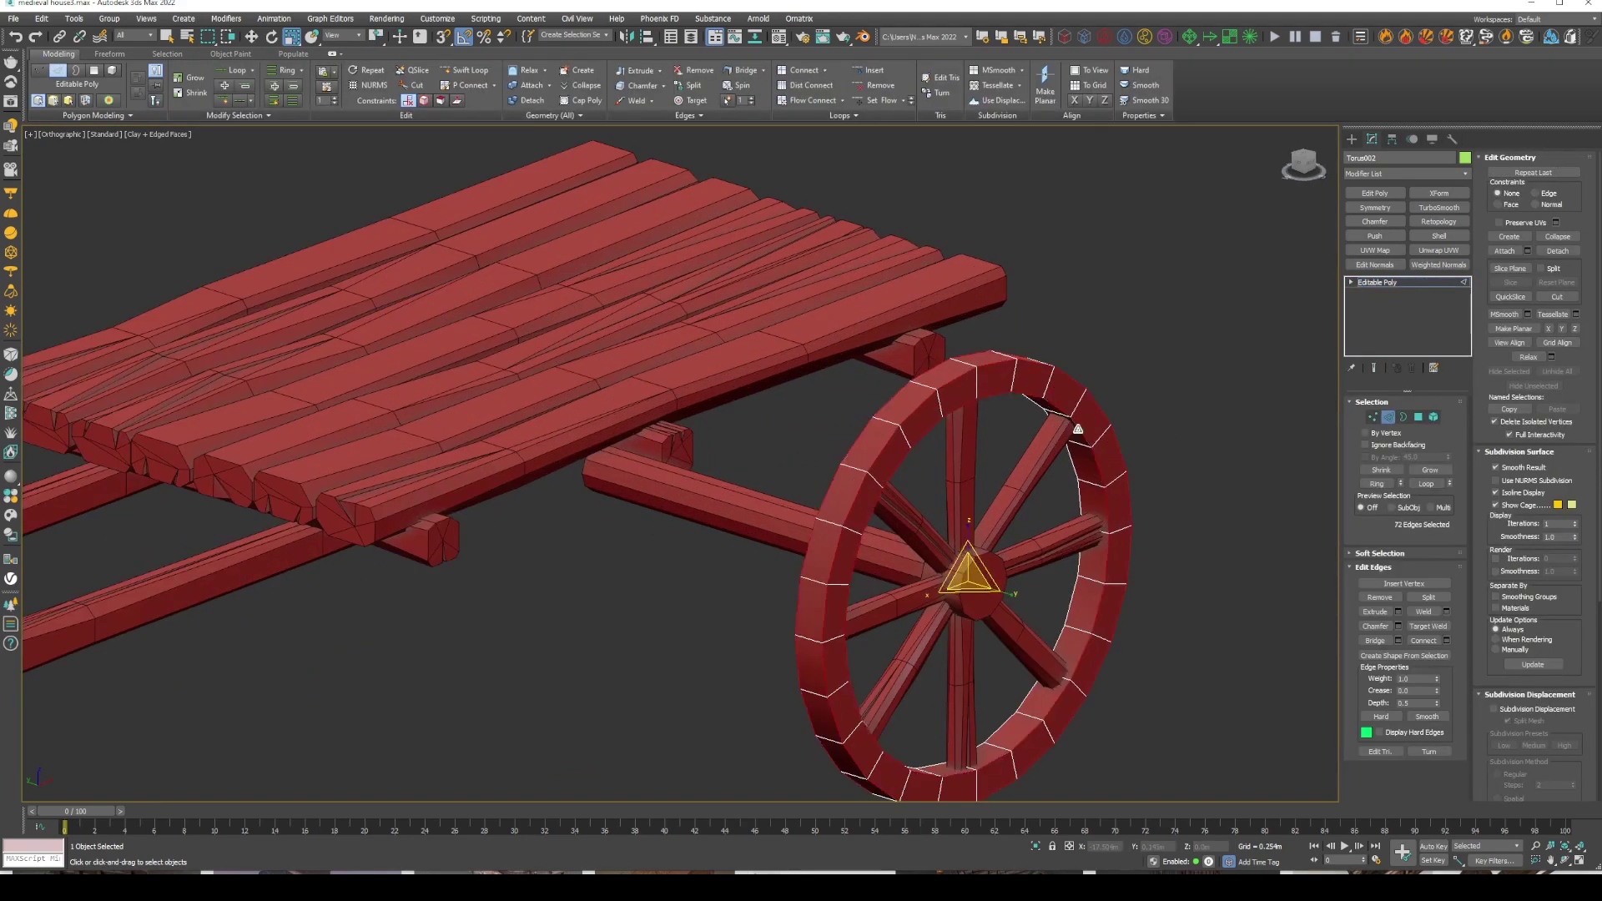
left_click_drag(699, 494, 693, 500)
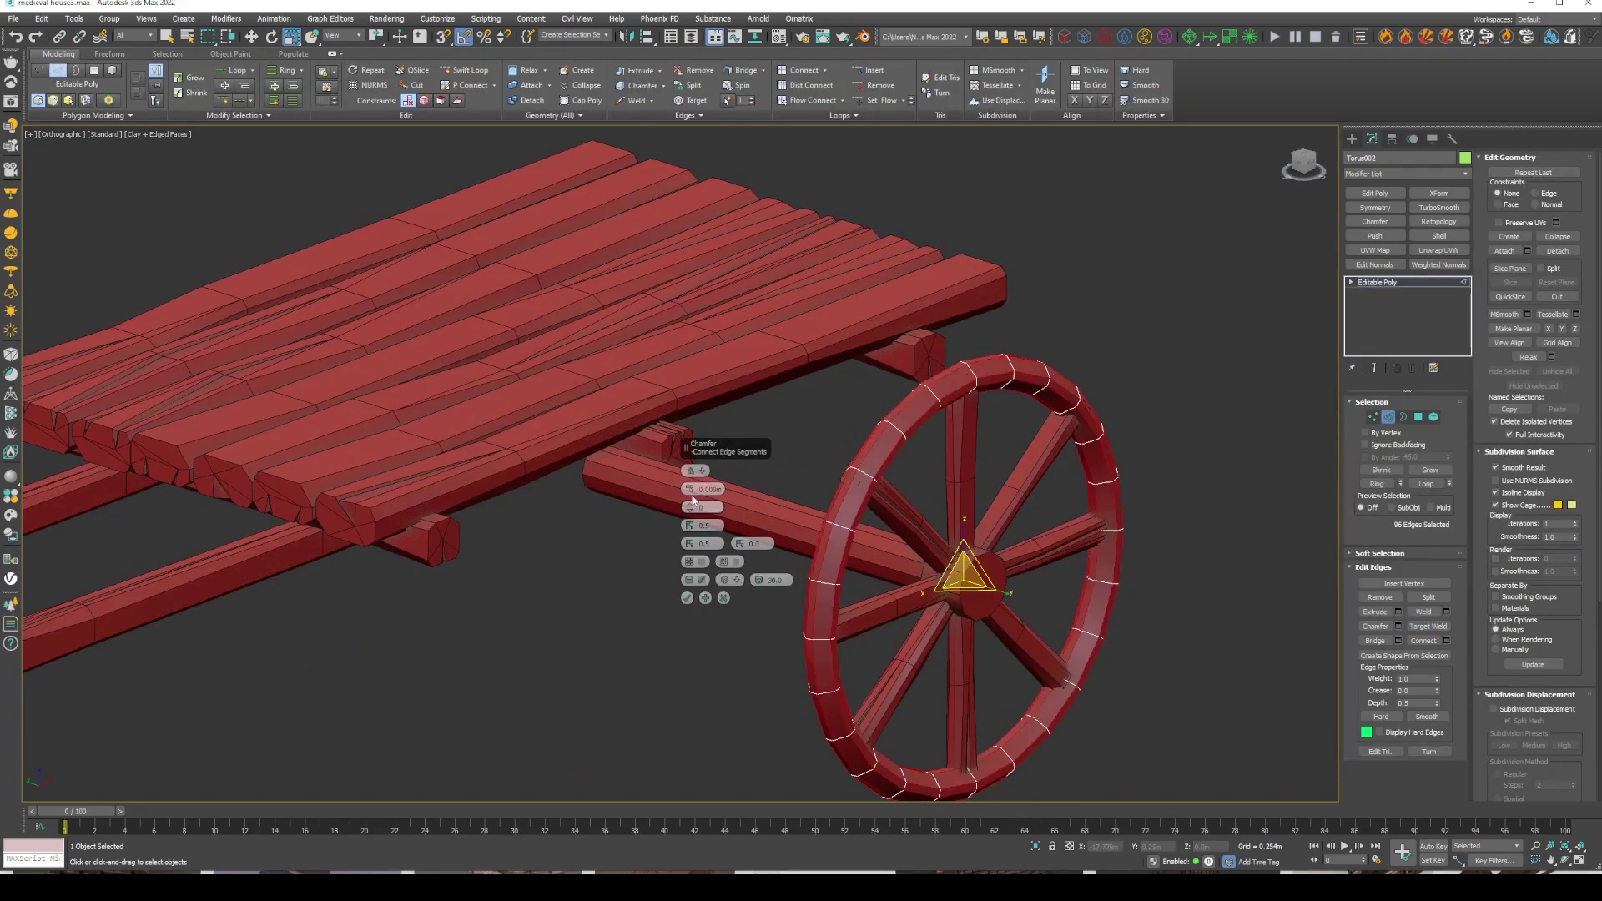
left_click(687, 599)
key("2")
middle_click_drag(1238, 452, 1189, 396, "alt")
Select and move vertices on the rim's top and left side
key("1")
scroll(1008, 347, "up", 5)
key("w")
left_click(1007, 347)
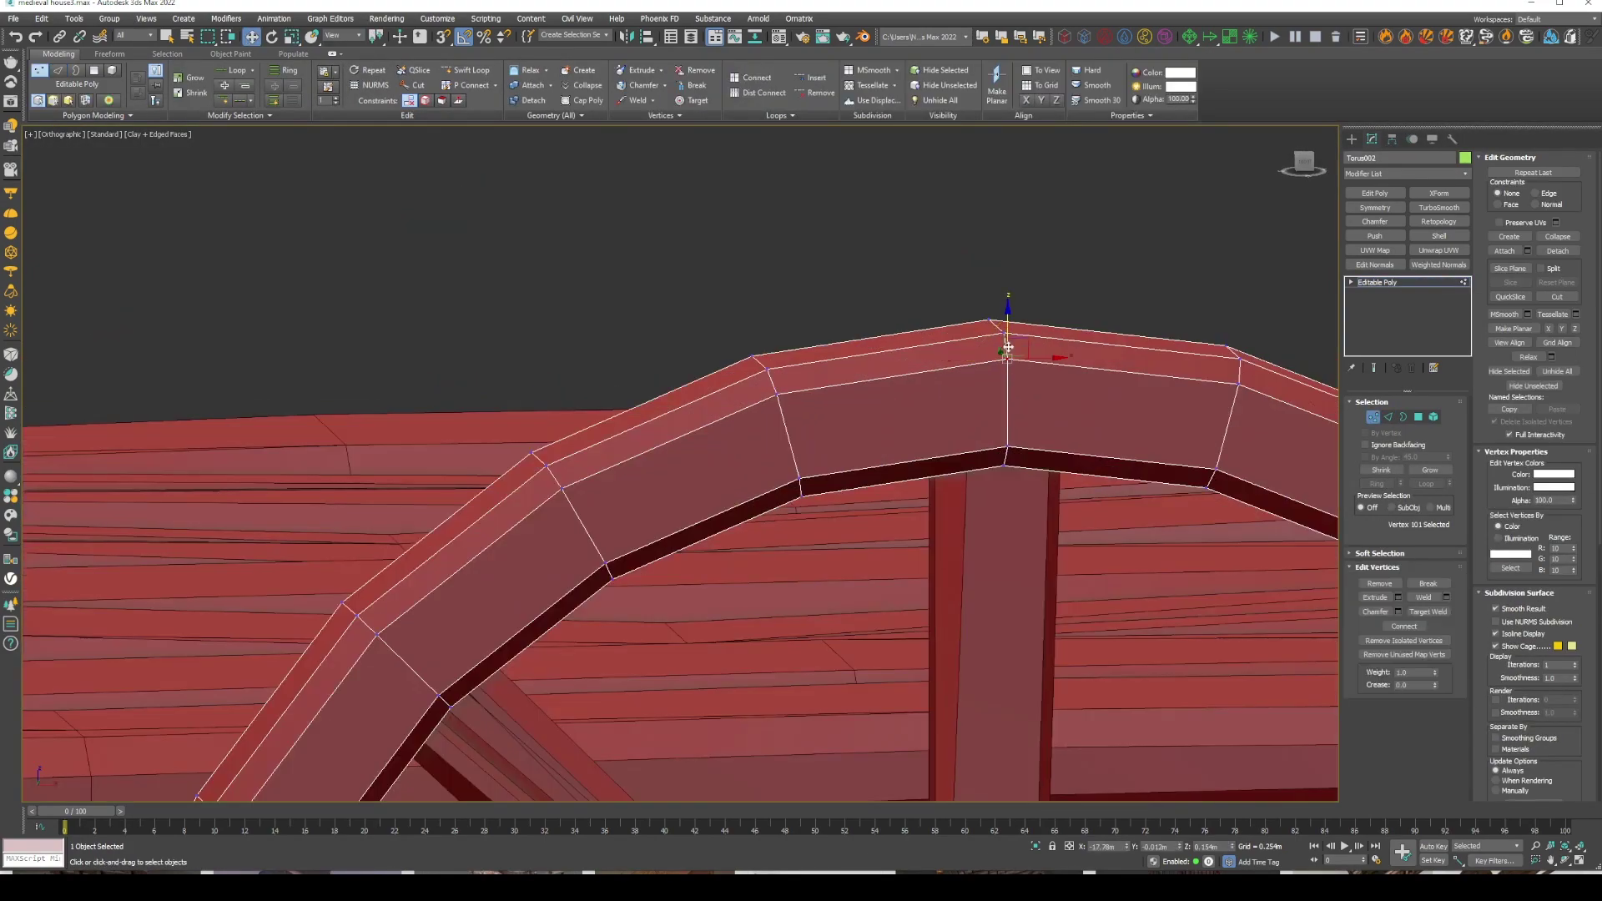
scroll(595, 607, "down", 5)
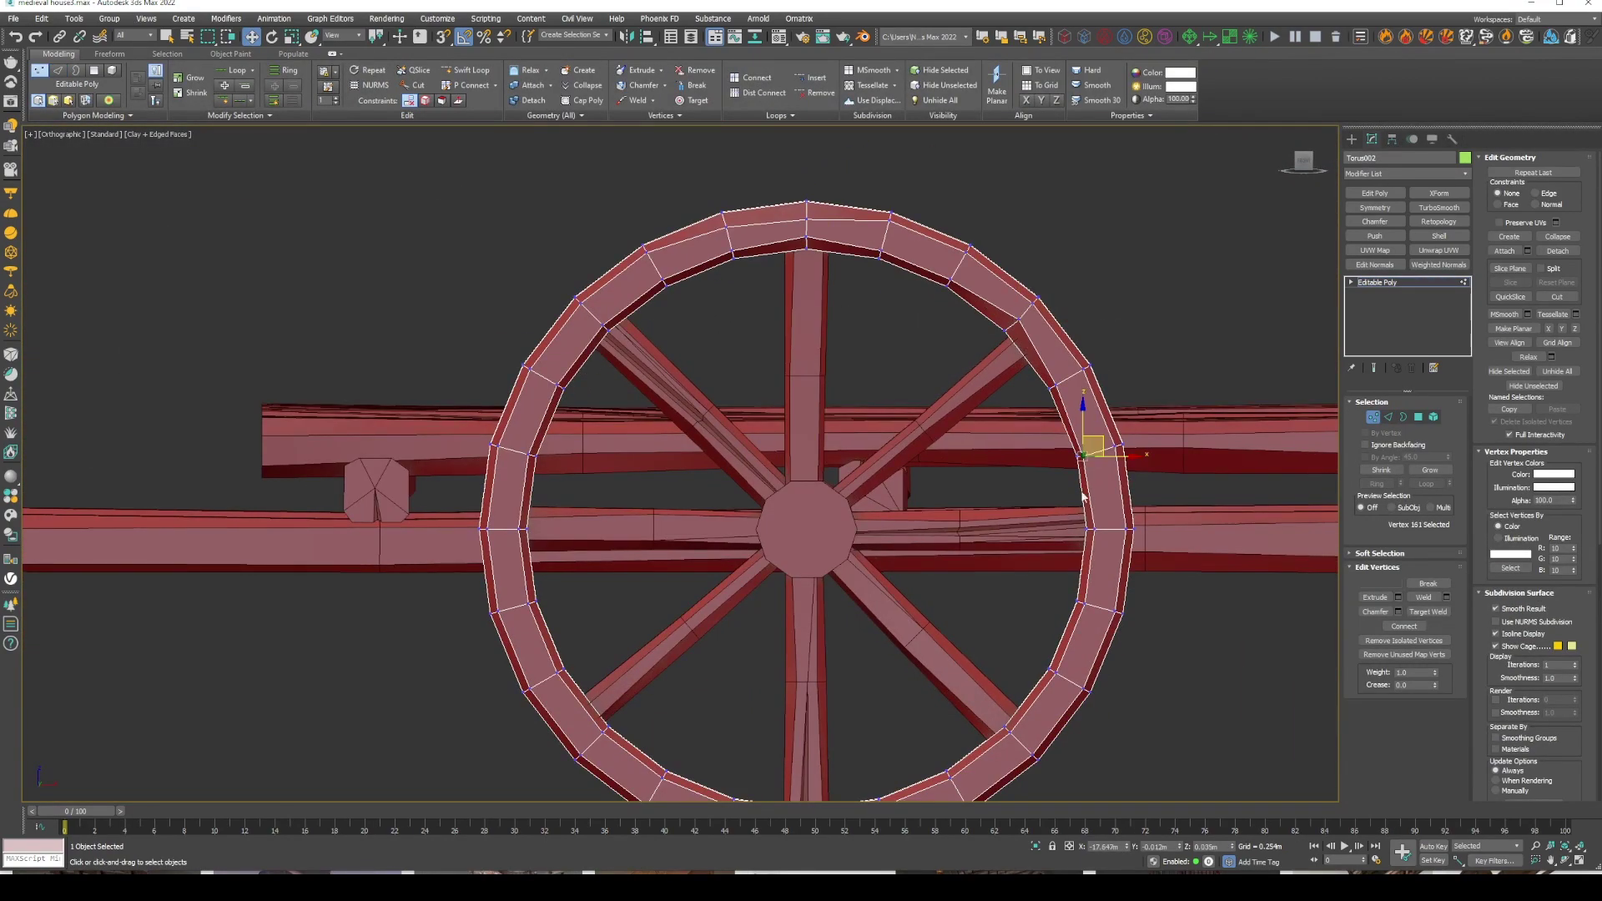
middle_click_drag(1077, 369, 1143, 264)
scroll(625, 482, "up", 4)
left_click(590, 511)
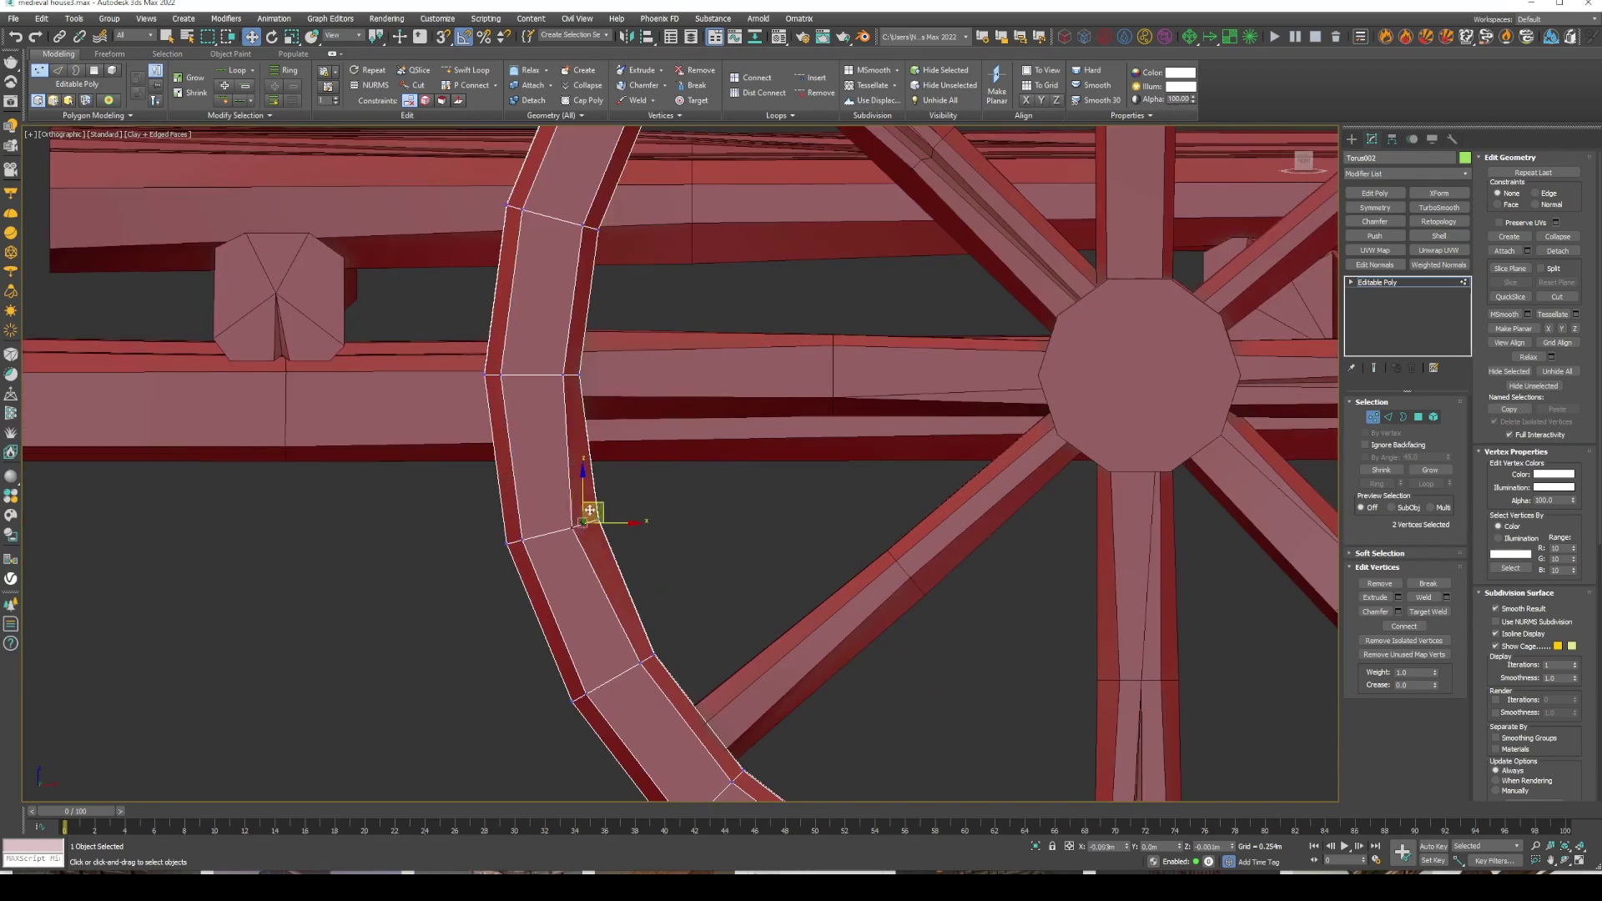
scroll(515, 355, "down", 2)
middle_click_drag(572, 304, 658, 268)
Orbit and zoom around the wheel to review the whole cart
scroll(658, 268, "down", 4)
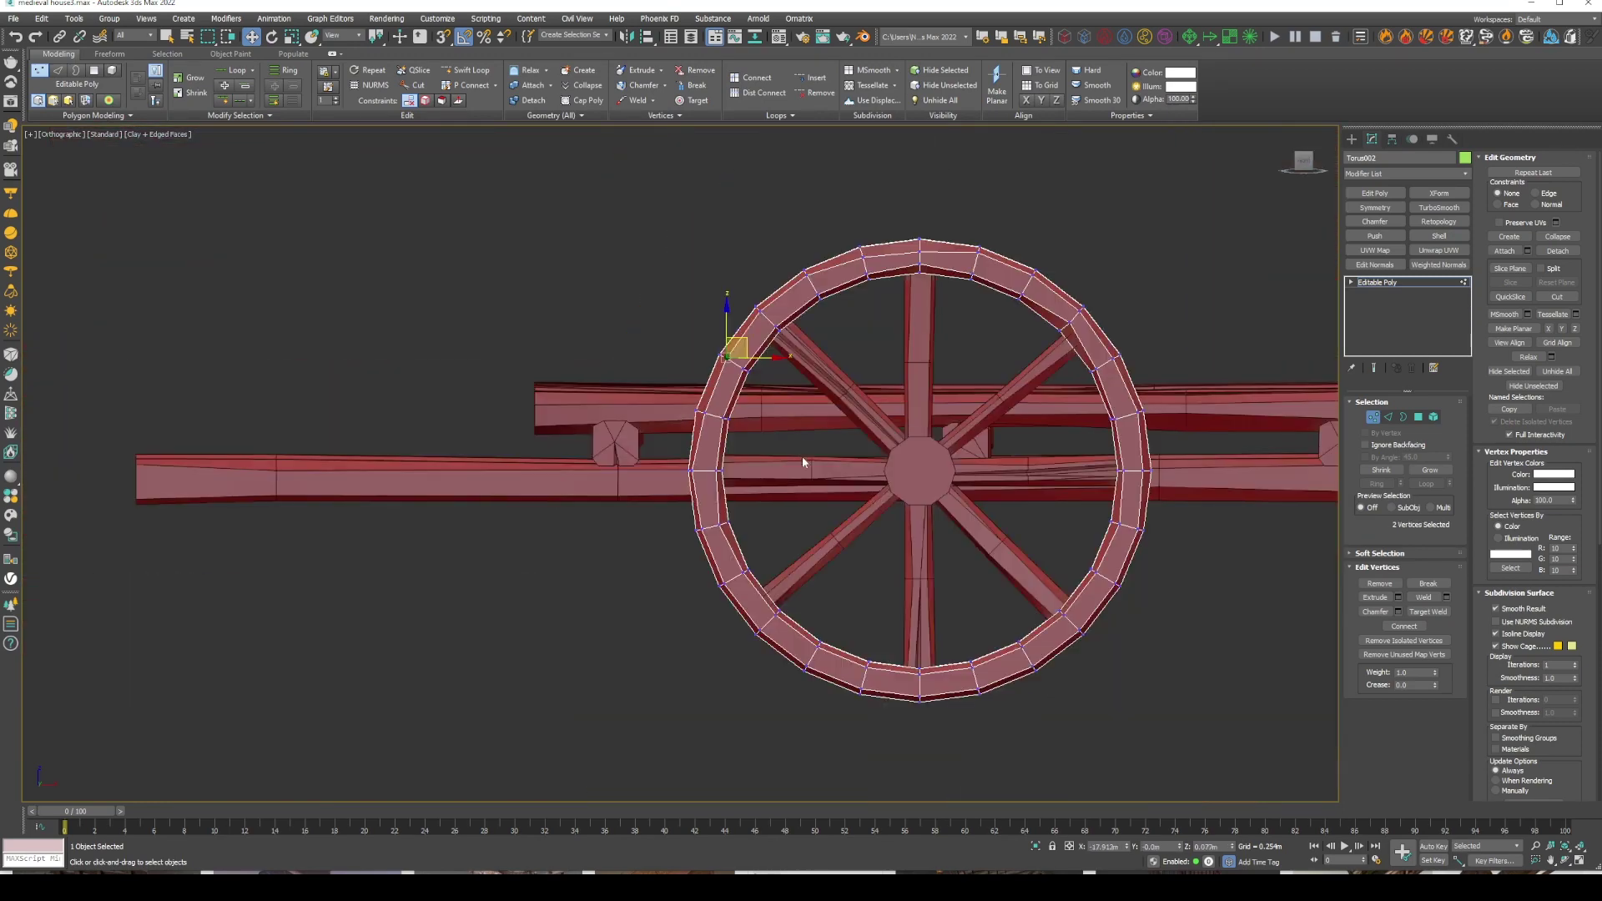
scroll(729, 347, "up", 6)
middle_click_drag(1191, 682, 1116, 474, "alt")
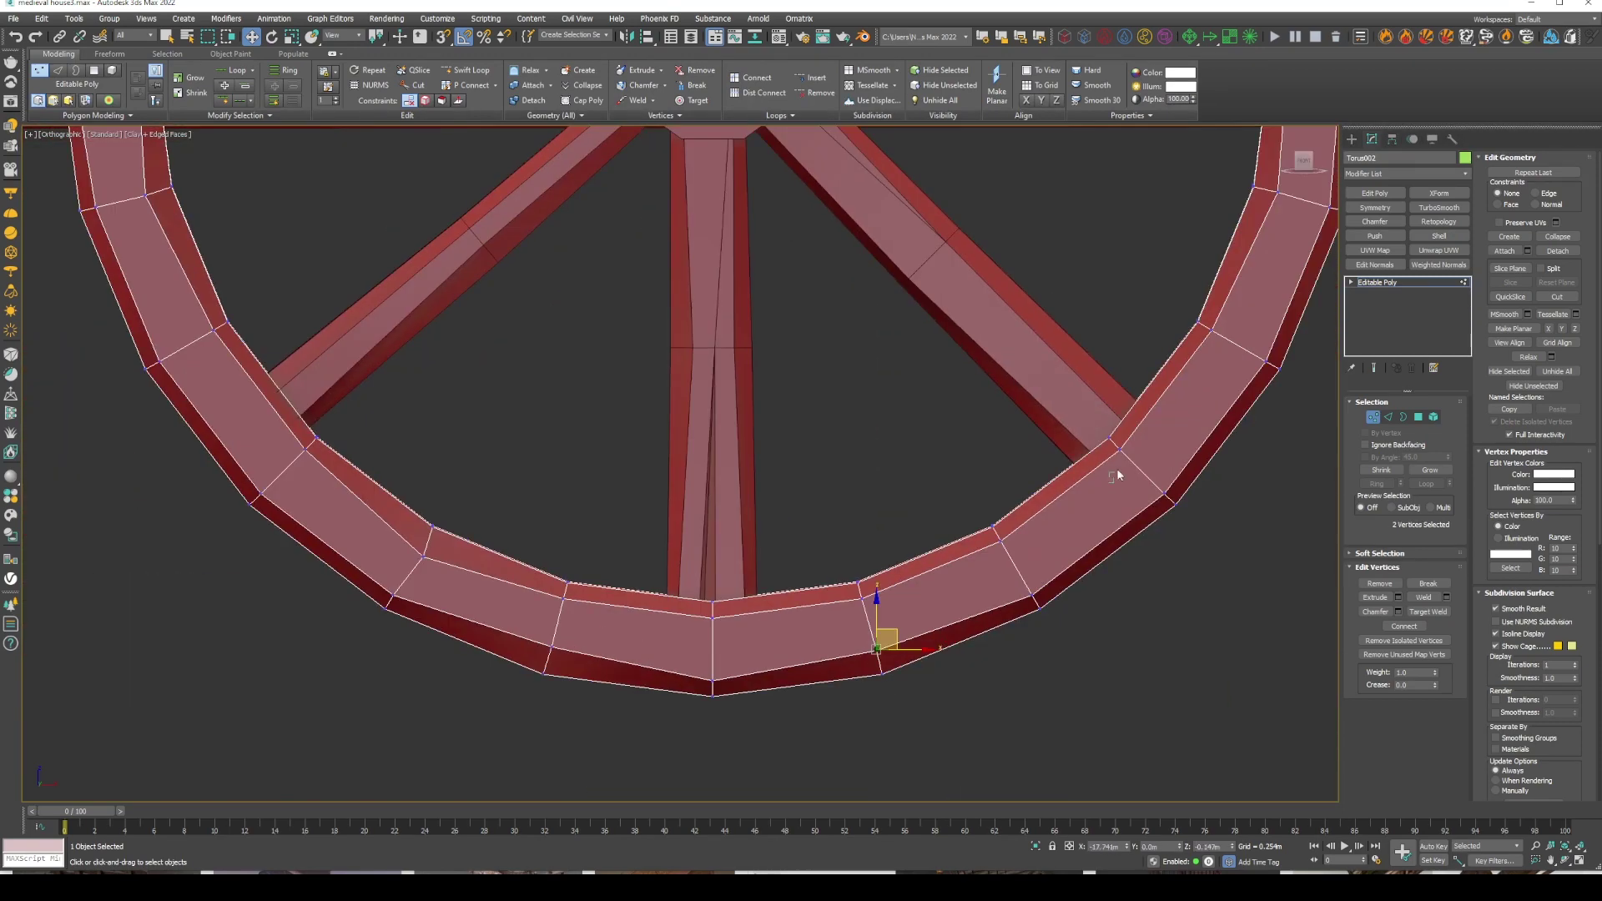
scroll(1139, 463, "down", 5)
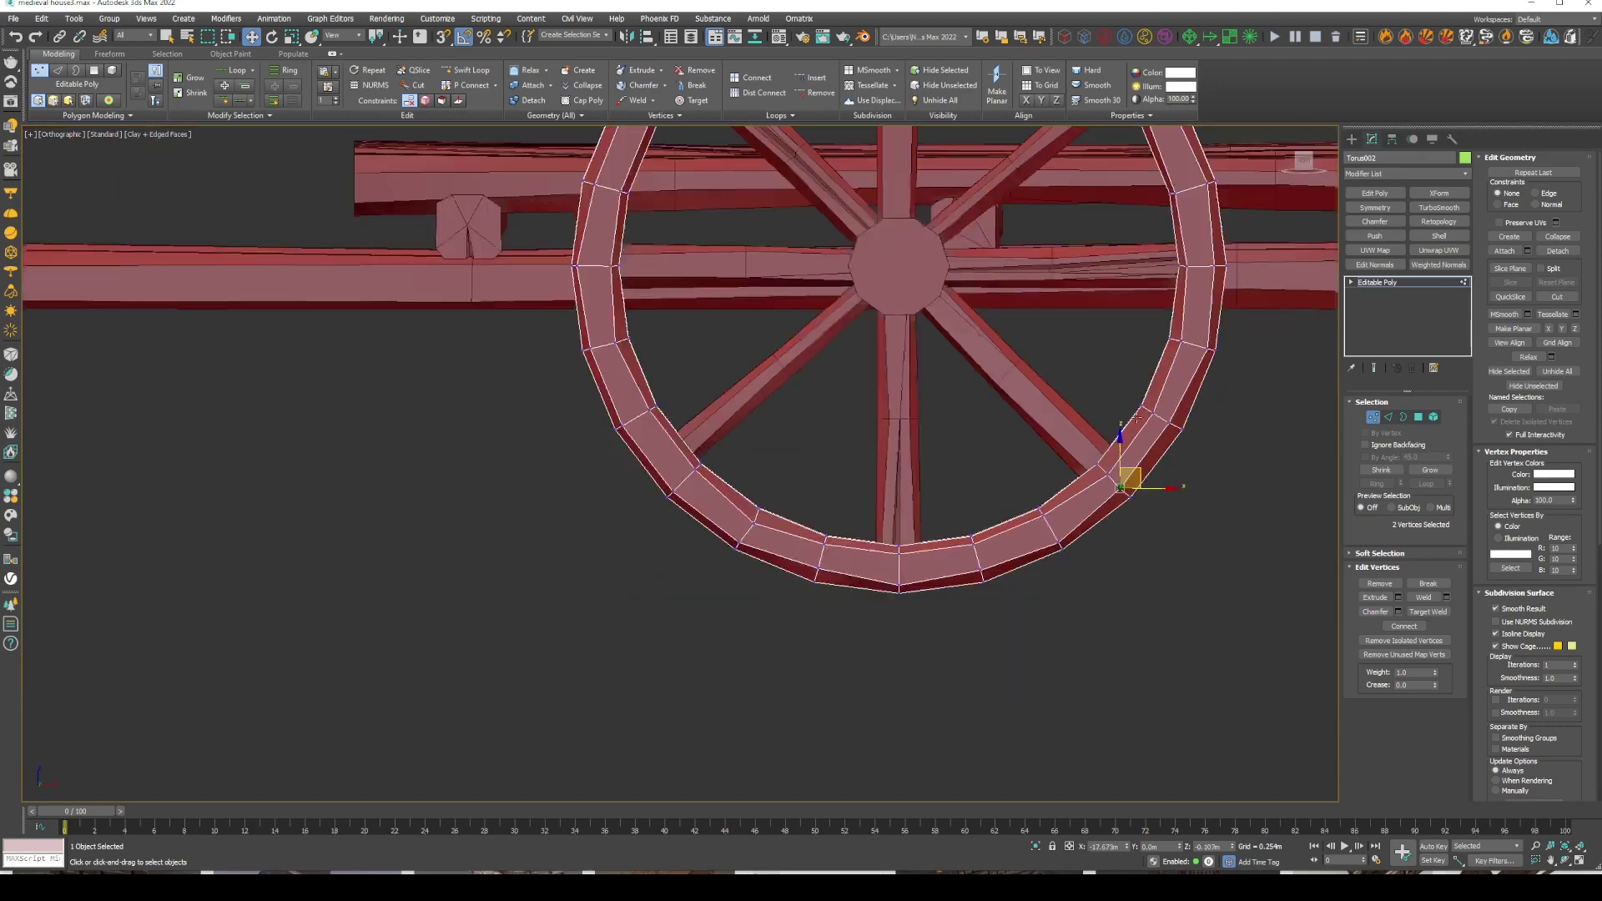
scroll(1127, 464, "down", 3)
mouse_move(1018, 554)
middle_mouse_down("alt")
mouse_move(1001, 430)
mouse_move(851, 414)
mouse_move(789, 436)
mouse_move(739, 486)
mouse_move(801, 499)
mouse_move(1185, 454)
middle_mouse_up("alt")
Add a Symmetry modifier mirroring the wheel across the Y axis
scroll(789, 436, "up", 2)
left_click(1374, 207)
left_click(1377, 456)
right_click(1373, 283)
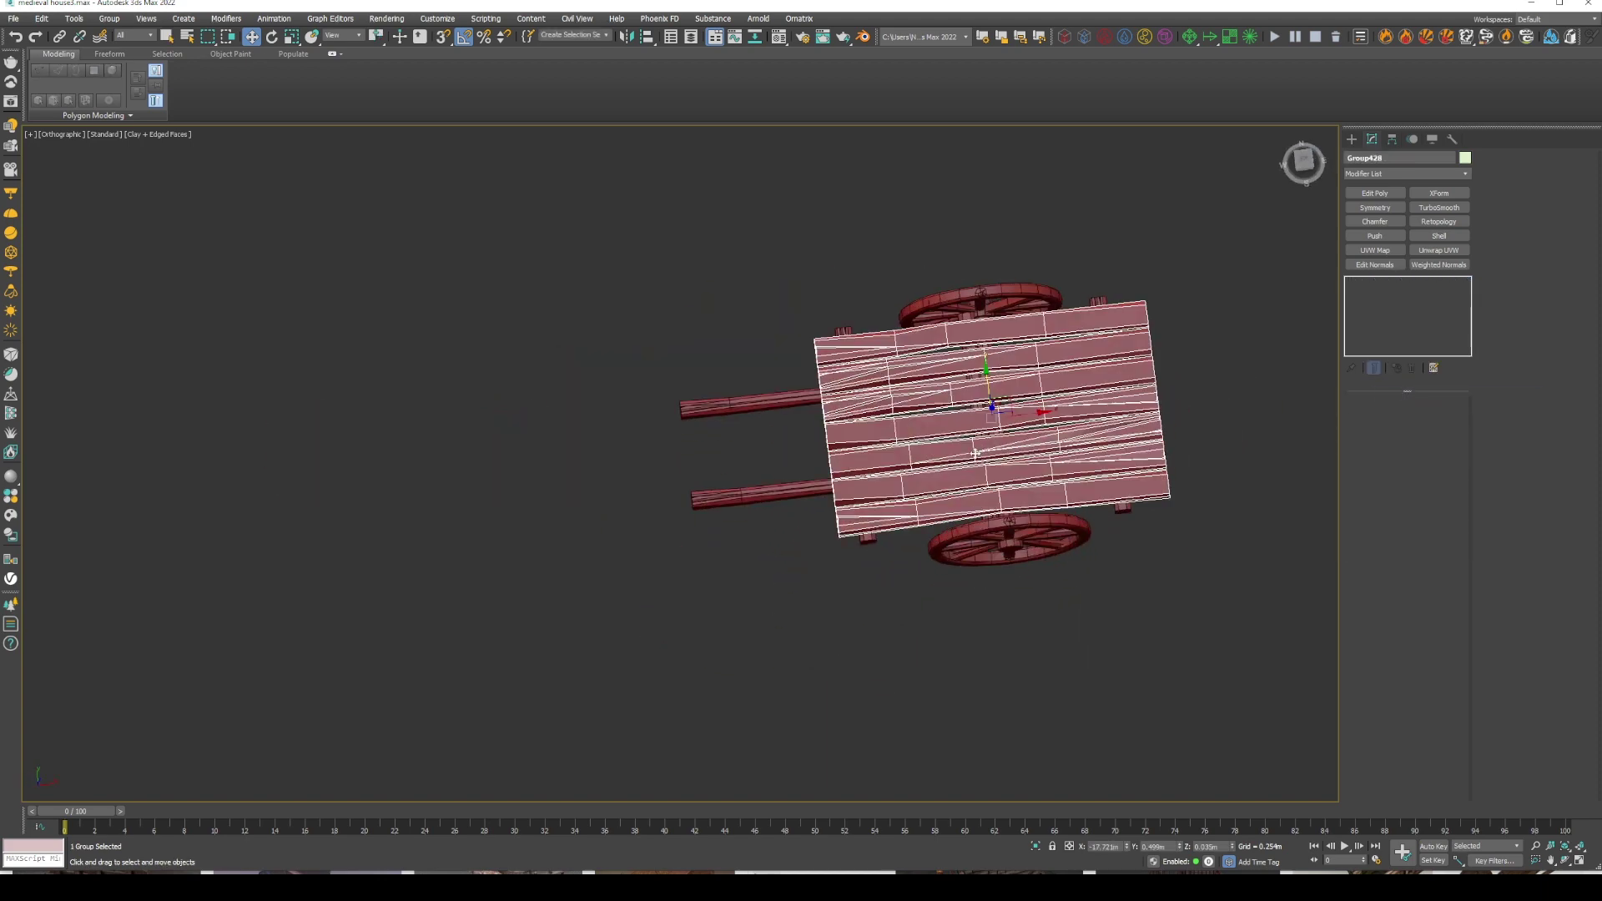
Nudge the plank group slightly right, then select the front vertical bar
middle_click_drag(1027, 416, 1060, 356, "alt")
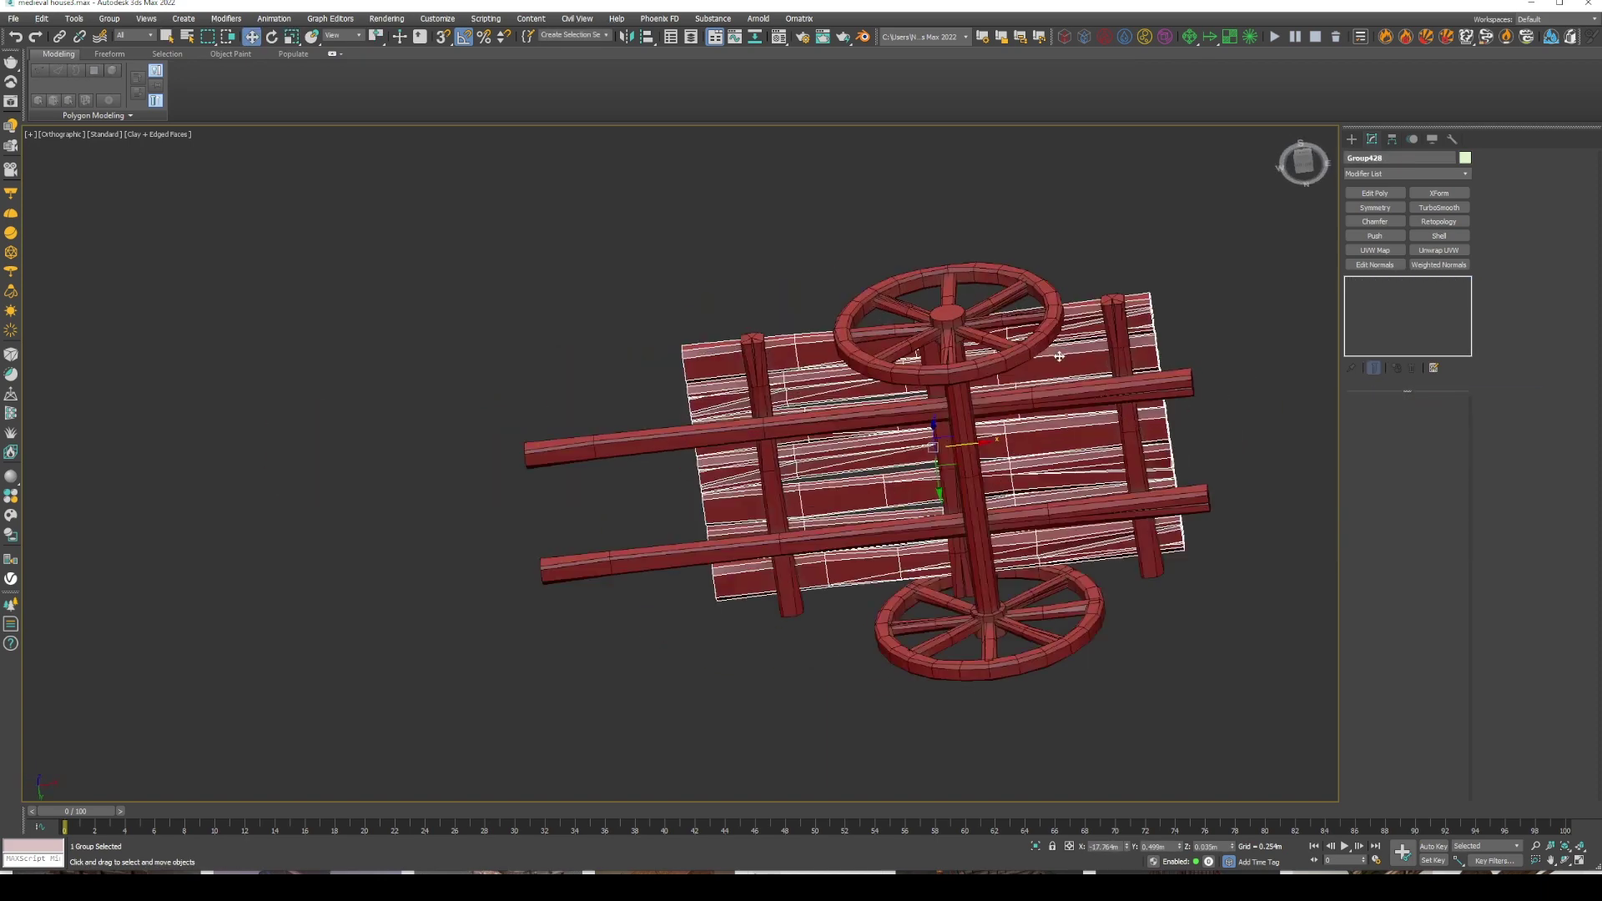
left_click(1147, 442)
mouse_move(1147, 442)
middle_mouse_down("alt")
mouse_move(878, 426)
mouse_move(958, 468)
mouse_move(961, 455)
middle_mouse_up("alt")
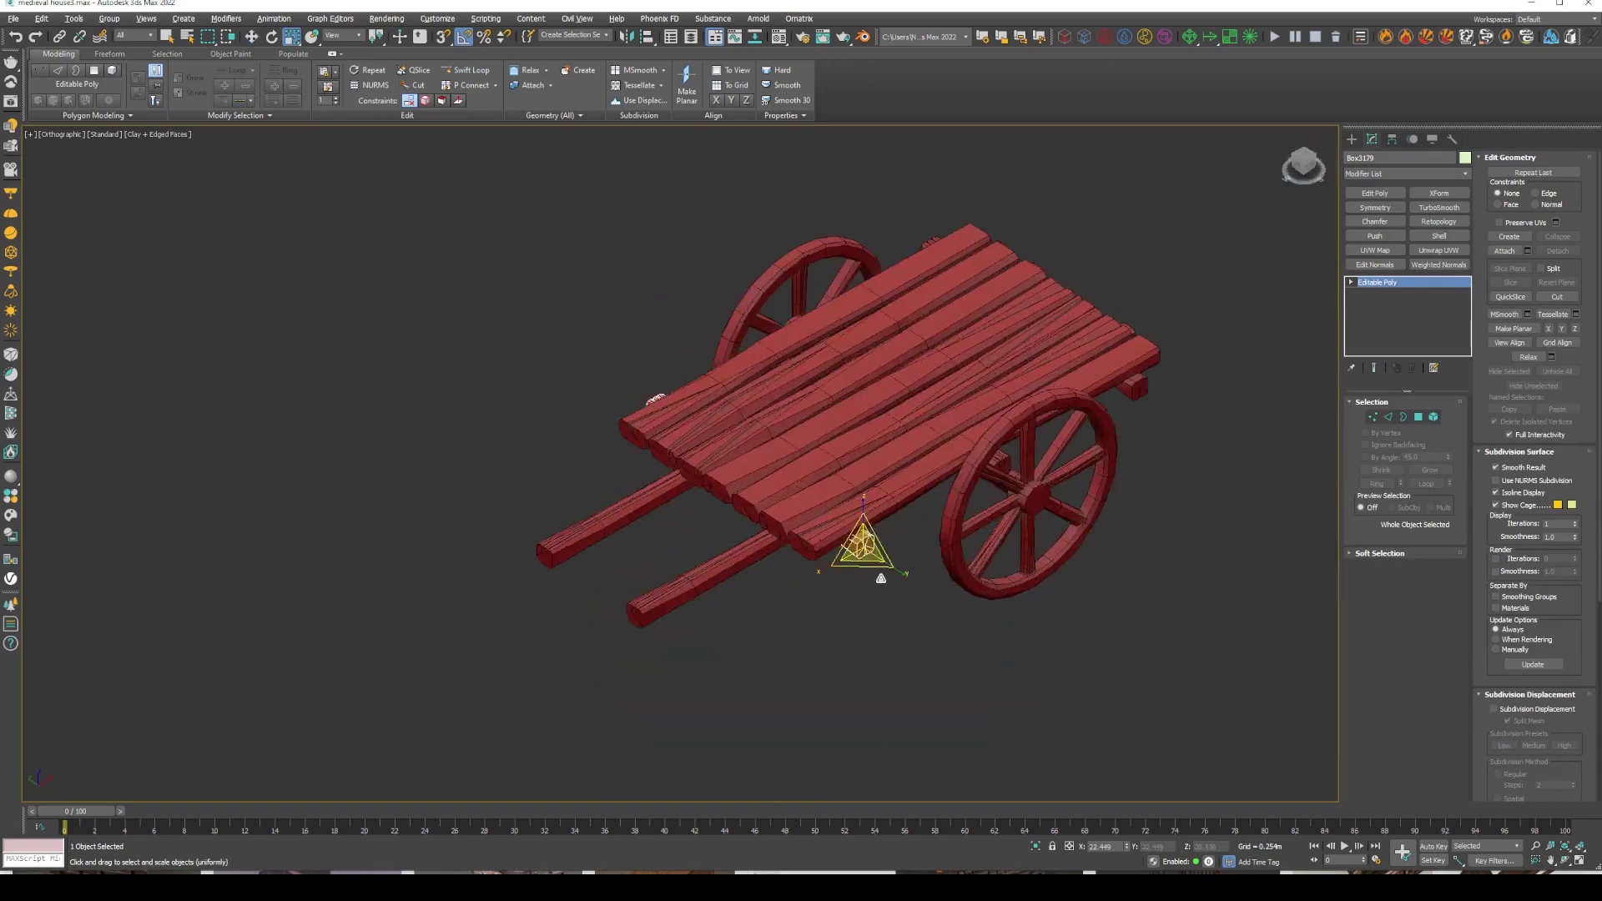
left_click(961, 450)
left_click_drag(961, 449, 1003, 450)
left_click(719, 484)
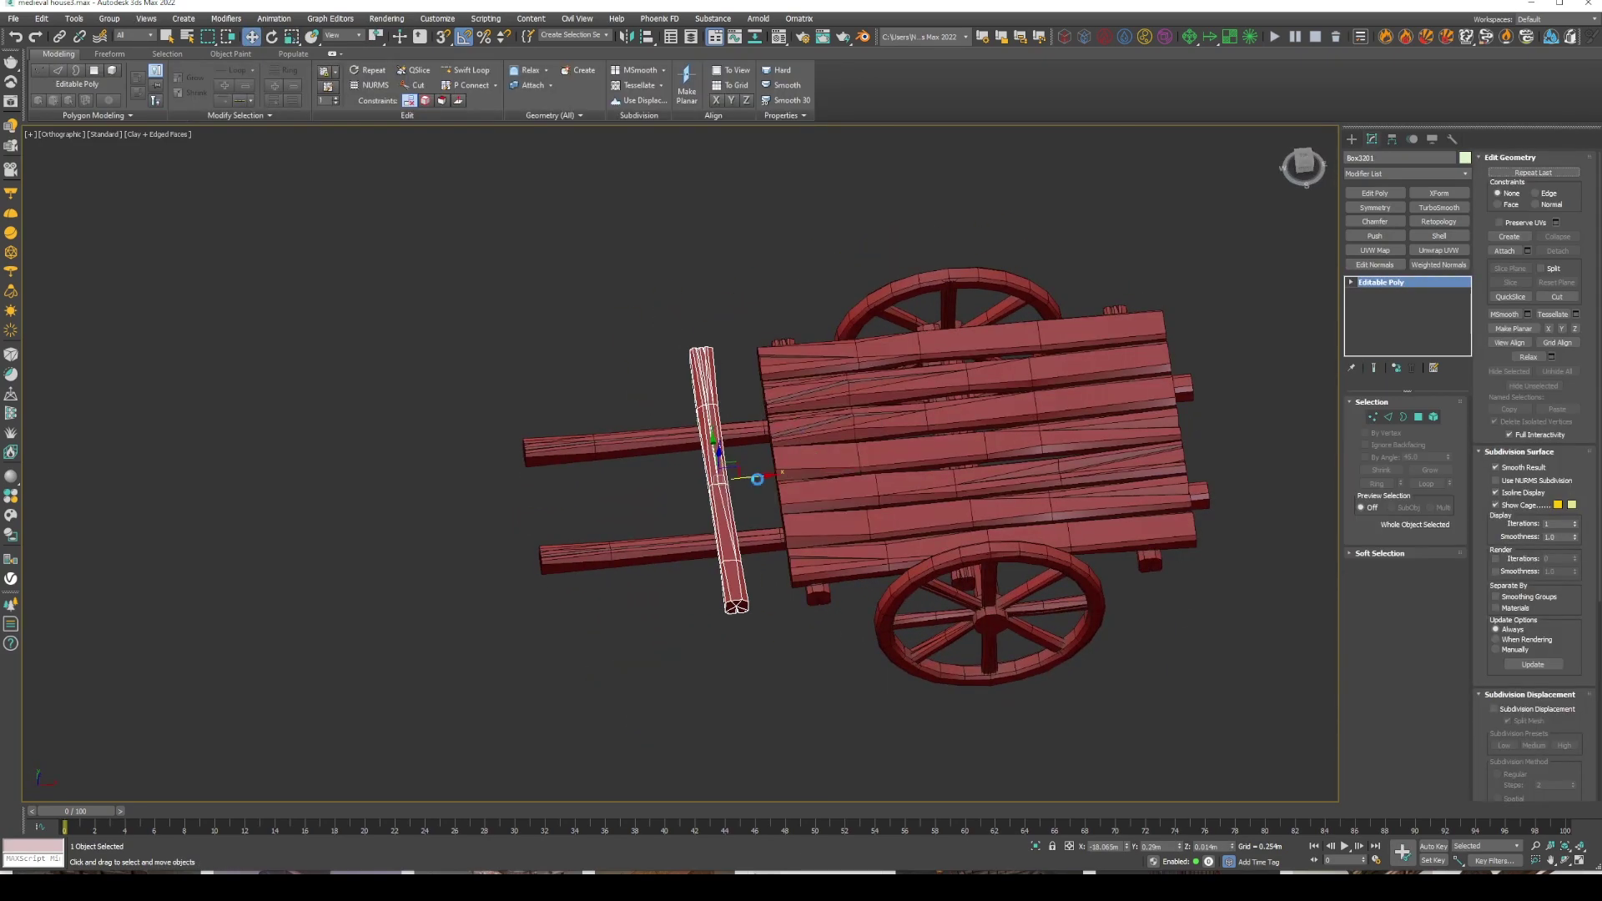
mouse_move(740, 639)
middle_mouse_down("alt")
mouse_move(842, 418)
mouse_move(834, 500)
mouse_move(828, 469)
middle_mouse_up("alt")
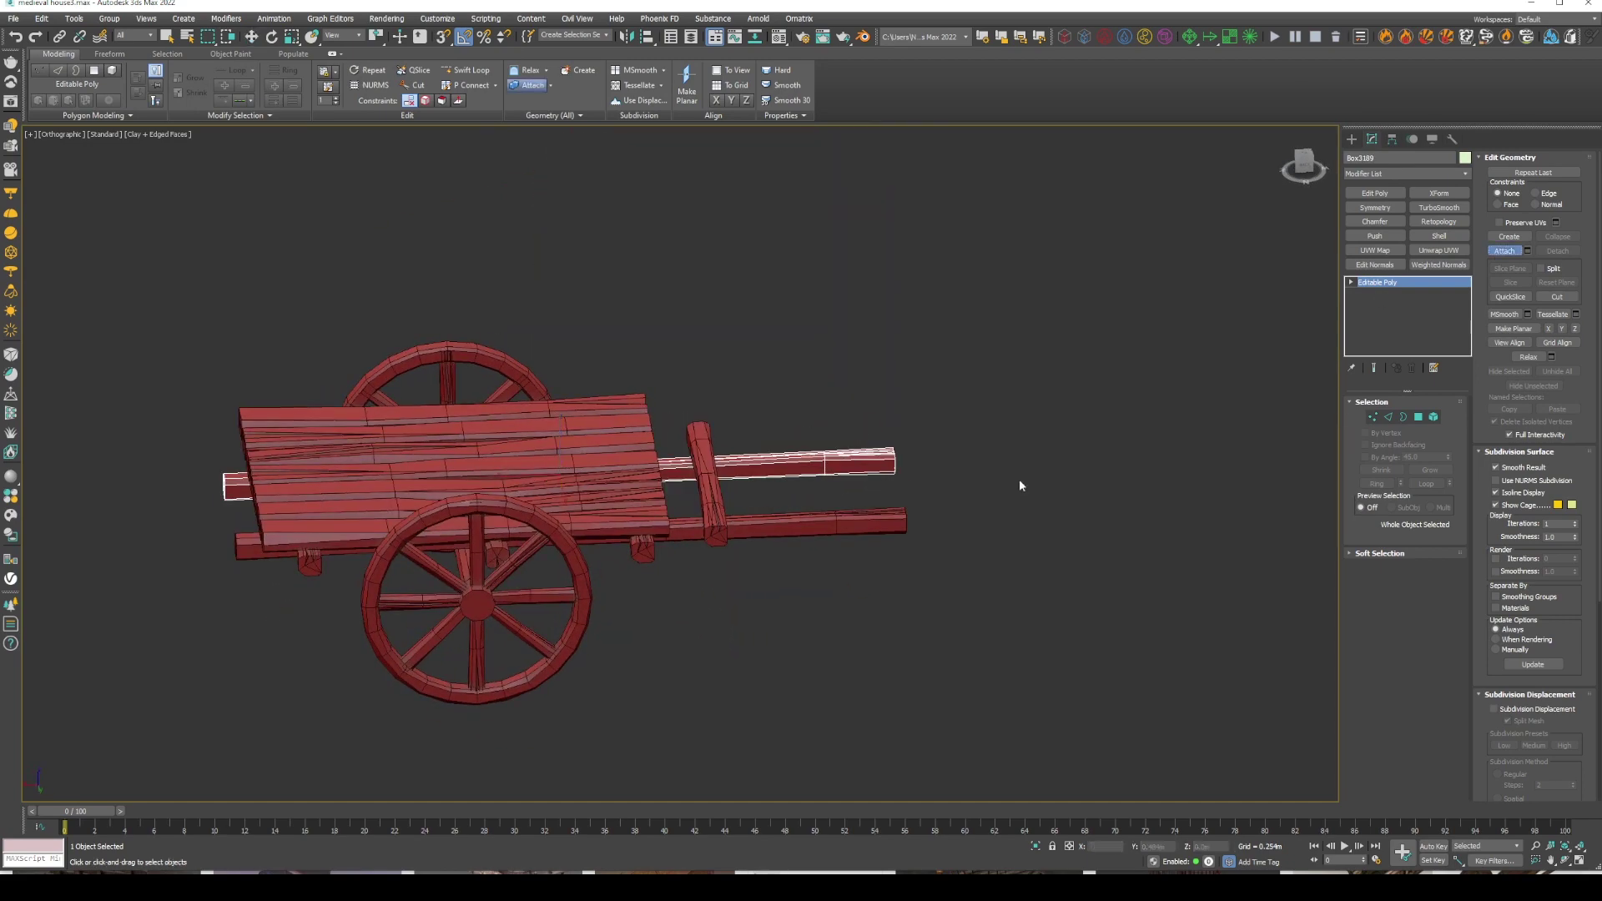
In Left view, rotate a copy of the bar to stand nearly upright
key("1")
key("w")
key("1")
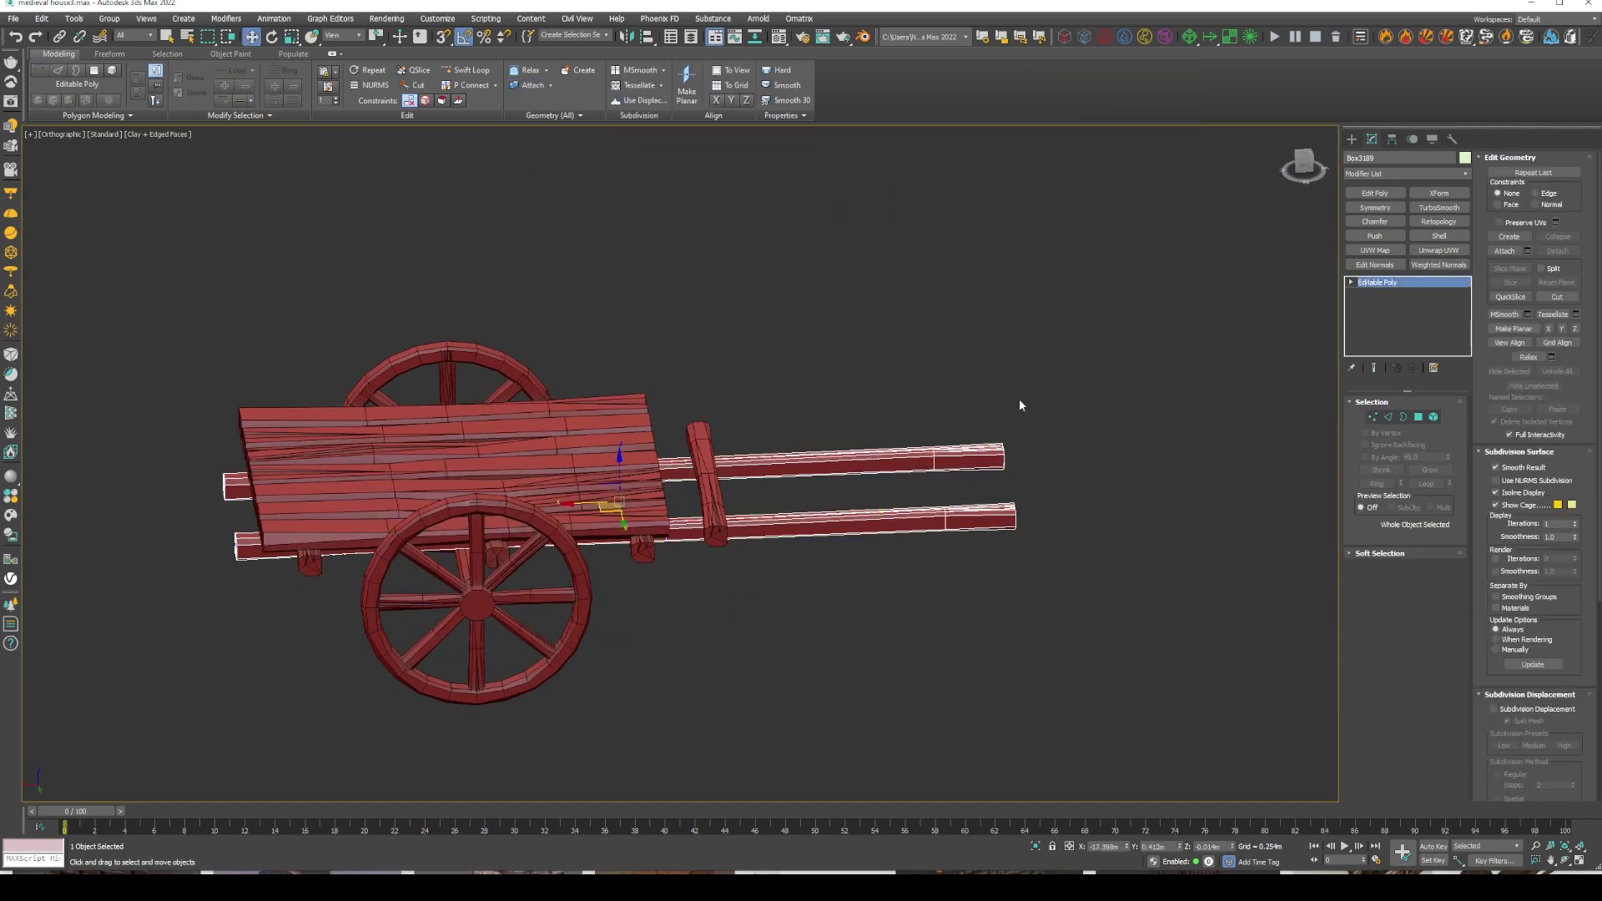
key("l")
key("e")
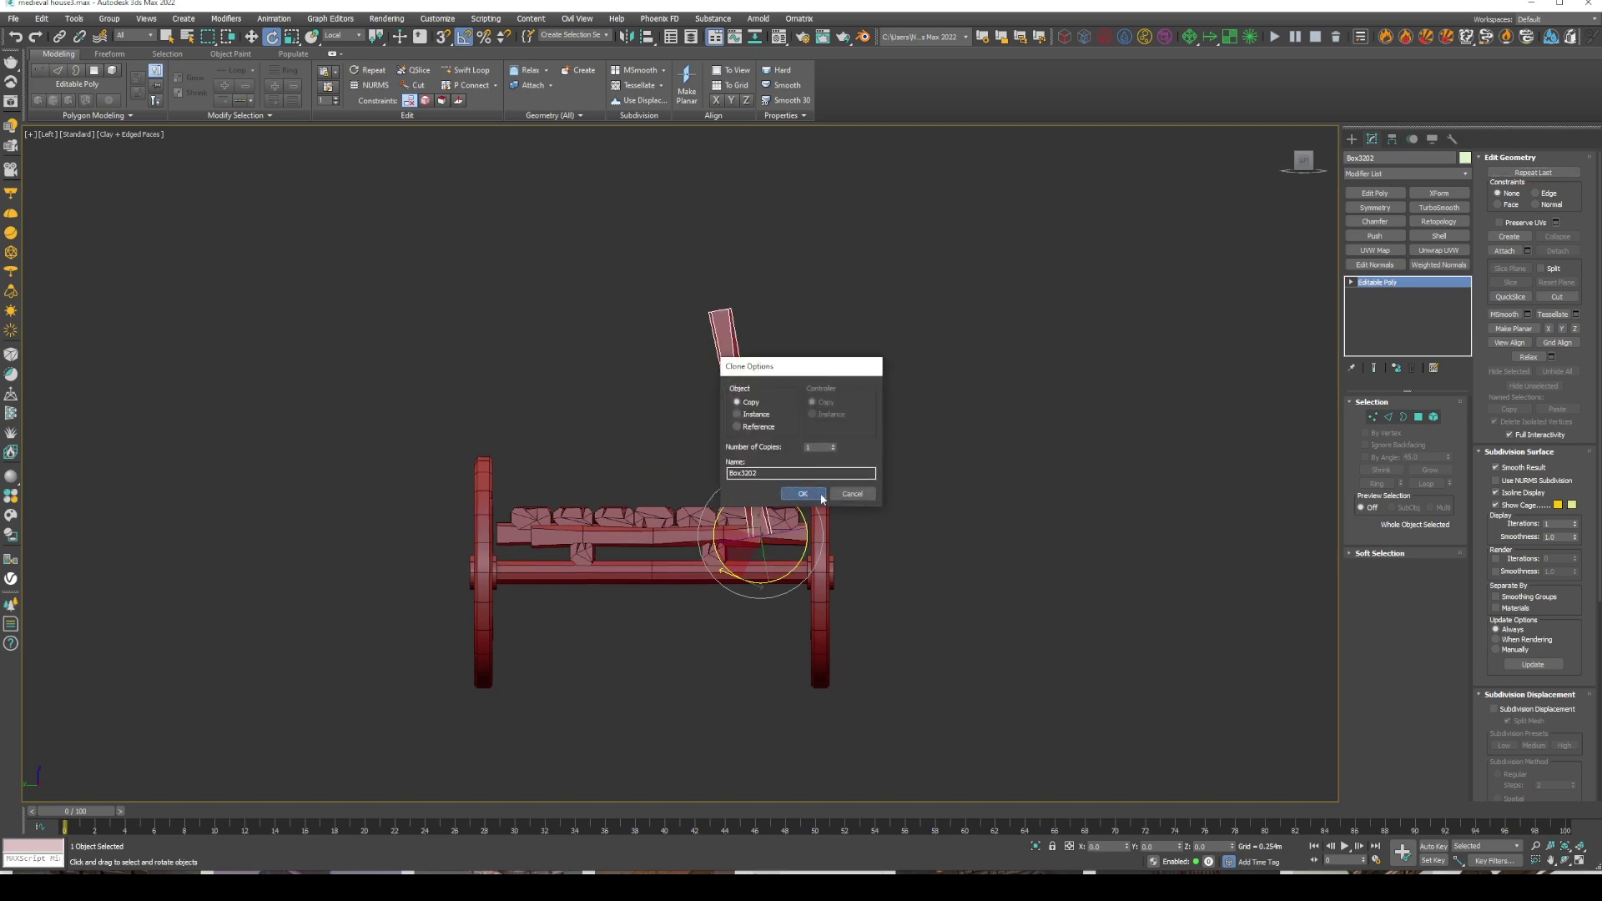
left_click(812, 498)
key("w")
left_click_drag(734, 390, 527, 391)
mouse_move(521, 389)
middle_mouse_down("alt")
mouse_move(537, 404)
mouse_move(786, 383)
mouse_move(634, 317)
middle_mouse_up("alt")
Slide the upright post into place, clone it to the cart's far end, and select the deck board group
middle_click_drag(631, 506, 615, 466, "alt")
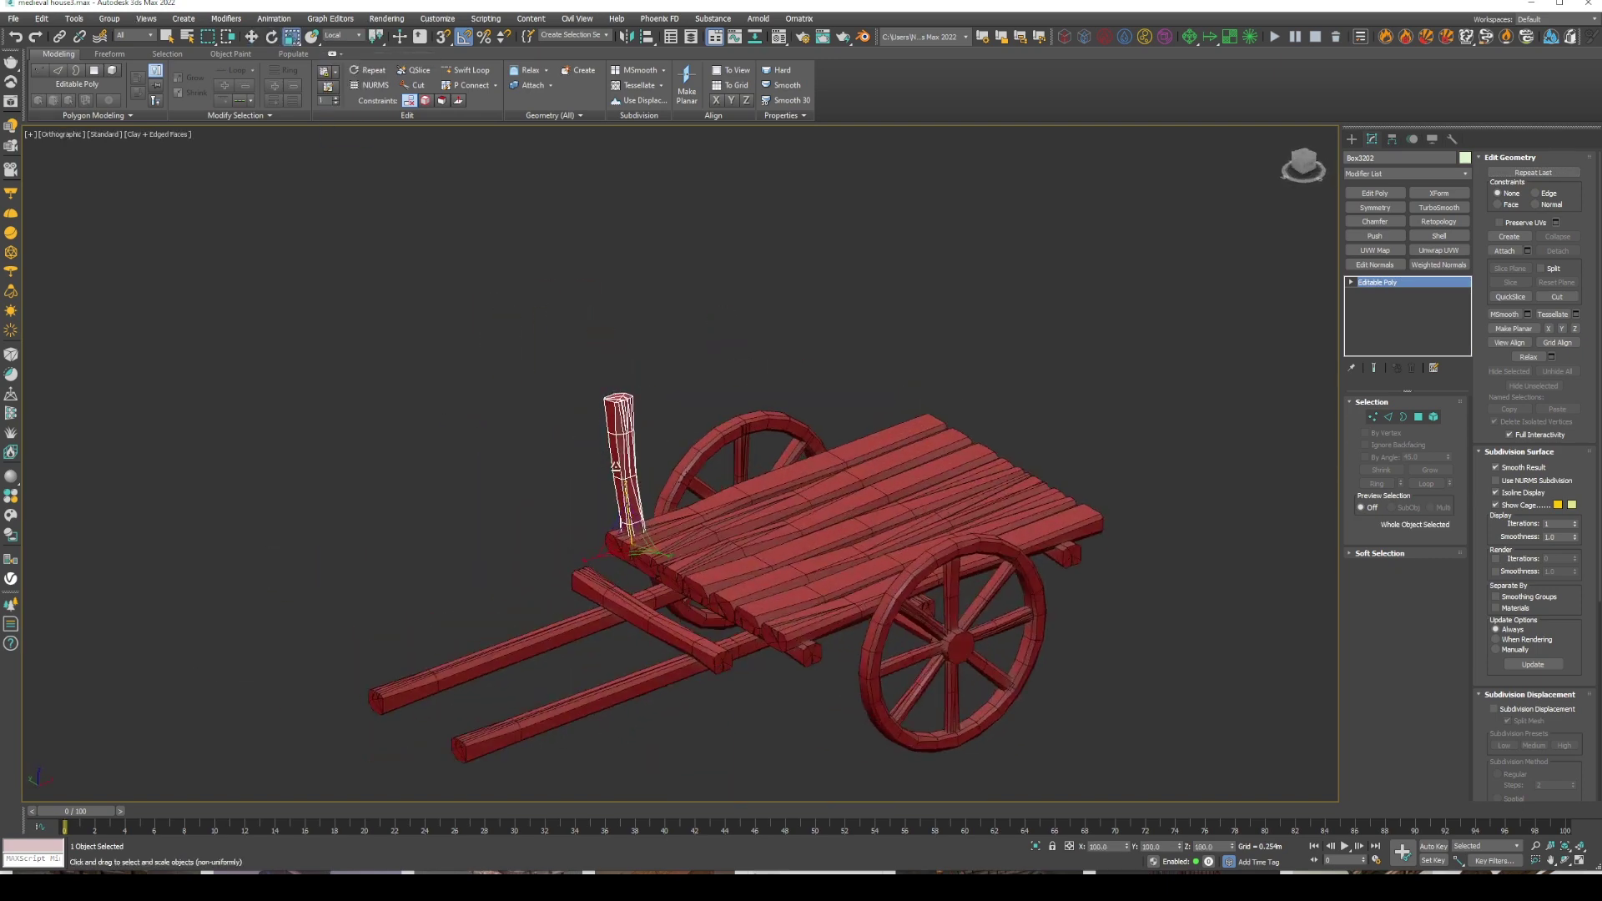
key("w")
key("l")
left_click_drag(659, 443, 1001, 455, "shift")
key("Return")
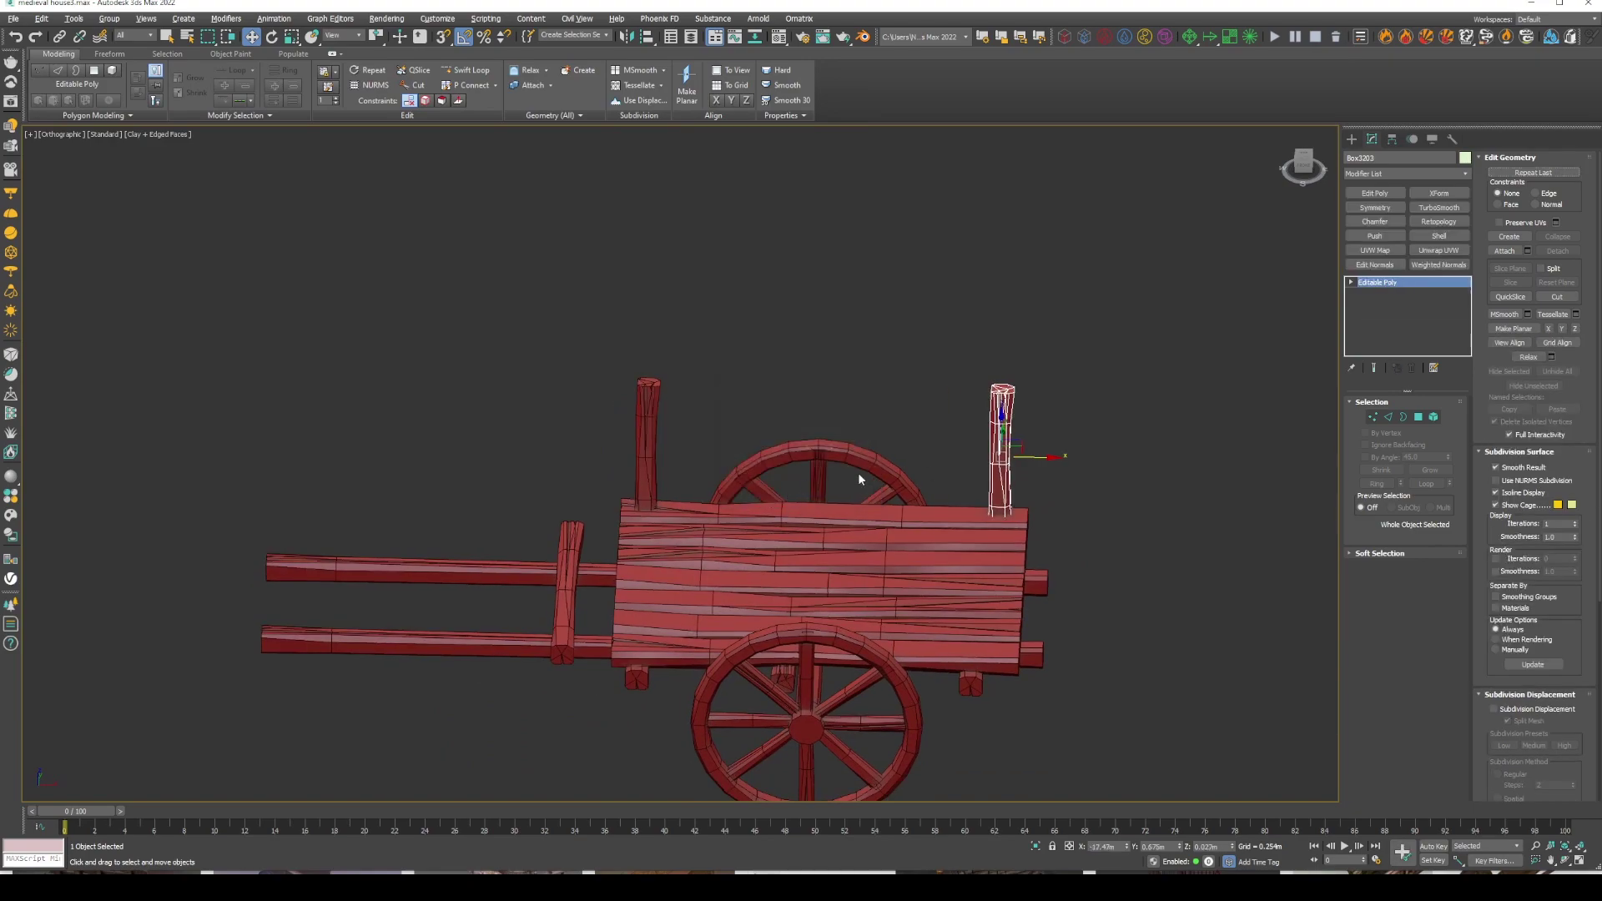
mouse_move(858, 468)
middle_mouse_down("alt")
mouse_move(925, 527)
mouse_move(1047, 458)
mouse_move(1048, 483)
mouse_move(899, 391)
mouse_move(822, 411)
mouse_move(865, 458)
mouse_move(830, 453)
mouse_move(1031, 472)
mouse_move(867, 475)
mouse_move(817, 500)
middle_mouse_up("alt")
left_click(1048, 483)
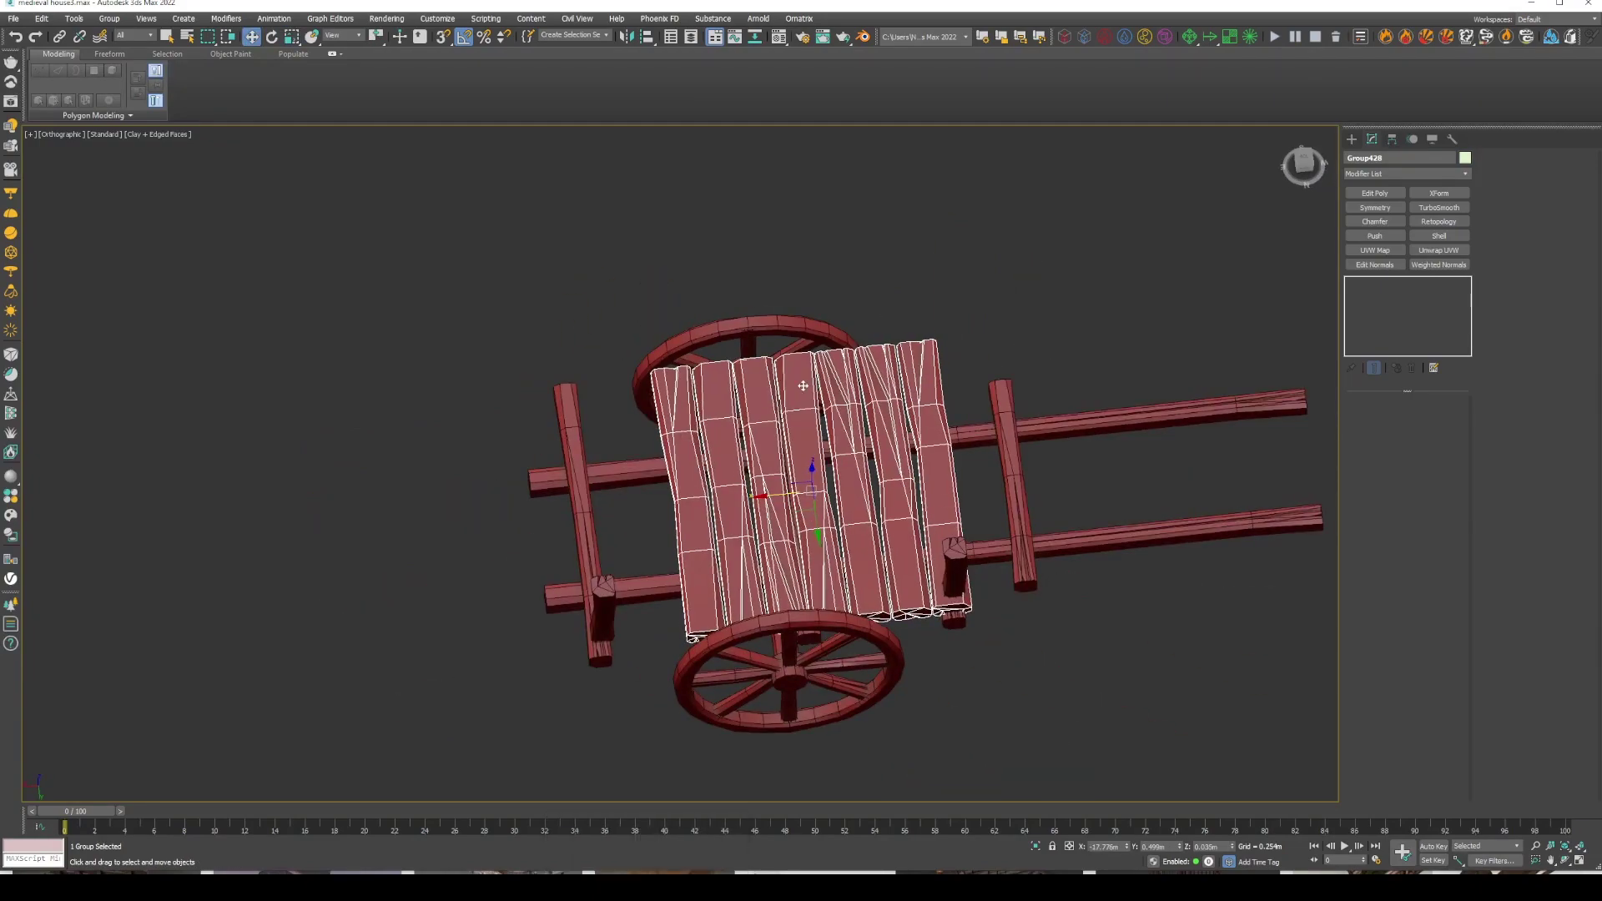
middle_click_drag(932, 380, 876, 400, "alt")
Open the plank group and copy a plank into the gap to respace the deck
left_click(109, 18)
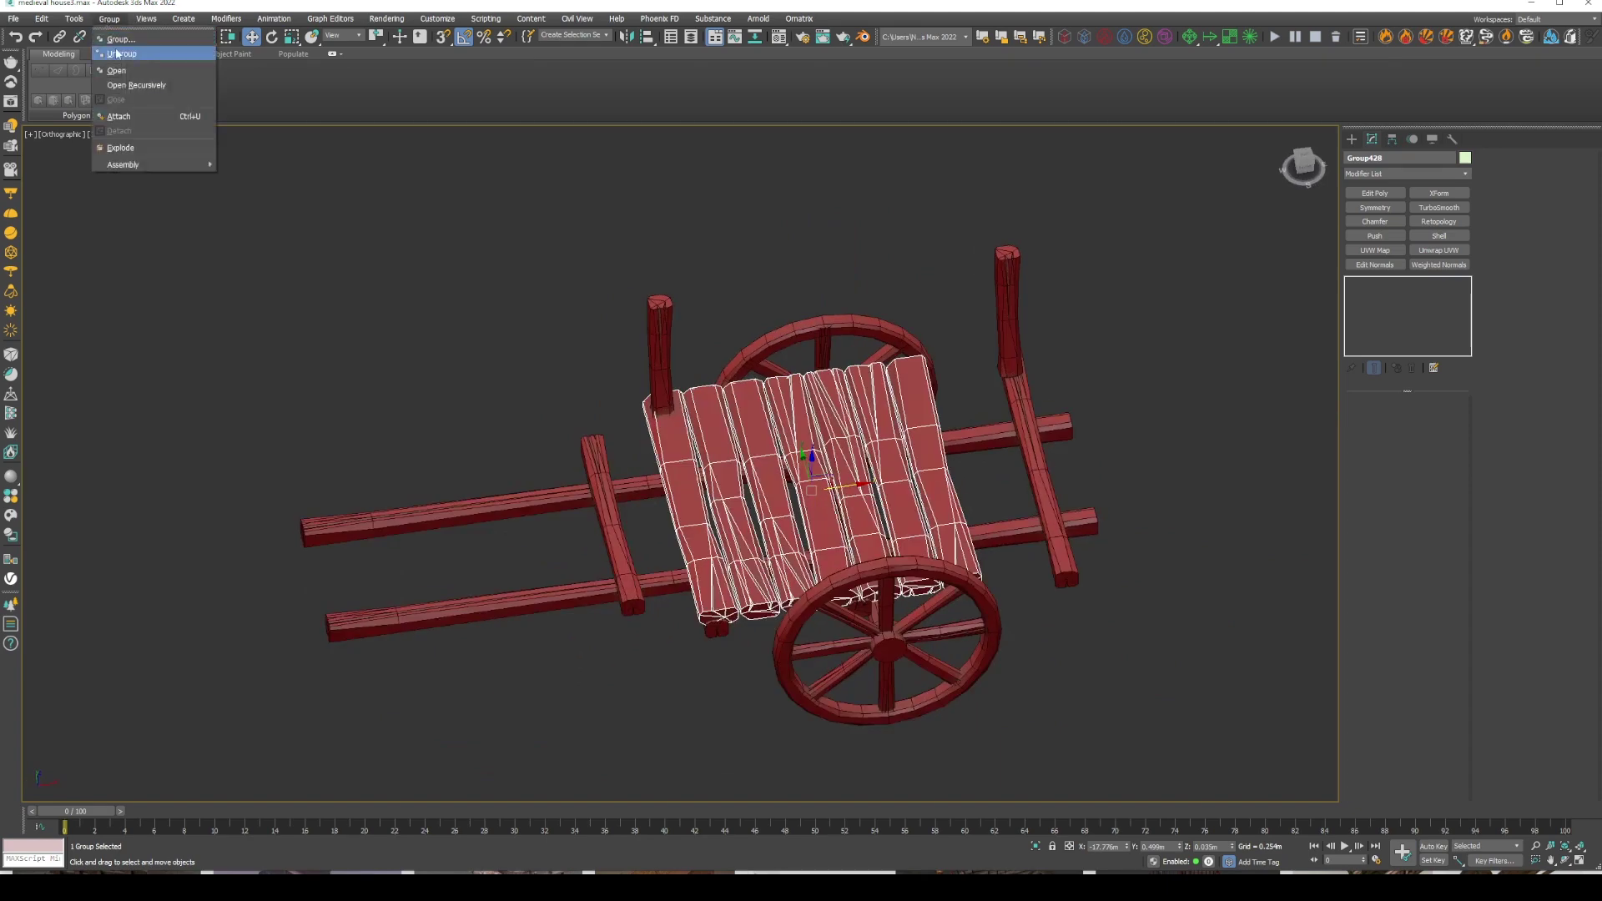
left_click(125, 60)
left_click(1032, 477)
right_click(884, 363)
left_click(928, 477)
key("r")
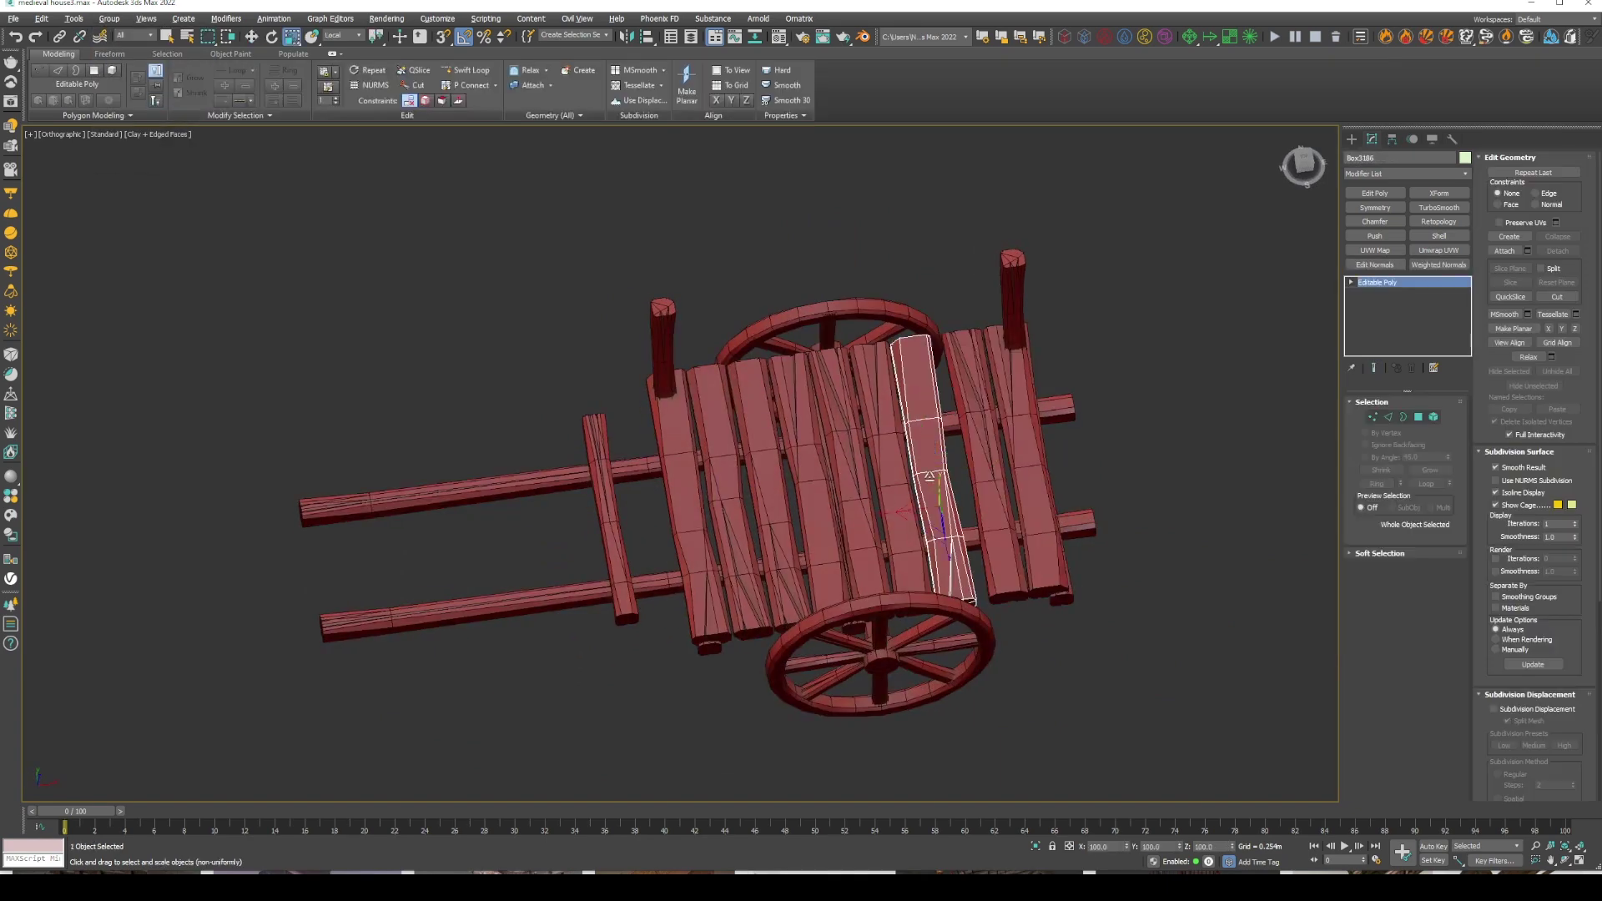
left_click(780, 501)
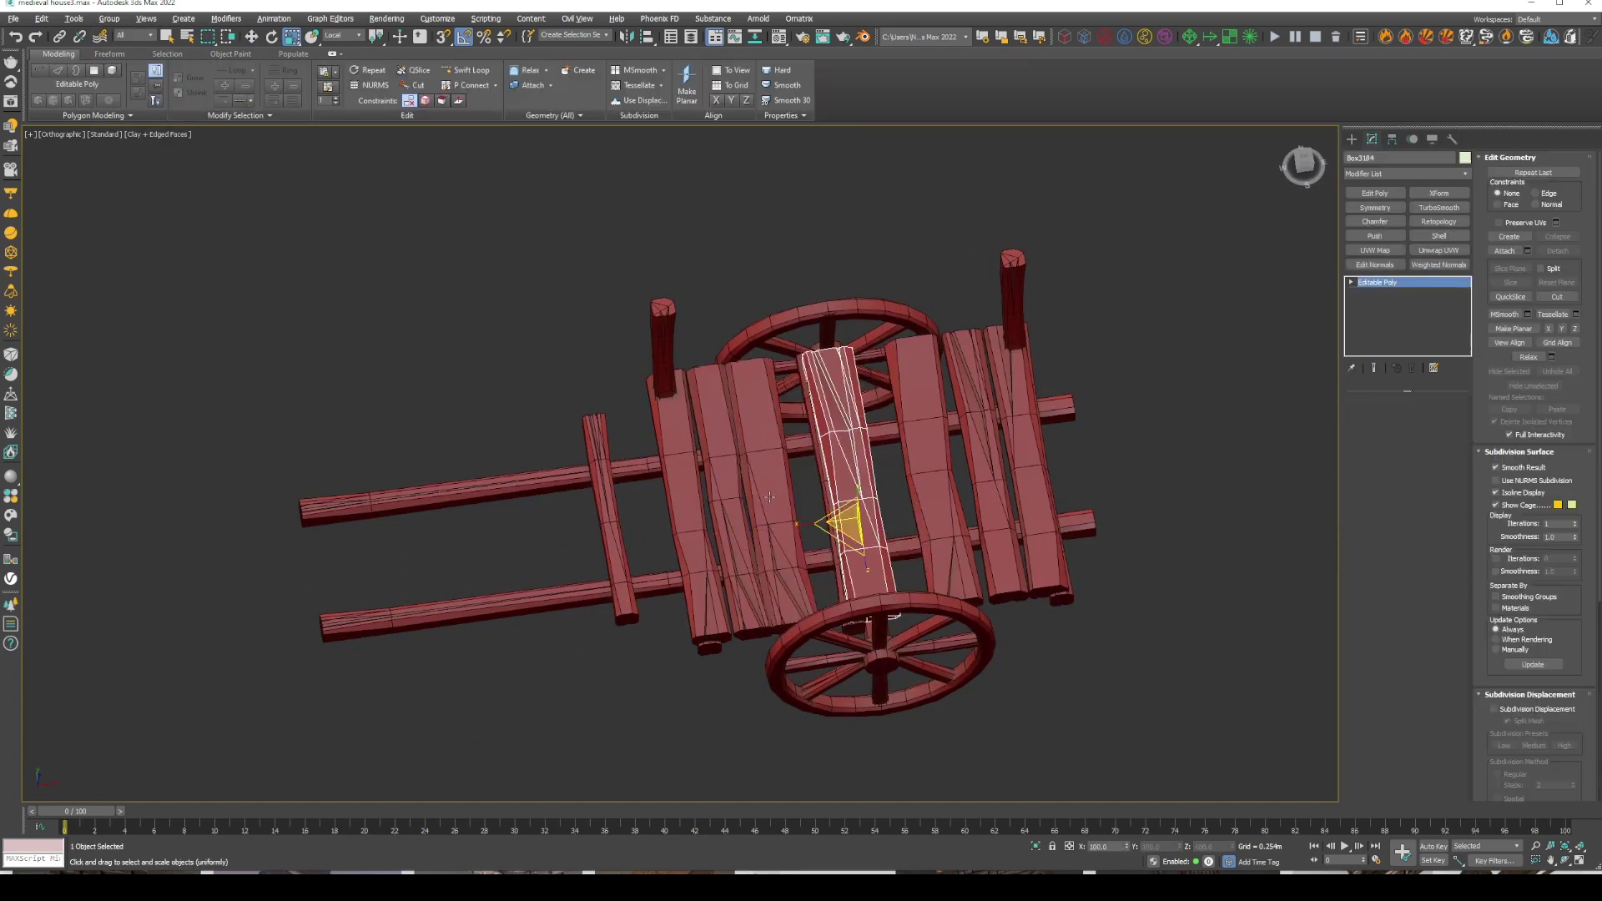
key("w")
left_click(839, 480)
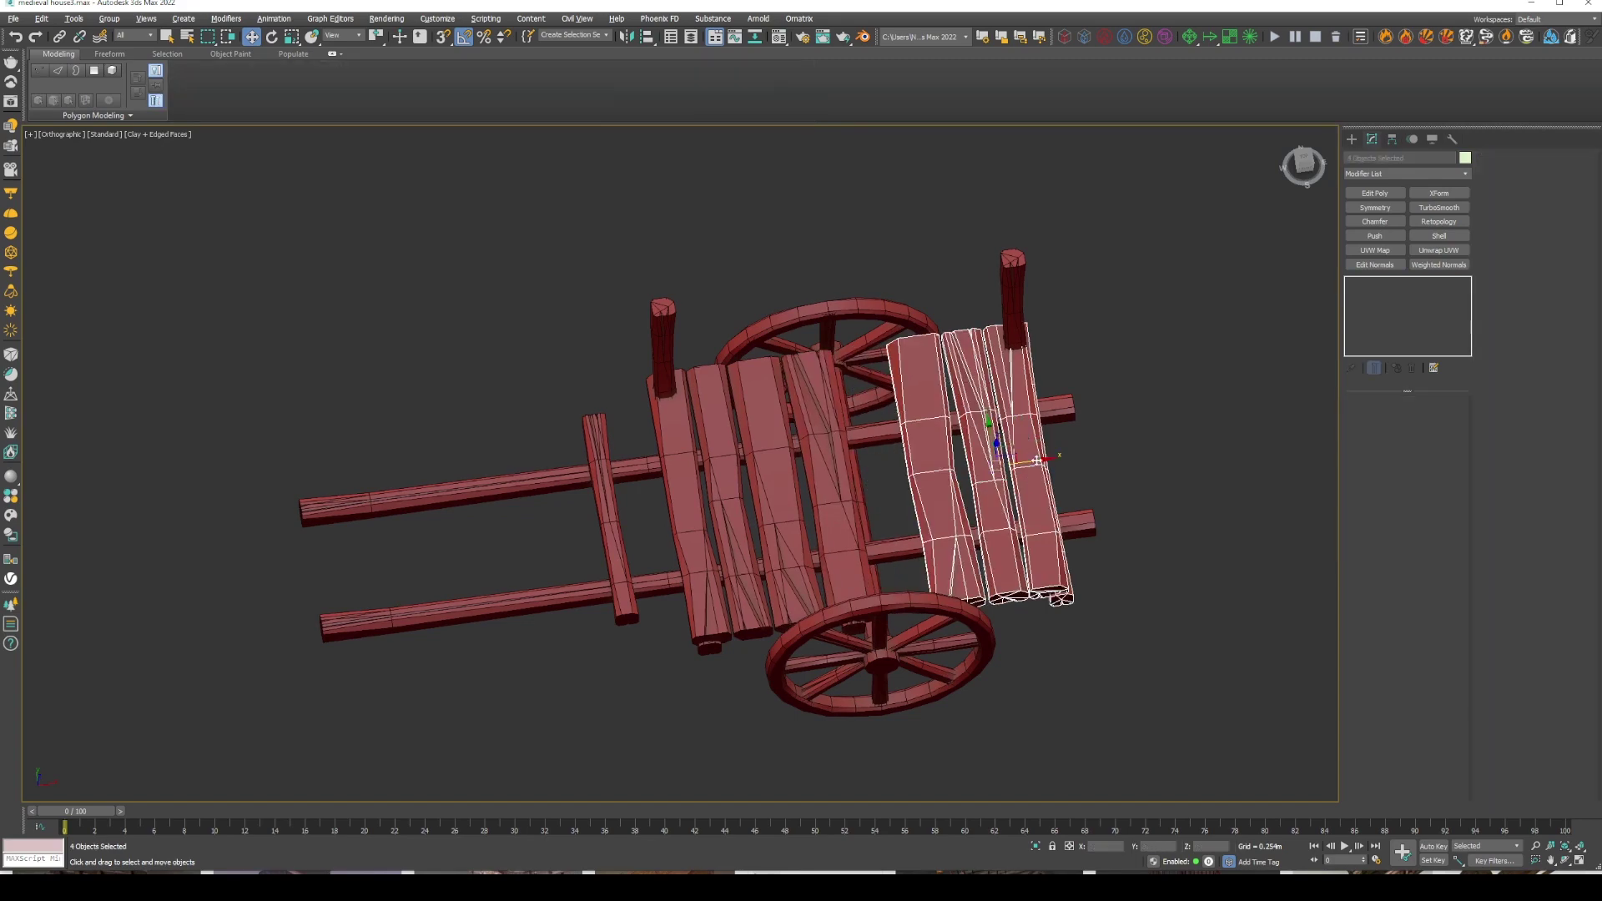
left_click_drag(1024, 484, 926, 479, "shift")
left_click(807, 497)
Clone a plank above the deck, rotate it 80° onto its edge, and raise it along the cart side
middle_click_drag(922, 446, 689, 426, "alt")
left_click_drag(689, 425, 832, 305, "shift")
left_click(814, 496)
key("e")
left_click_drag(835, 401, 840, 371)
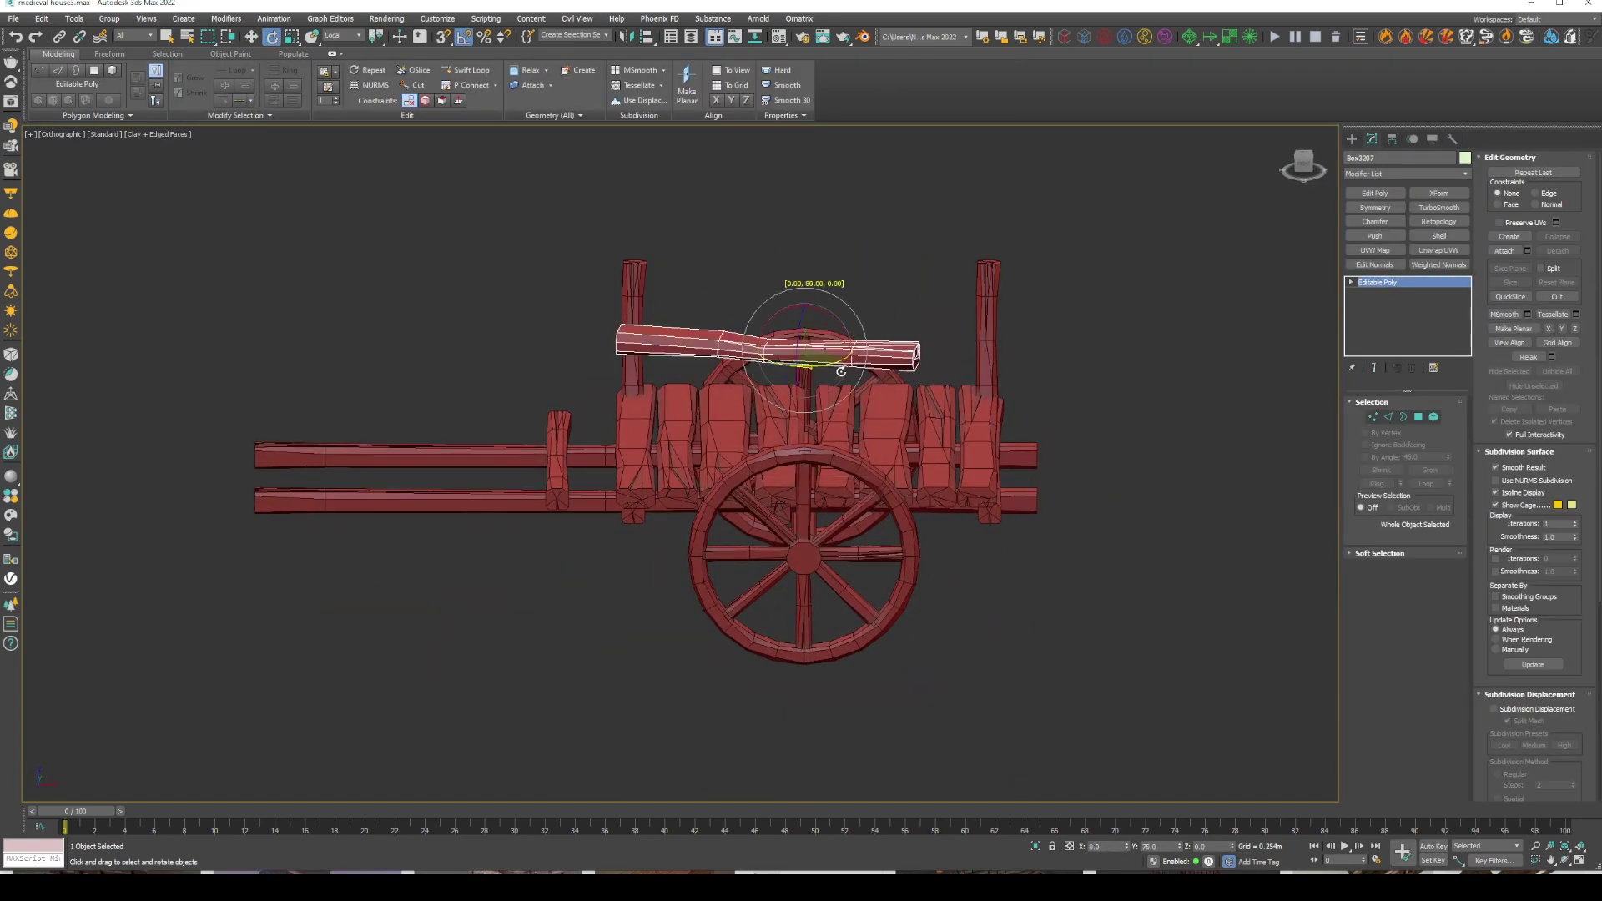
scroll(803, 373, "down", 3)
key("l")
middle_click_drag(815, 404, 740, 334)
scroll(740, 334, "up", 3)
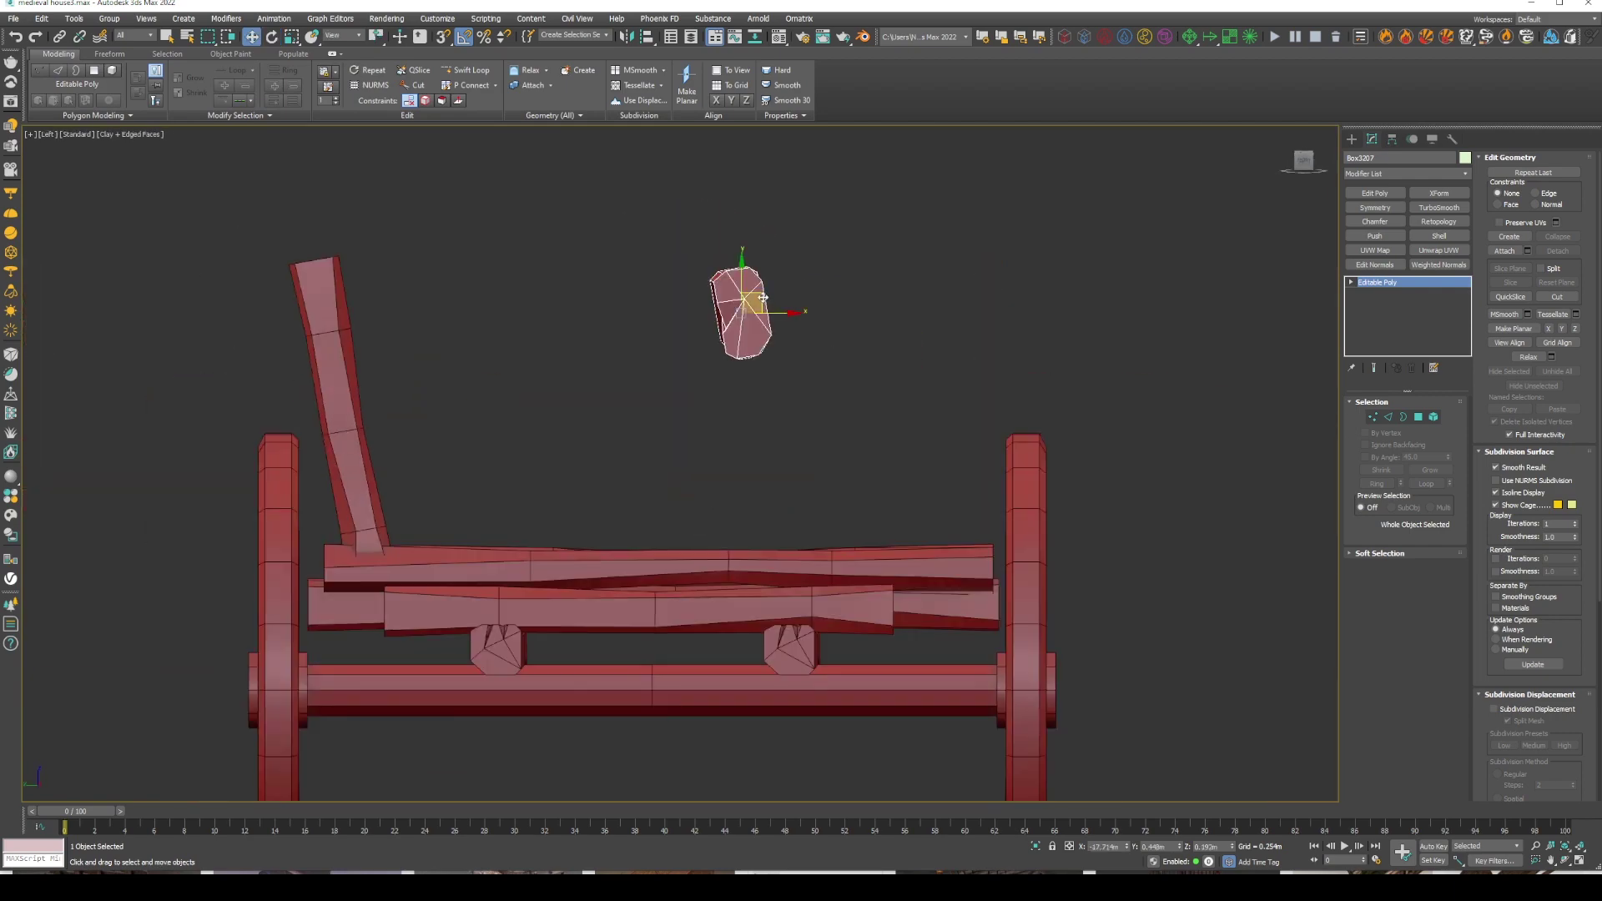
key("w")
scroll(678, 435, "up", 3)
key("e")
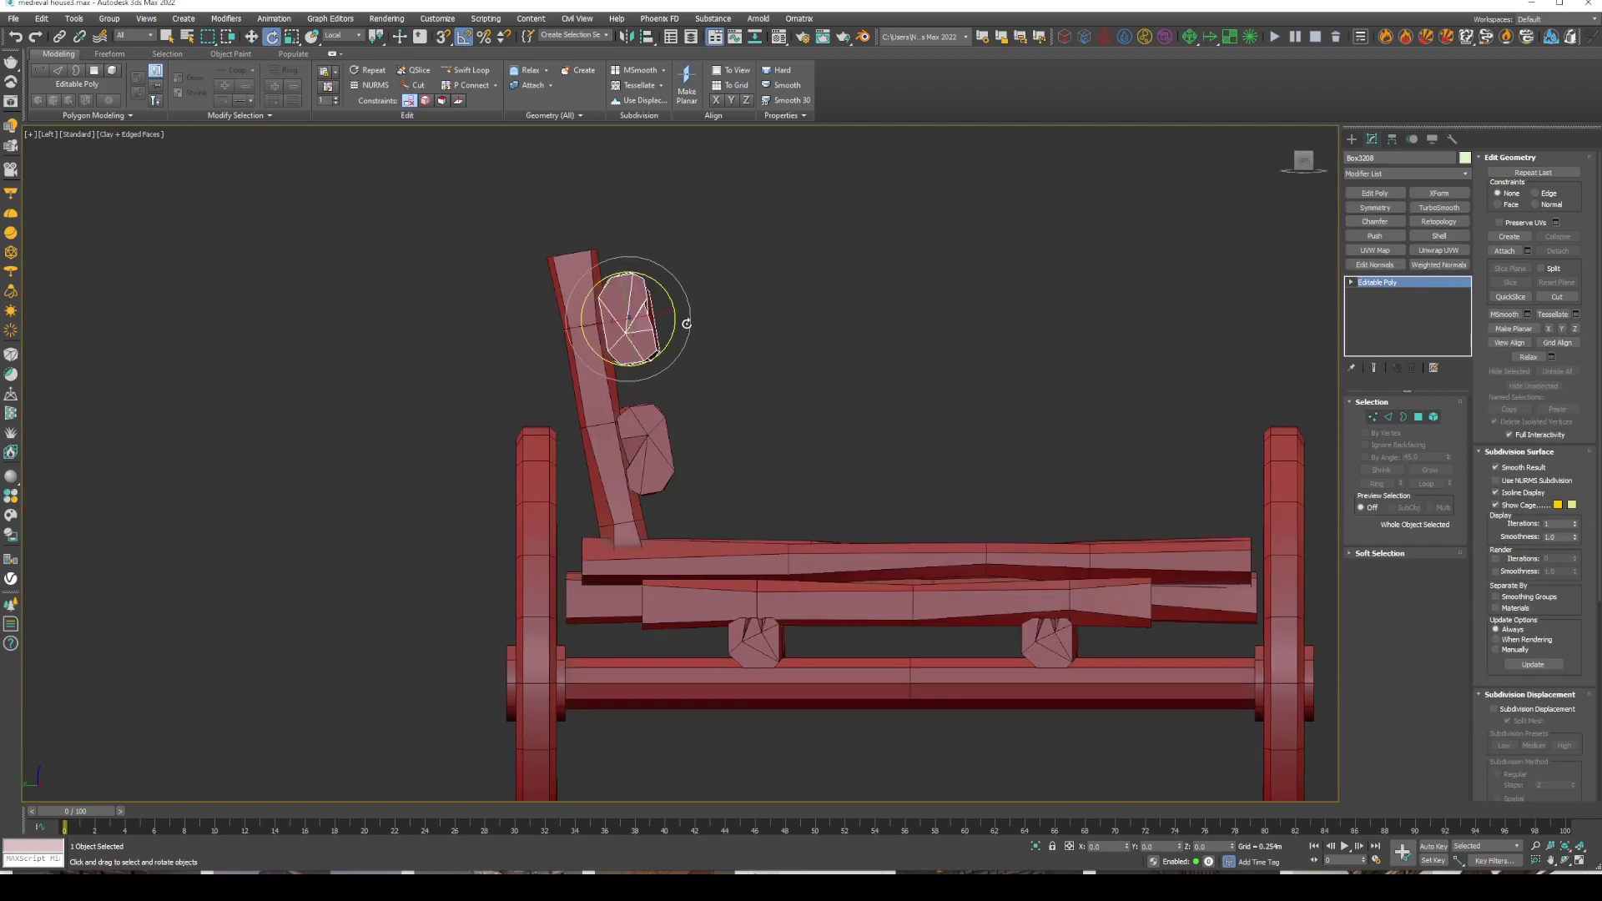
key("w")
Add Edit Poly to both side planks and select the vertices at their ends
left_click(651, 442)
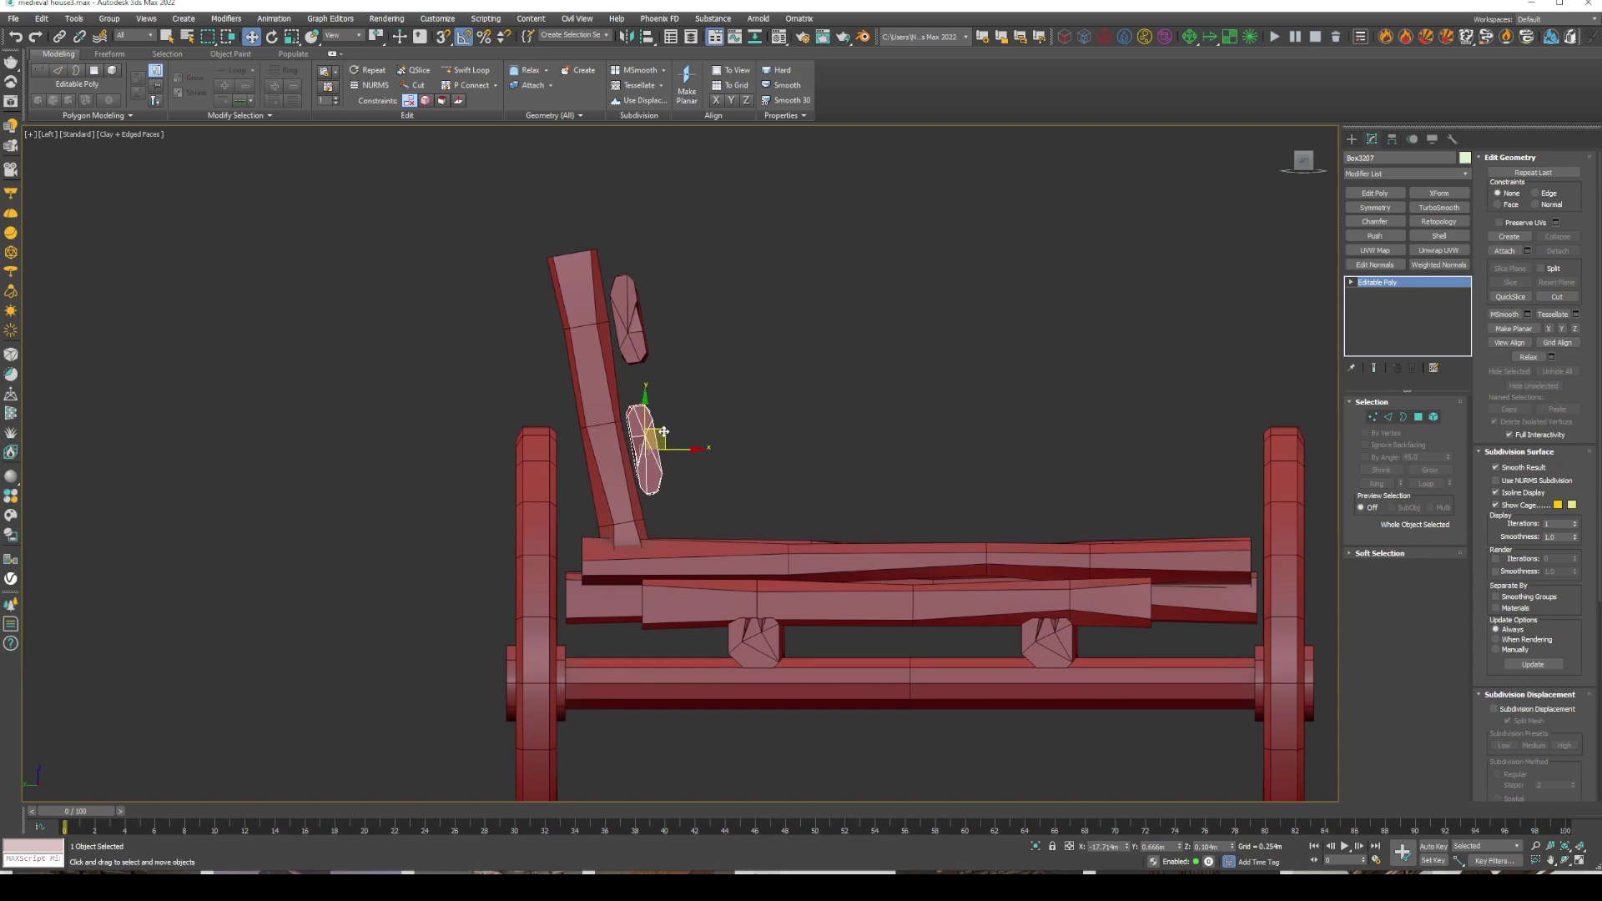
left_click(598, 314, "ctrl")
key("shift+z")
key("shift+z")
key("shift+z")
left_click(1374, 193)
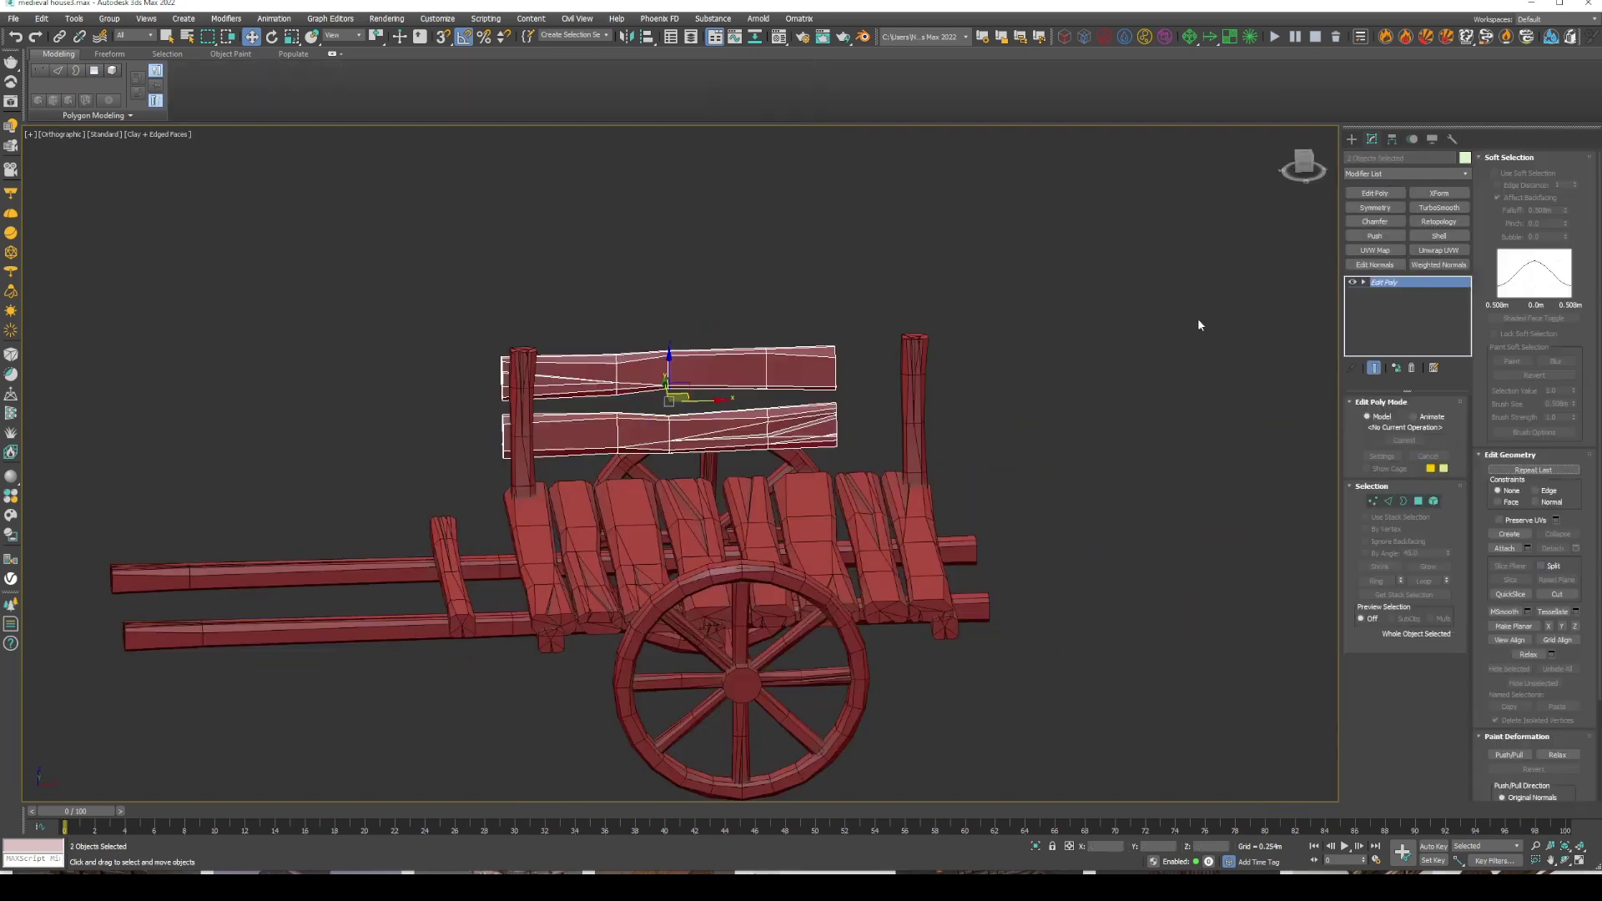
key("1")
left_click_drag(834, 329, 931, 428)
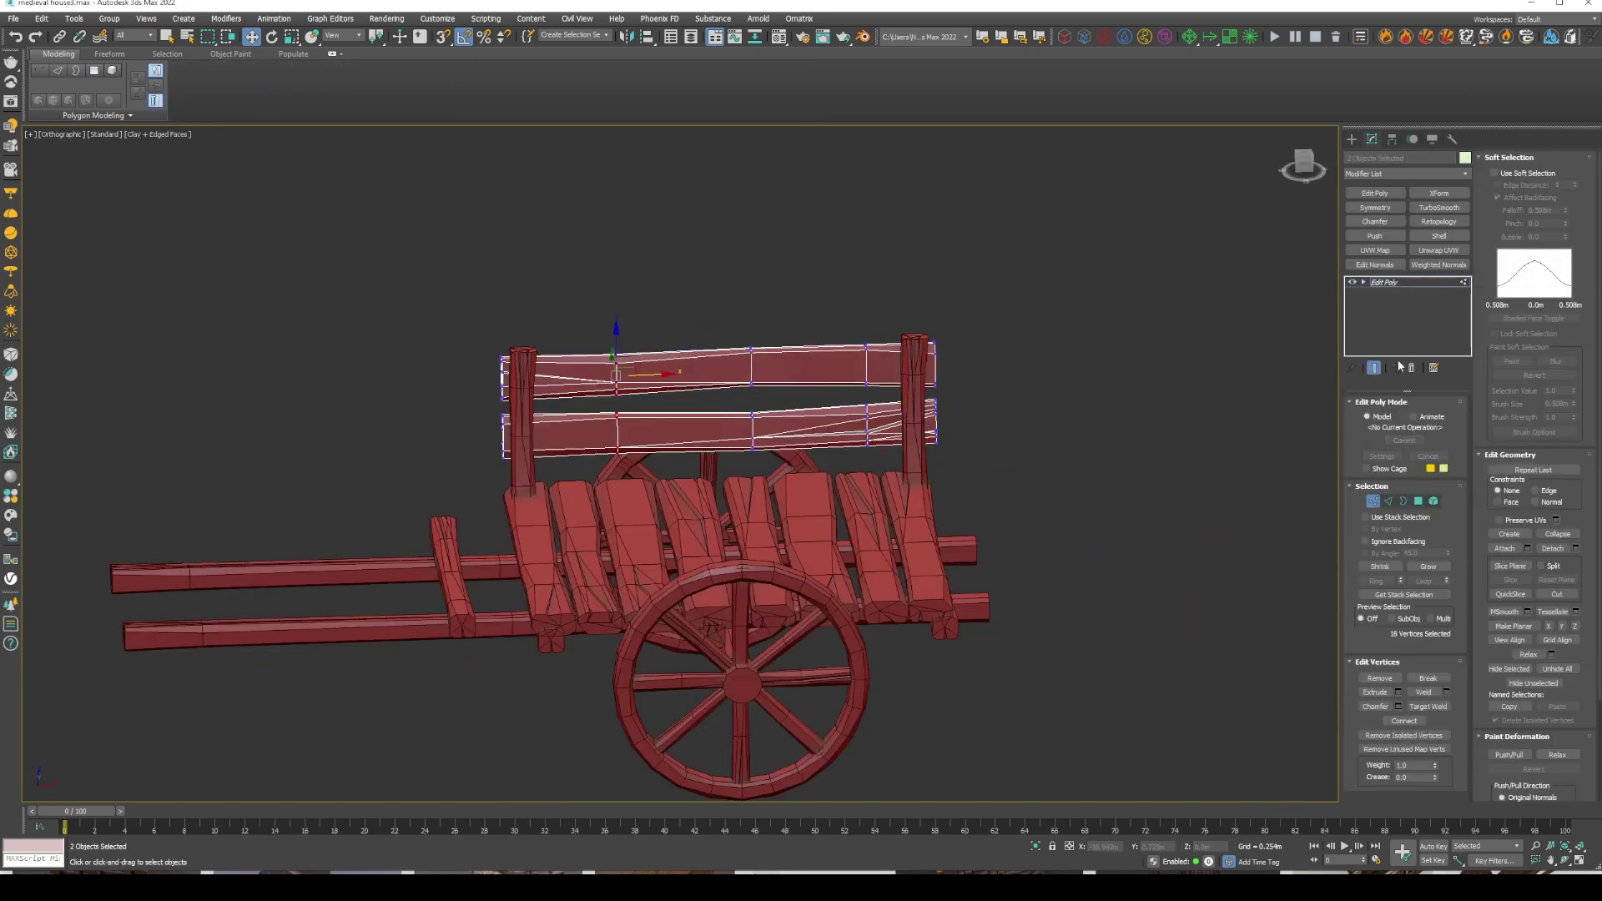
Mirror the side boards to the cart's other side, then select the upright near the shafts
left_click(1400, 365)
mouse_move(832, 279)
middle_mouse_down("alt")
mouse_move(857, 420)
mouse_move(977, 448)
mouse_move(955, 431)
mouse_move(1026, 434)
middle_mouse_up("alt")
left_click(1374, 176)
left_click(1366, 187)
mouse_move(834, 434)
middle_mouse_down("alt")
mouse_move(776, 484)
mouse_move(842, 500)
middle_mouse_up("alt")
left_click(768, 494)
left_click(860, 517)
In Front view, move the vertical post under the shafts as a resting leg
key("f")
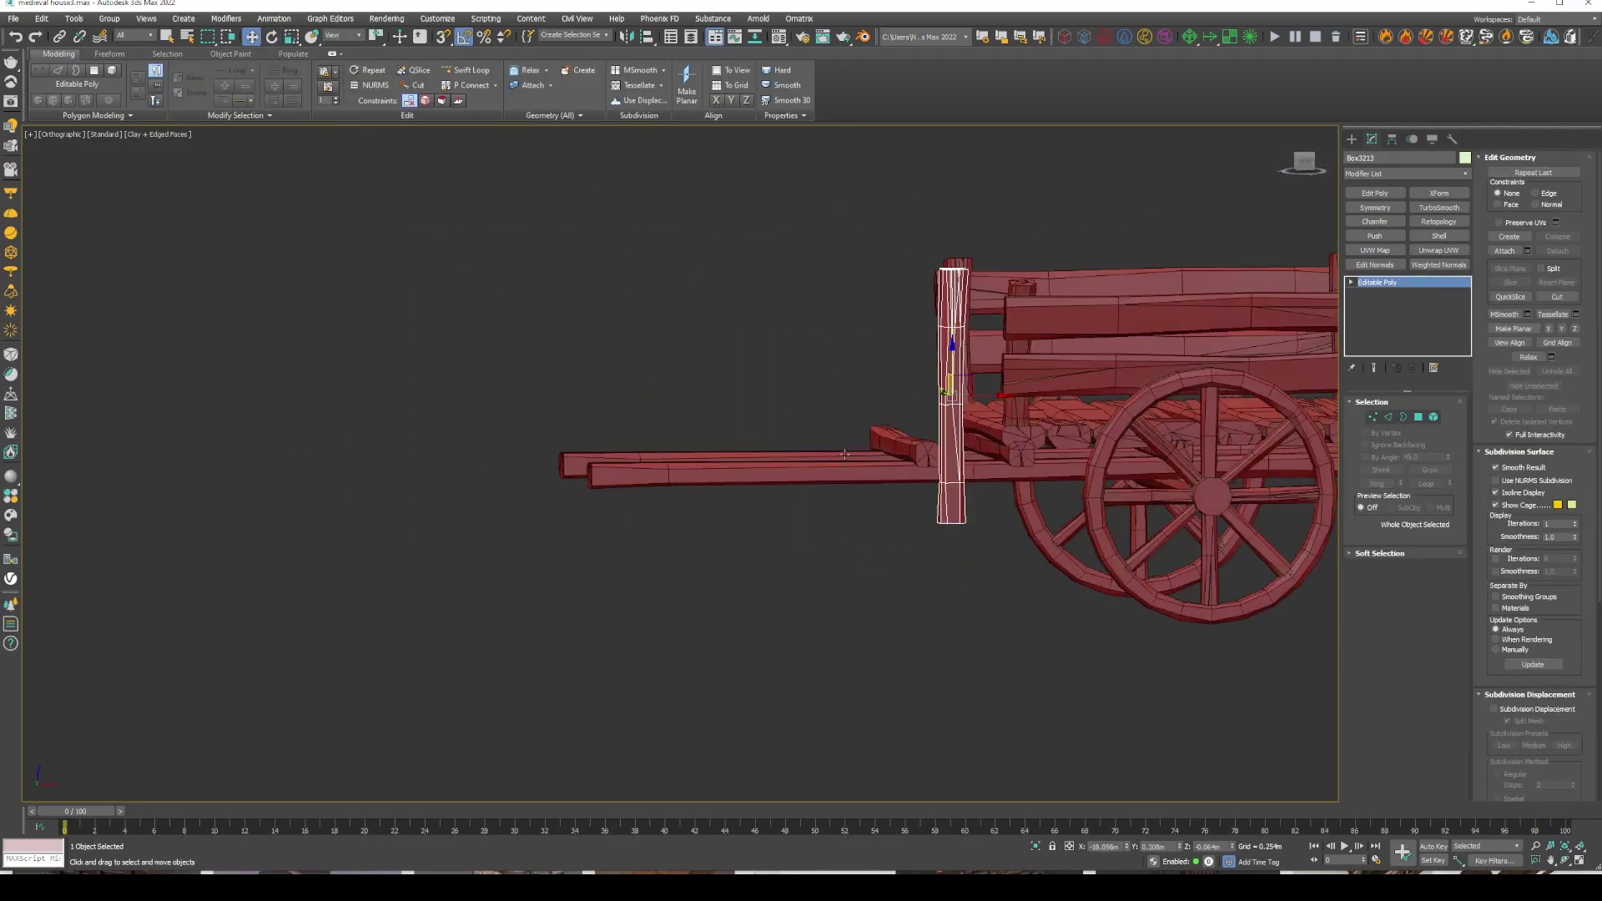
scroll(780, 442, "up", 3)
scroll(773, 397, "down", 4)
key("ctrl+a")
key("w")
left_click(760, 433)
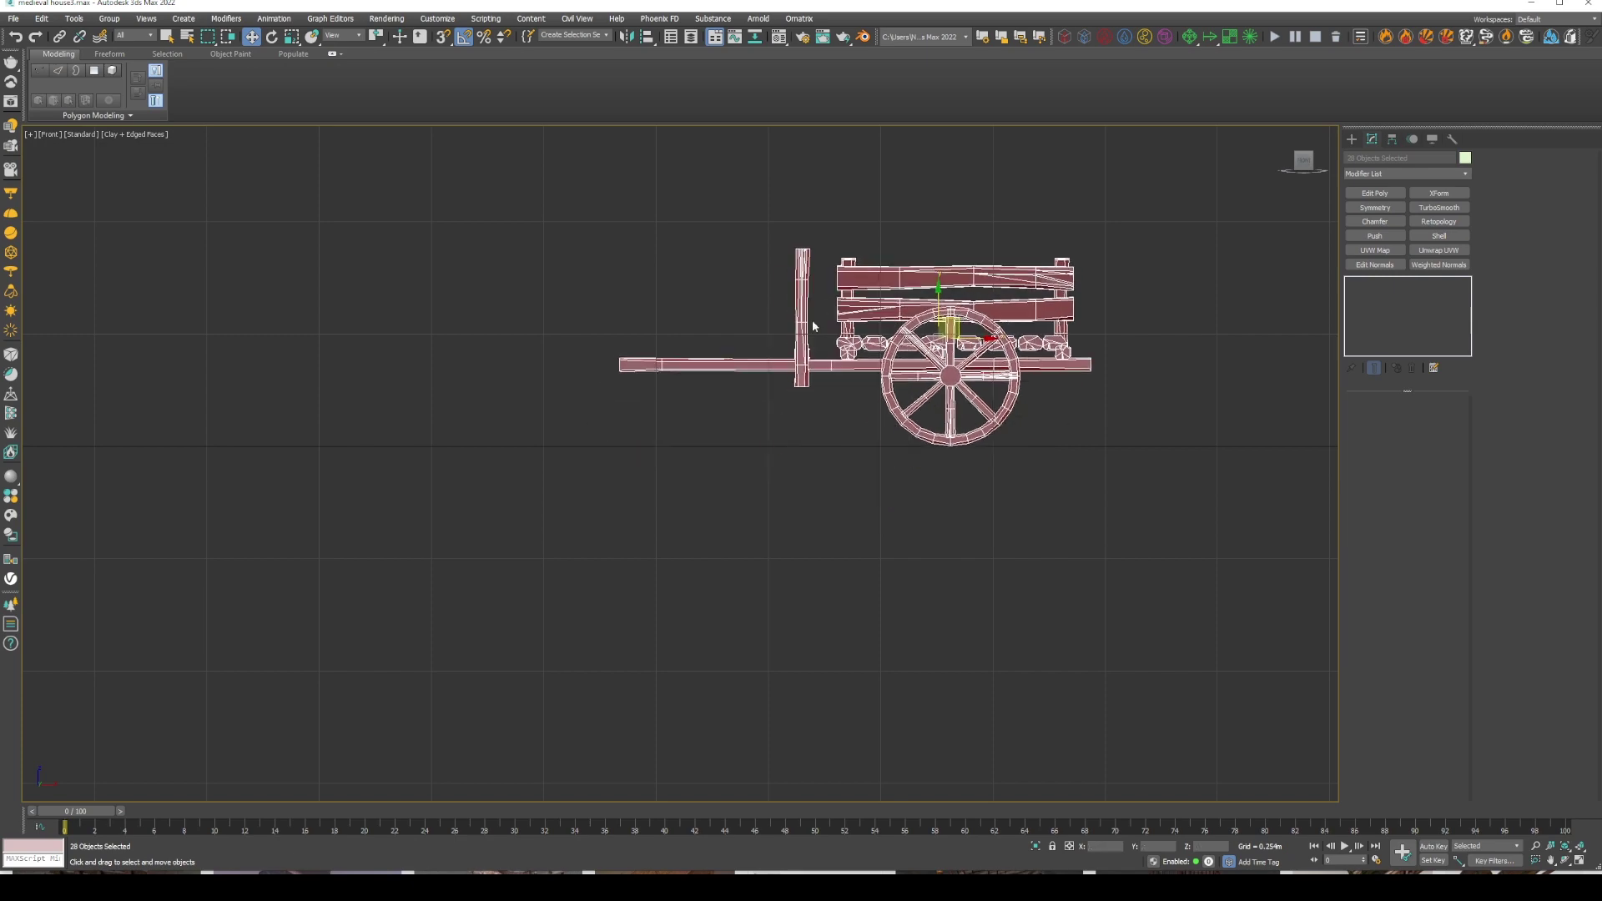
scroll(746, 492, "up", 3)
key("1")
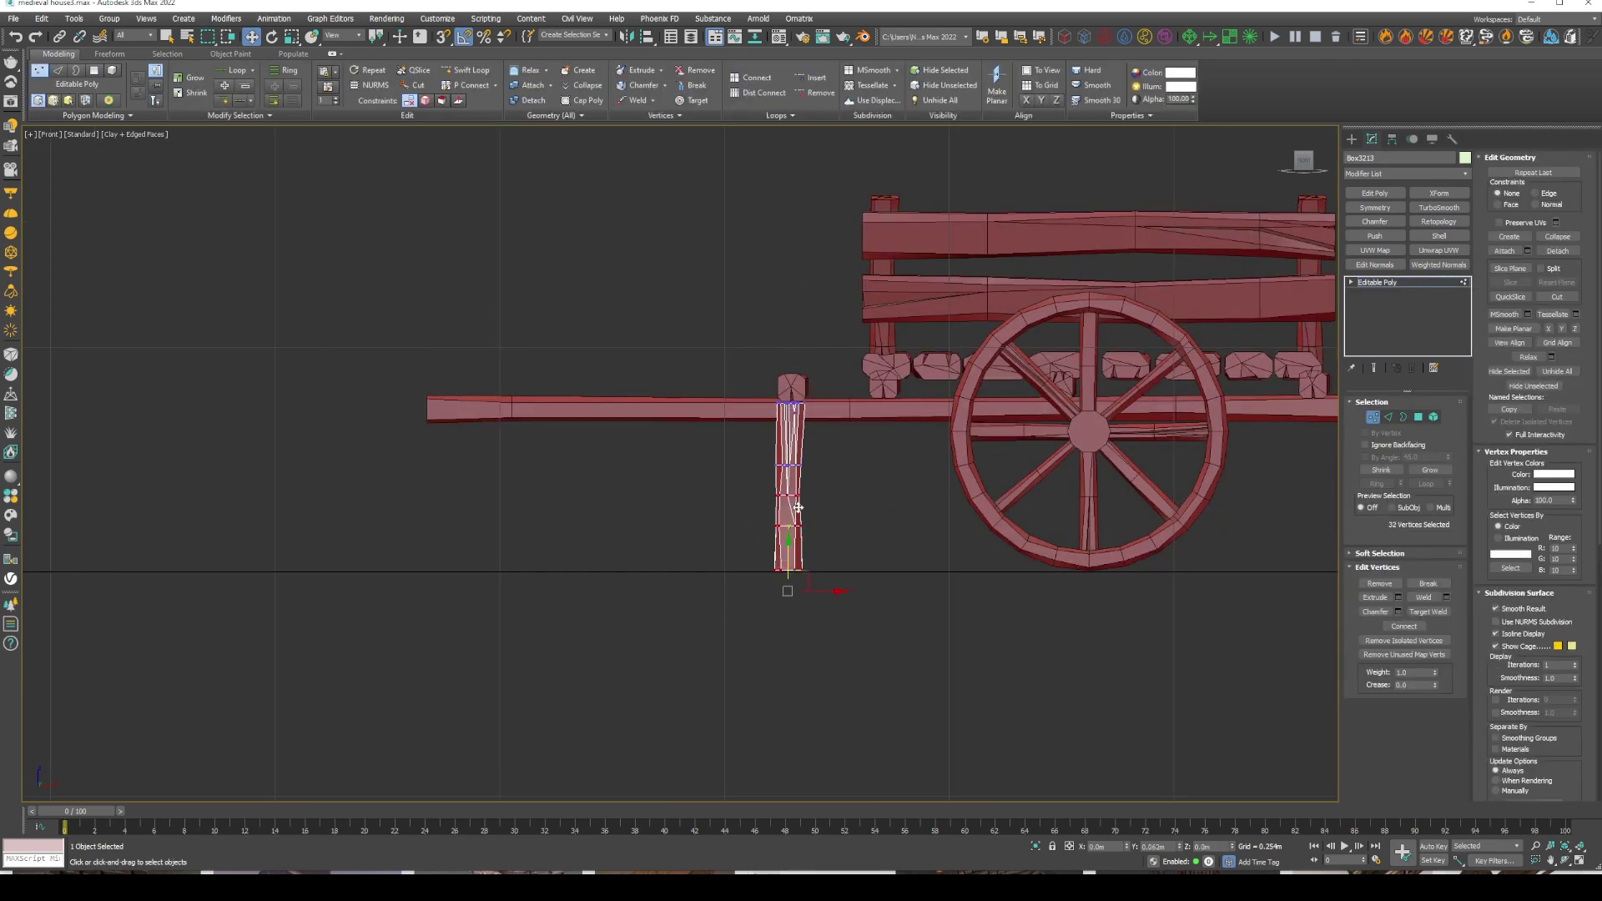
middle_click_drag(798, 506, 883, 488, "alt")
key("1")
key("r")
key("w")
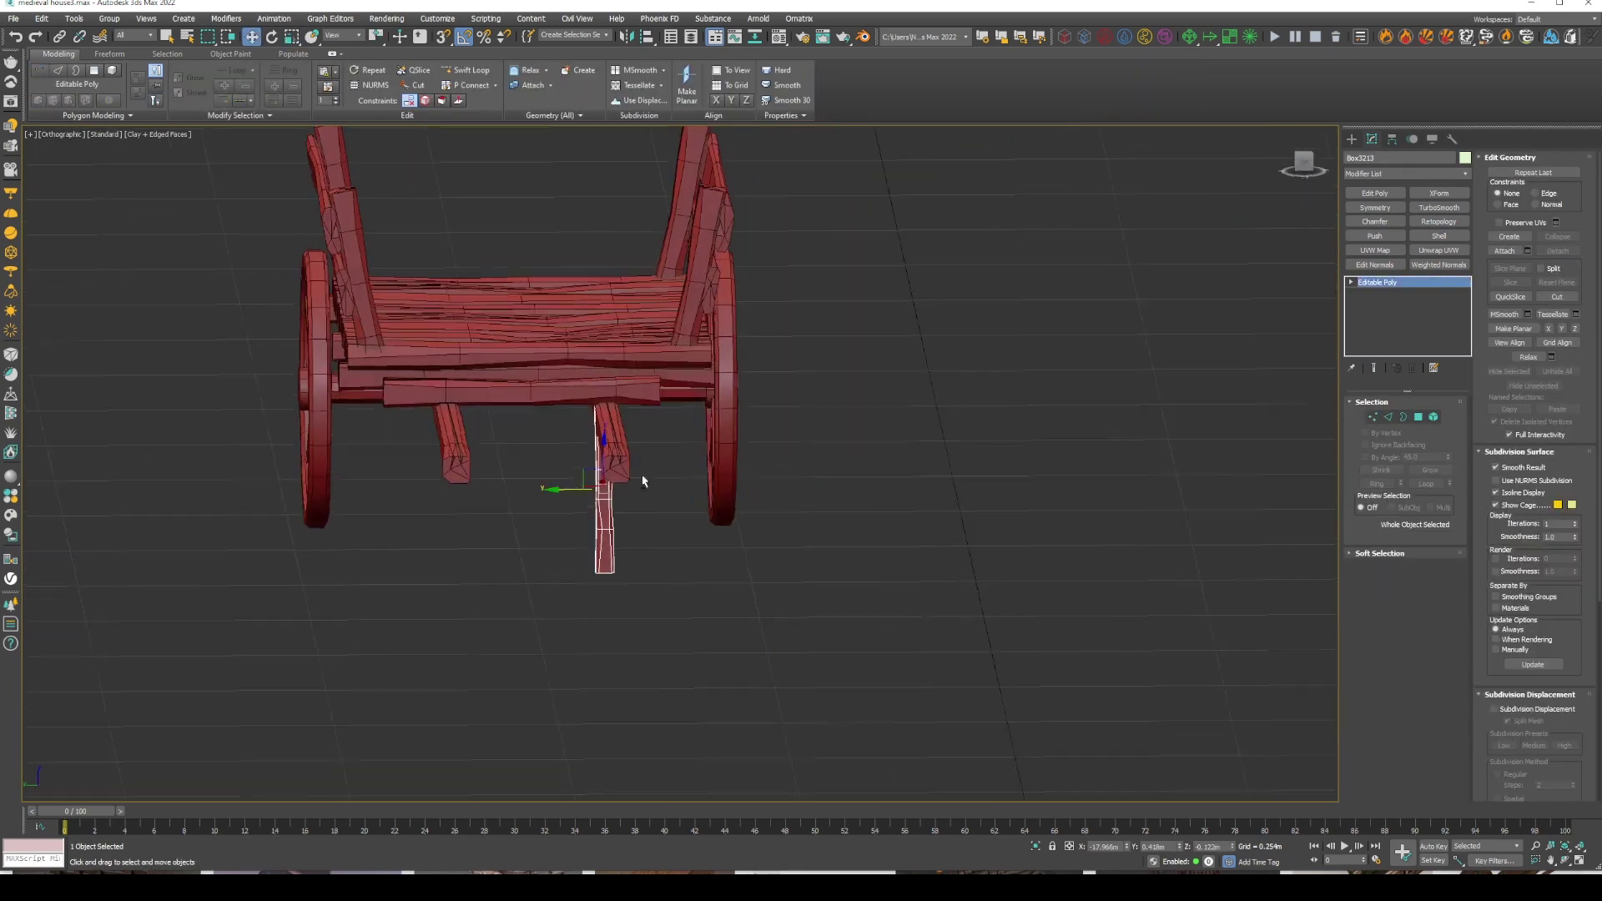
middle_click_drag(792, 681, 558, 521, "alt")
Select all cart parts and group them into one cart object
mouse_move(531, 463)
middle_mouse_down("alt")
mouse_move(626, 488)
mouse_move(558, 528)
middle_mouse_up("alt")
scroll(559, 528, "up", 4)
scroll(560, 530, "up", 3)
key("ctrl+a")
key("z")
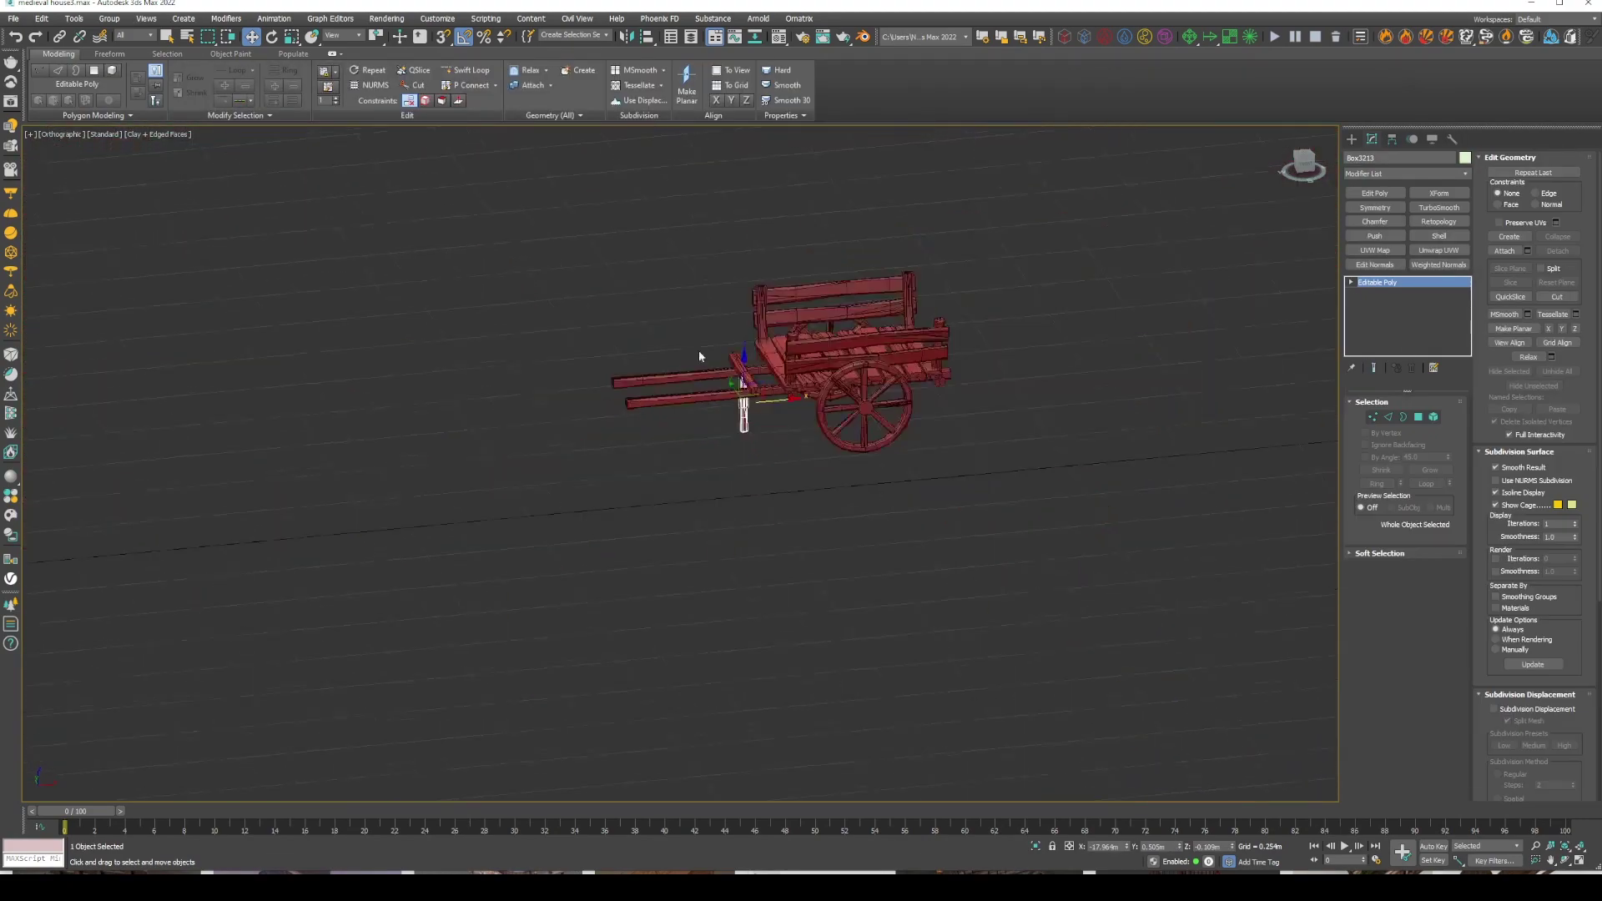
left_click(138, 39)
key("Return")
scroll(842, 421, "down", 3)
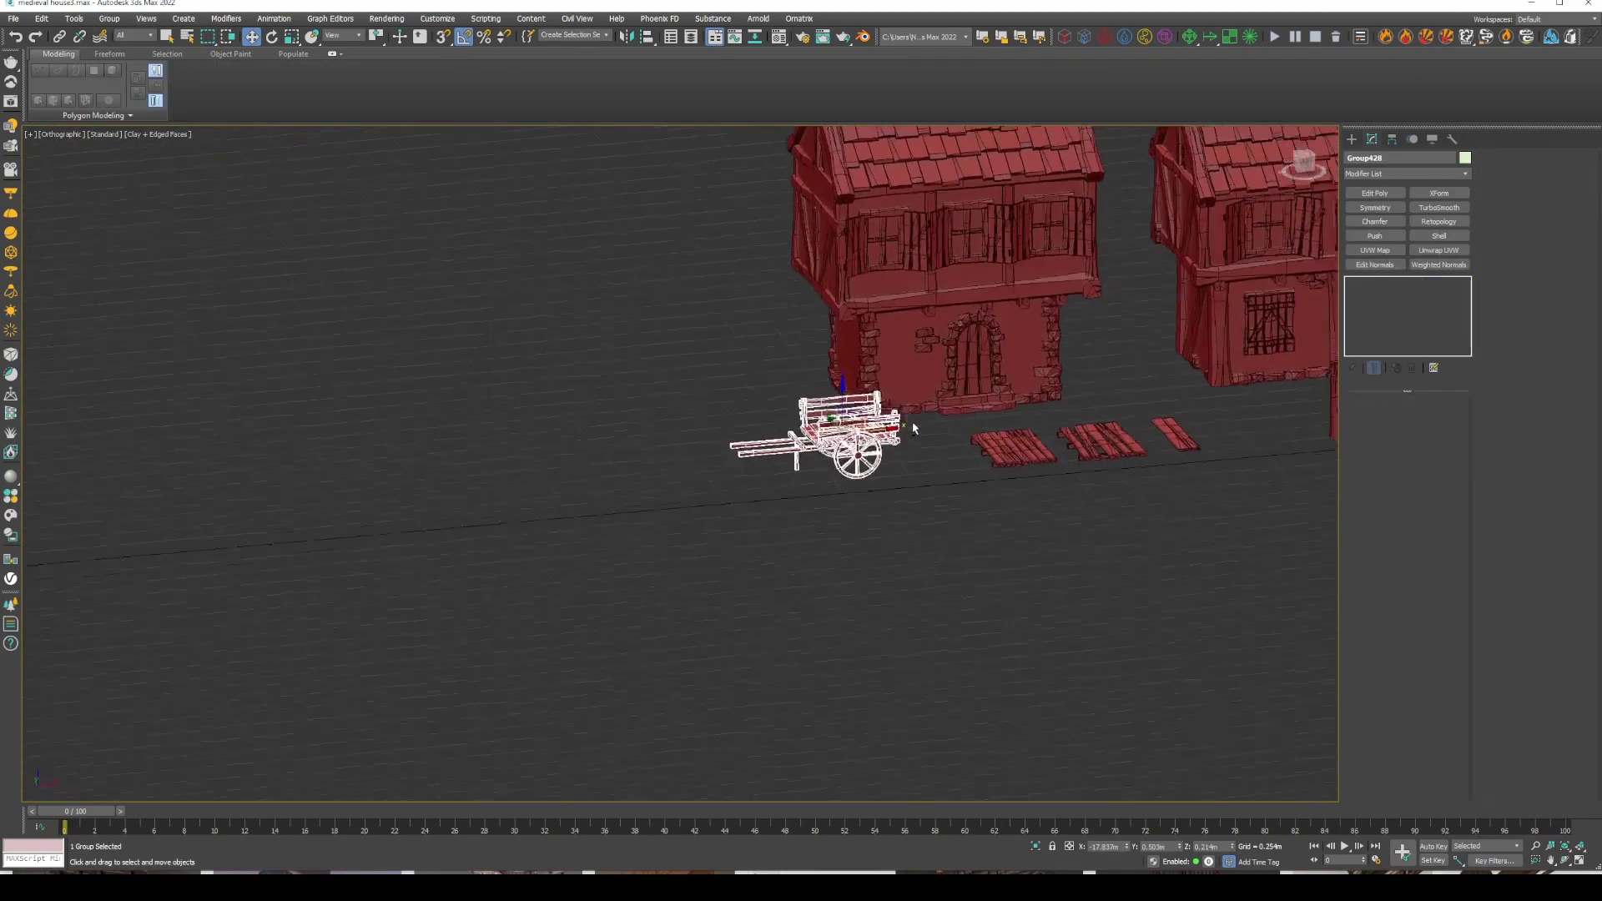
key("r")
scroll(726, 459, "up", 4)
middle_click_drag(726, 459, 685, 467, "alt")
Position the grouped cart beside the village houses and adjust the leg's vertices
key("f")
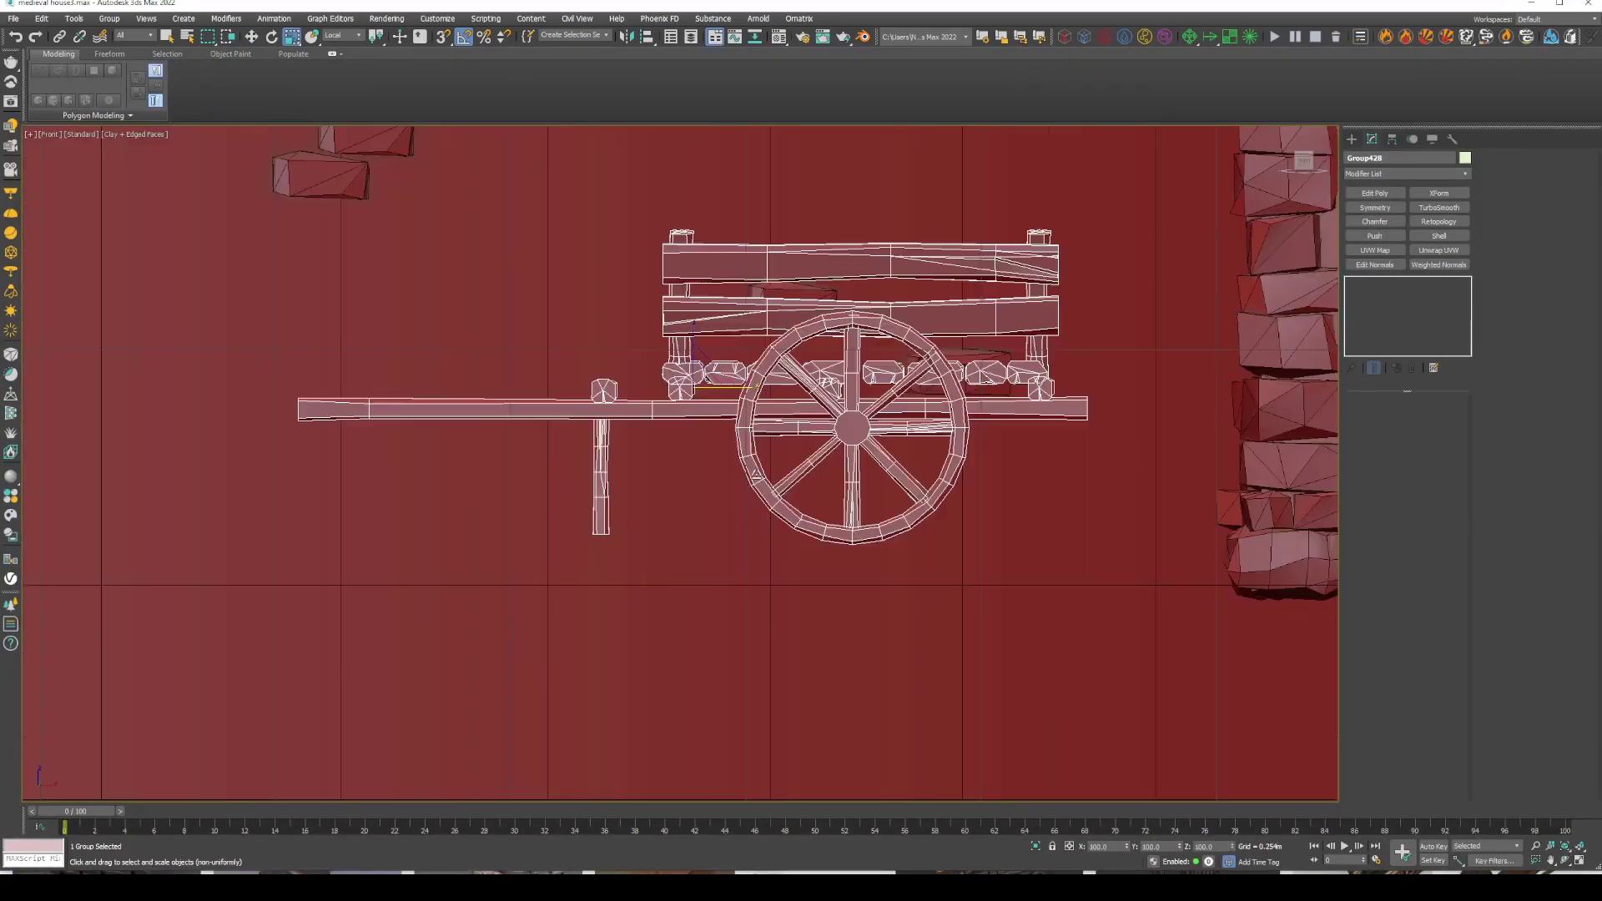
scroll(703, 518, "down", 3)
key("w")
scroll(703, 518, "up", 3)
key("1")
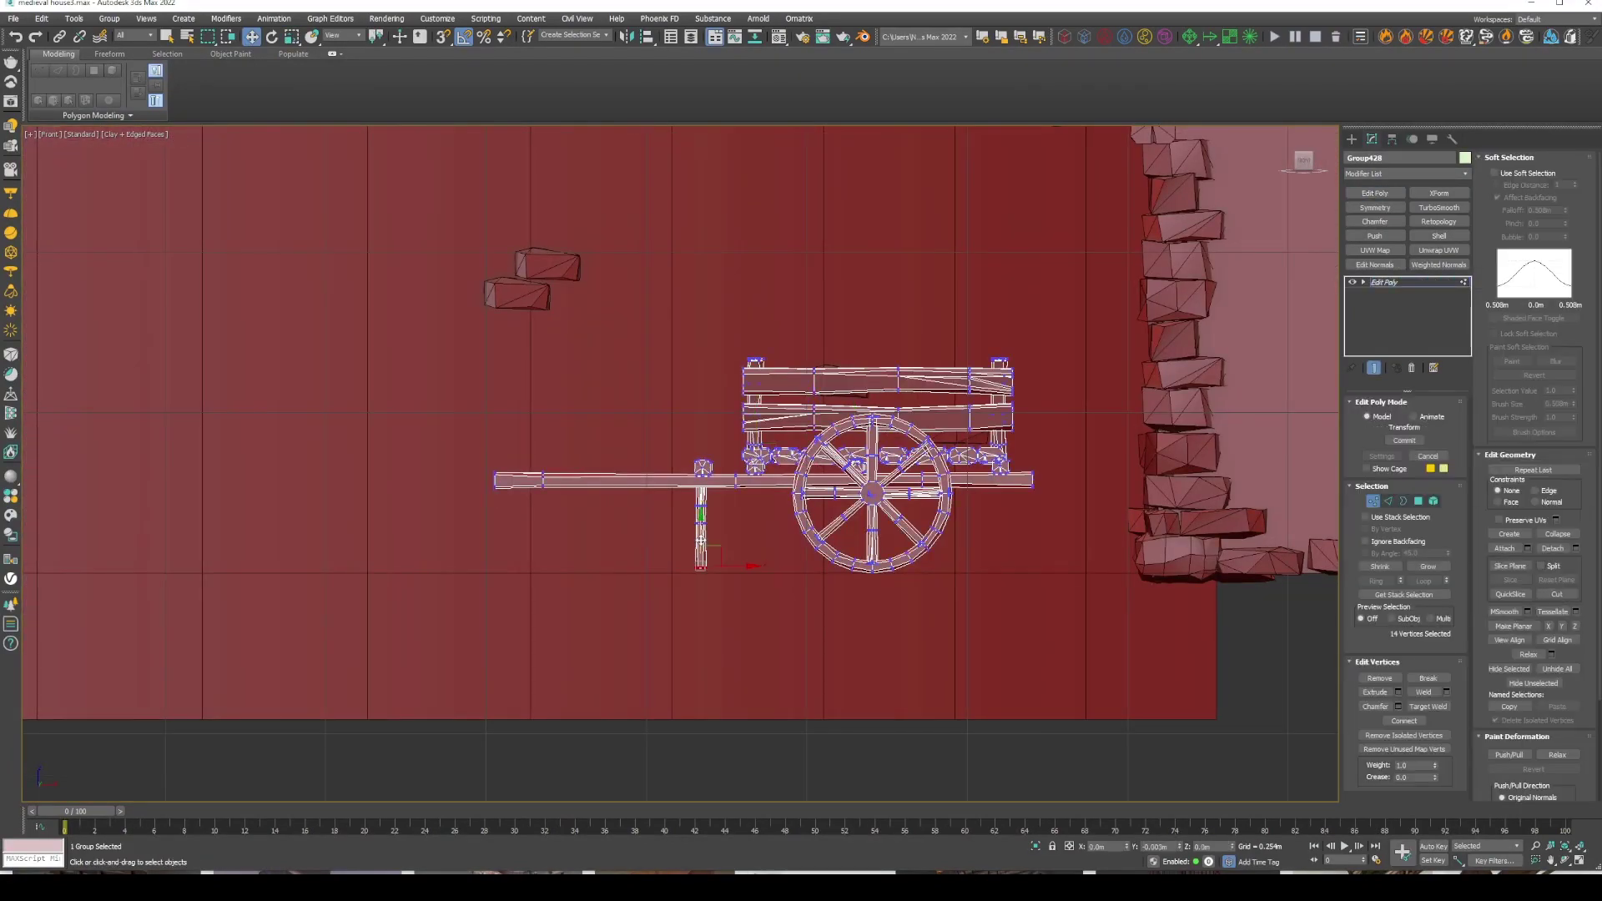
left_click(1371, 500)
scroll(1077, 444, "down", 4)
middle_click_drag(1076, 444, 600, 572, "alt")
scroll(531, 565, "up", 3)
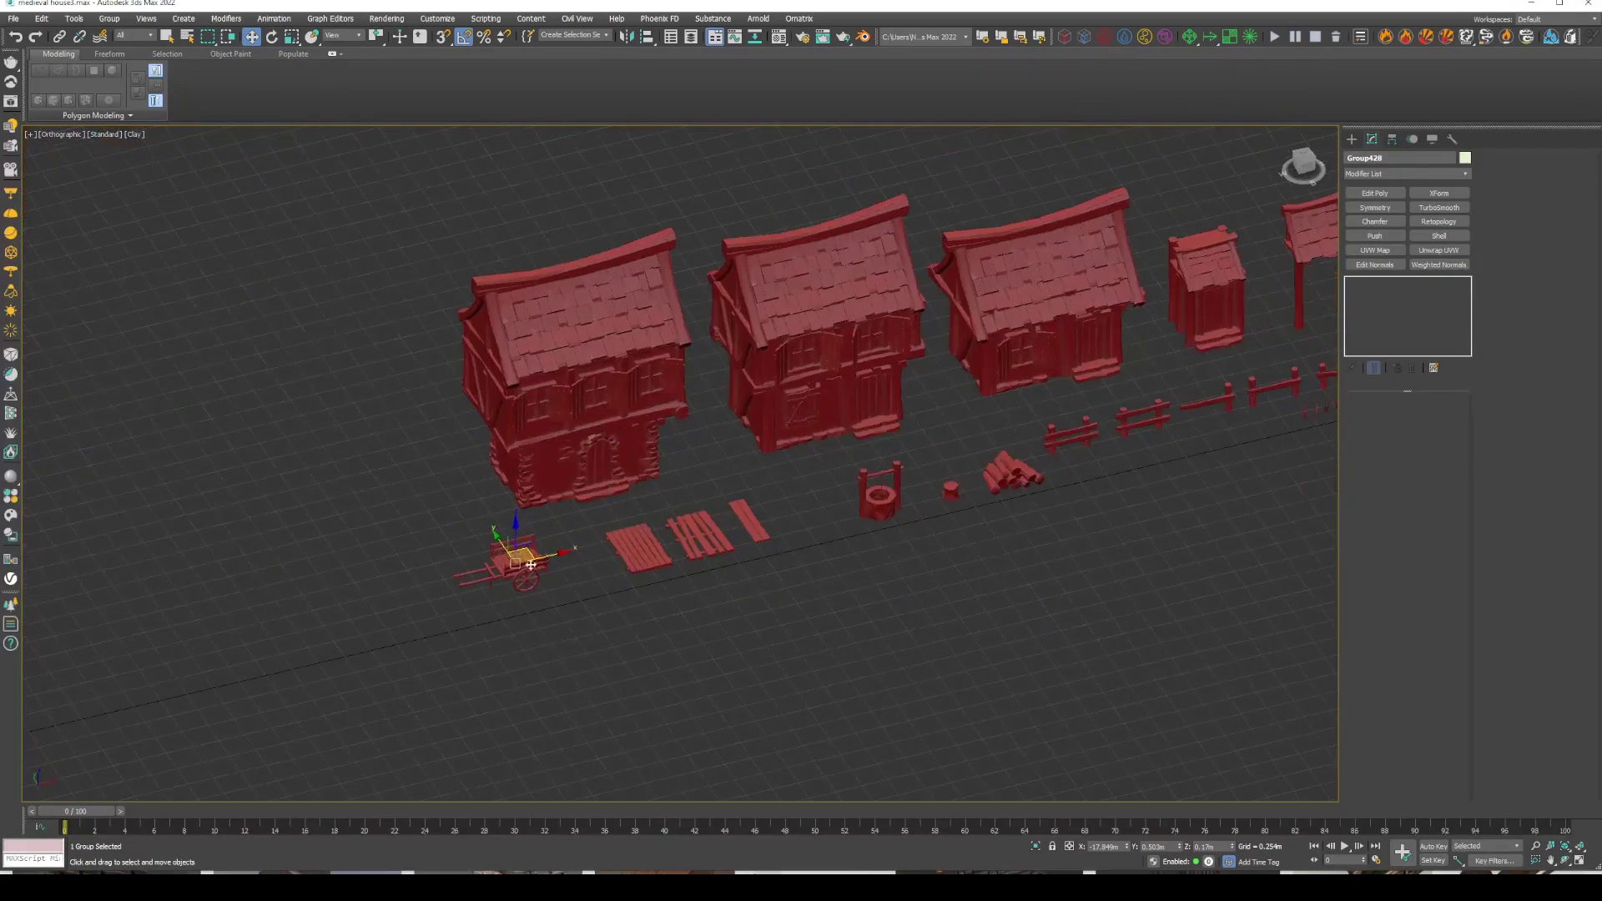
scroll(652, 547, "down", 5)
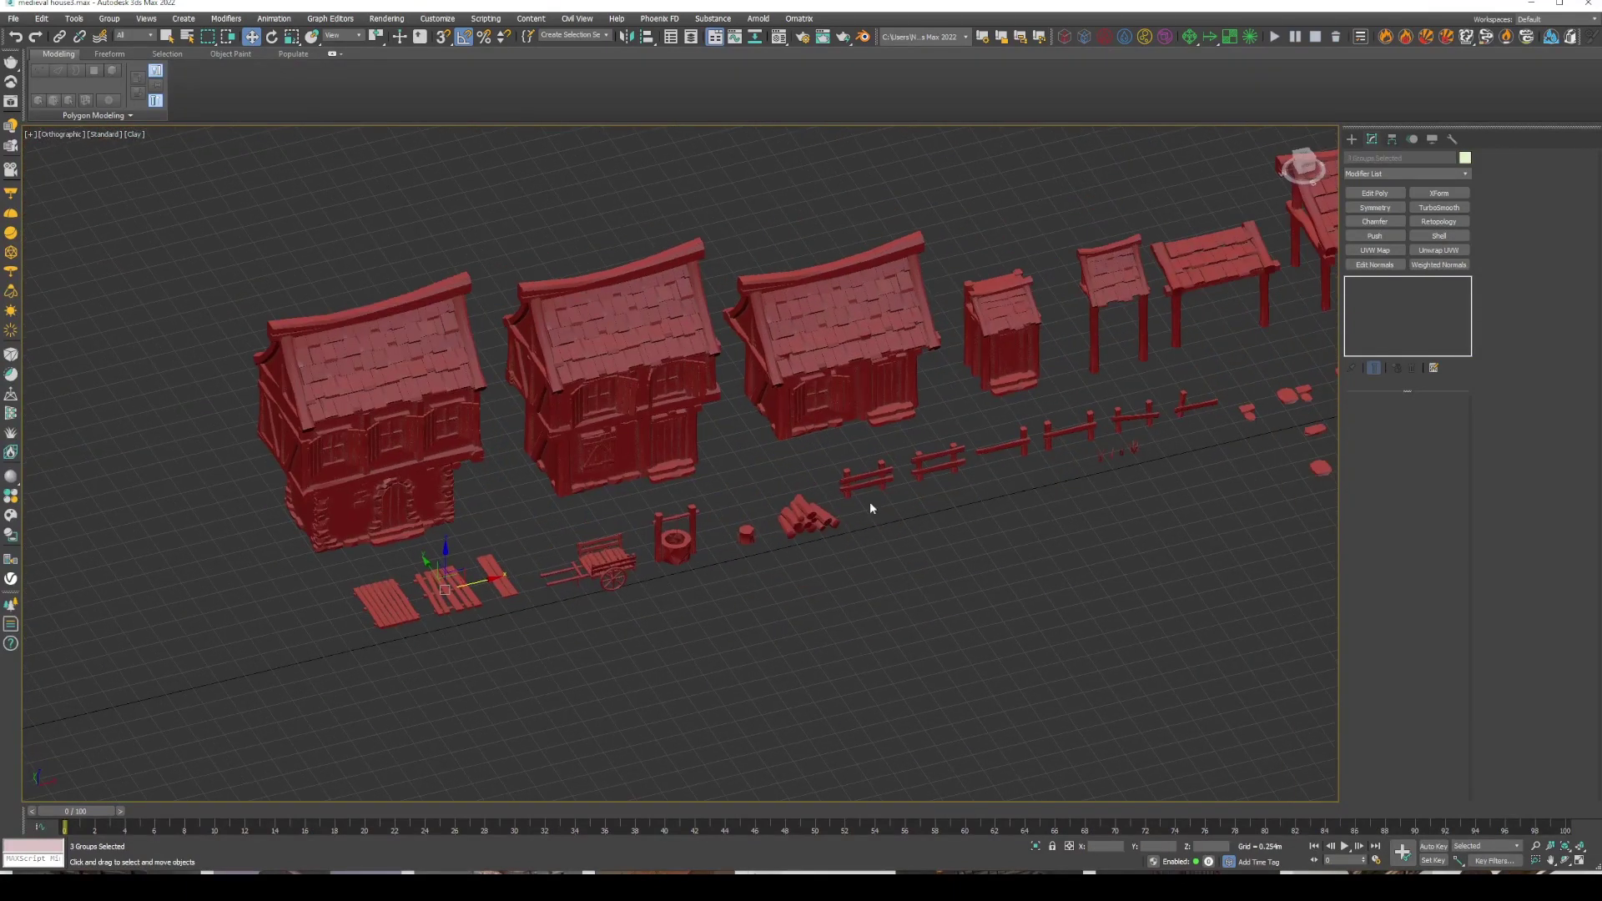
scroll(869, 502, "down", 2)
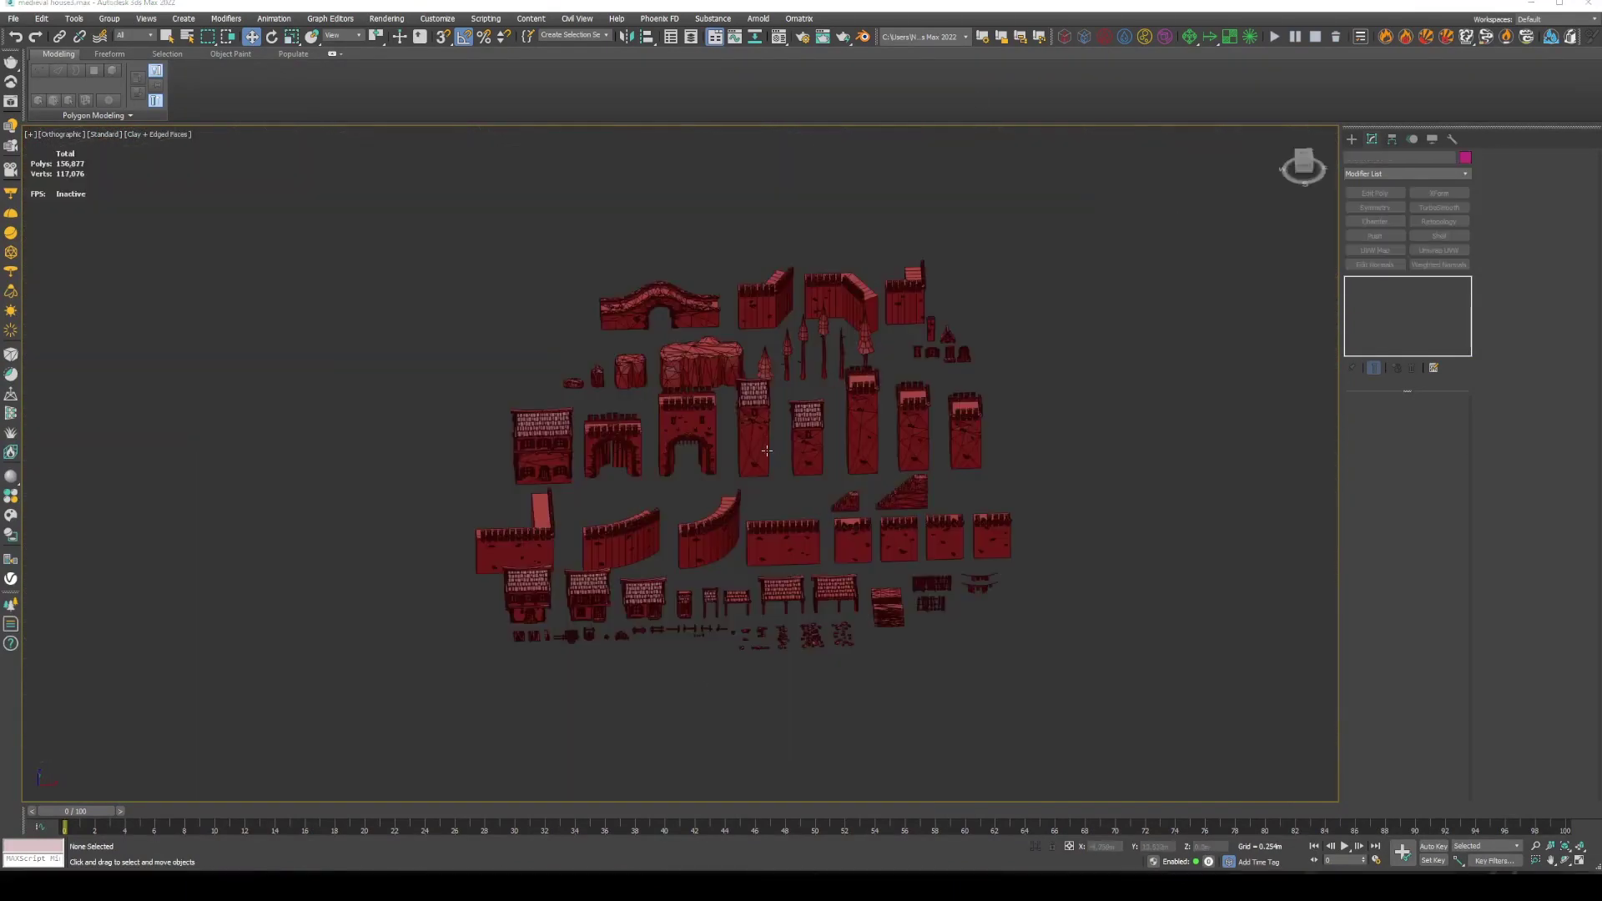
Isolate the tall tower and frame all of it in the front view
scroll(767, 451, "up", 3)
left_click(942, 422)
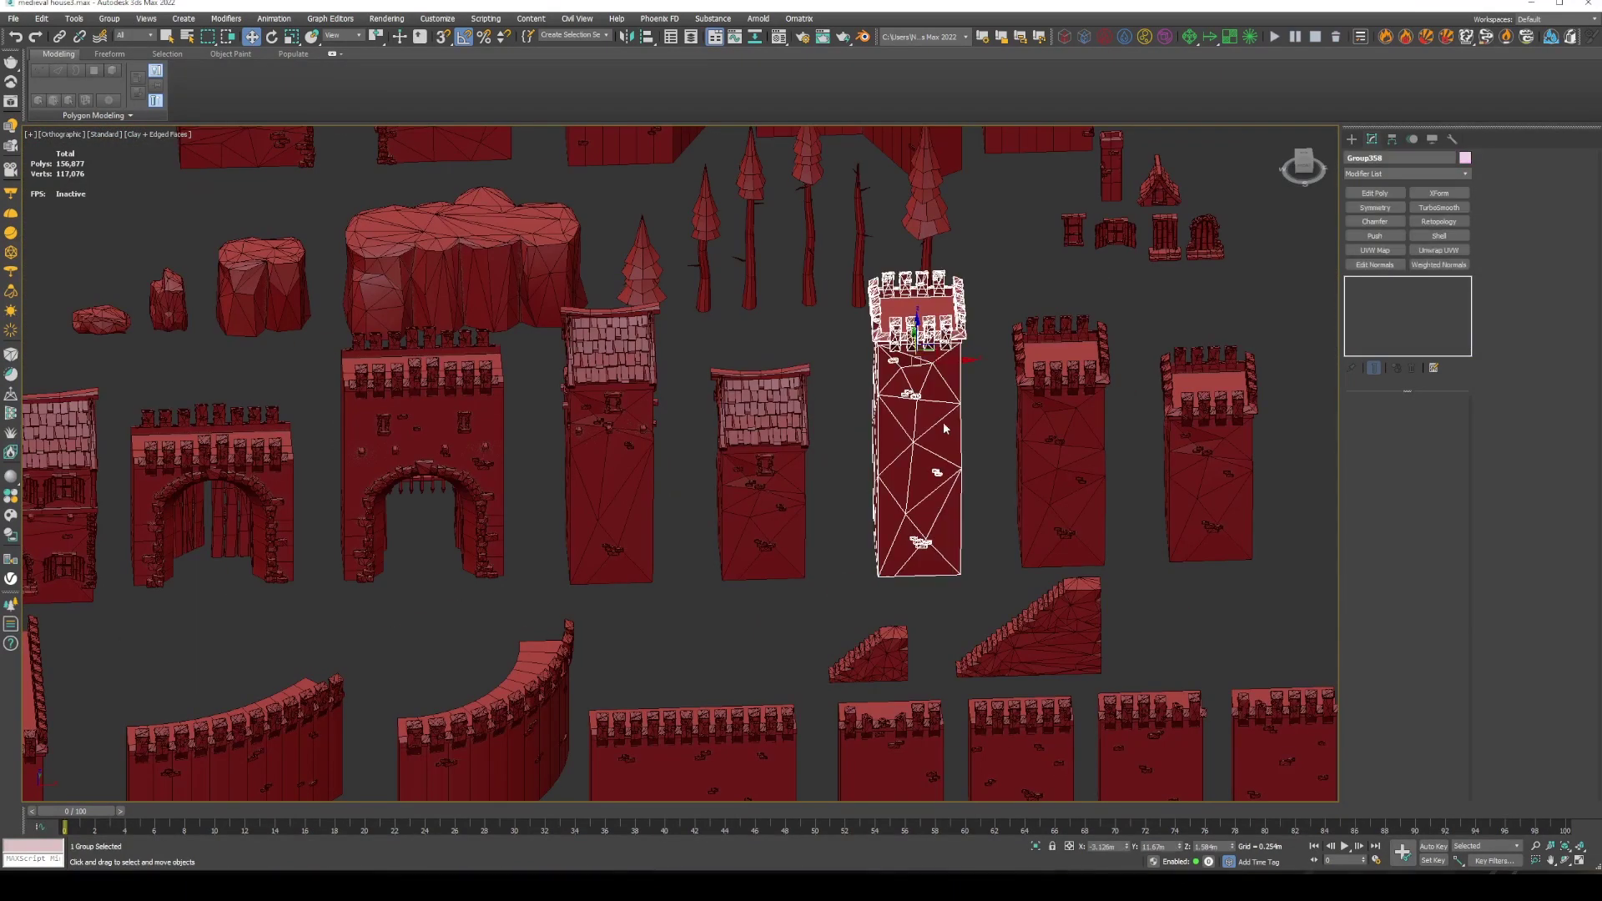
key("alt+q")
key("f")
scroll(795, 410, "up", 5)
mouse_move(833, 353)
middle_mouse_down()
mouse_move(833, 415)
mouse_move(993, 422)
middle_mouse_up()
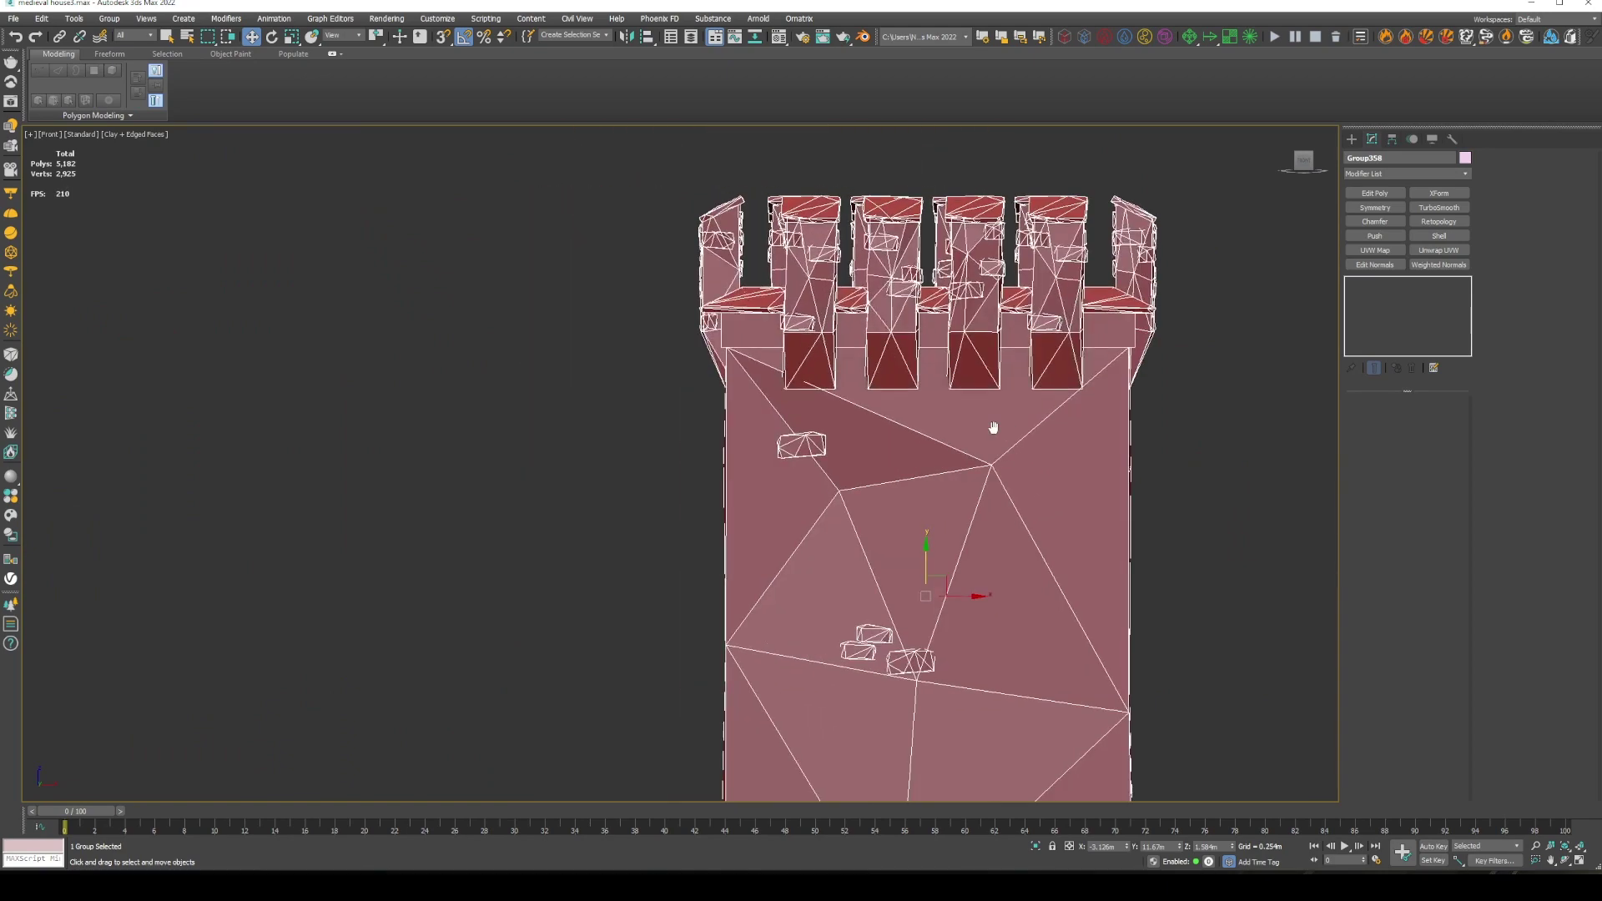
scroll(1037, 372, "down", 3)
mouse_move(1037, 372)
middle_mouse_down()
mouse_move(924, 299)
mouse_move(924, 313)
middle_mouse_up()
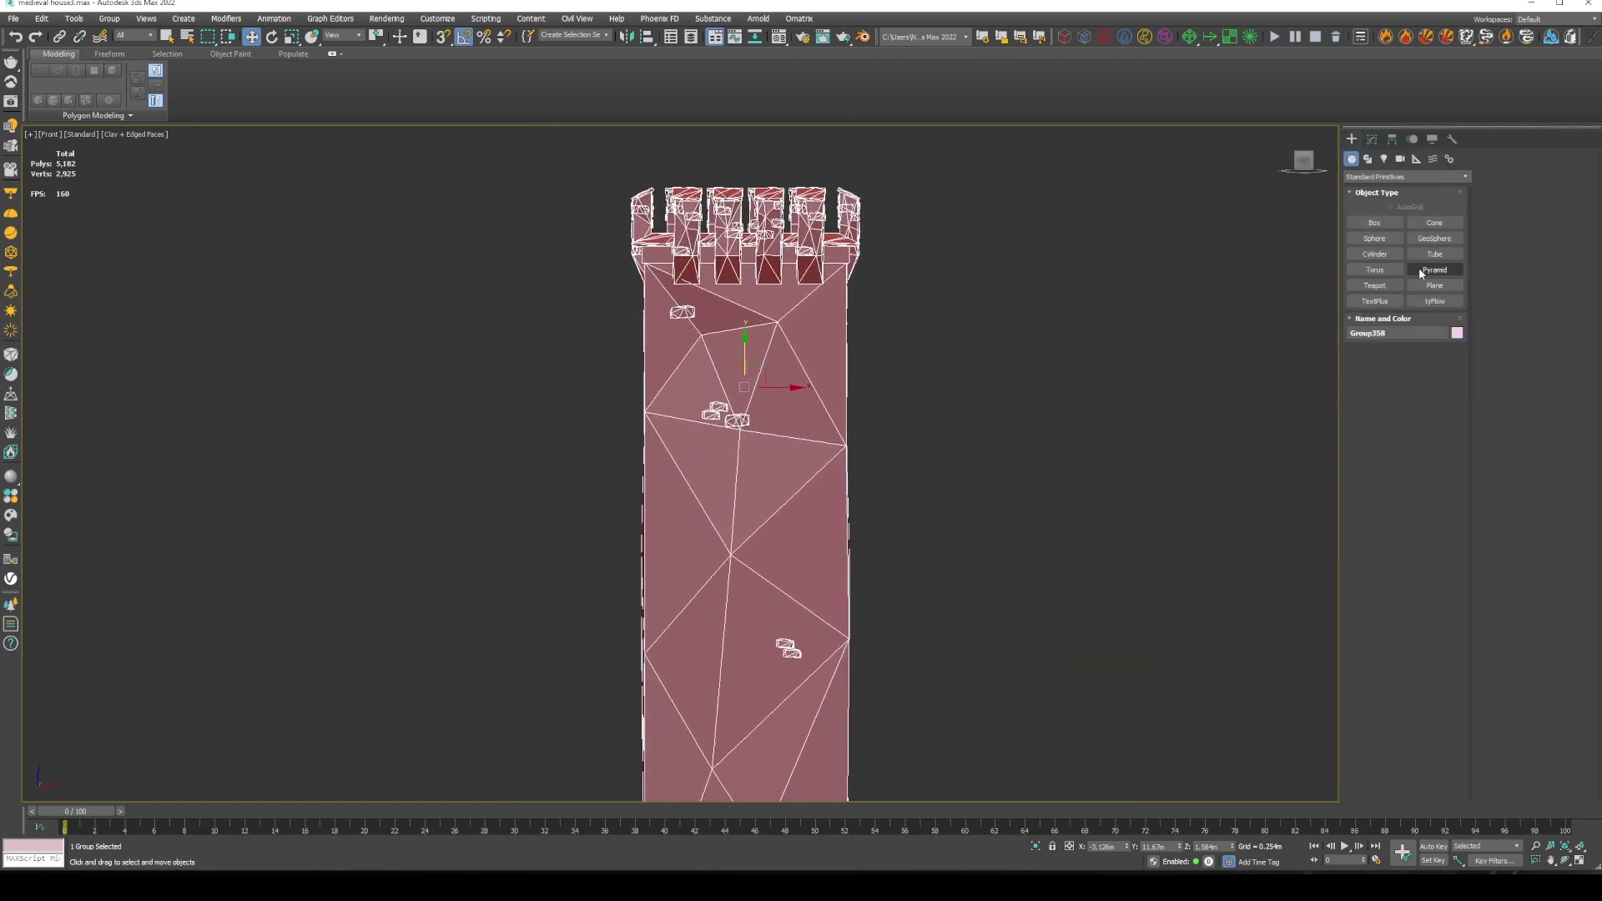
Draw a tall plane beside the tower, convert it to Editable Poly, and add edge loops
left_click(1434, 285)
left_click_drag(922, 288, 1016, 621)
left_click(1372, 138)
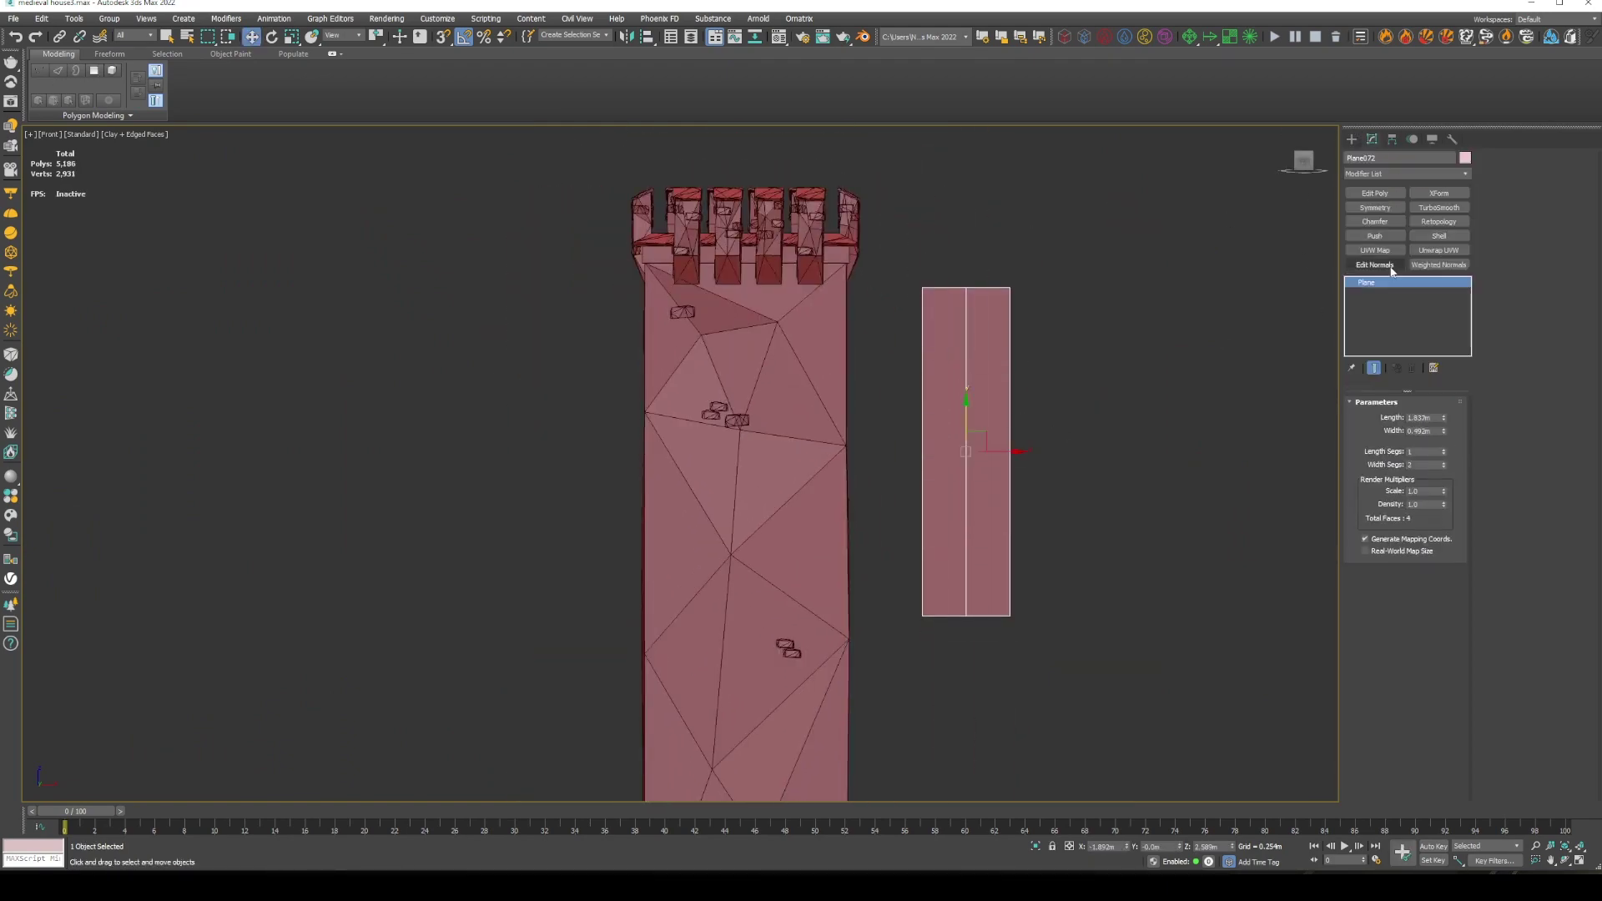
key("w")
right_click(1376, 282)
key("1")
left_click(965, 615)
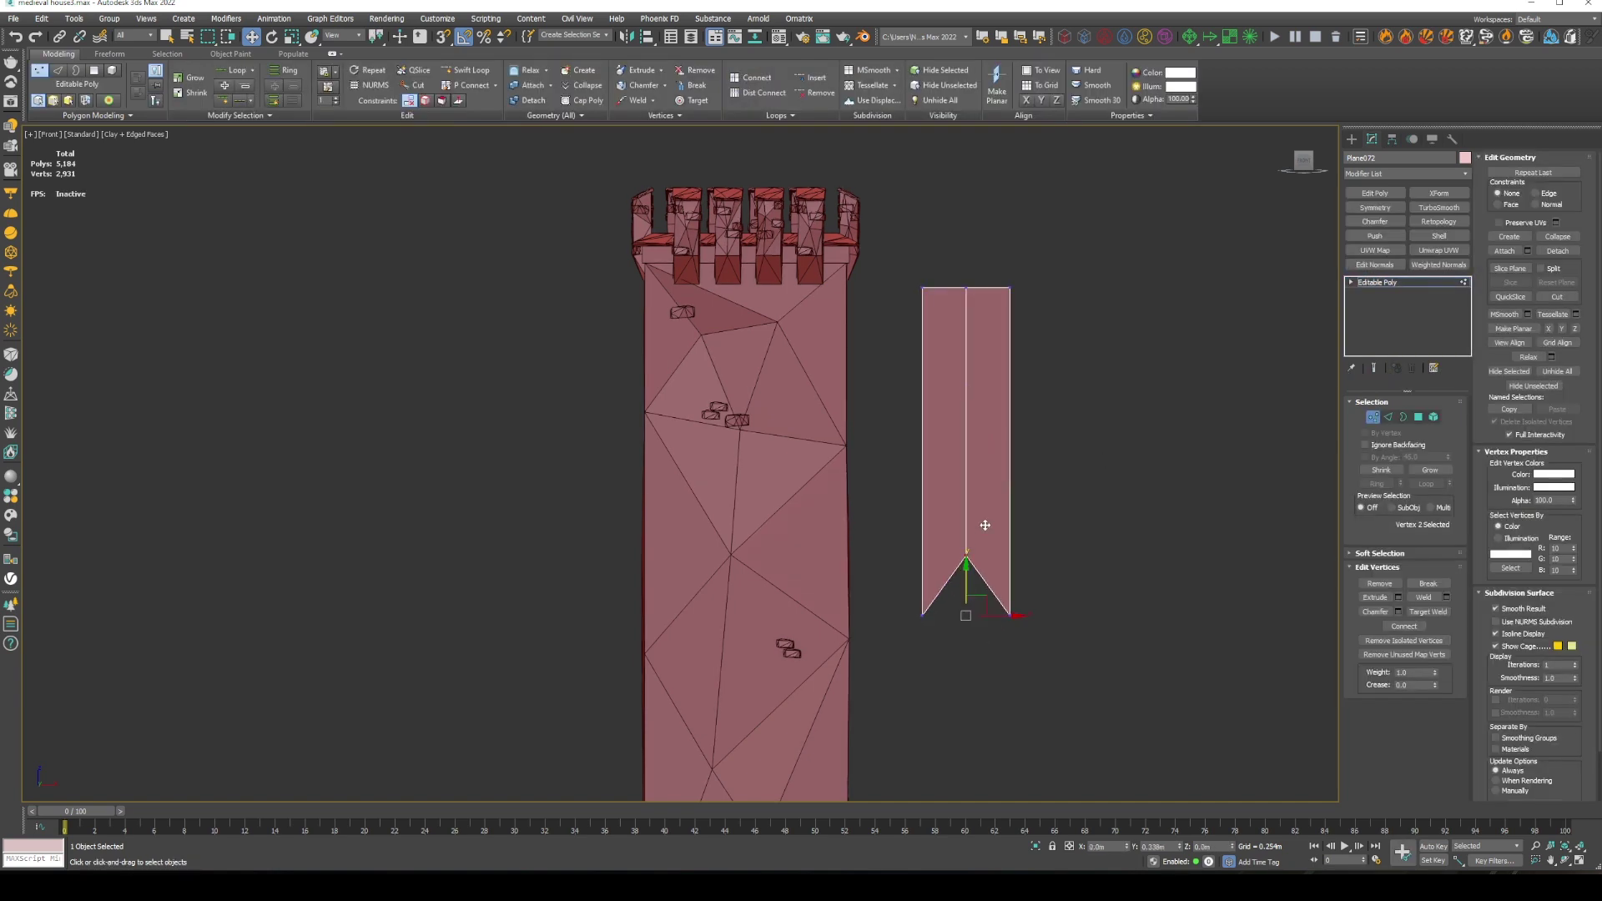
left_click(448, 72)
scroll(1015, 562, "up", 2)
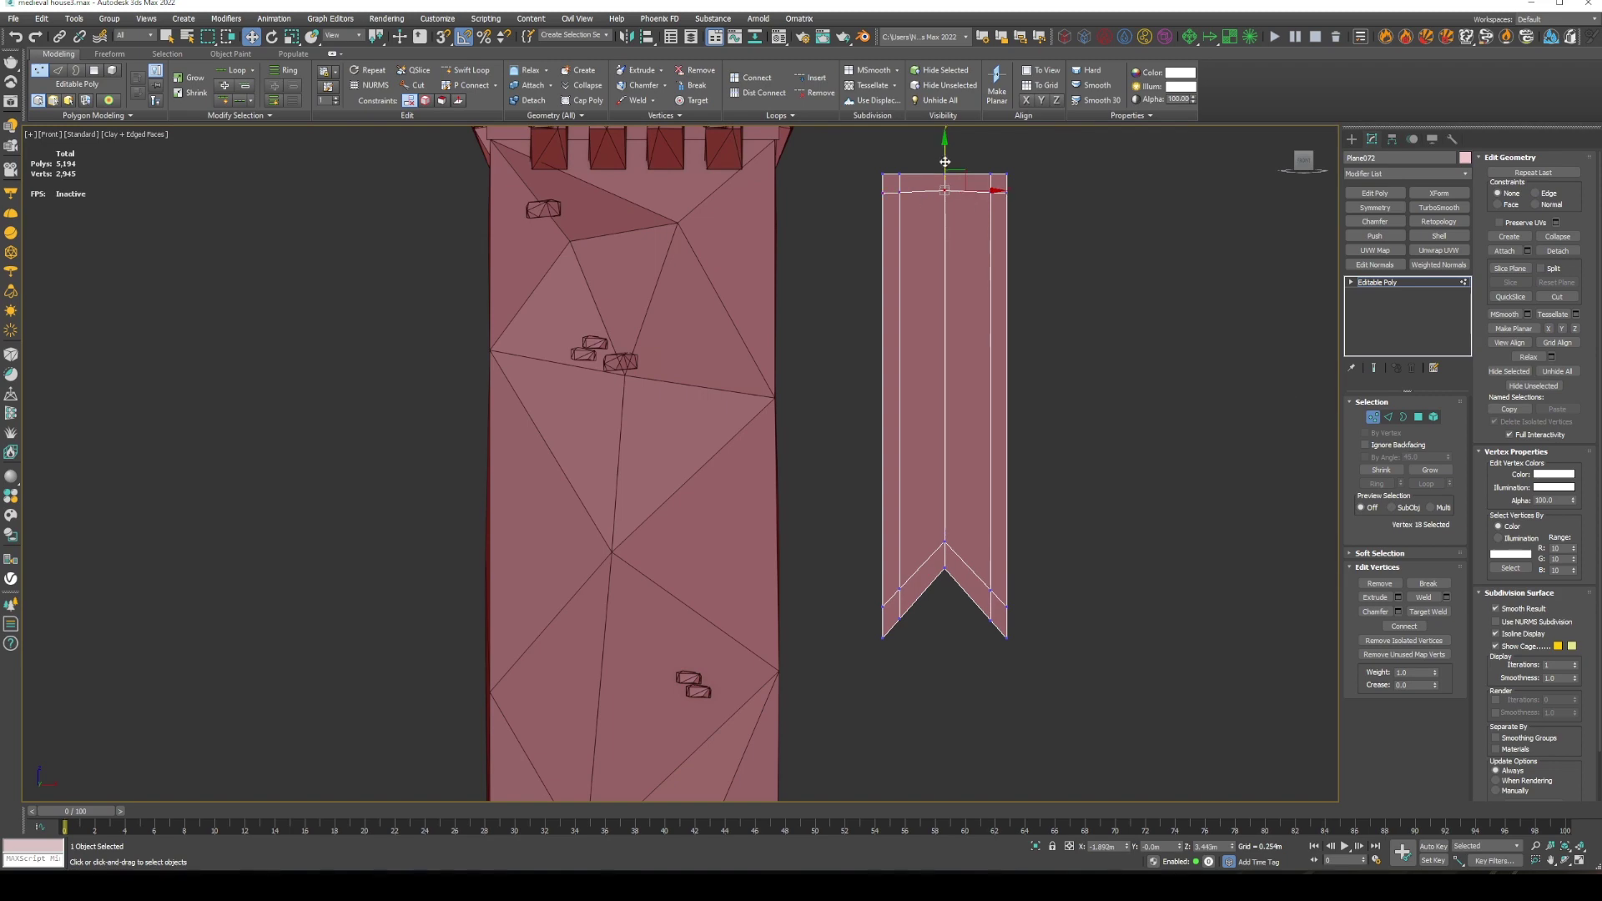
Isolate the tower and banner, then Shift-clone a bench to the banner's right
left_click(1351, 138)
scroll(1021, 339, "down", 4)
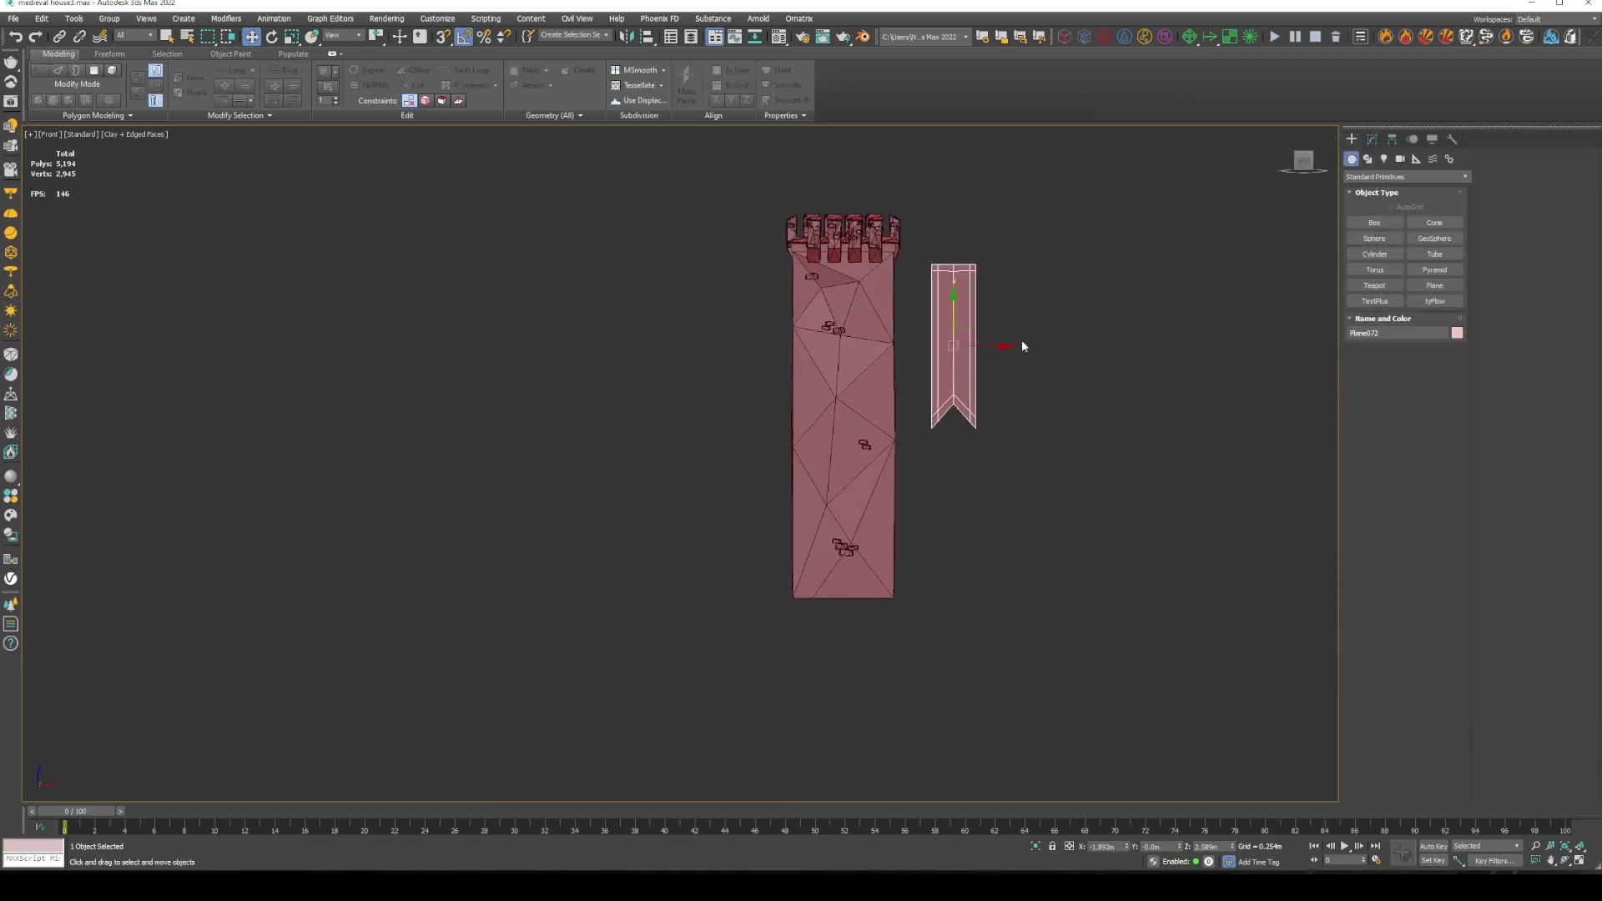
key("alt+q")
key("alt+q")
left_click_drag(482, 513, 1176, 401, "shift")
key("Escape")
key("Return")
scroll(1335, 367, "up", 5)
Move a leg piece from the bench copy beside the banner and slide the banner right
left_click(1372, 138)
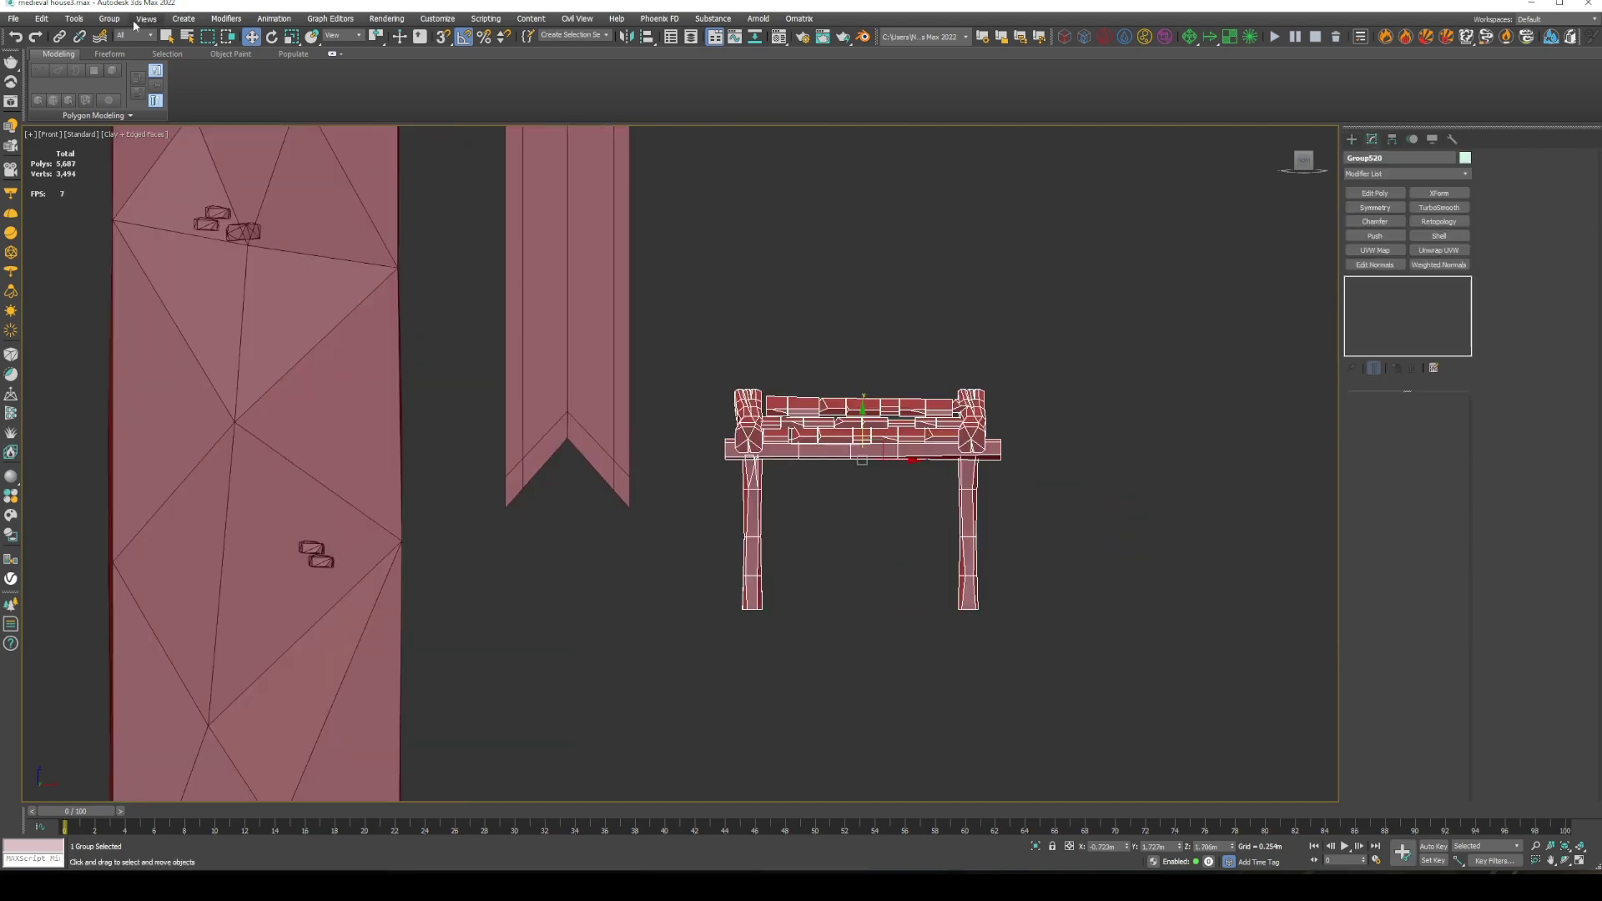
left_click_drag(744, 478, 745, 202)
middle_click_drag(745, 203, 912, 344)
key("e")
left_click(1391, 139)
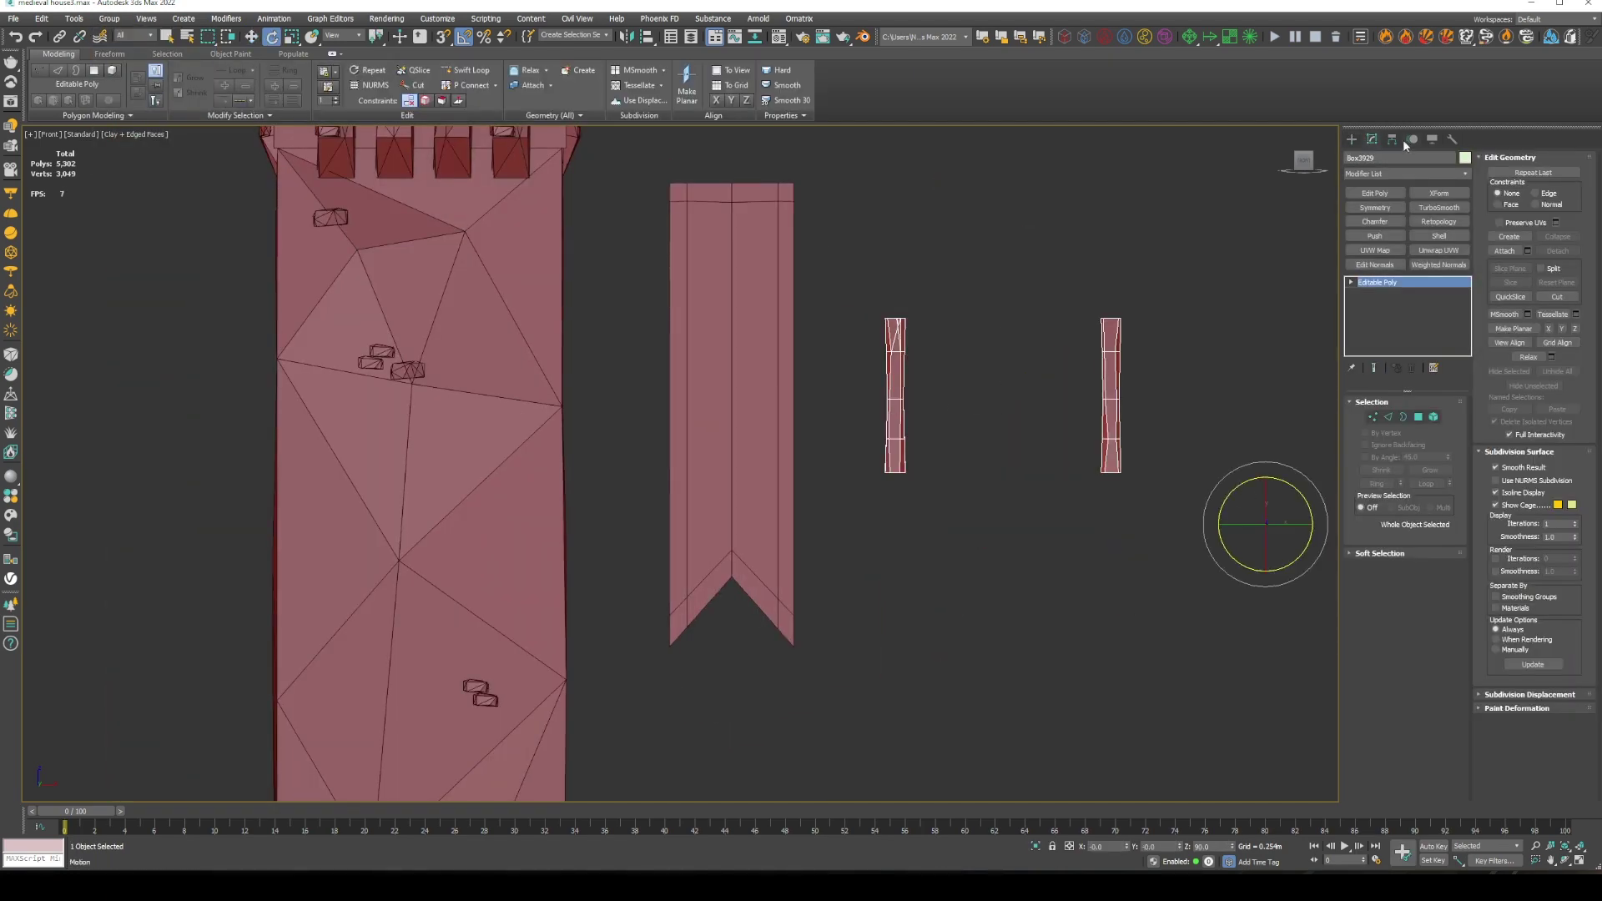
middle_click_drag(1008, 426, 1030, 461)
left_click(292, 37)
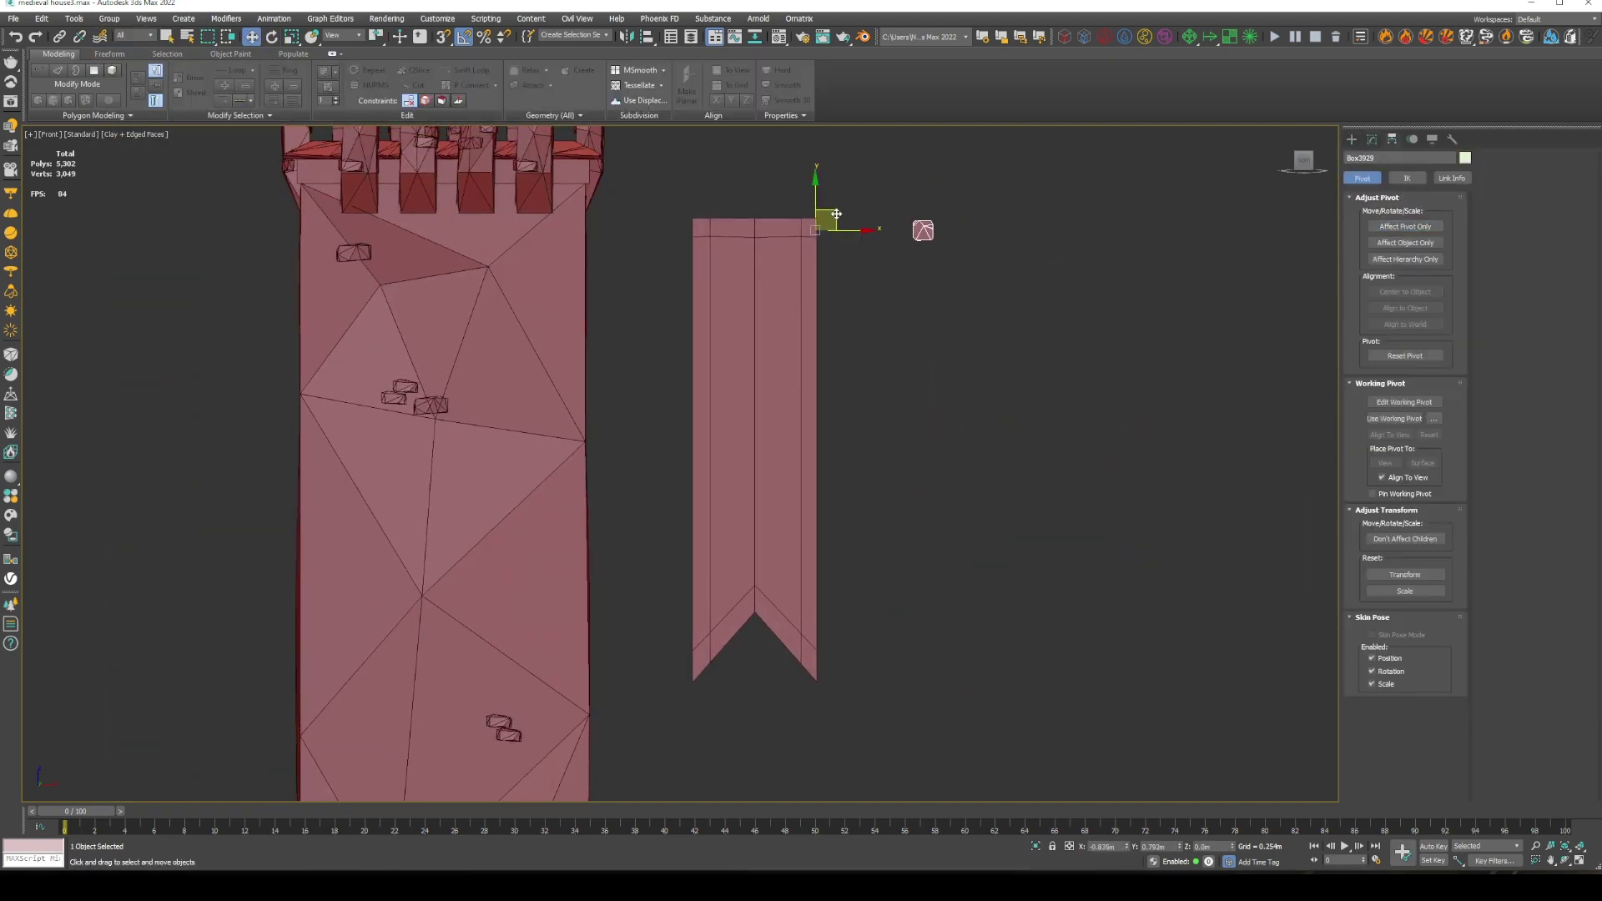
scroll(563, 560, "up", 3)
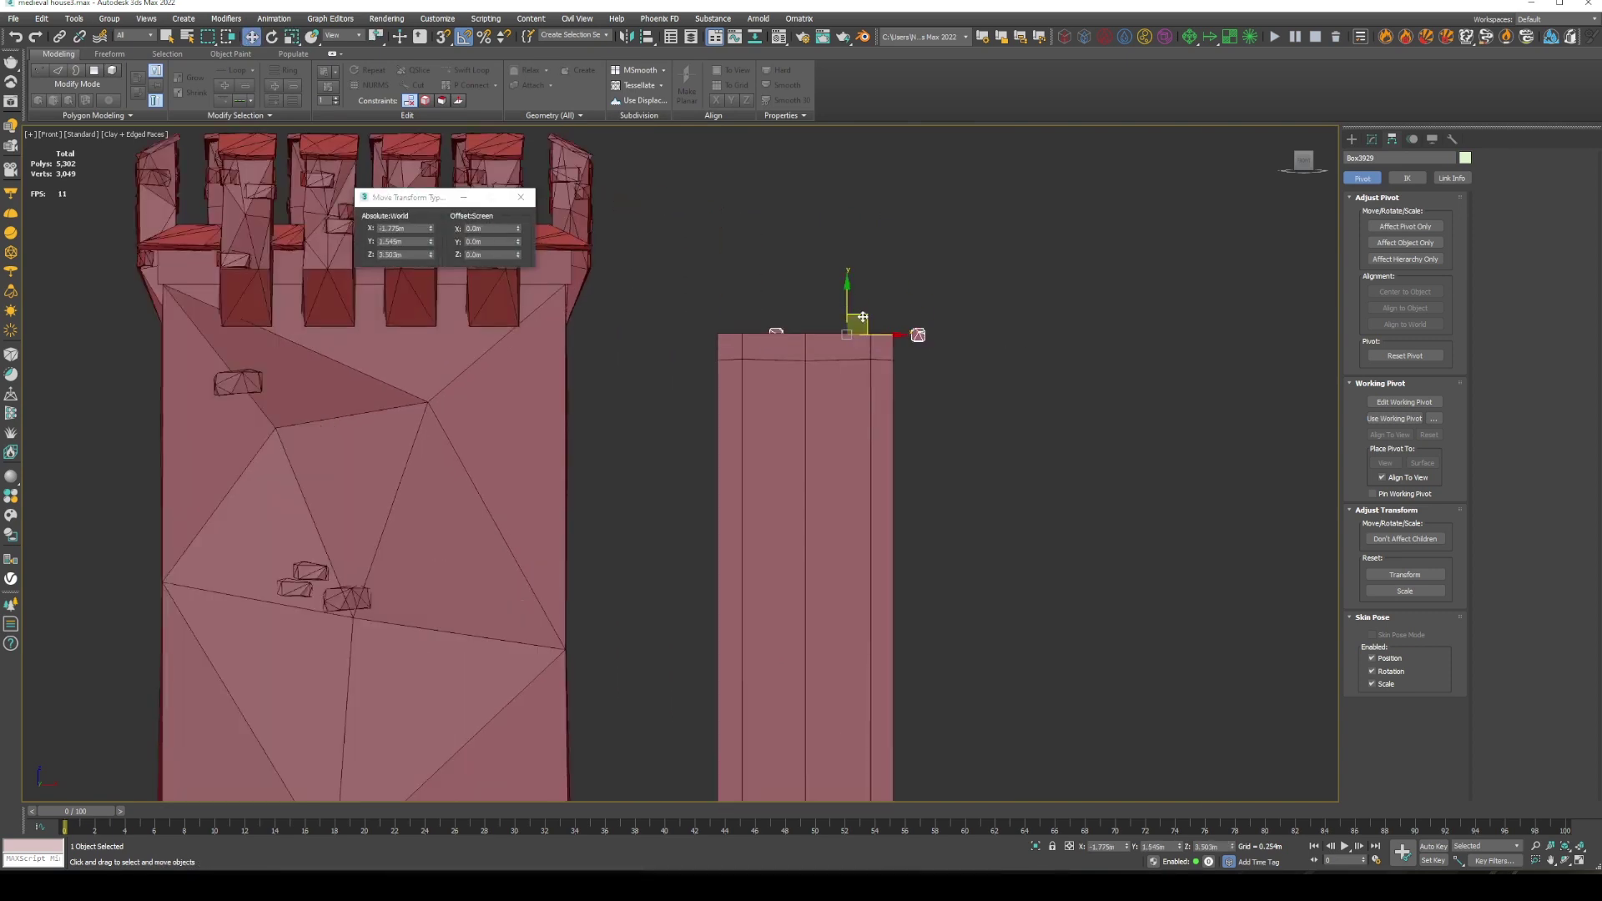
scroll(563, 561, "down", 3)
key("w")
mouse_move(817, 601)
left_mouse_down()
mouse_move(951, 584)
mouse_move(1022, 456)
mouse_move(1095, 433)
left_mouse_up()
Rotate the rod horizontal and fit its end cap blocks across the banner's top
key("e")
left_click(1372, 139)
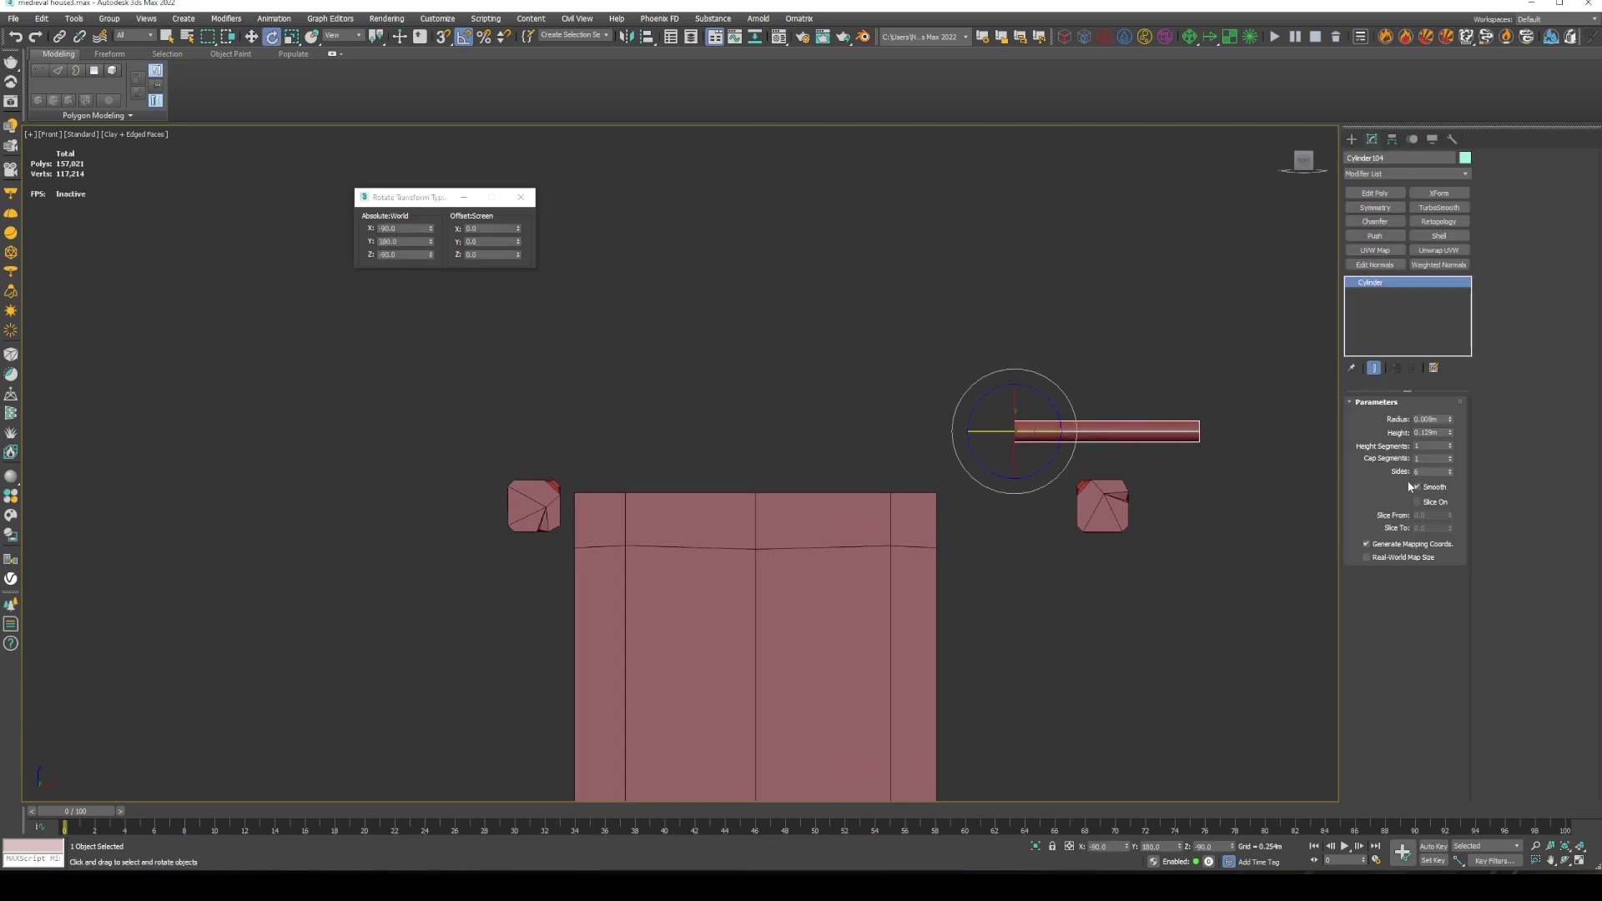
left_click_drag(709, 452, 763, 565)
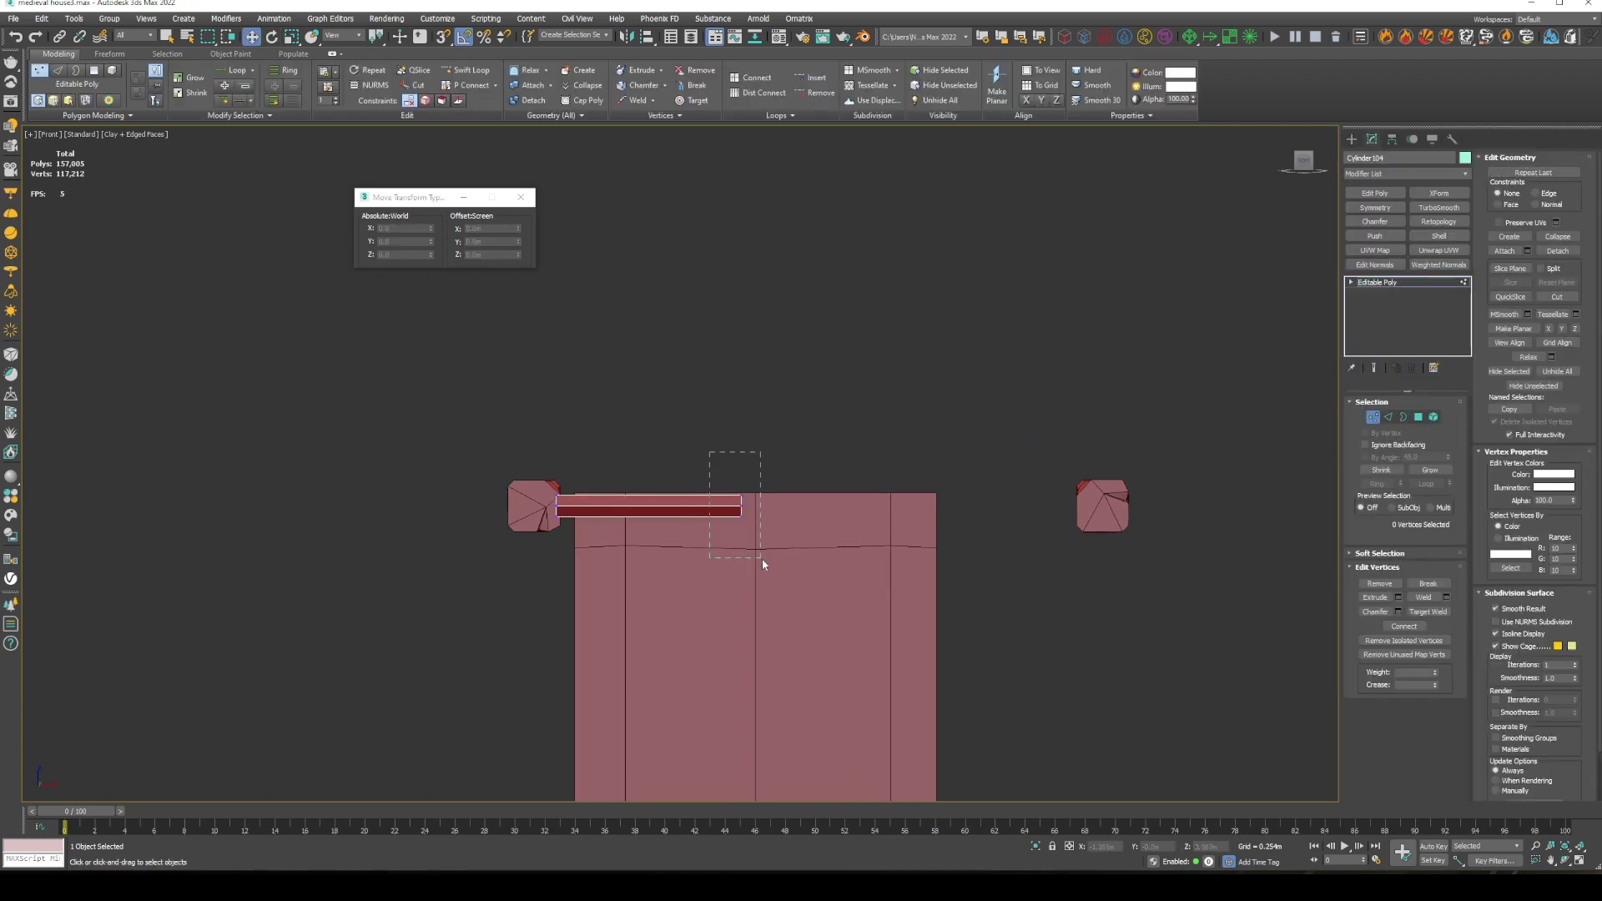
key("4")
key("5")
left_click(1102, 506)
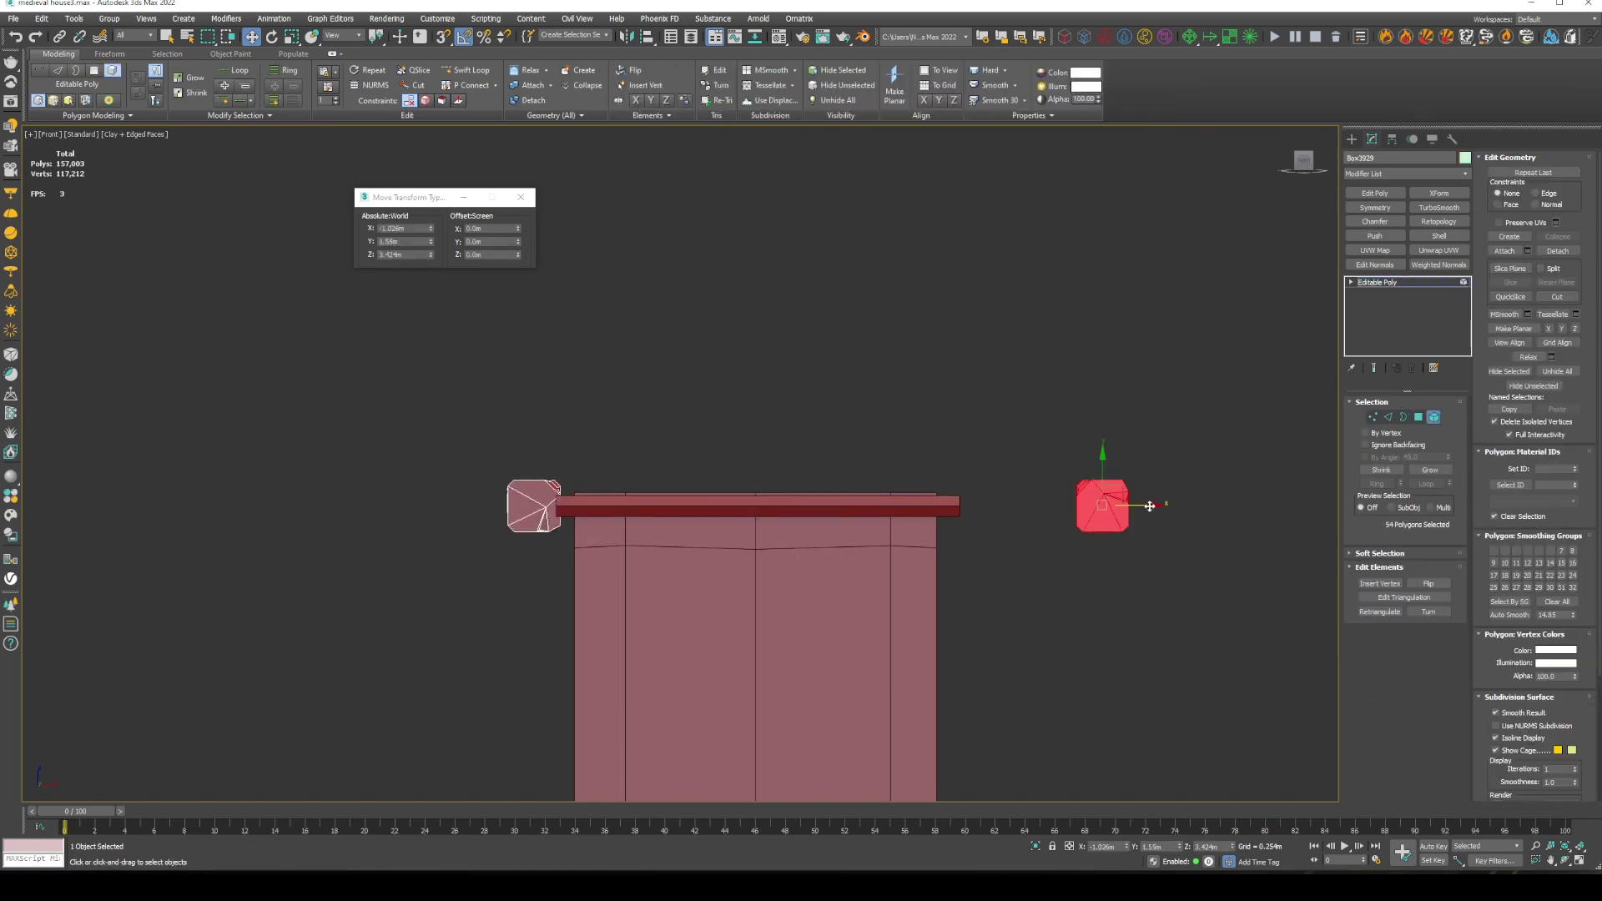
key("5")
Check the rod from several angles, then group the banner and rod as Group520
middle_click_drag(540, 516, 1294, 349, "alt")
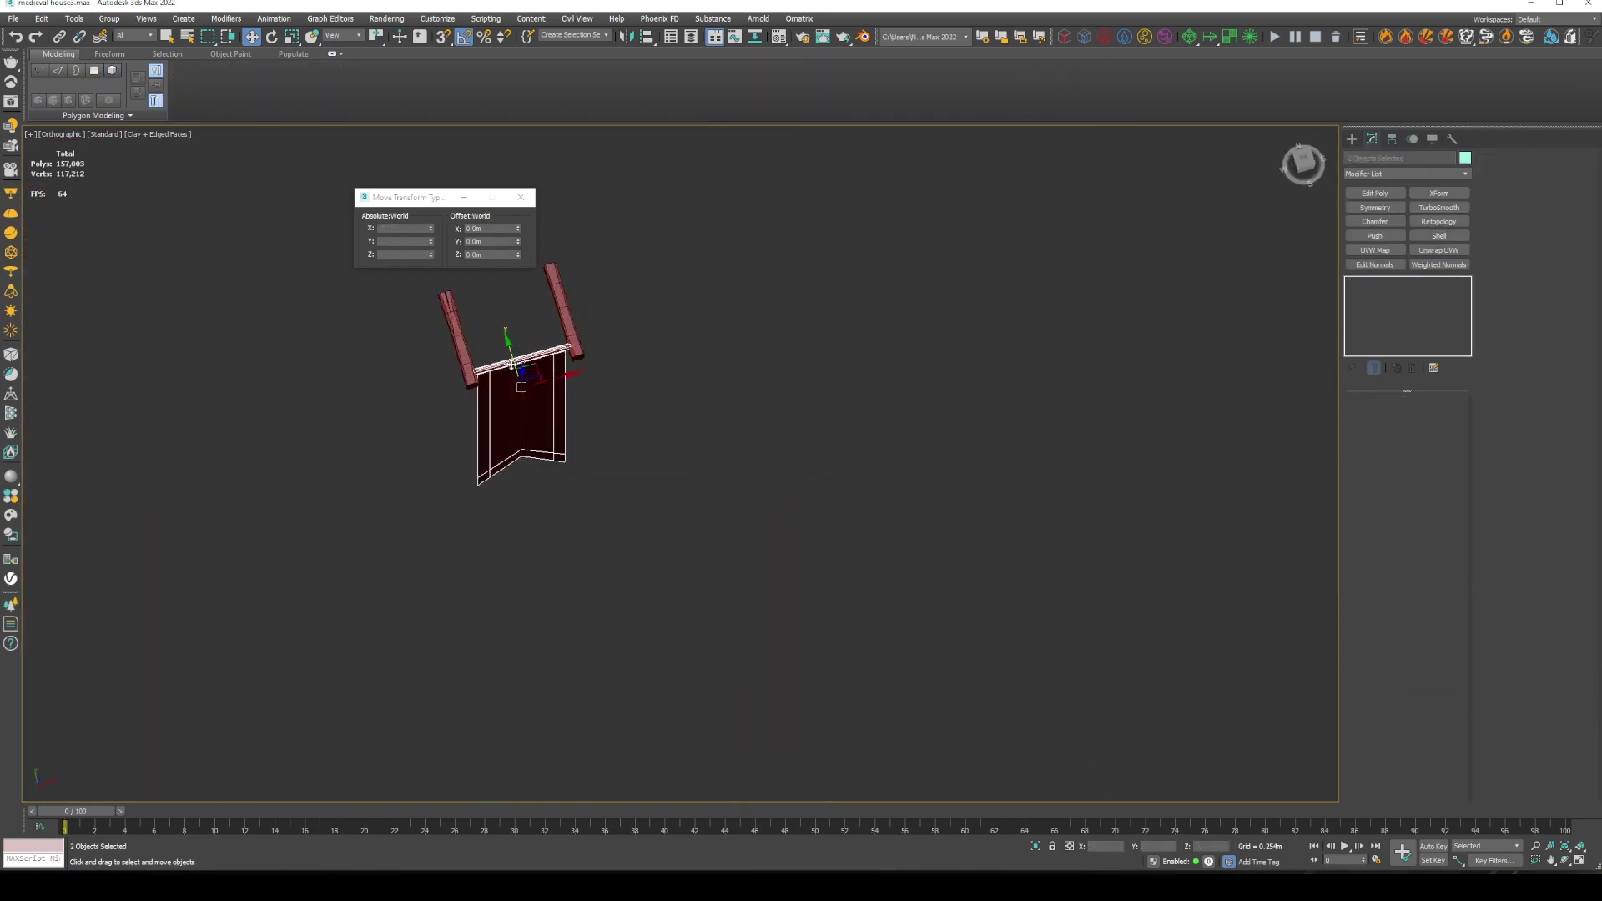
key("4")
middle_click_drag(733, 381, 1014, 324, "alt")
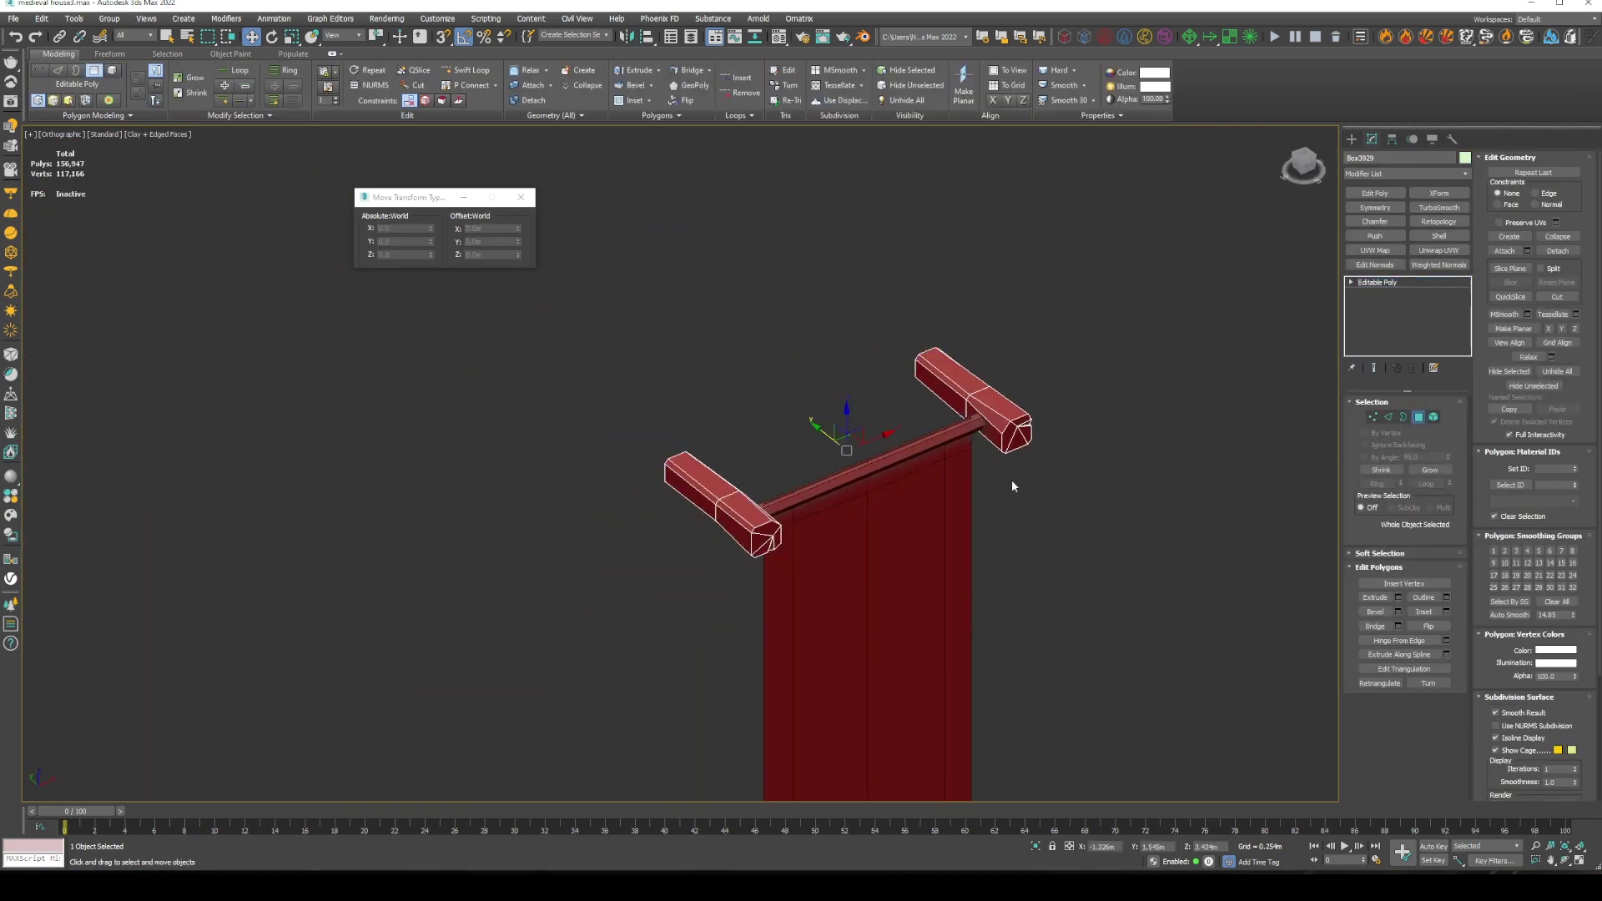
left_click(851, 659)
middle_click_drag(851, 659, 854, 694, "alt")
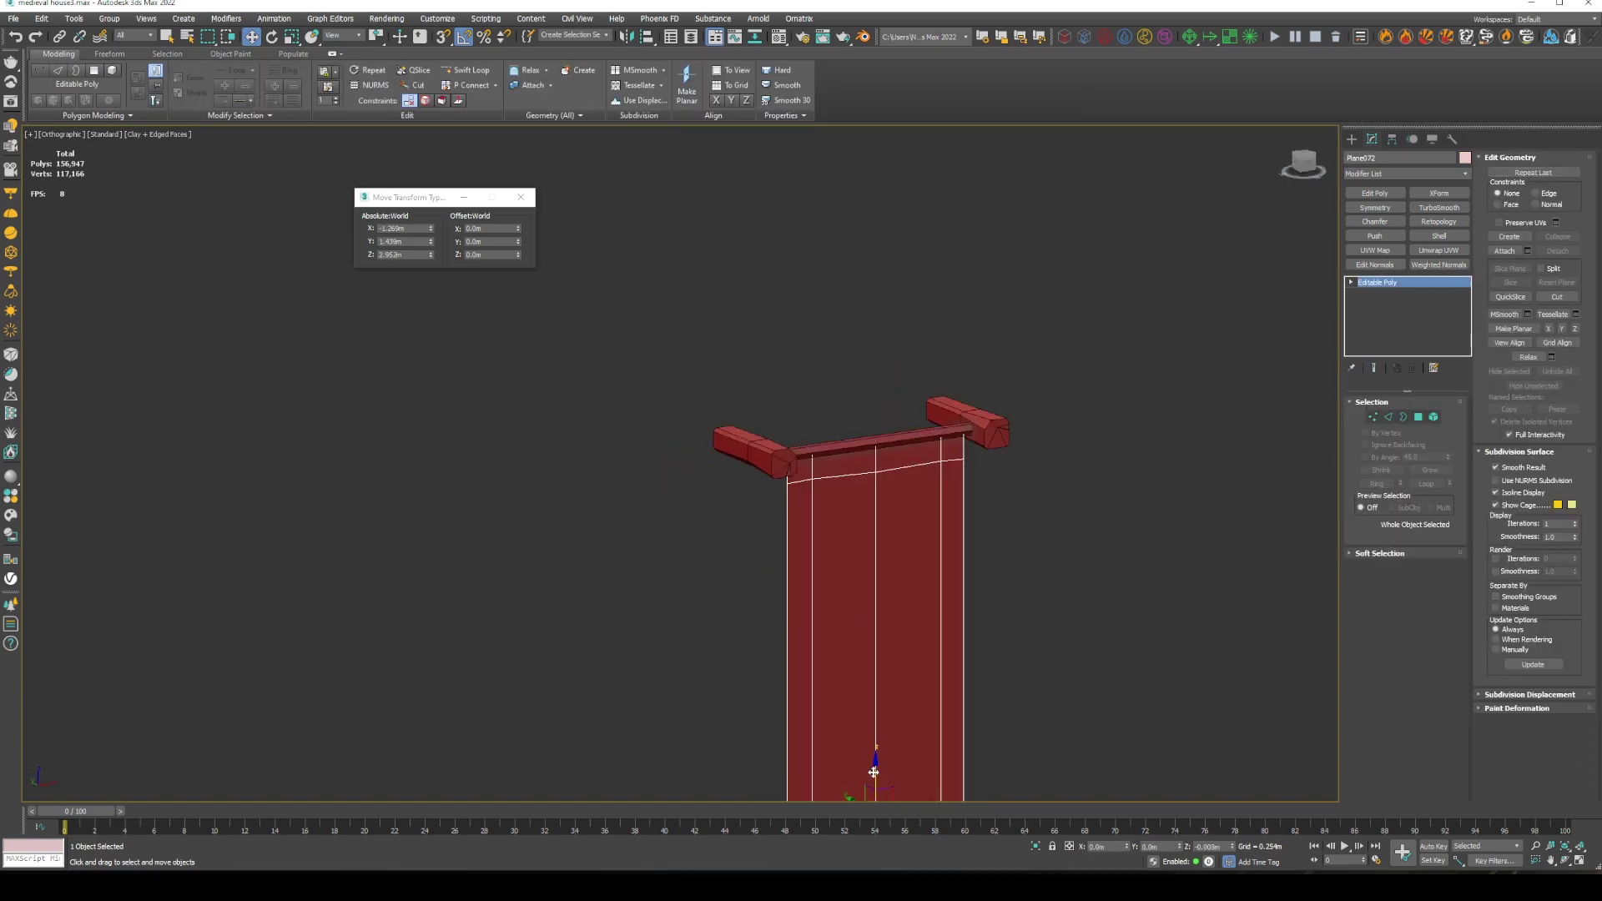
scroll(874, 771, "down", 5)
key("ctrl+g")
key("Return")
scroll(812, 486, "down", 5)
Isolate the tower with the banner group and move the banner against the tower wall
scroll(812, 486, "down", 3)
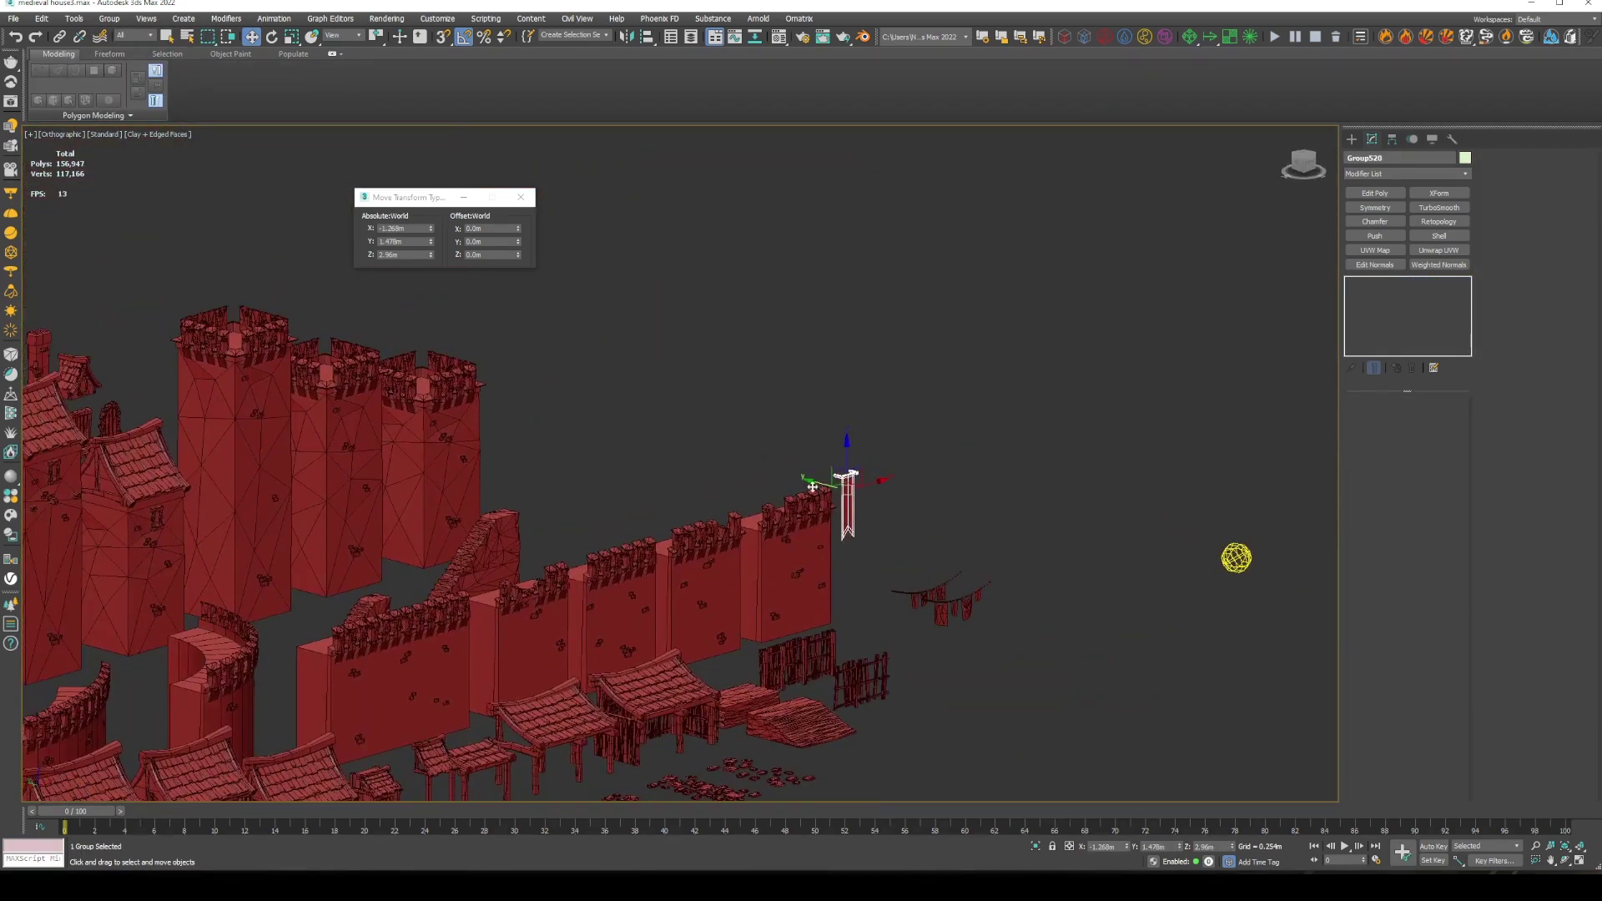
left_click(234, 409, "ctrl")
key("alt+q")
left_click(571, 482)
key("t")
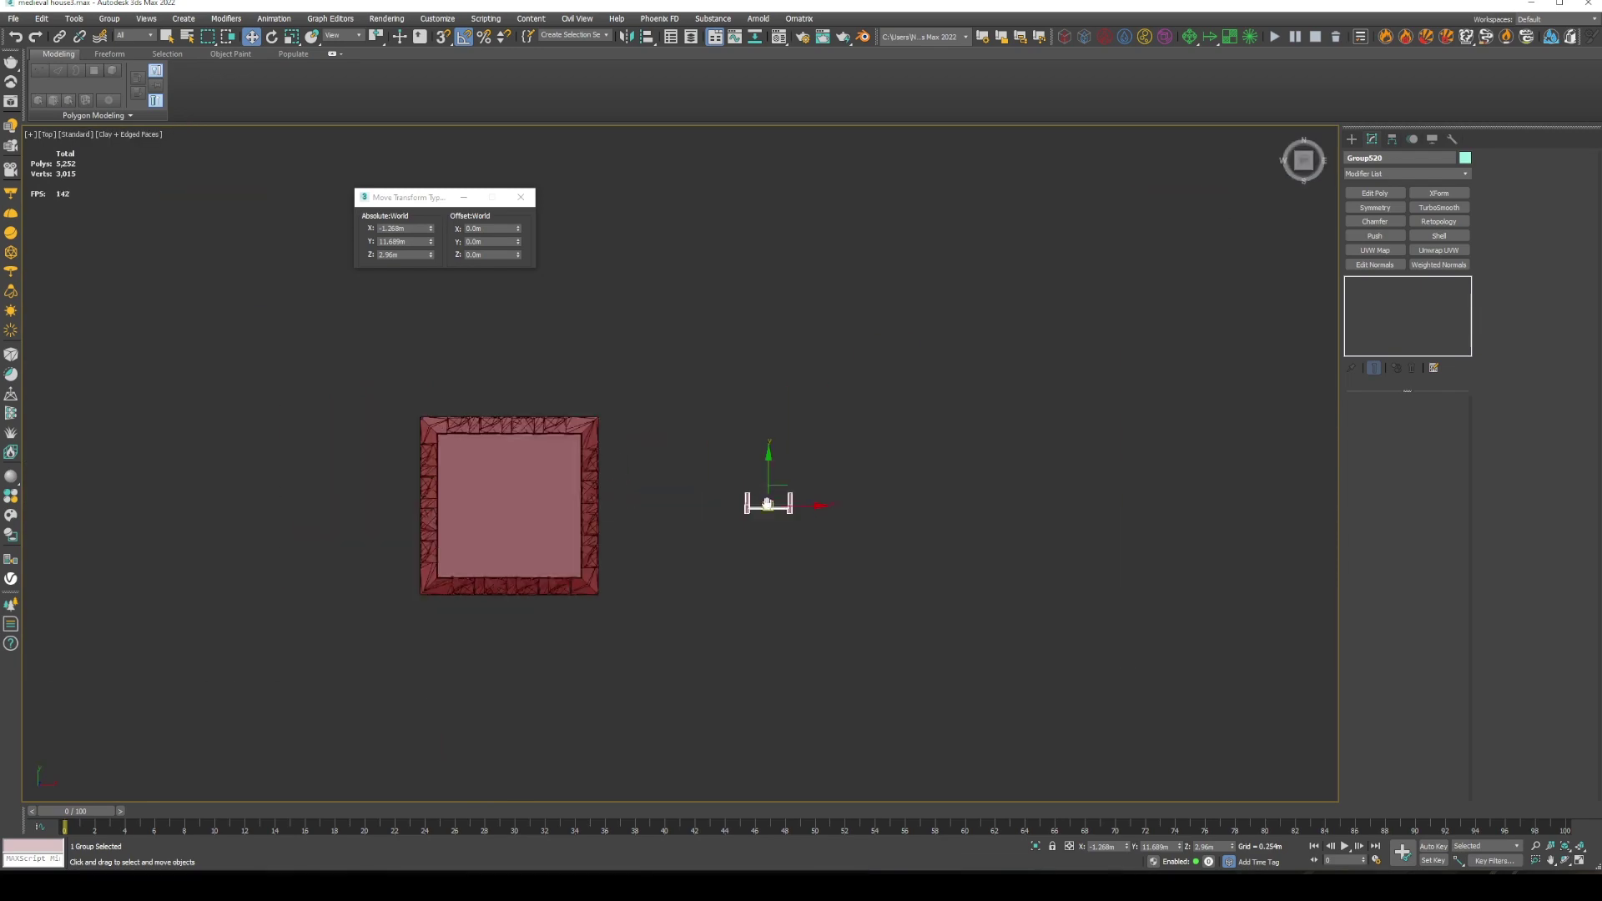
mouse_move(523, 588)
middle_mouse_down("alt")
mouse_move(715, 518)
mouse_move(734, 493)
mouse_move(672, 501)
middle_mouse_up("alt")
left_click_drag(672, 501, 643, 501)
scroll(643, 501, "down", 3)
mouse_move(644, 501)
middle_mouse_down("alt")
mouse_move(872, 518)
mouse_move(913, 491)
middle_mouse_up("alt")
scroll(913, 490, "up", 5)
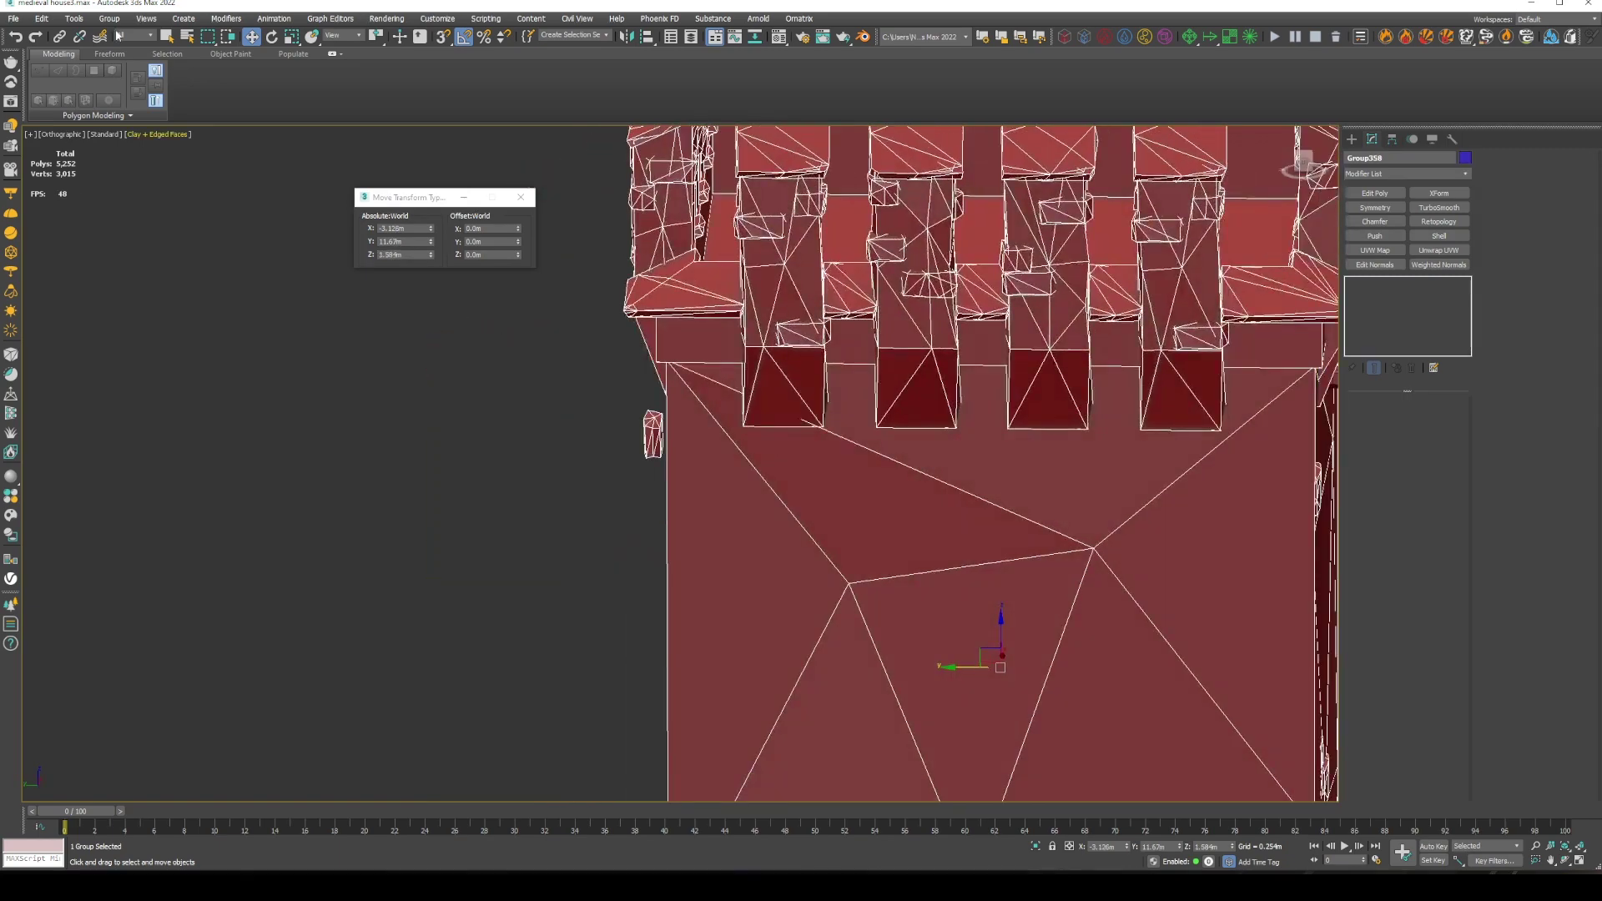
Inspect the tower wall pieces and stones around the hung banner
left_click(652, 432)
middle_click_drag(652, 432, 664, 402, "alt")
scroll(664, 401, "up", 2)
left_click(759, 472)
scroll(764, 434, "up", 5)
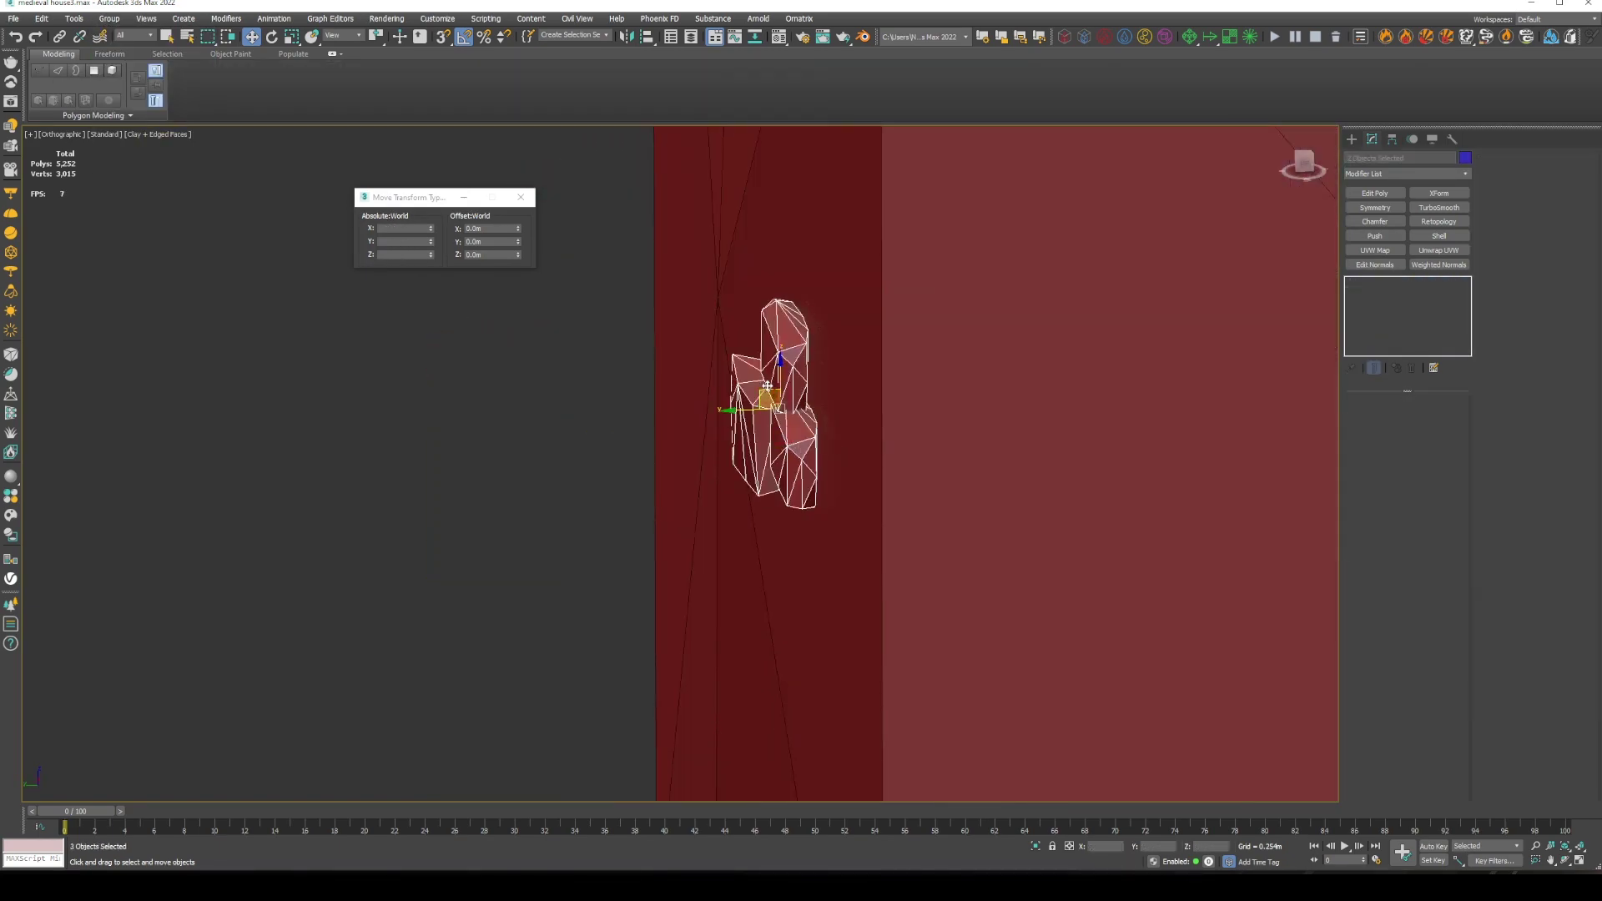
middle_click_drag(802, 555, 901, 638)
left_click(909, 501)
scroll(946, 333, "up", 5)
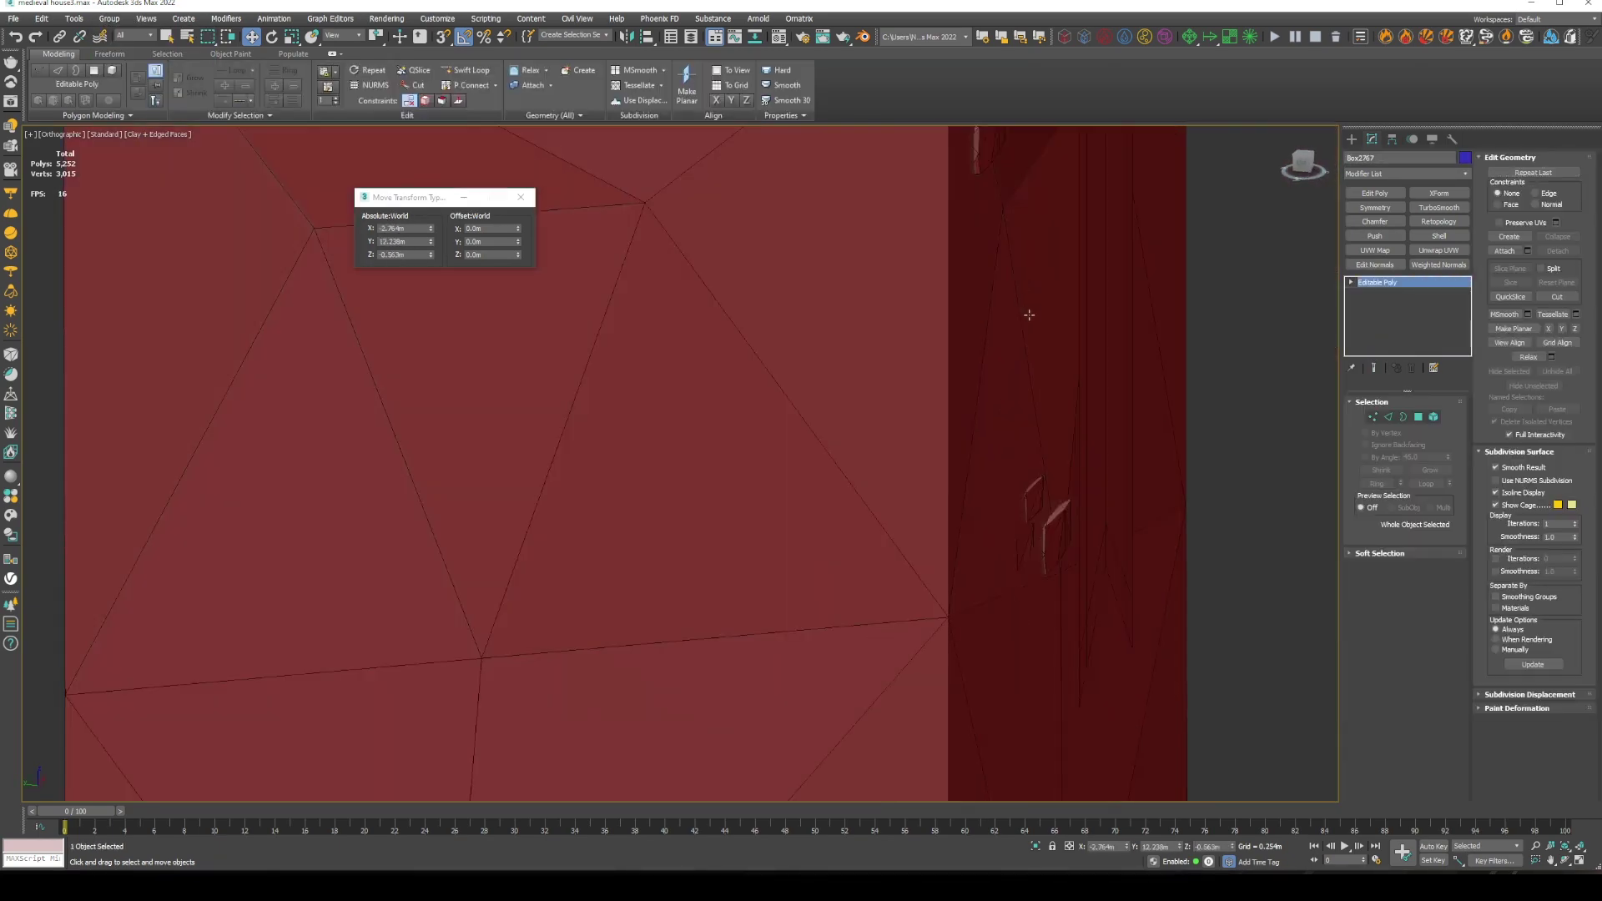
scroll(946, 333, "up", 5)
Check the remaining small wall stones and reselect the banner group
left_click(946, 332)
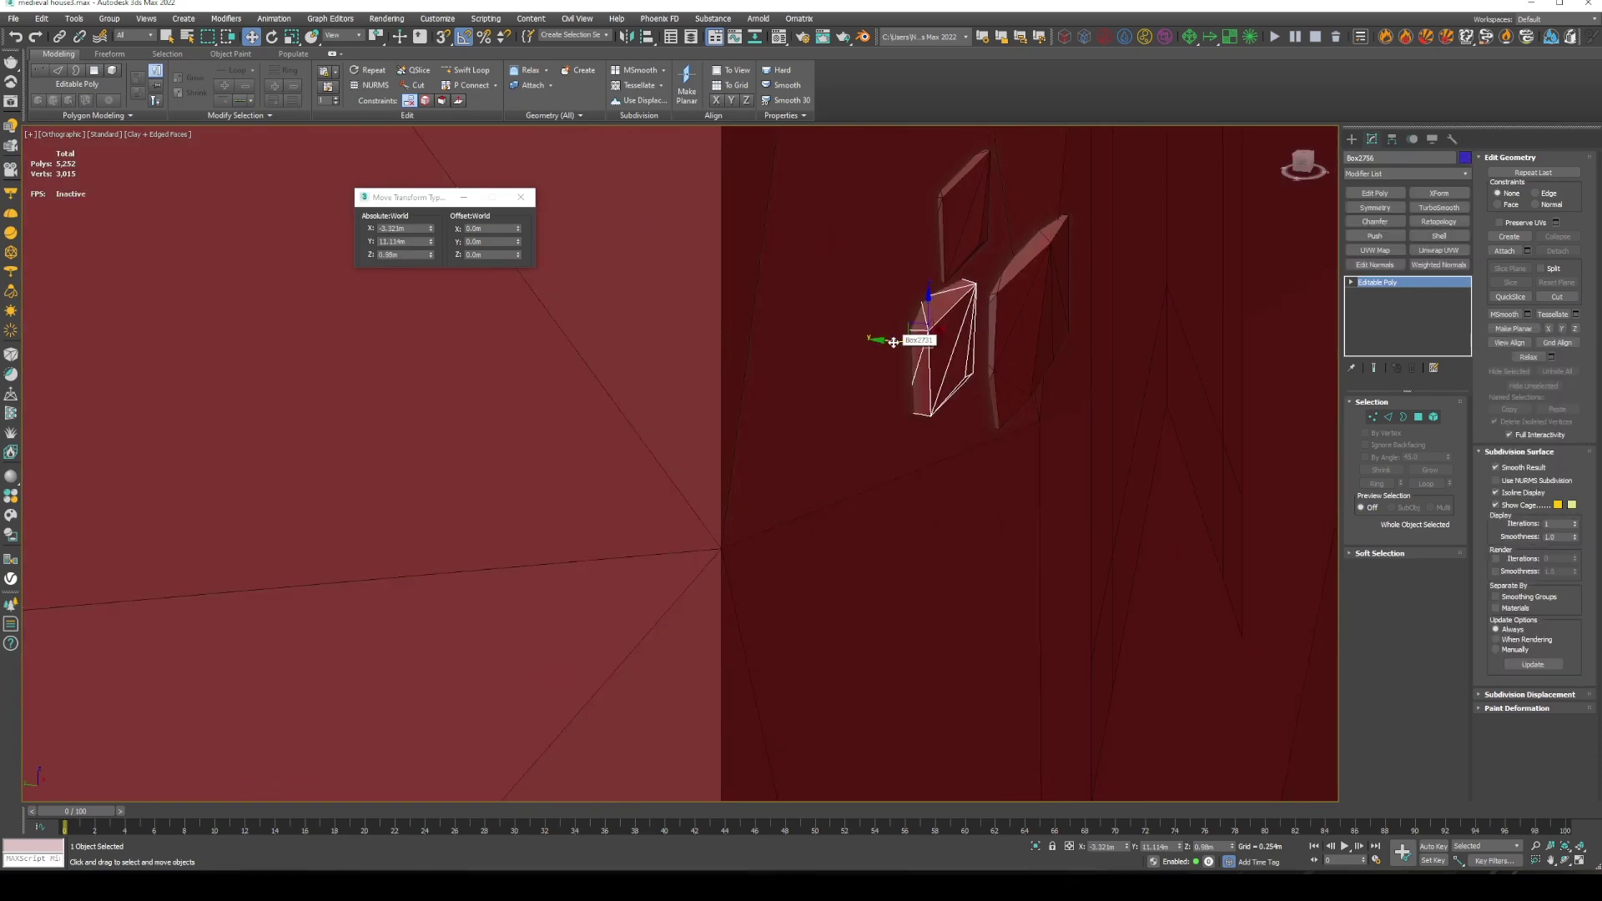
middle_click_drag(1013, 336, 964, 558)
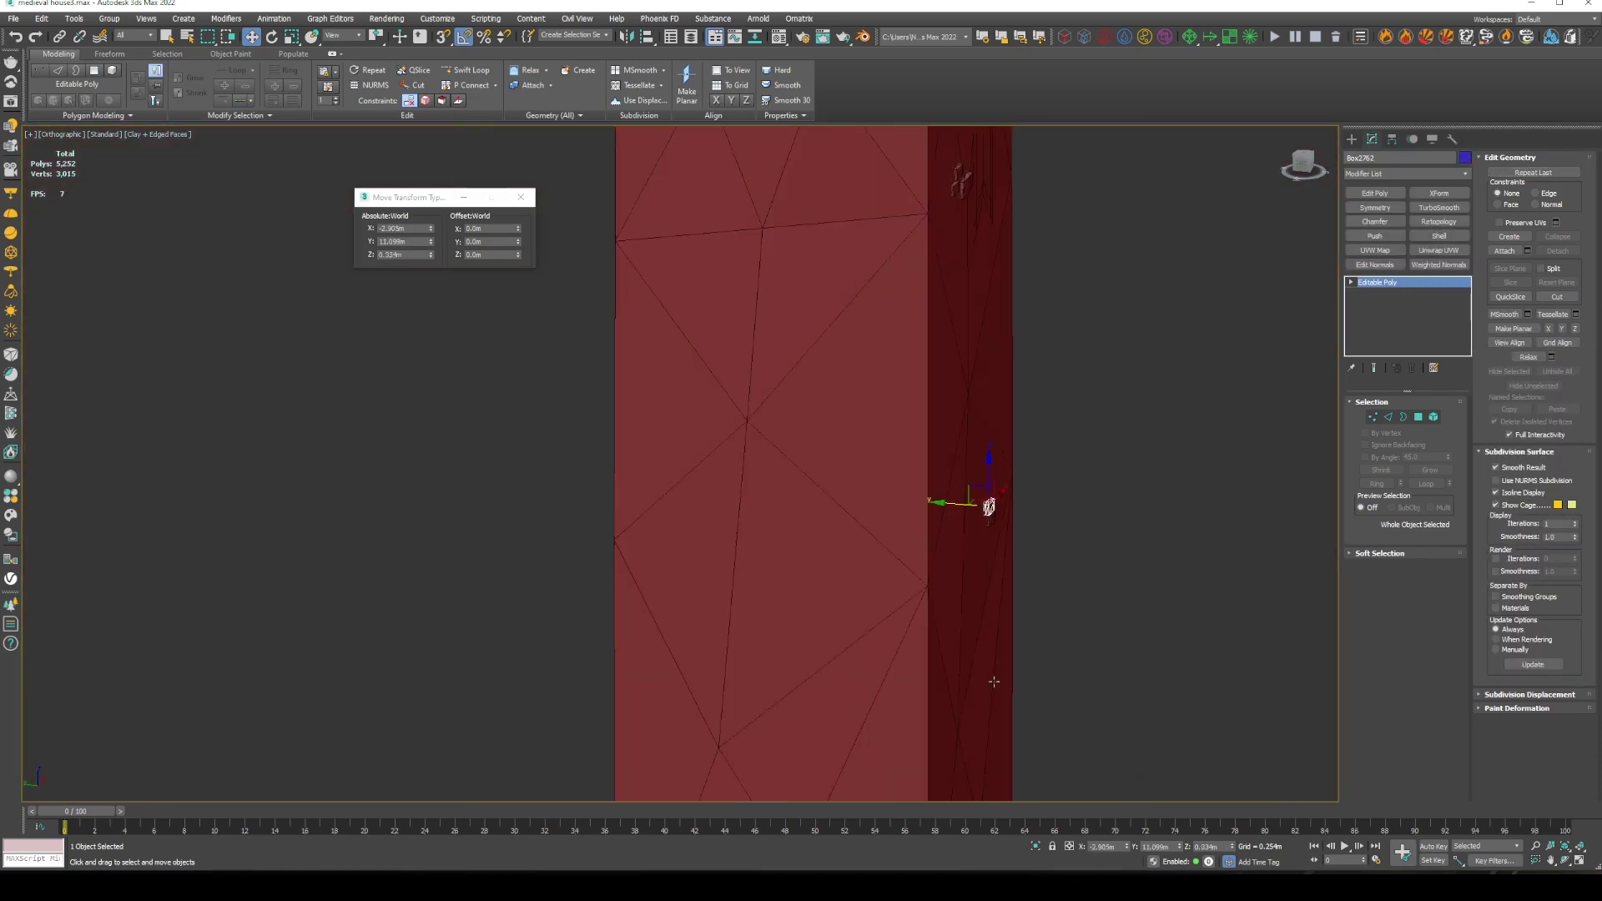
left_click(963, 557)
scroll(964, 557, "down", 8)
scroll(942, 500, "up", 4)
scroll(942, 501, "down", 4)
left_click(991, 428)
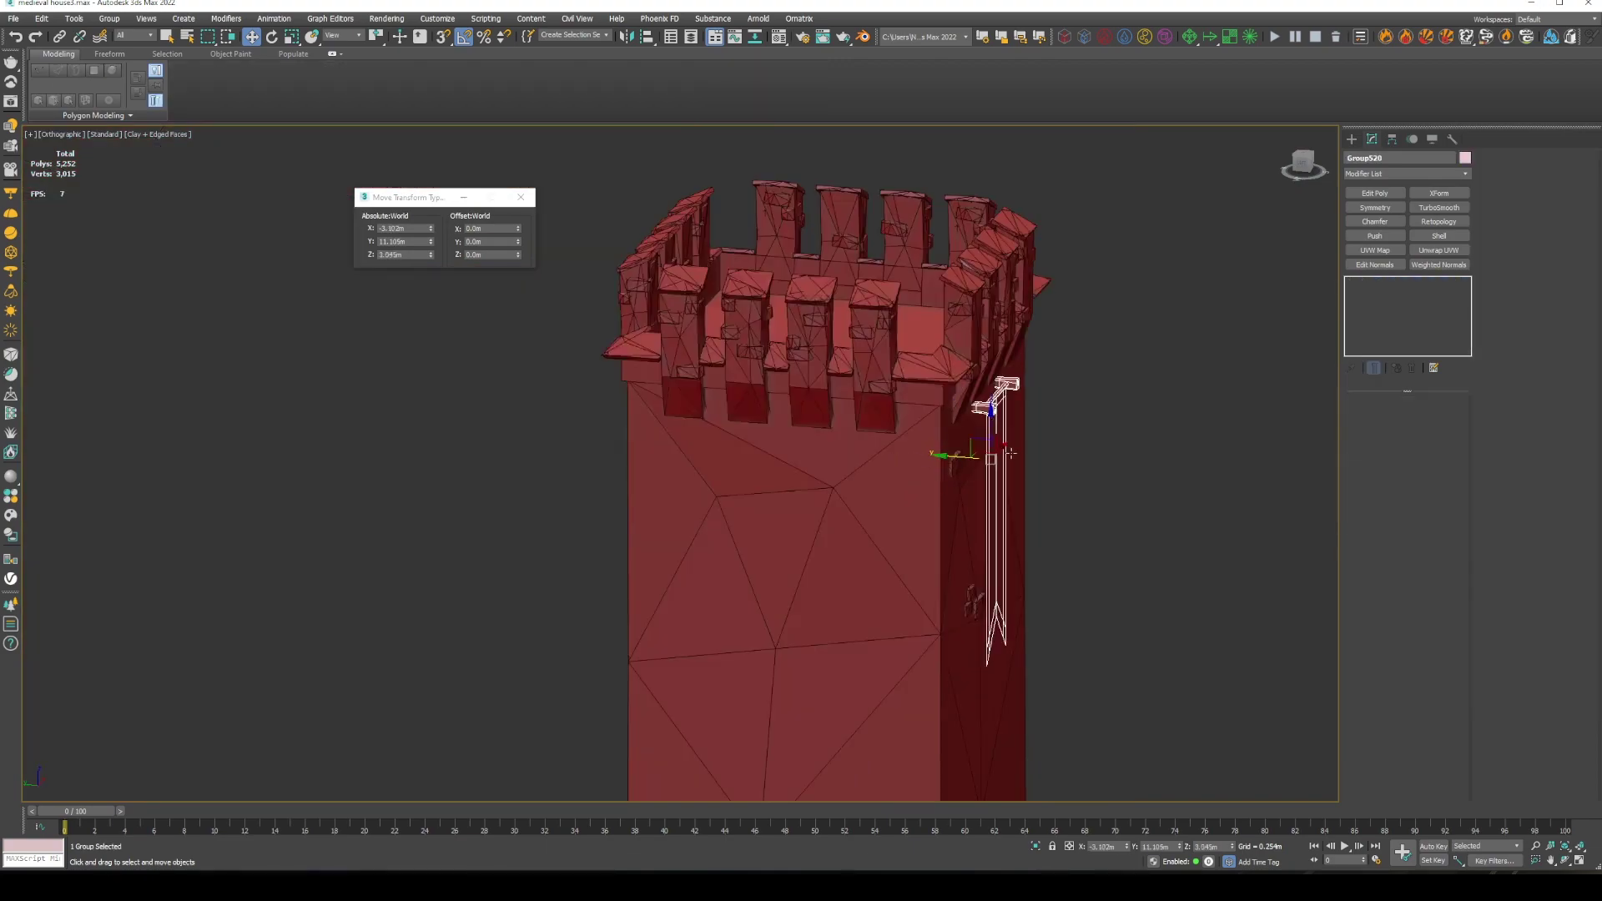
scroll(991, 428, "up", 1)
scroll(991, 428, "down", 2)
Exit isolation and clone the banner alongside the original
key("z")
scroll(952, 418, "down", 5)
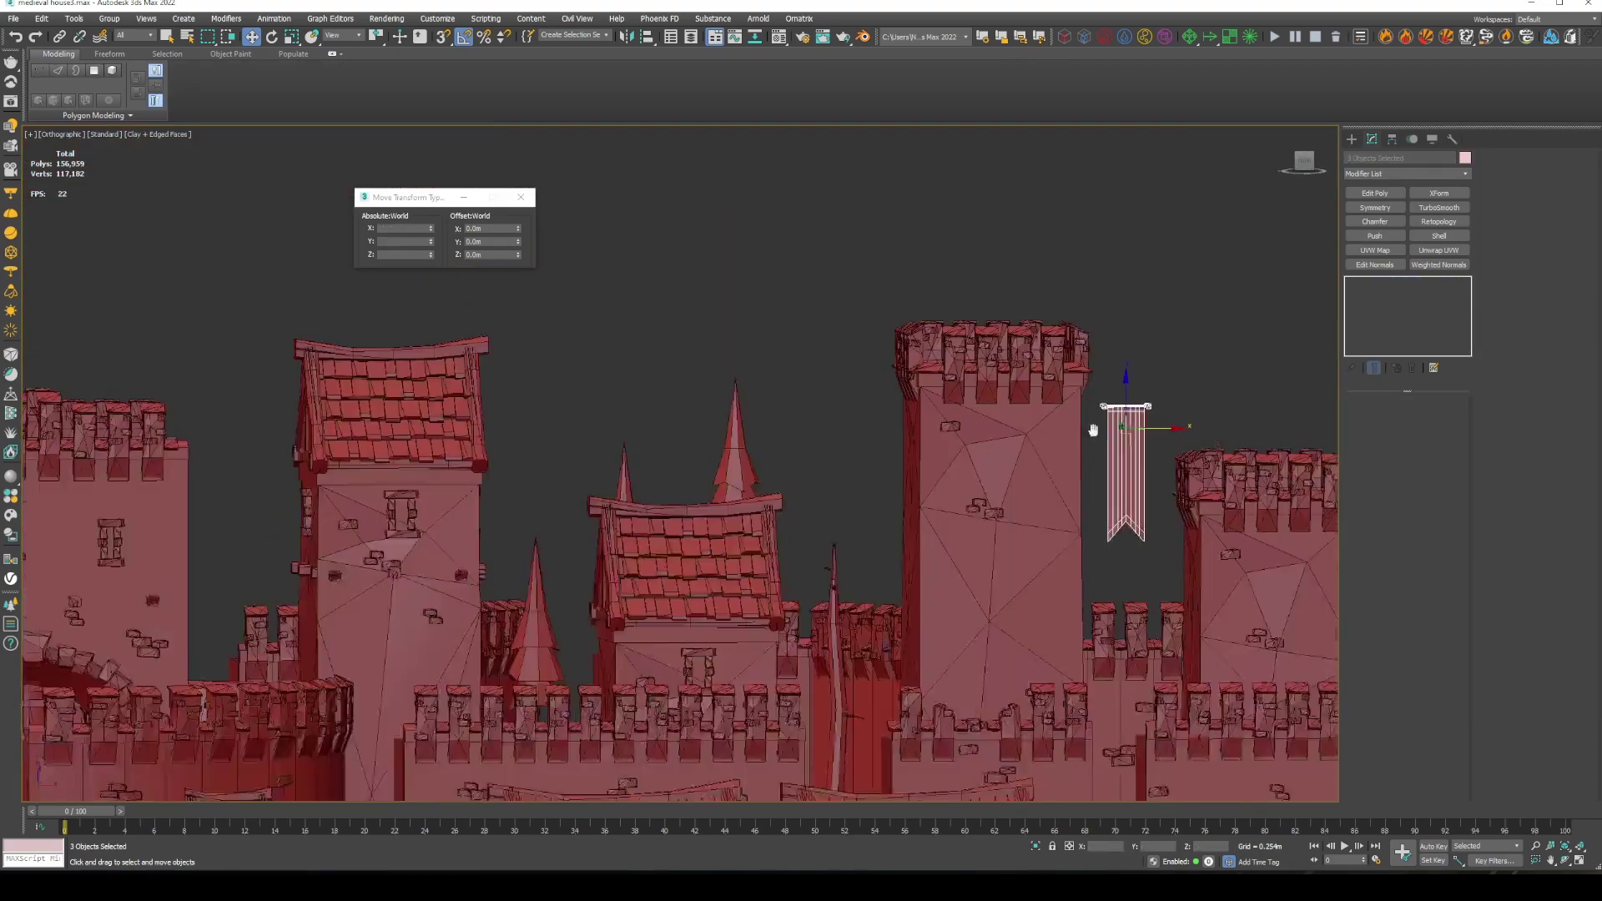
scroll(881, 380, "down", 3)
left_click_drag(881, 379, 1110, 392, "shift")
scroll(985, 429, "up", 5)
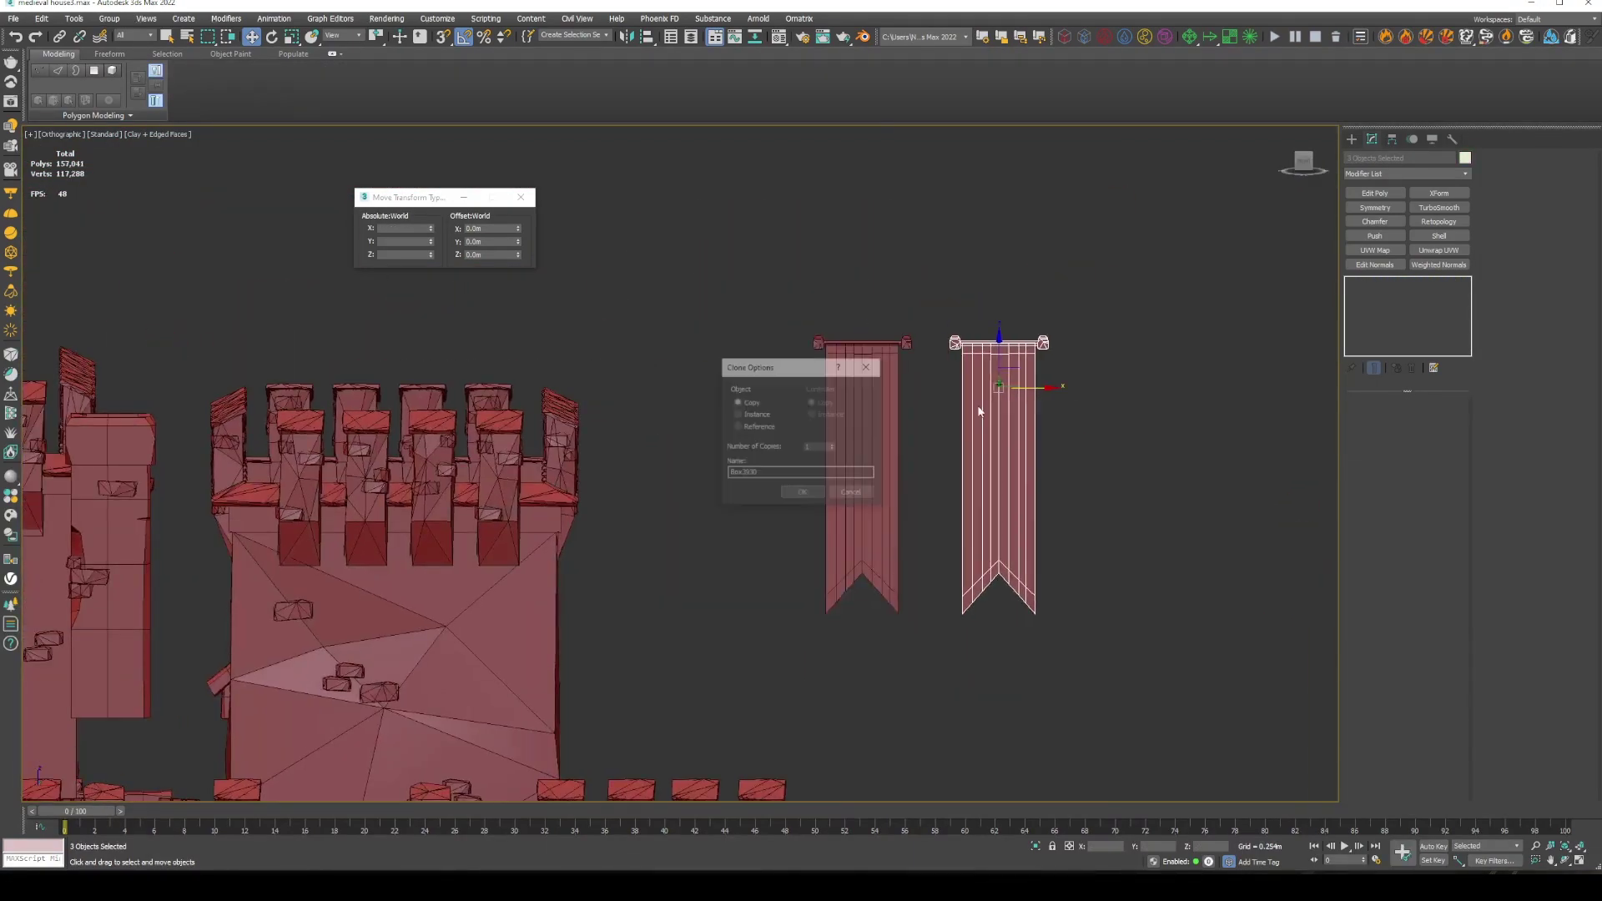
left_click(859, 455)
scroll(919, 412, "up", 2)
Scale the copied banner's cloth polygons narrower horizontally
left_click(919, 412)
key("5")
left_click(1020, 352)
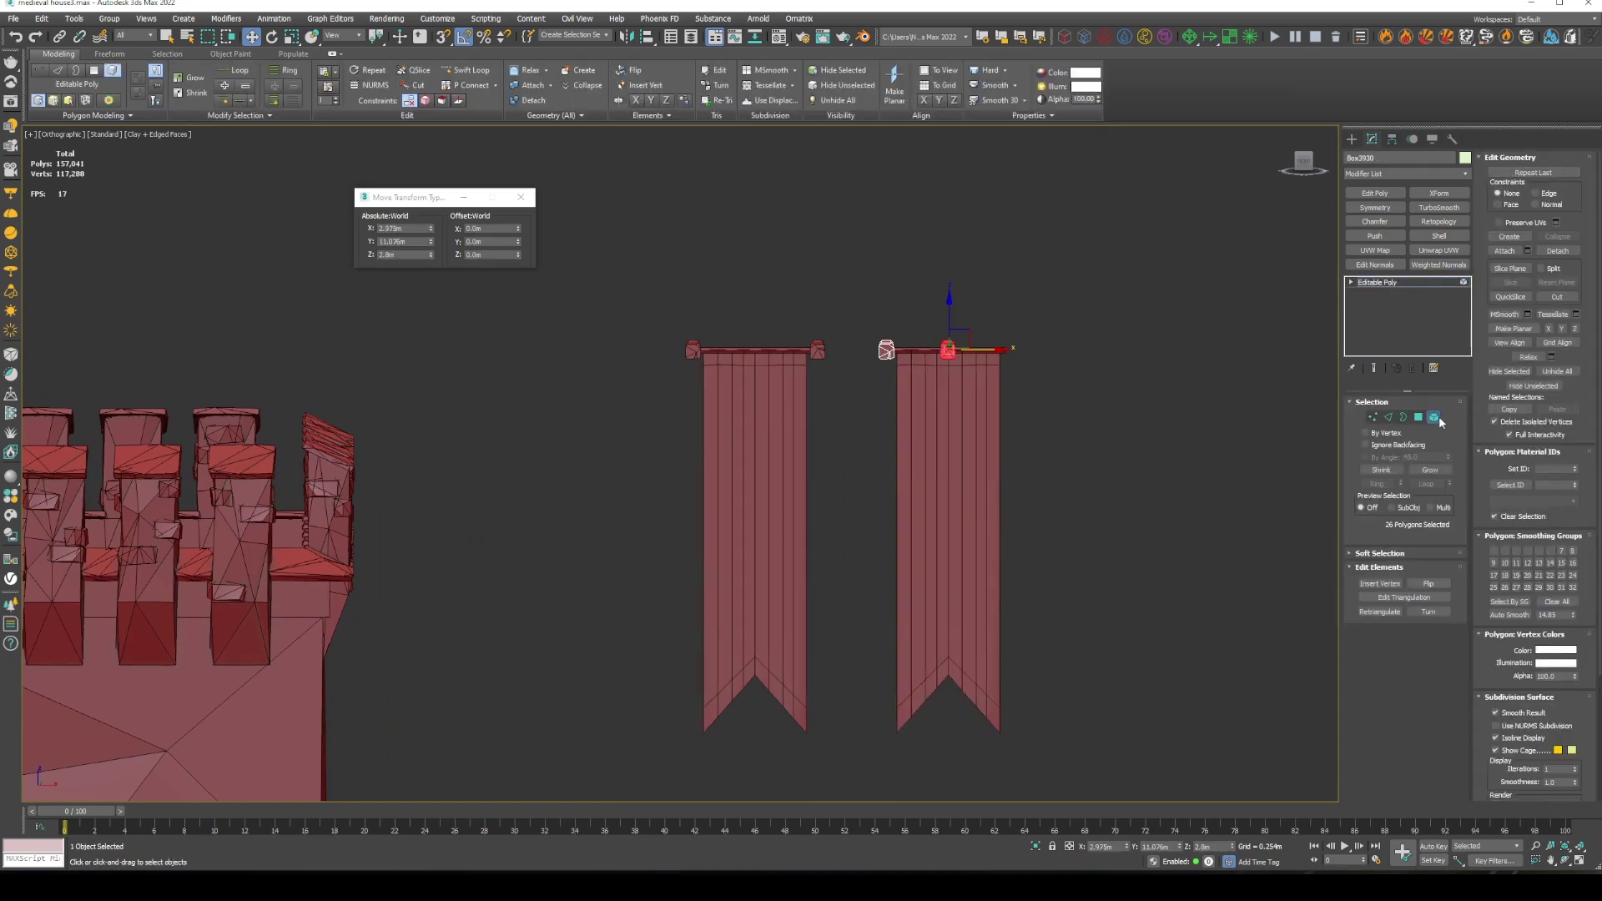
scroll(990, 326, "up", 2)
left_click(990, 359)
scroll(1005, 450, "down", 3)
key("r")
scroll(917, 460, "down", 2)
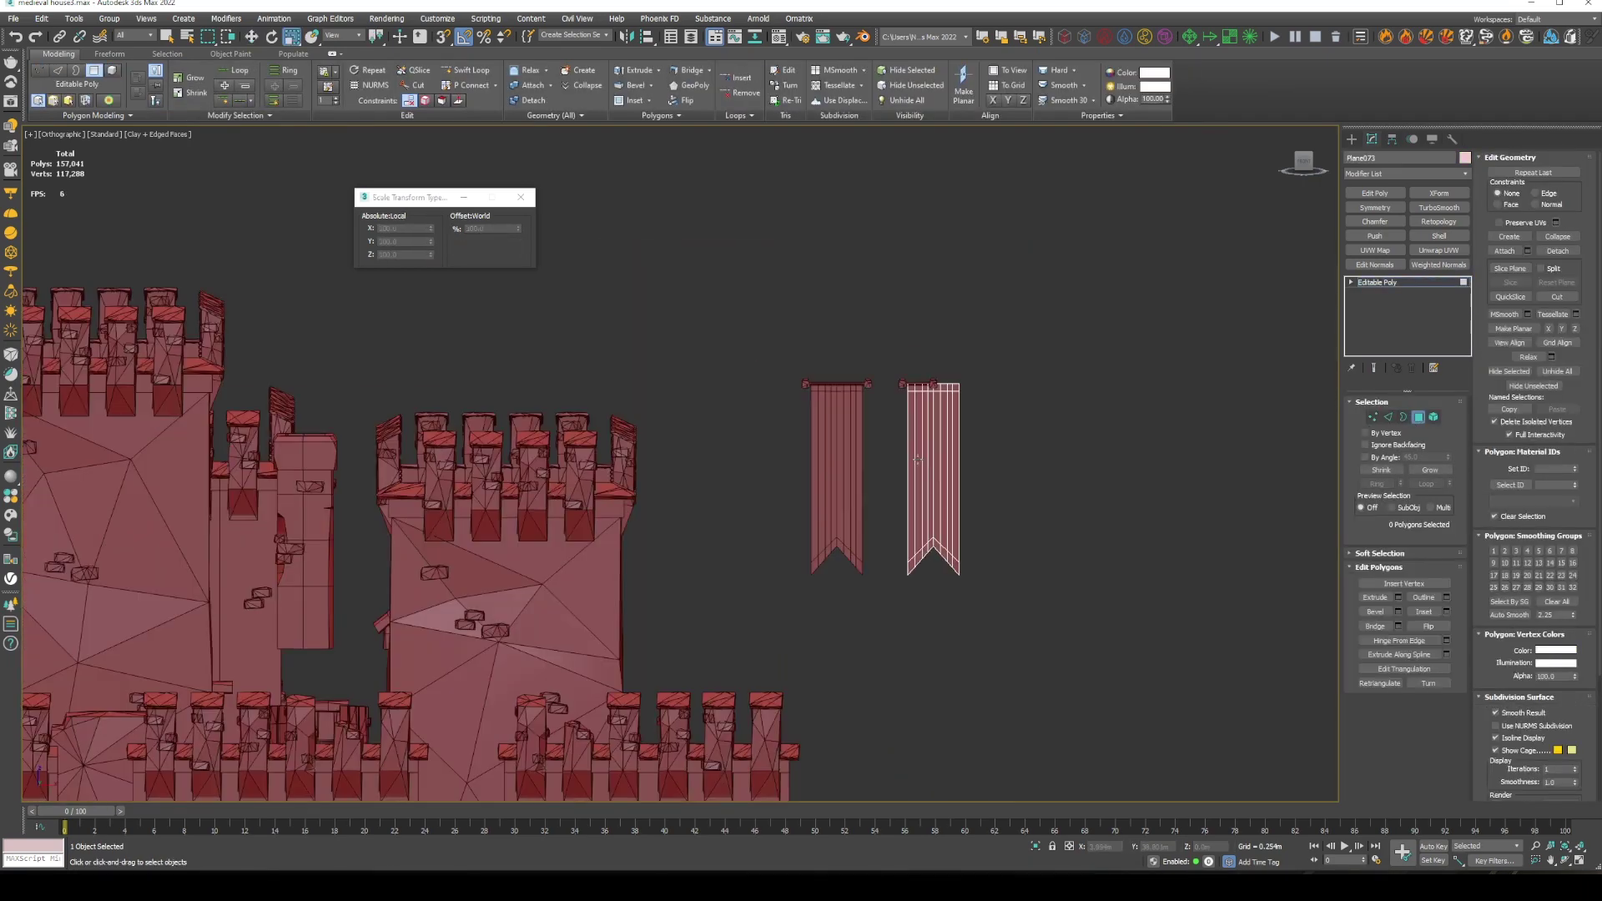
key("ctrl+a")
scroll(1023, 490, "up", 2)
left_click_drag(1023, 490, 990, 490)
scroll(1015, 426, "up", 2)
Remove the copied cloth's vertical edges and swallowtail vertices to make a plain strip
key("1")
key("w")
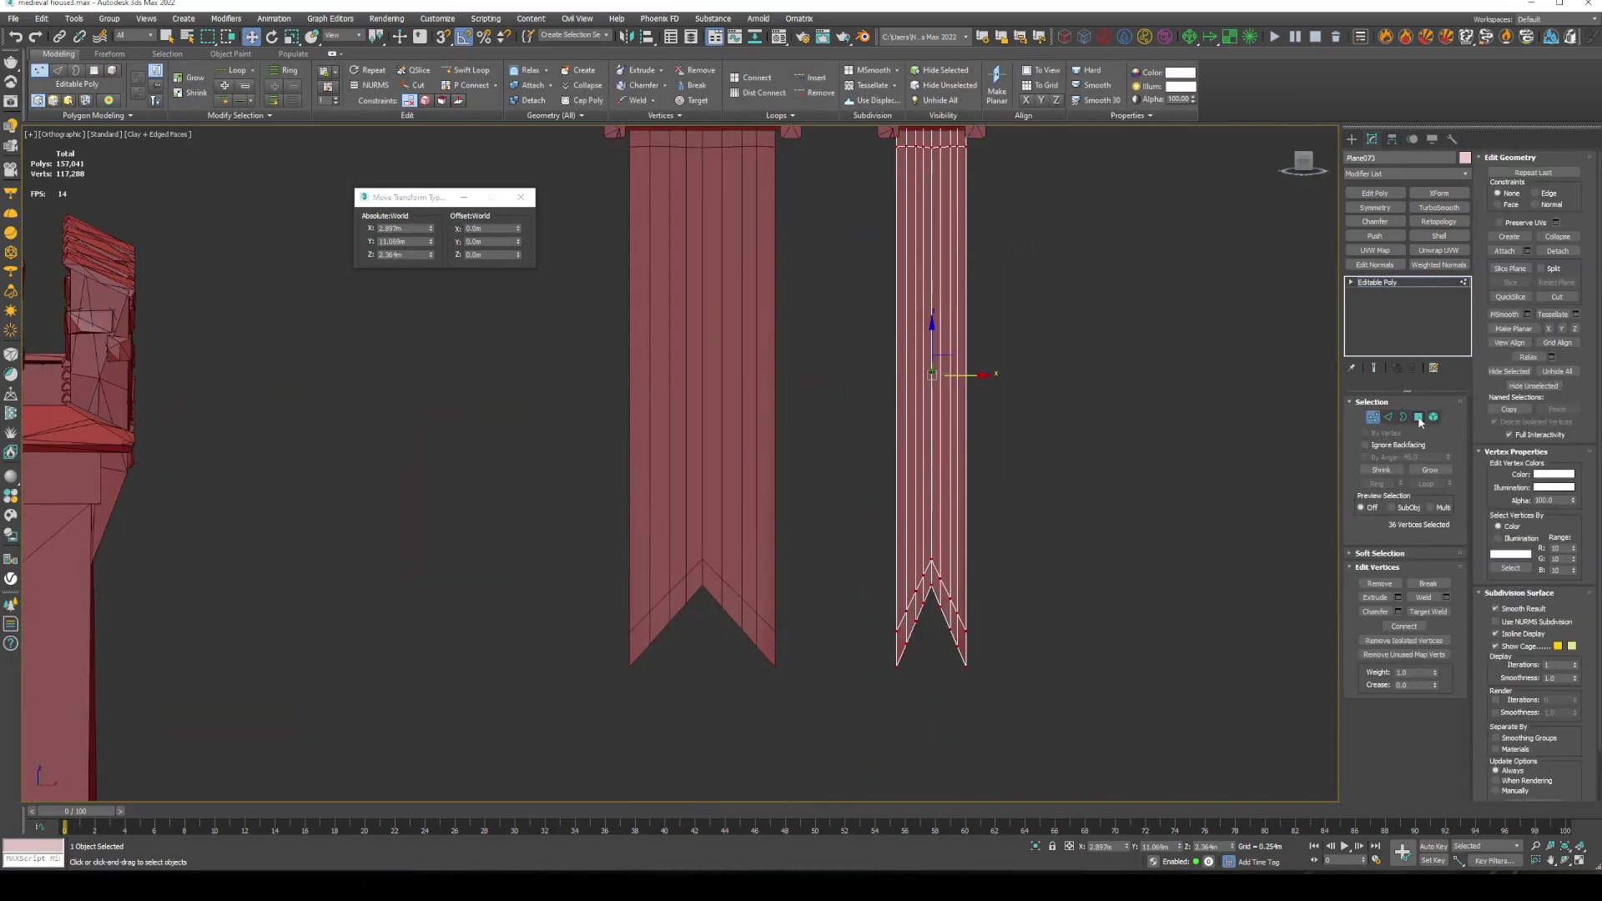
key("BackSpace")
left_click(1561, 329)
scroll(917, 260, "down", 2)
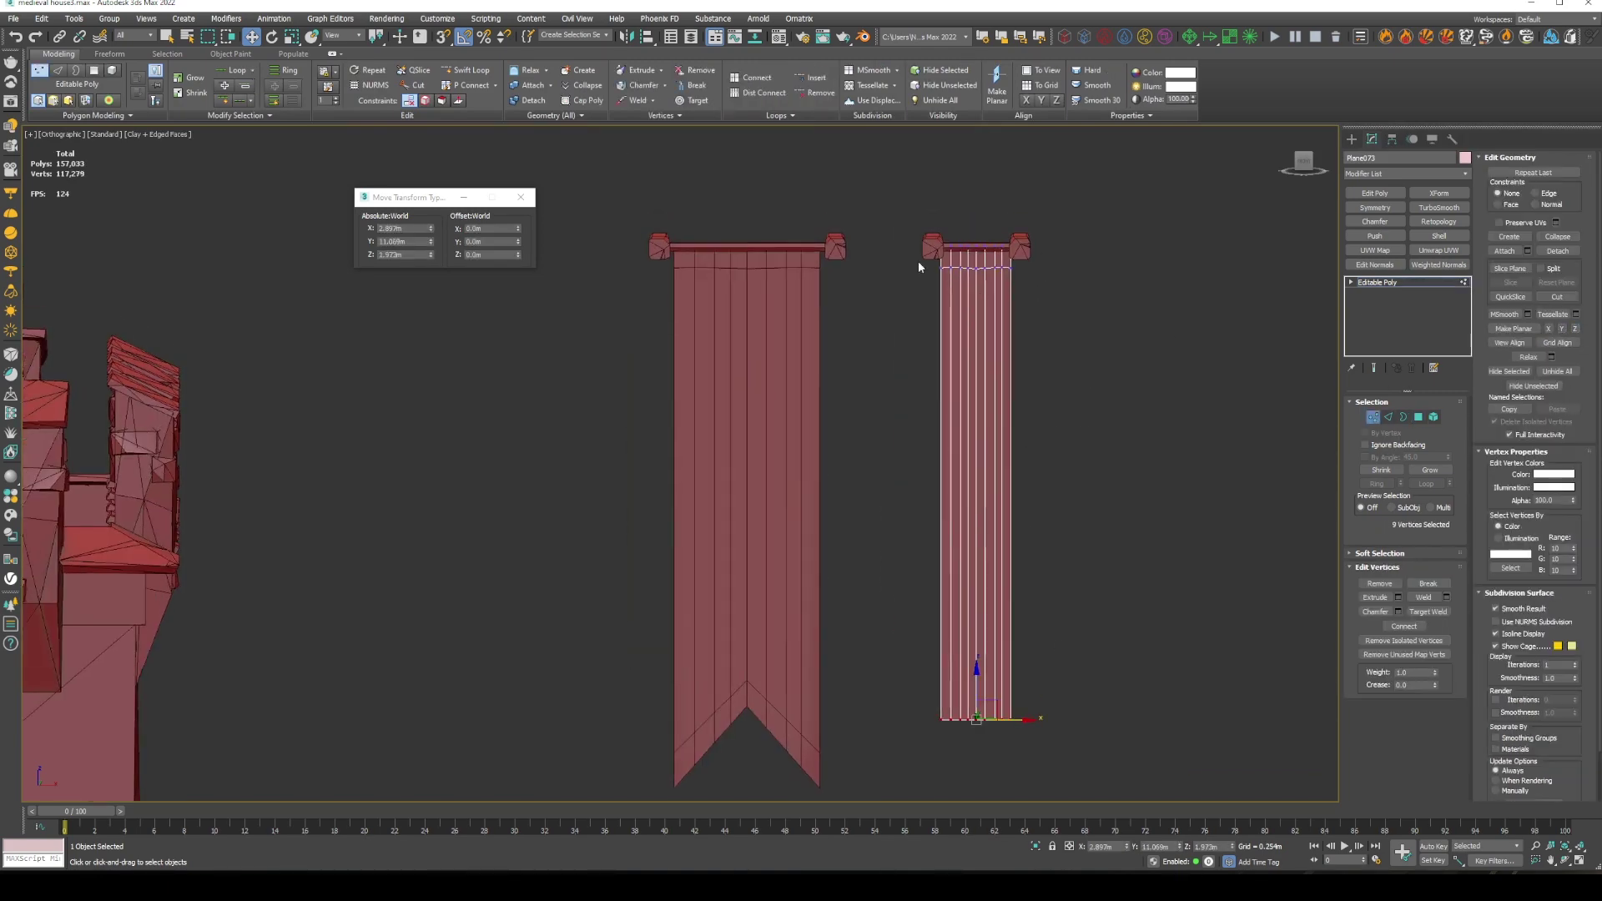
key("4")
key("1")
scroll(1096, 329, "up", 4)
left_click_drag(826, 238, 1230, 271)
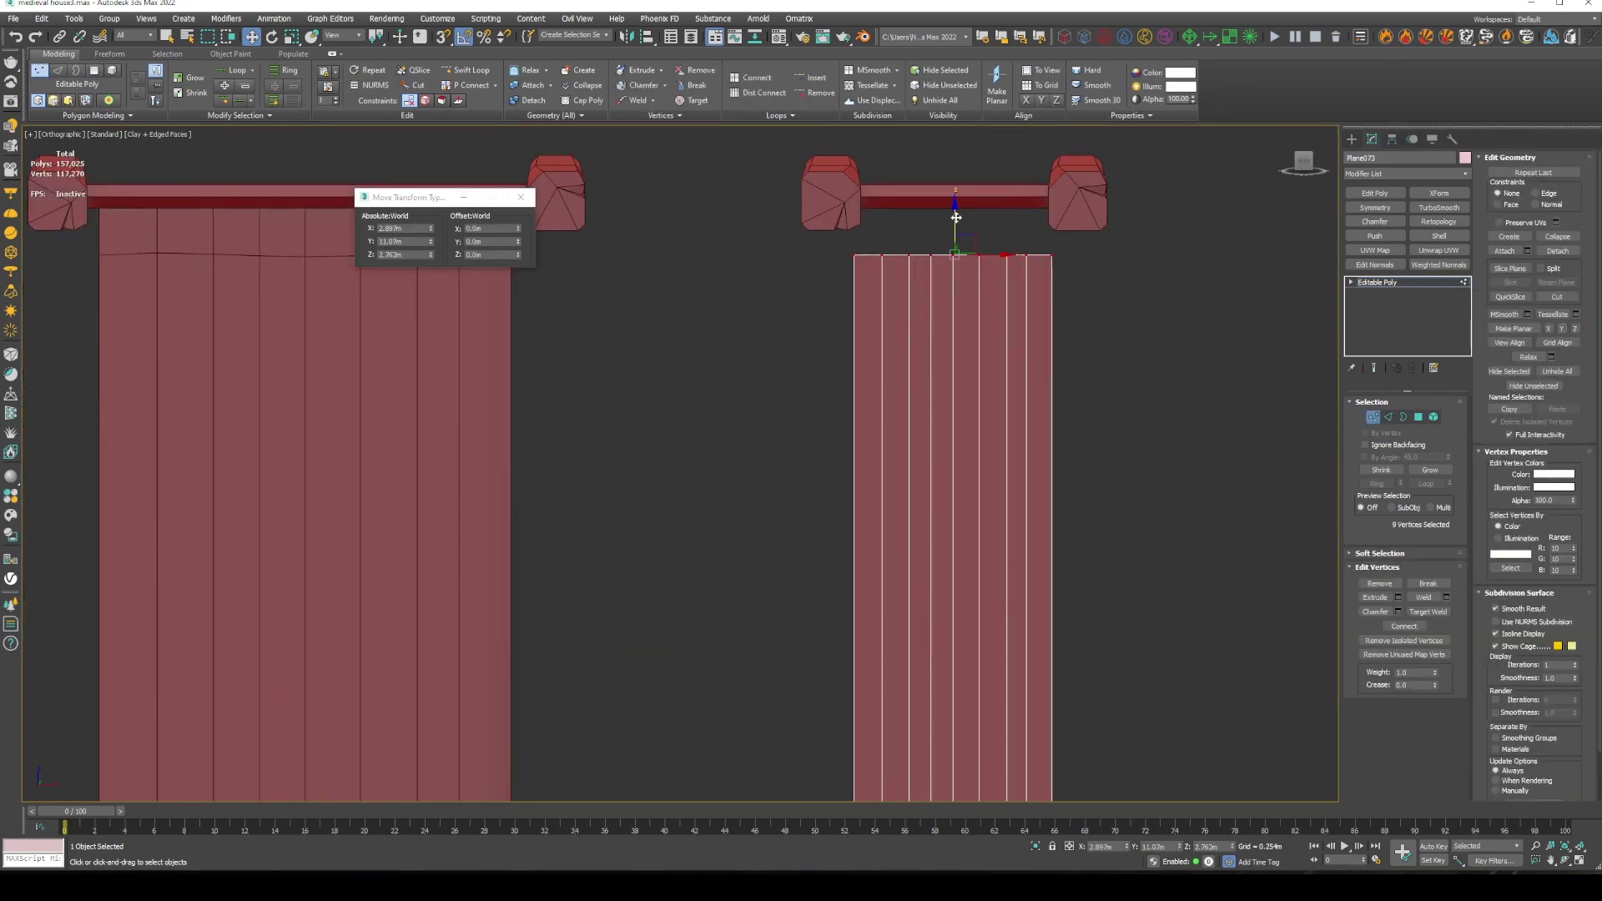
scroll(956, 216, "down", 1)
key("2")
key("ctrl+BackSpace")
scroll(1039, 354, "down", 4)
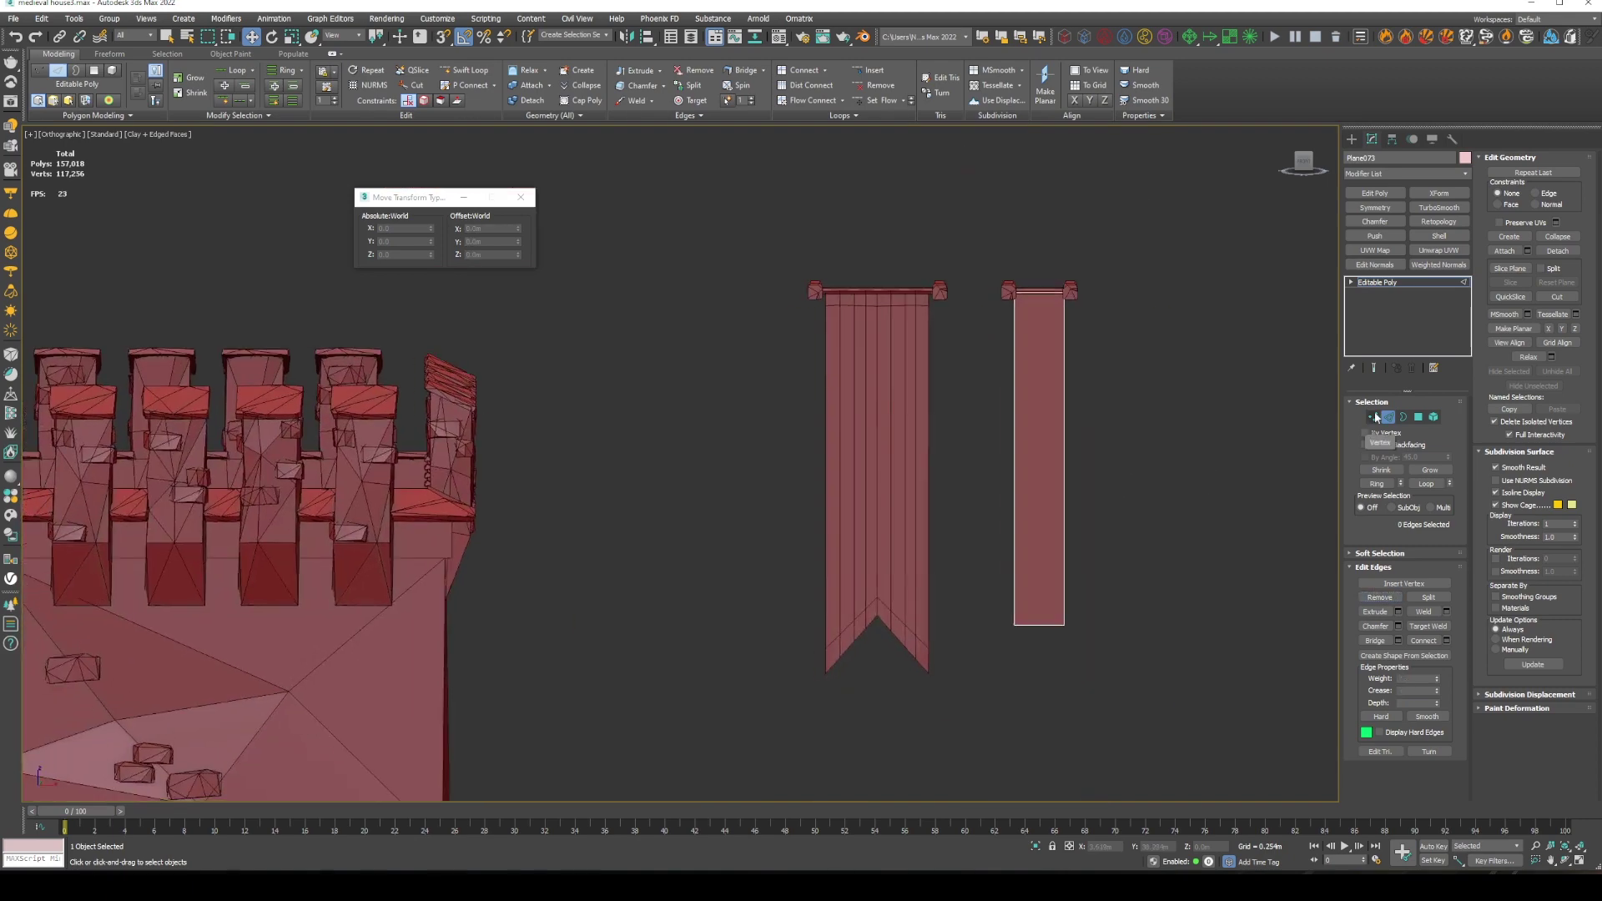
Pull the cloth's bottom centre vertices down into a single point
left_click(1377, 417)
scroll(1038, 342, "up", 3)
scroll(1060, 244, "up", 2)
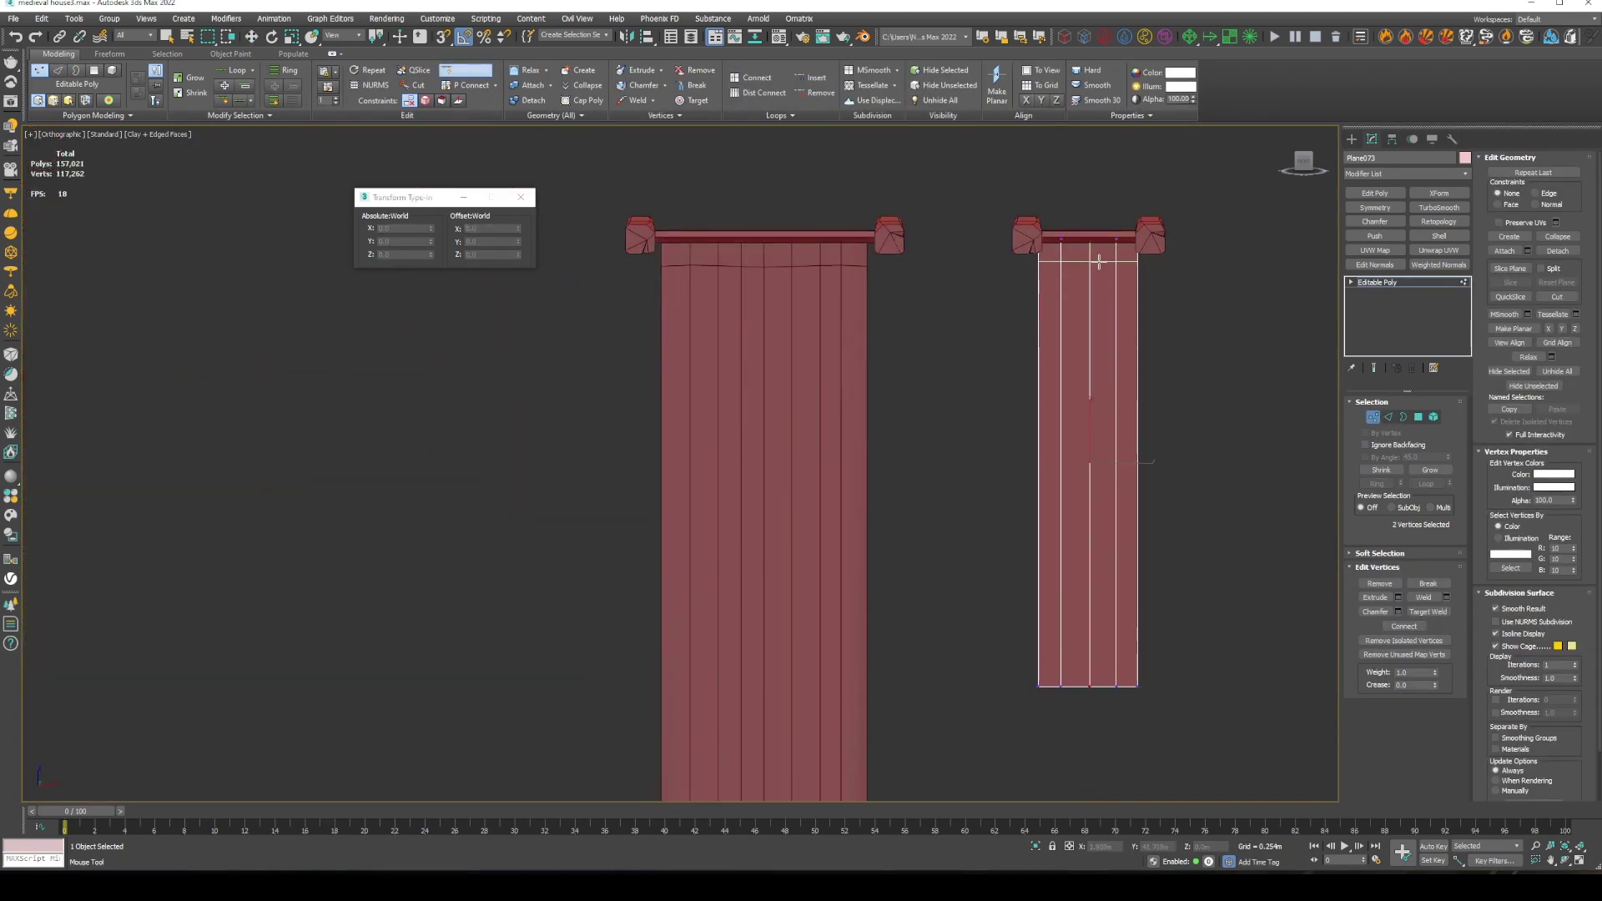
middle_click_drag(1099, 262, 1029, 500)
key("w")
left_click_drag(1029, 500, 1026, 582)
scroll(1035, 500, "up", 2)
left_click_drag(1042, 501, 1042, 613)
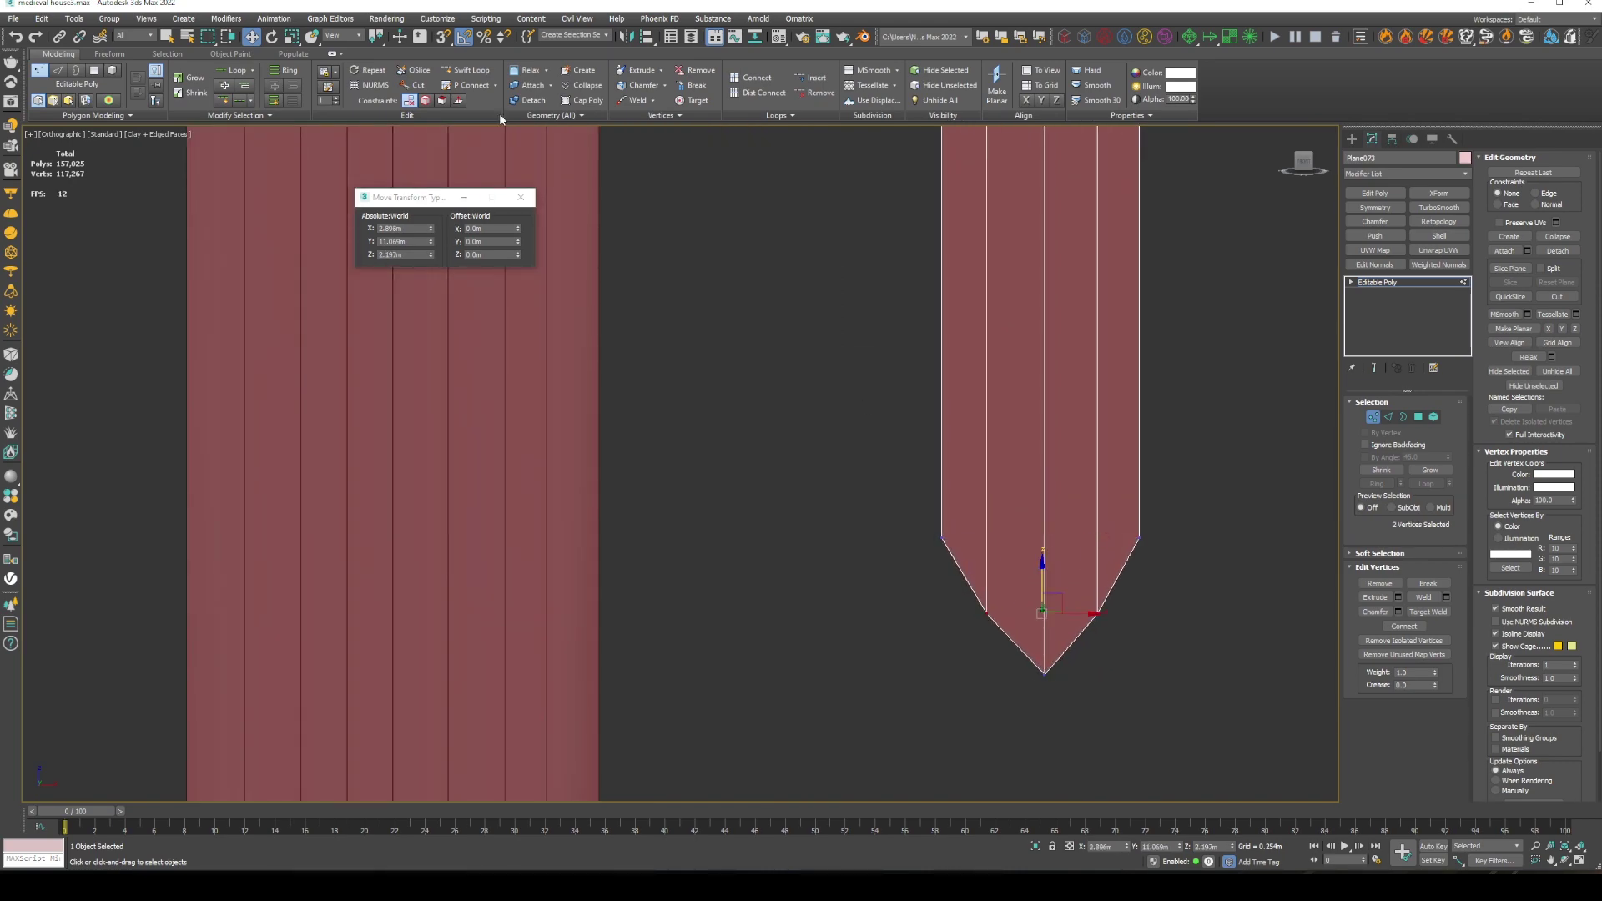
Add edge loops to the pointed cloth, then box-select both banners
left_click(466, 70)
middle_click_drag(1060, 641, 833, 516)
scroll(833, 516, "up", 1)
scroll(890, 440, "down", 3)
key("1")
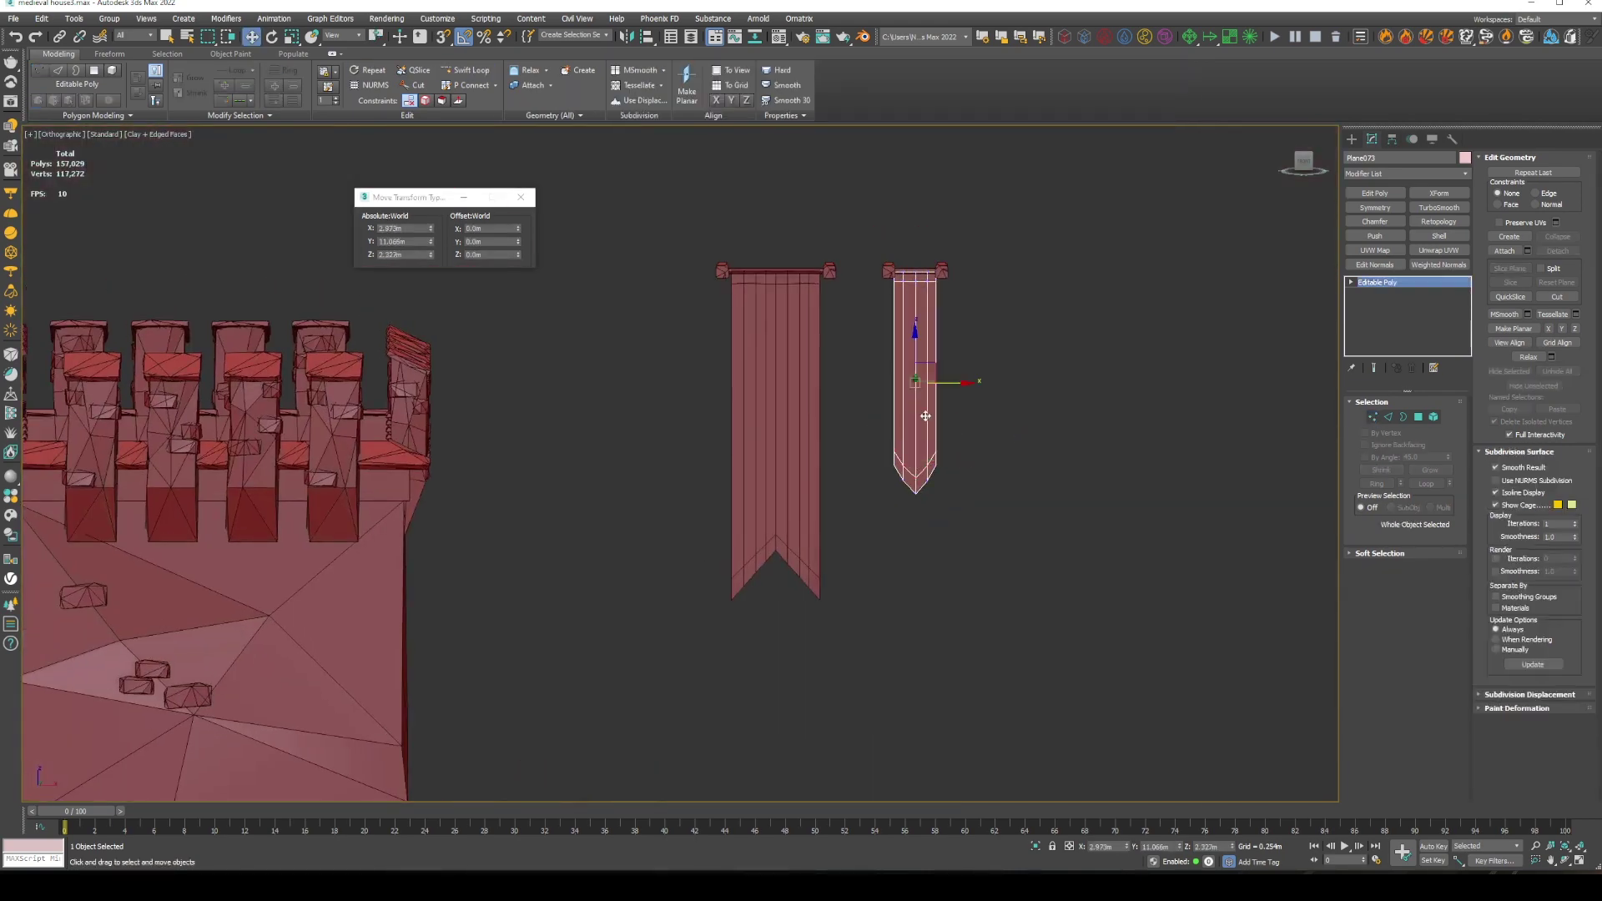
scroll(890, 440, "down", 2)
scroll(890, 440, "down", 1)
left_click_drag(787, 322, 968, 554)
Group the swallowtail and pointed banners together as Group521
left_click(110, 18)
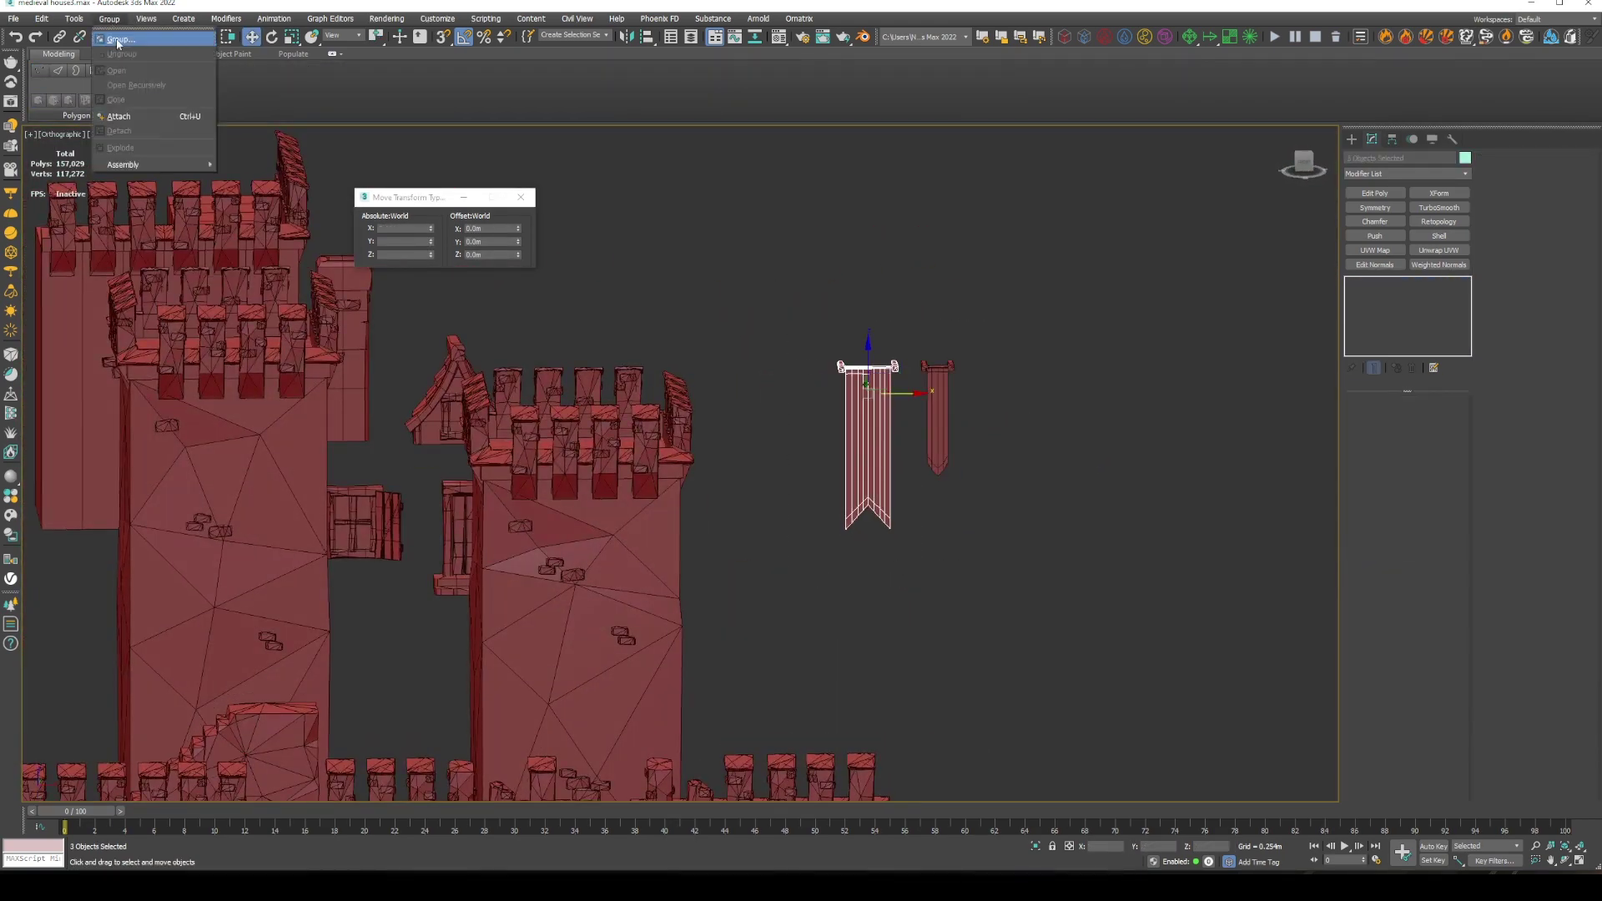